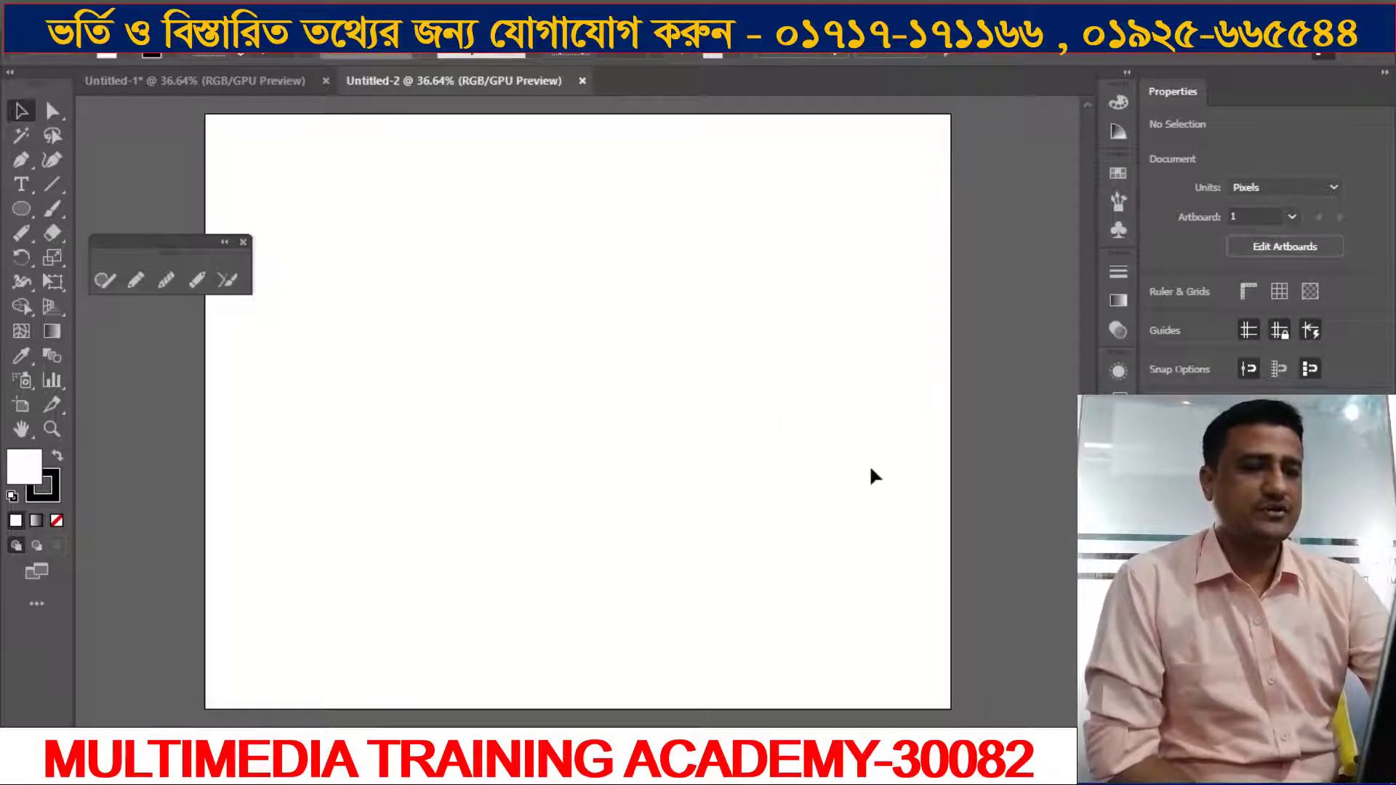
Step: Switch to the Project - 24 tutorial in Blogger and read the grid setup and Step 2 background square instructions
{"action": "key", "text": "alt+Tab"}
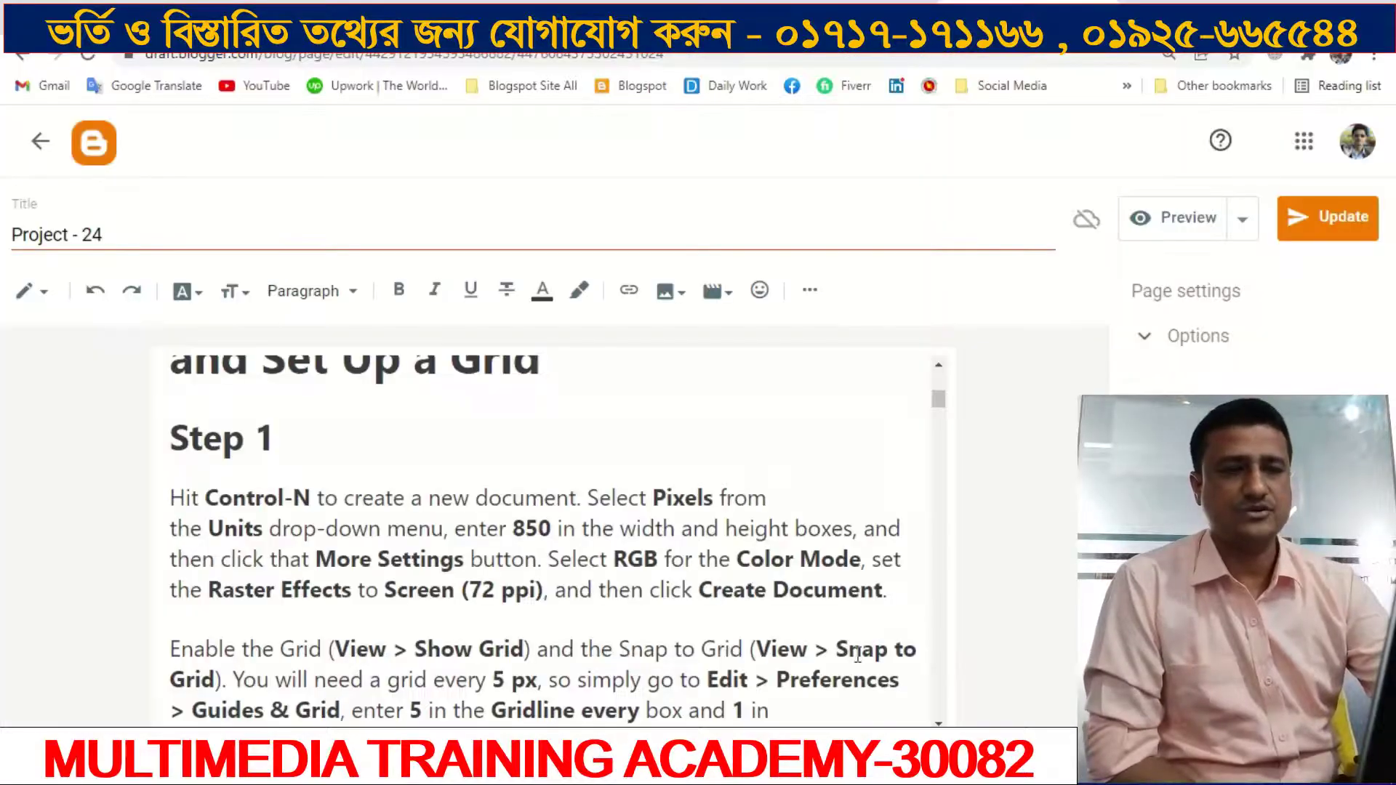
{"action": "scroll", "coordinate": [797, 469], "scroll_direction": "down", "scroll_amount": 5}
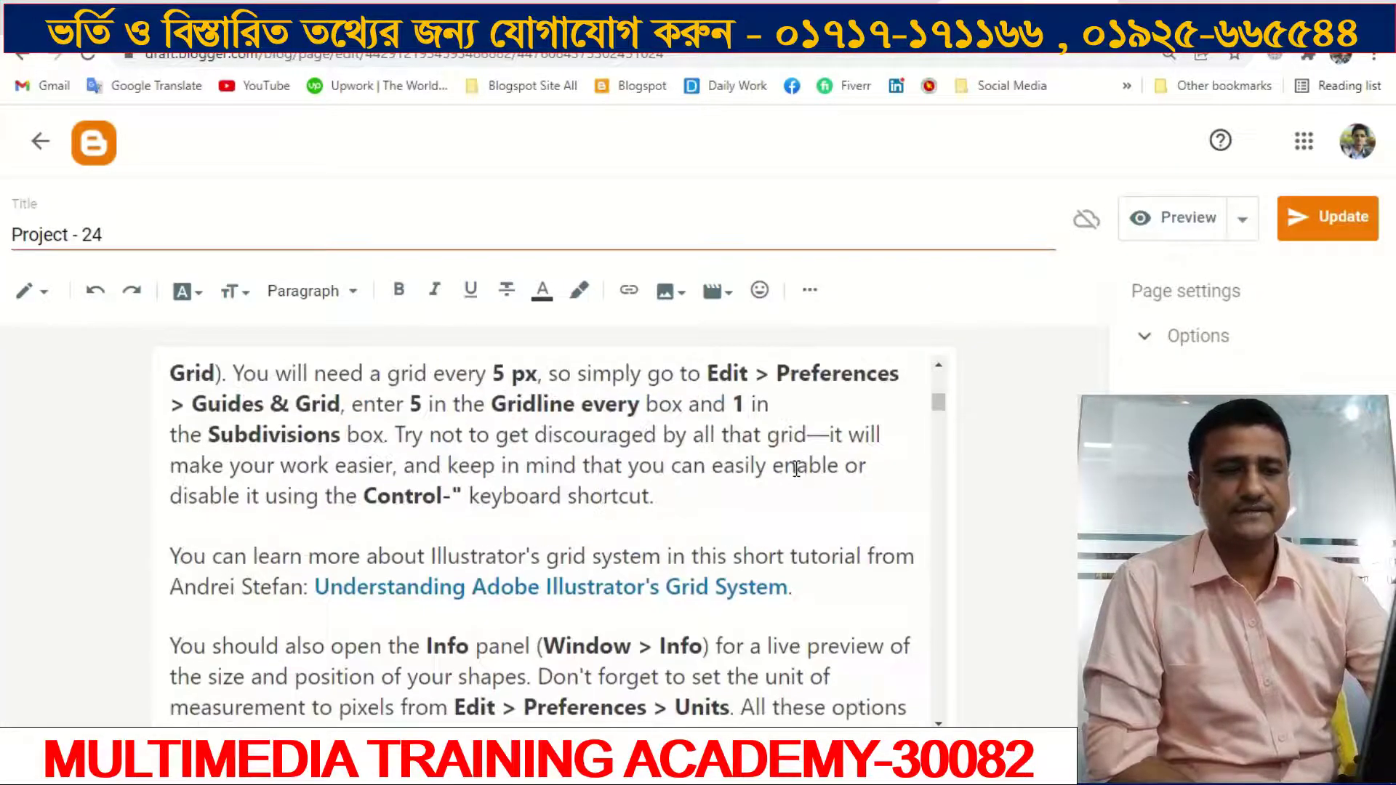
{"action": "scroll", "coordinate": [797, 470], "scroll_direction": "down", "scroll_amount": 10}
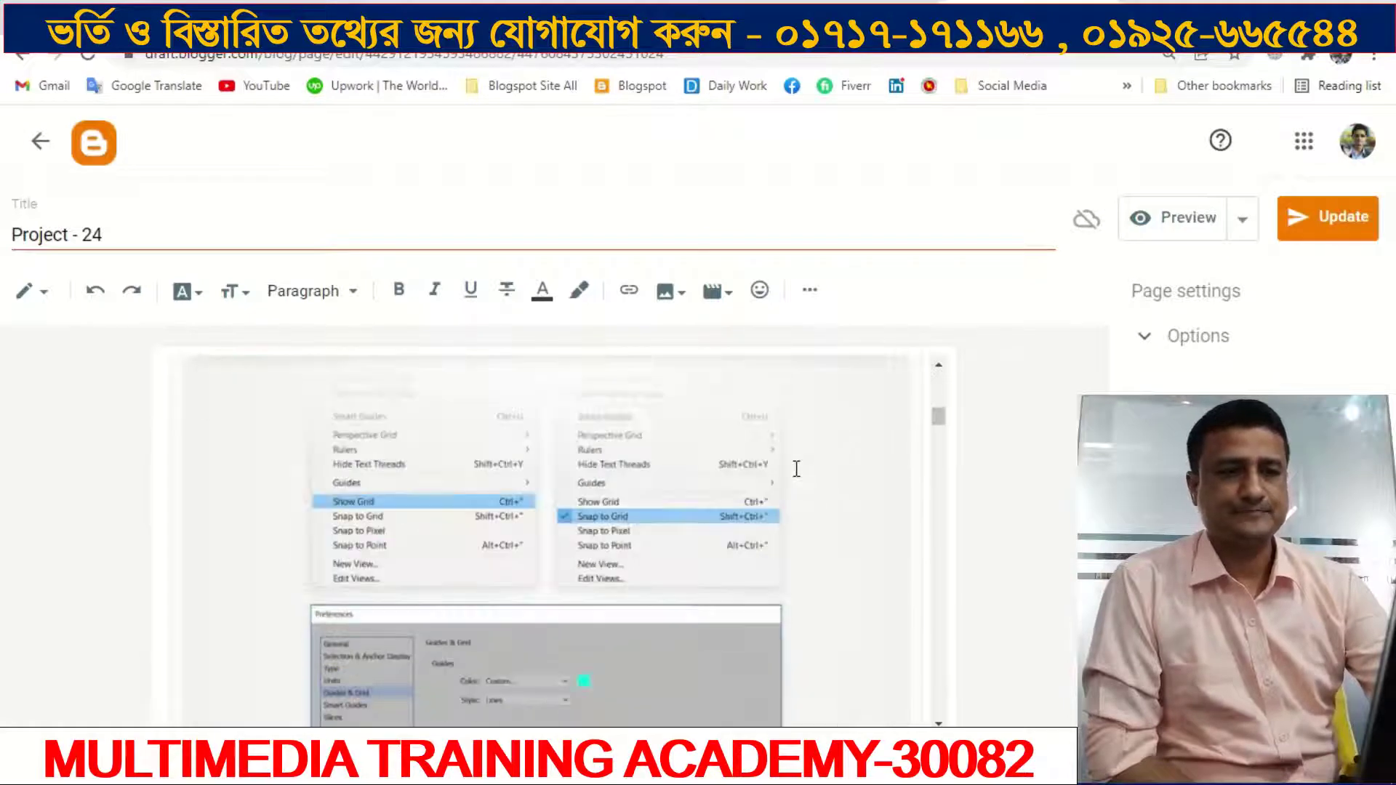
{"action": "scroll", "coordinate": [797, 469], "scroll_direction": "down", "scroll_amount": 3}
{"action": "scroll", "coordinate": [797, 469], "scroll_direction": "up", "scroll_amount": 4}
{"action": "scroll", "coordinate": [795, 468], "scroll_direction": "down", "scroll_amount": 10}
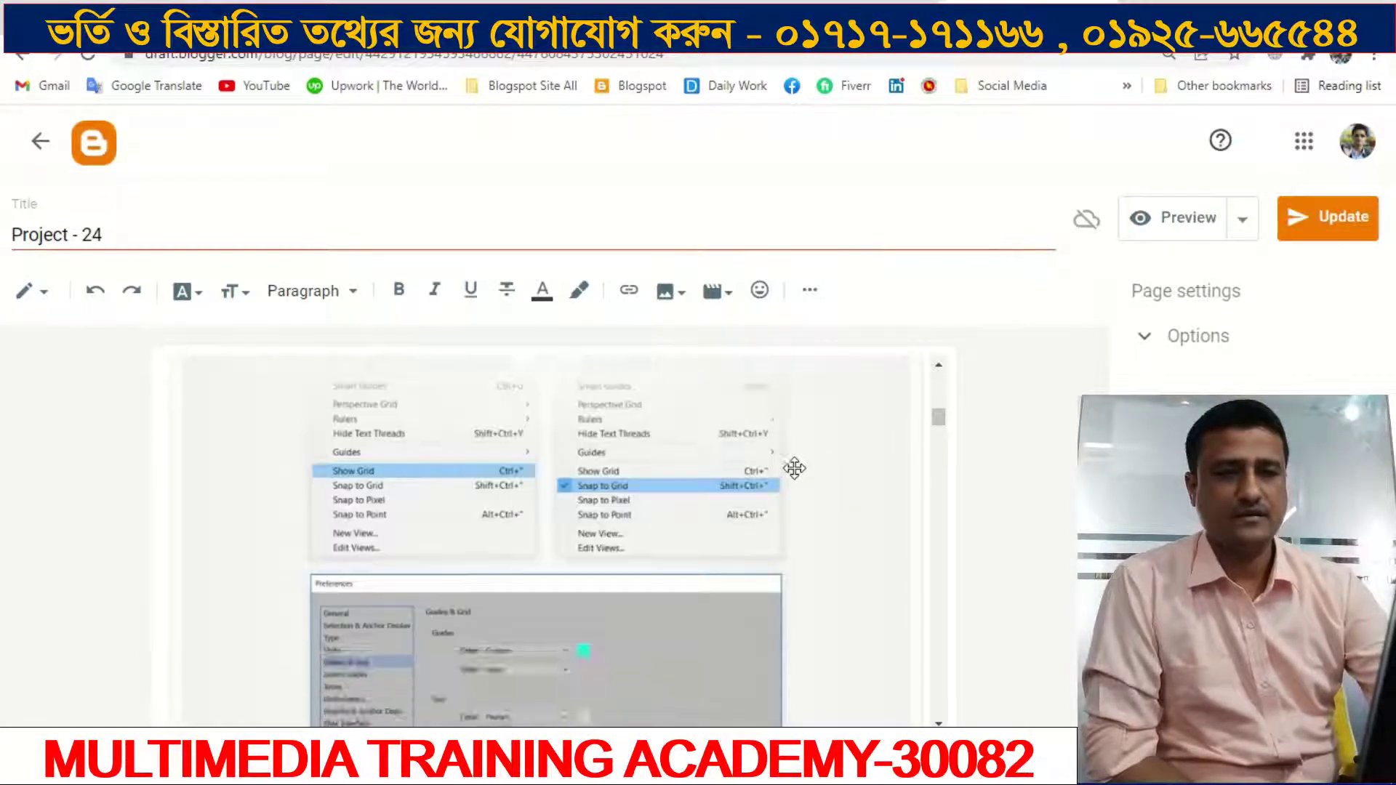
{"action": "scroll", "coordinate": [795, 468], "scroll_direction": "down", "scroll_amount": 10}
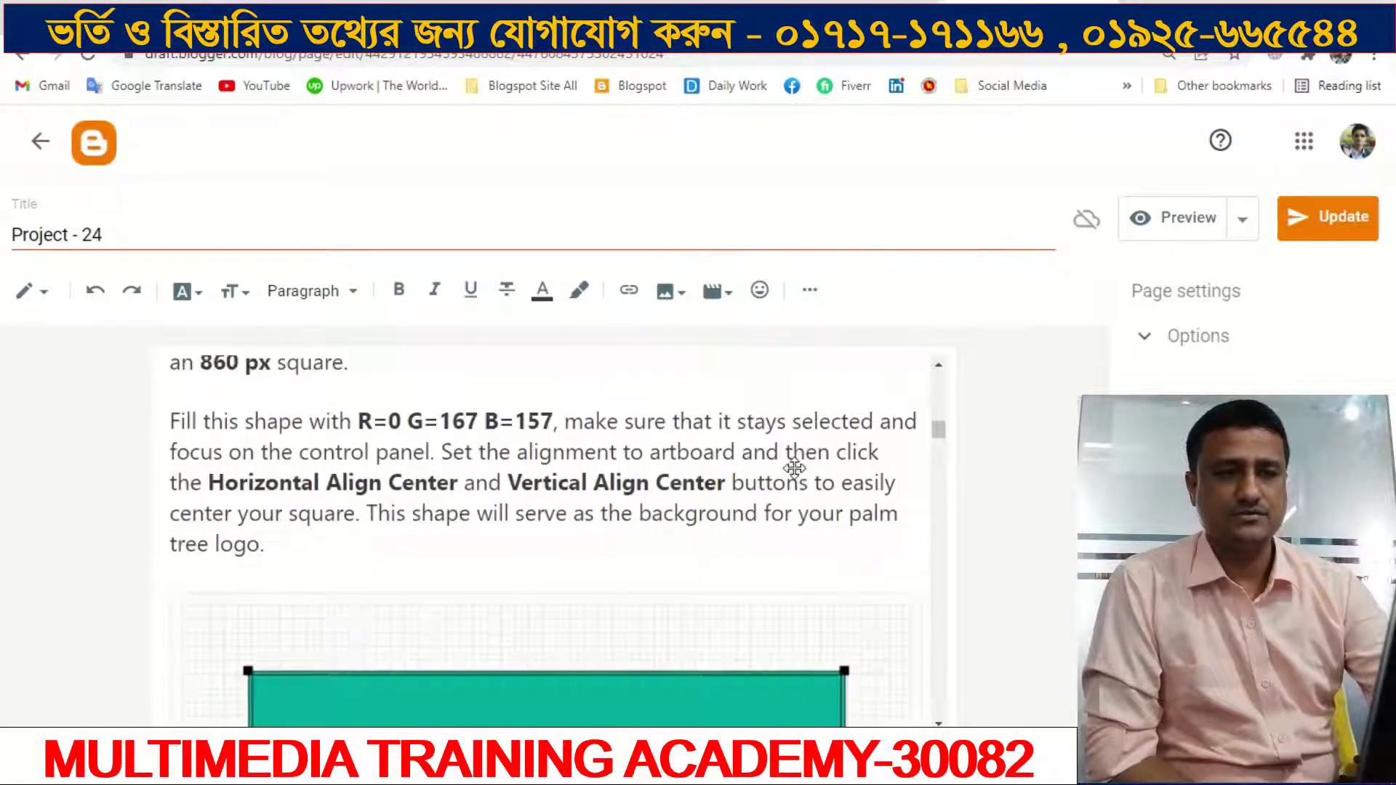
{"action": "scroll", "coordinate": [797, 469], "scroll_direction": "up", "scroll_amount": 8}
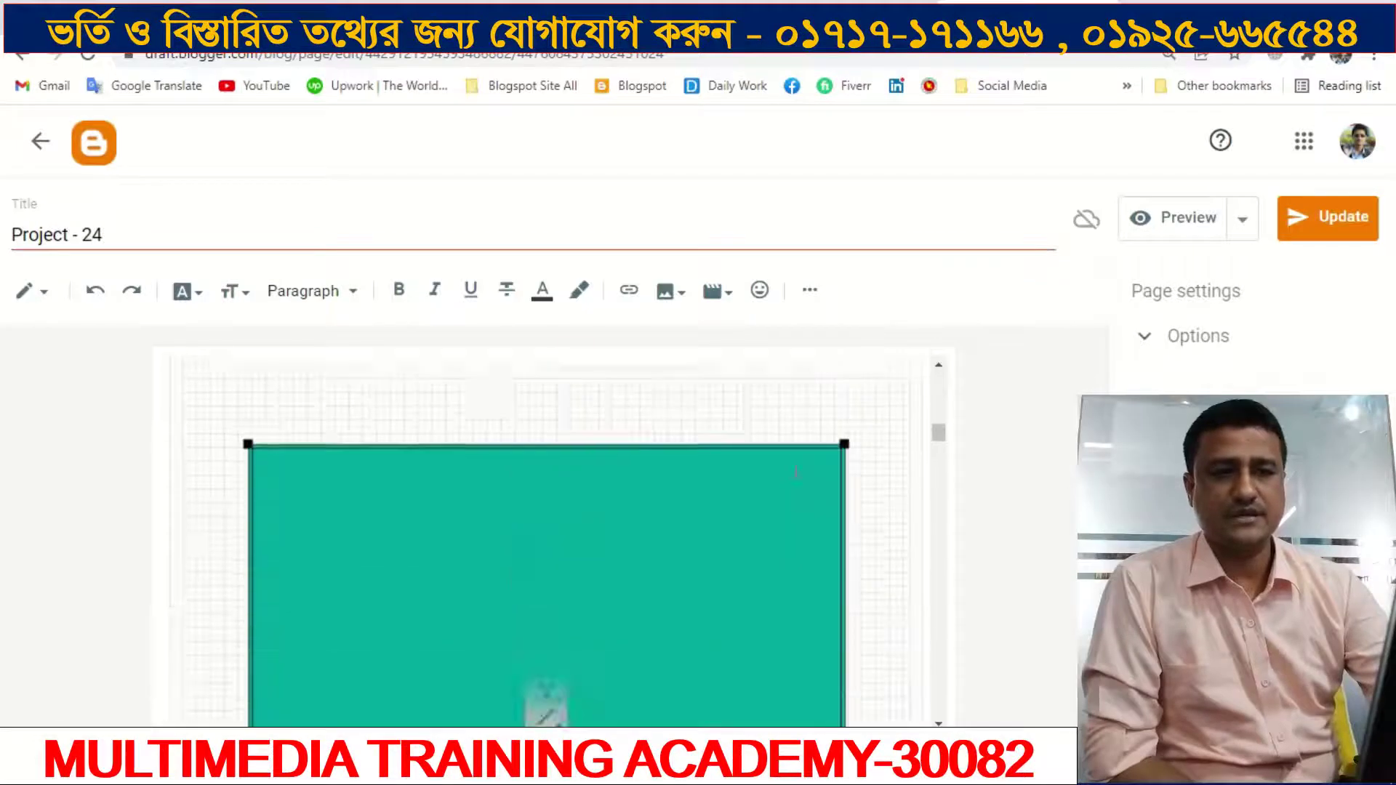
{"action": "scroll", "coordinate": [795, 469], "scroll_direction": "down", "scroll_amount": 1}
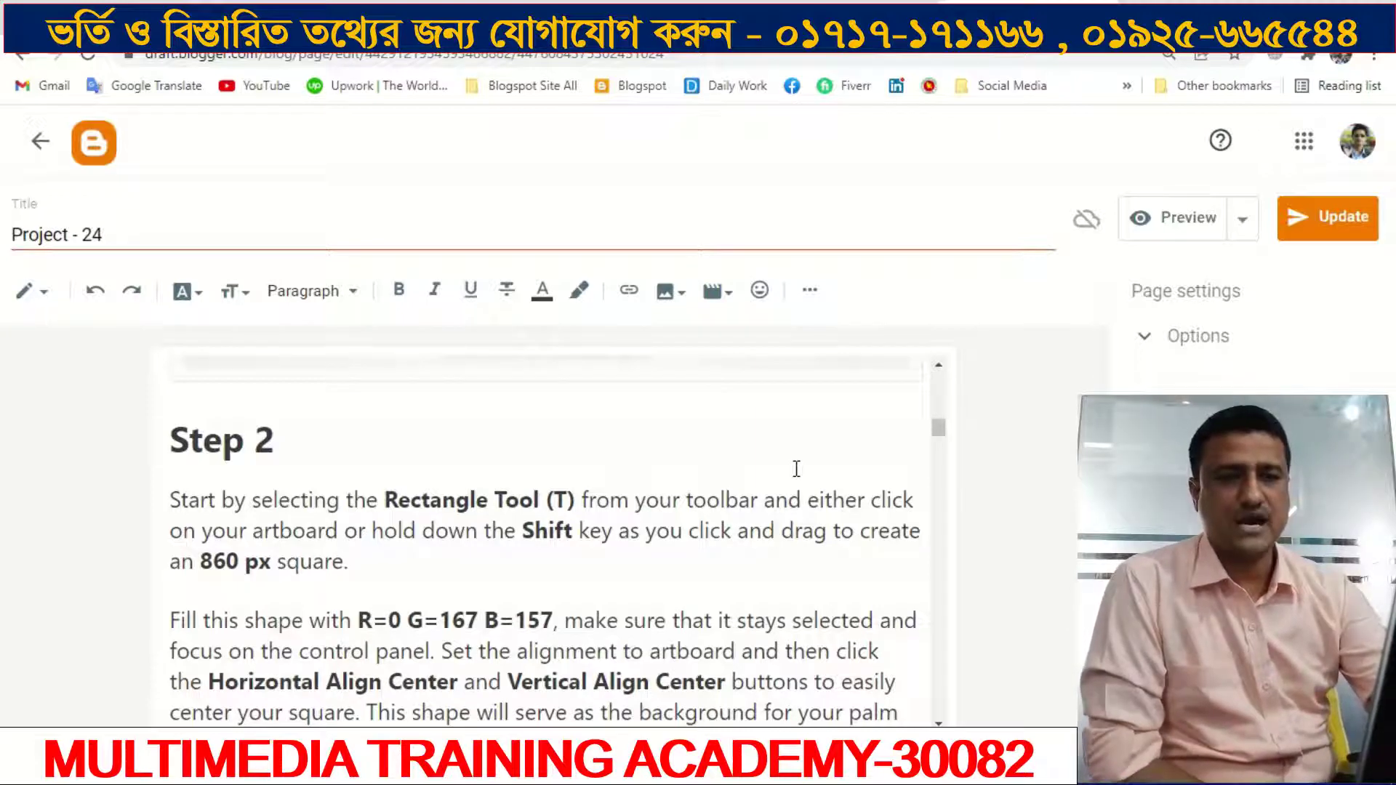
{"action": "scroll", "coordinate": [797, 469], "scroll_direction": "down", "scroll_amount": 1}
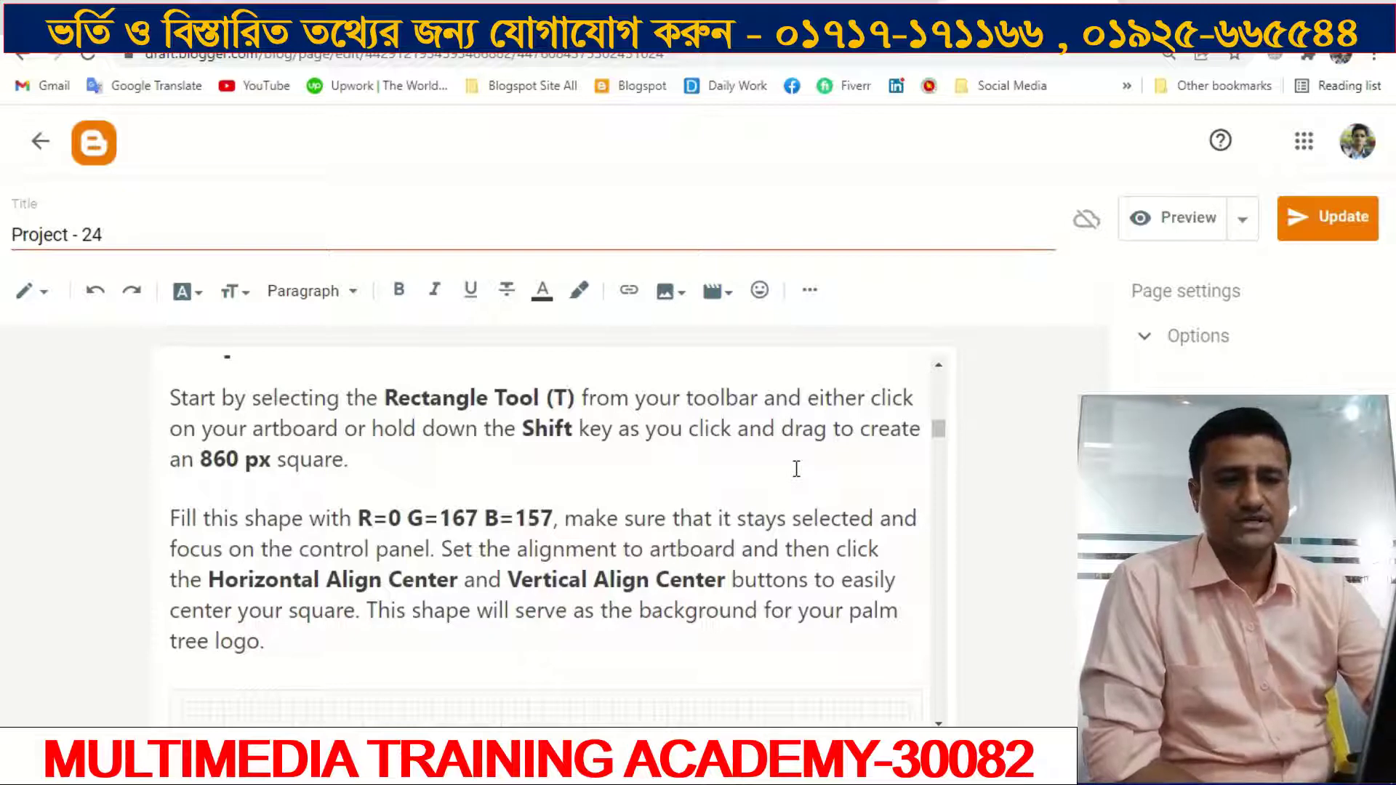
{"action": "scroll", "coordinate": [798, 469], "scroll_direction": "down", "scroll_amount": 8}
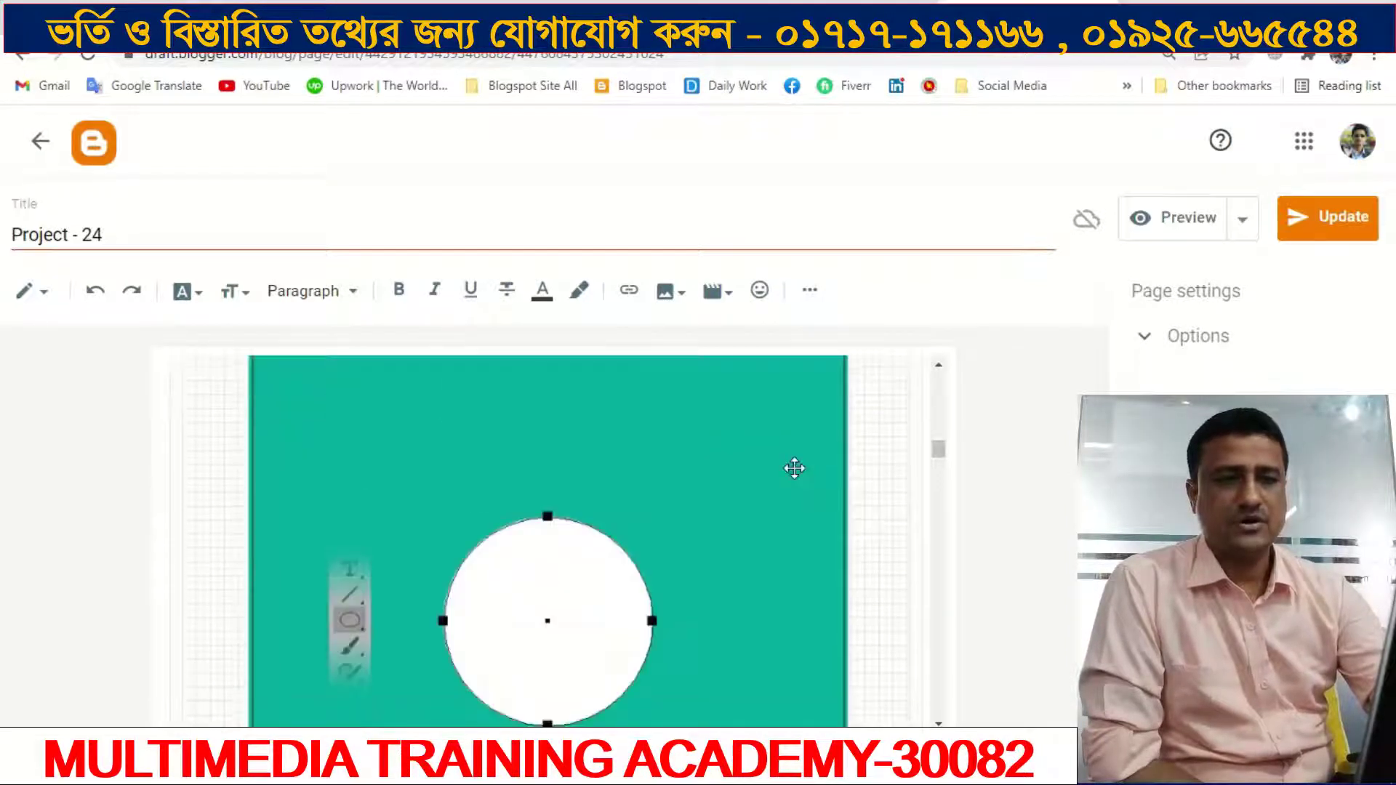
{"action": "scroll", "coordinate": [795, 468], "scroll_direction": "up", "scroll_amount": 5}
{"action": "scroll", "coordinate": [795, 468], "scroll_direction": "up", "scroll_amount": 8}
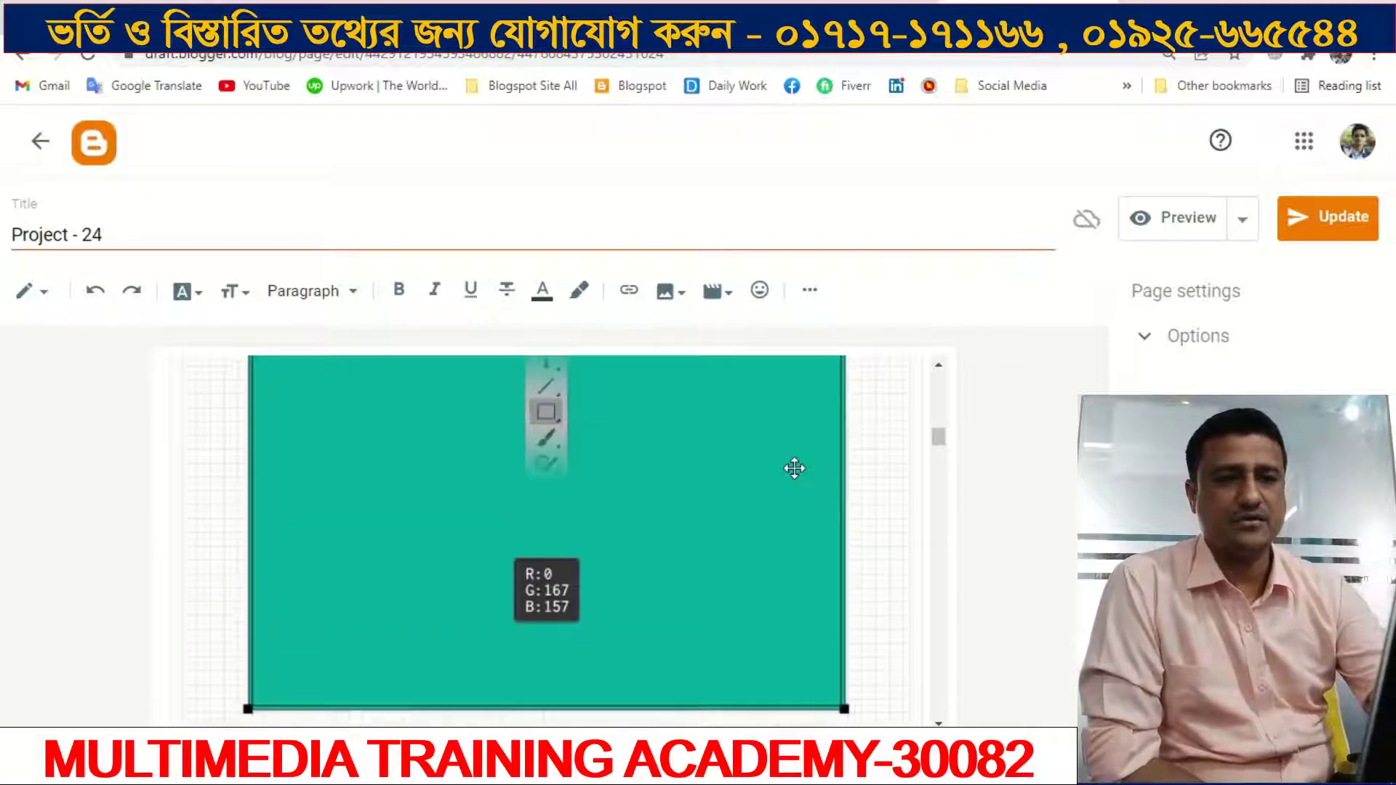
{"action": "scroll", "coordinate": [797, 469], "scroll_direction": "up", "scroll_amount": 3}
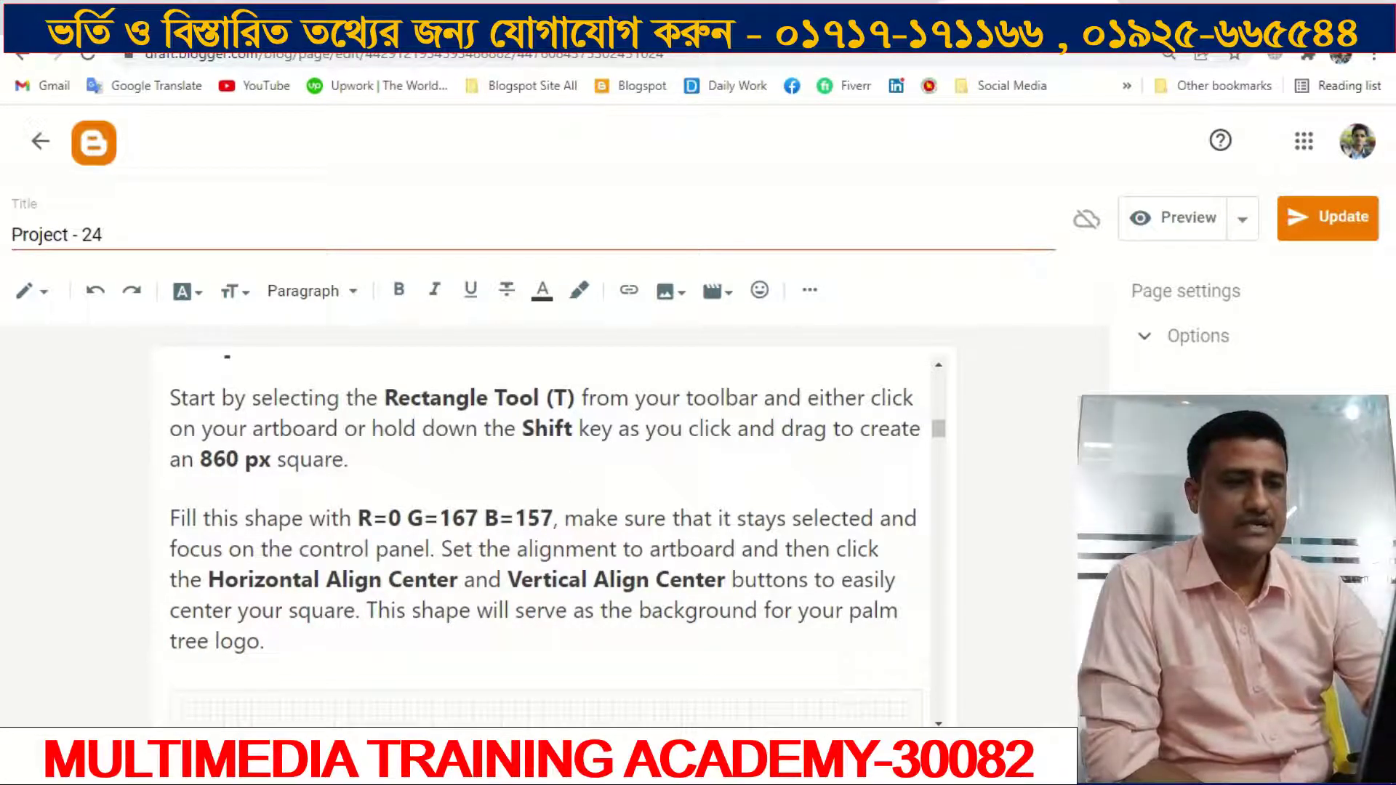
Step: Switch to Illustrator, draw a 1280 by 1024 px rectangle covering the whole artboard, and show its RGB colour settings
{"action": "key", "text": "alt+Tab"}
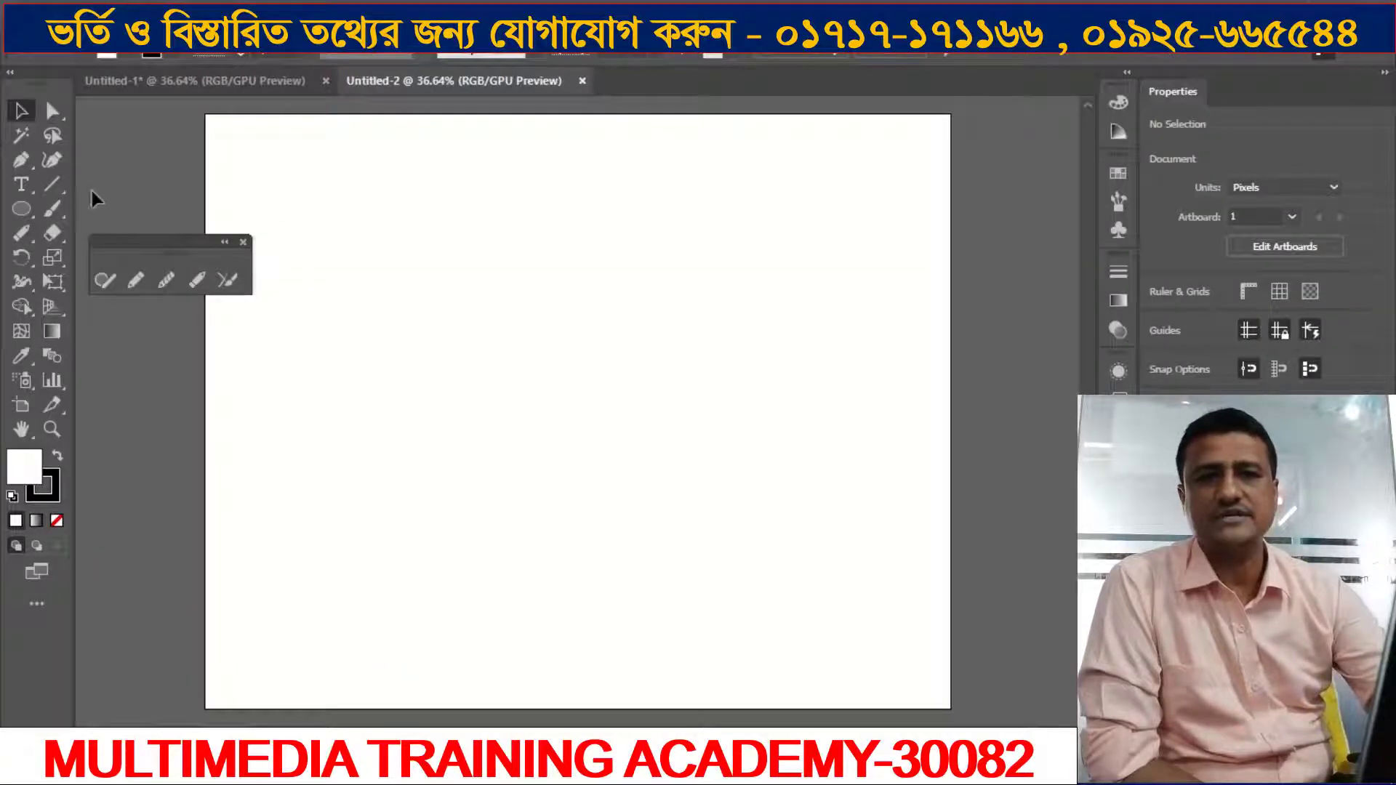
{"action": "left_click", "coordinate": [21, 209]}
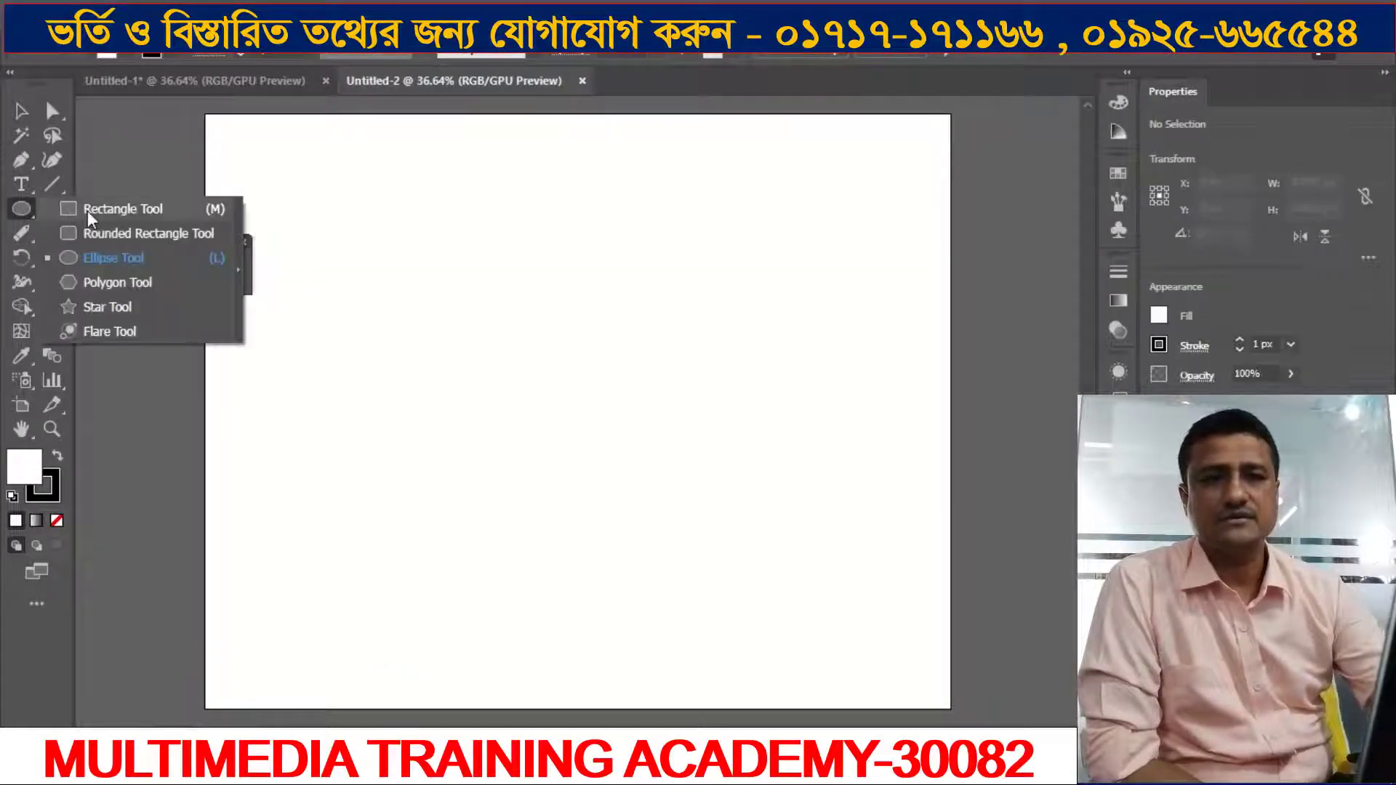
{"action": "left_click", "coordinate": [87, 211]}
{"action": "left_click_drag", "start_coordinate": [211, 118], "coordinate": [947, 554]}
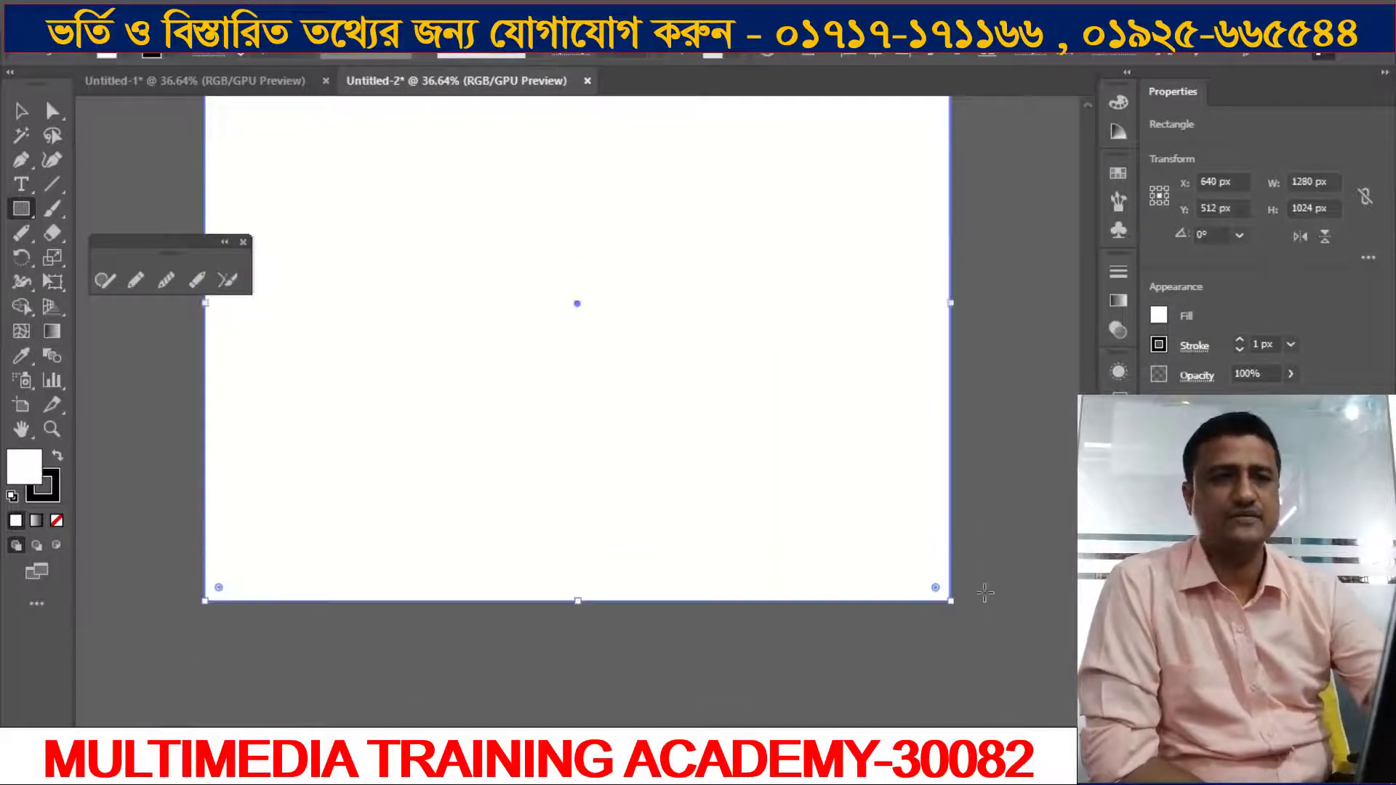
{"action": "scroll", "coordinate": [985, 593], "scroll_direction": "up", "scroll_amount": 2}
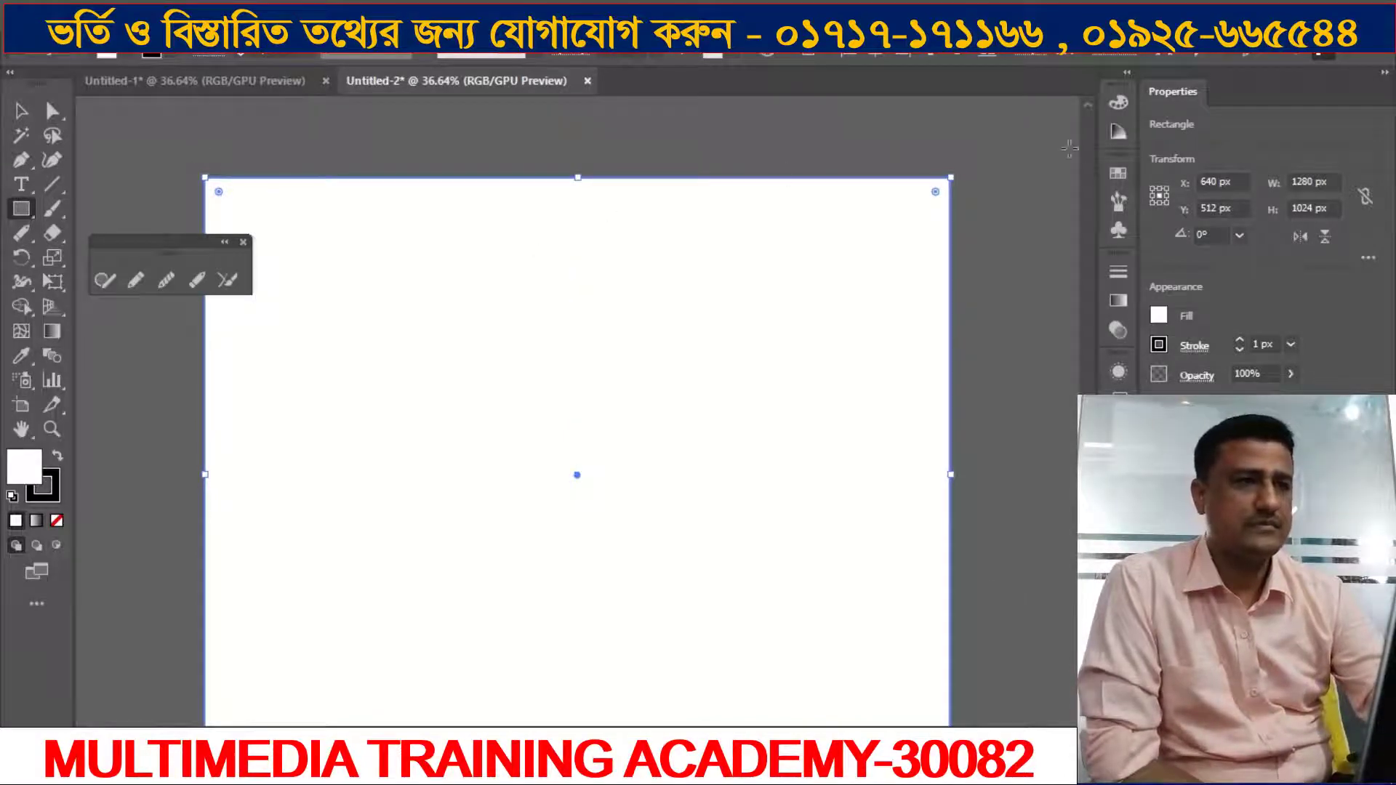
{"action": "left_click", "coordinate": [1118, 104]}
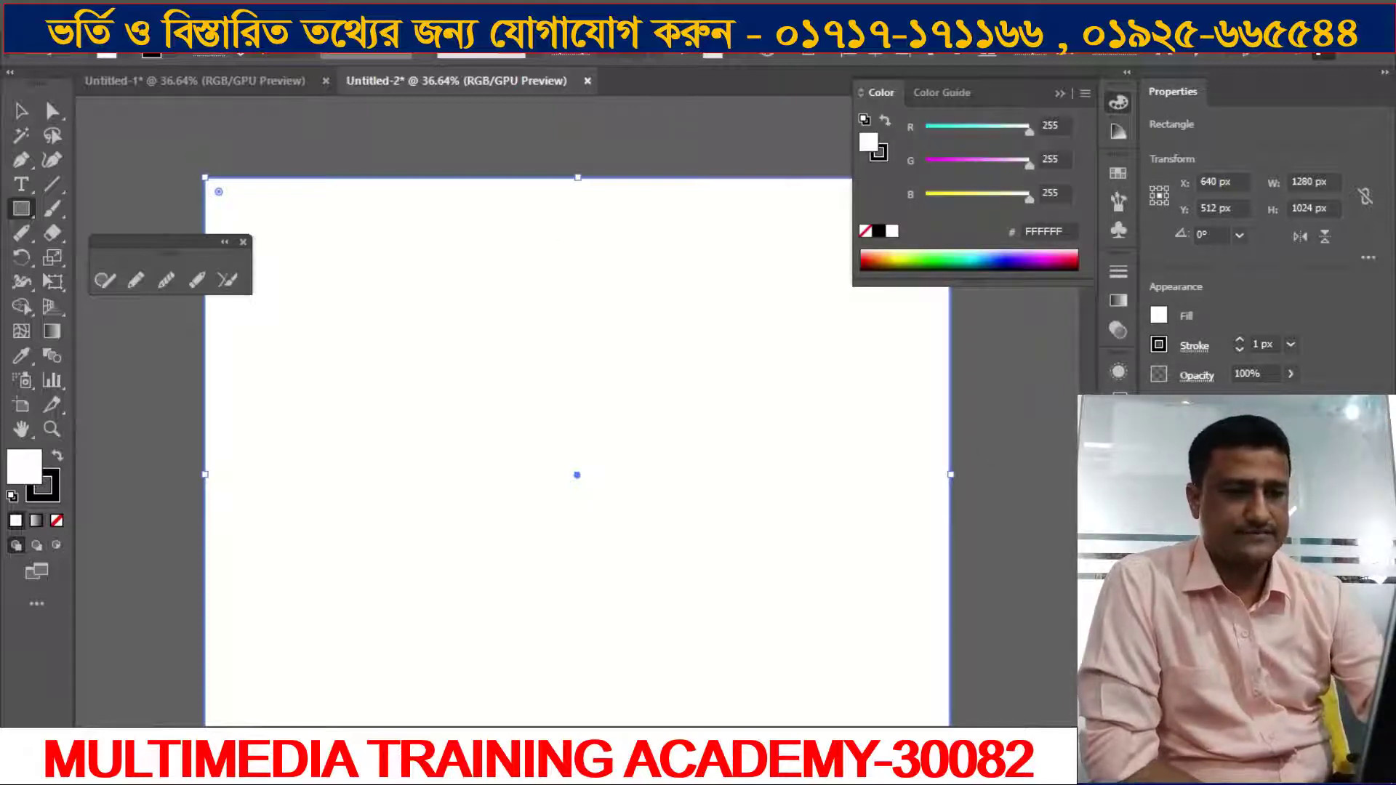
Step: Switch to the Blogger tutorial and review section 1's instructions for creating the new document and setting up the grid
{"action": "key", "text": "alt+Tab"}
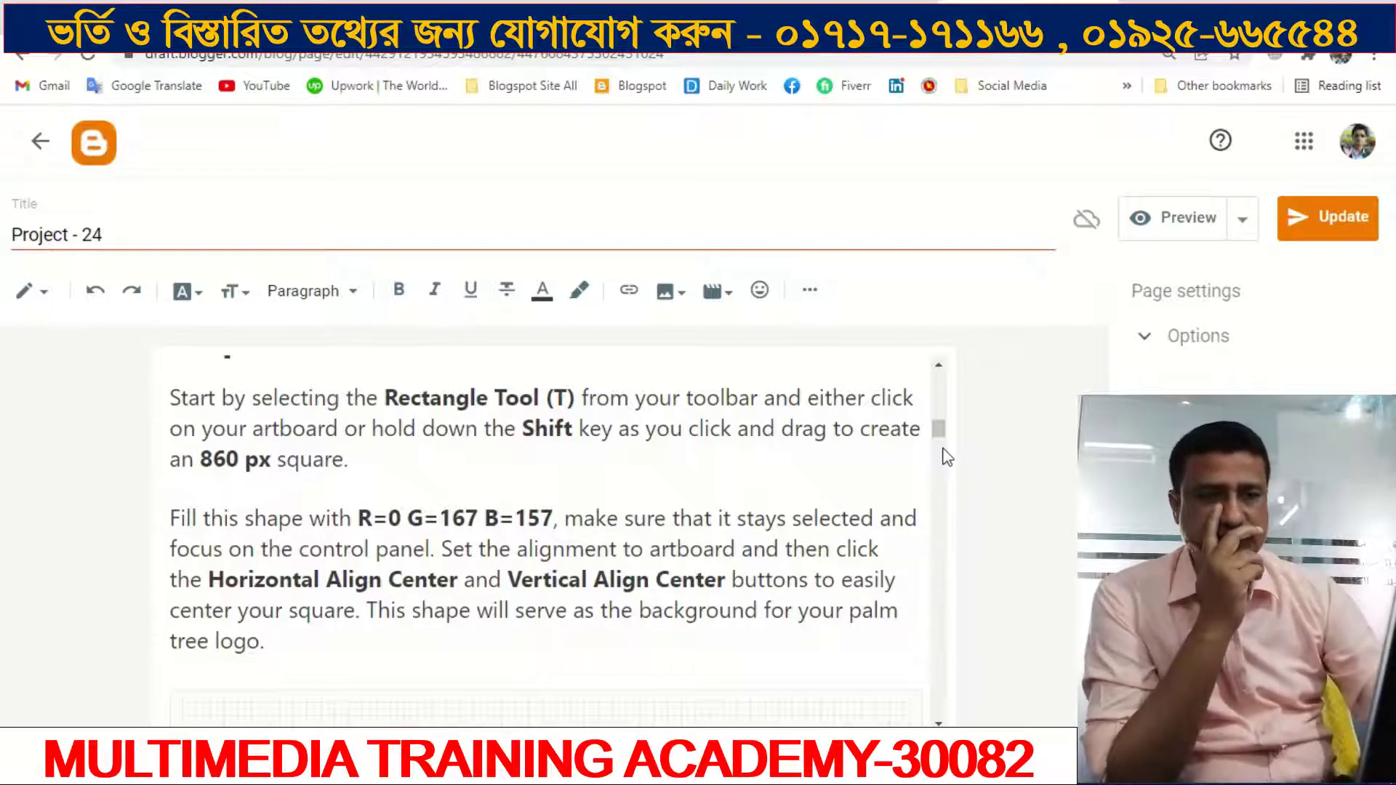
{"action": "scroll", "coordinate": [906, 468], "scroll_direction": "up", "scroll_amount": 6}
{"action": "scroll", "coordinate": [906, 468], "scroll_direction": "up", "scroll_amount": 15}
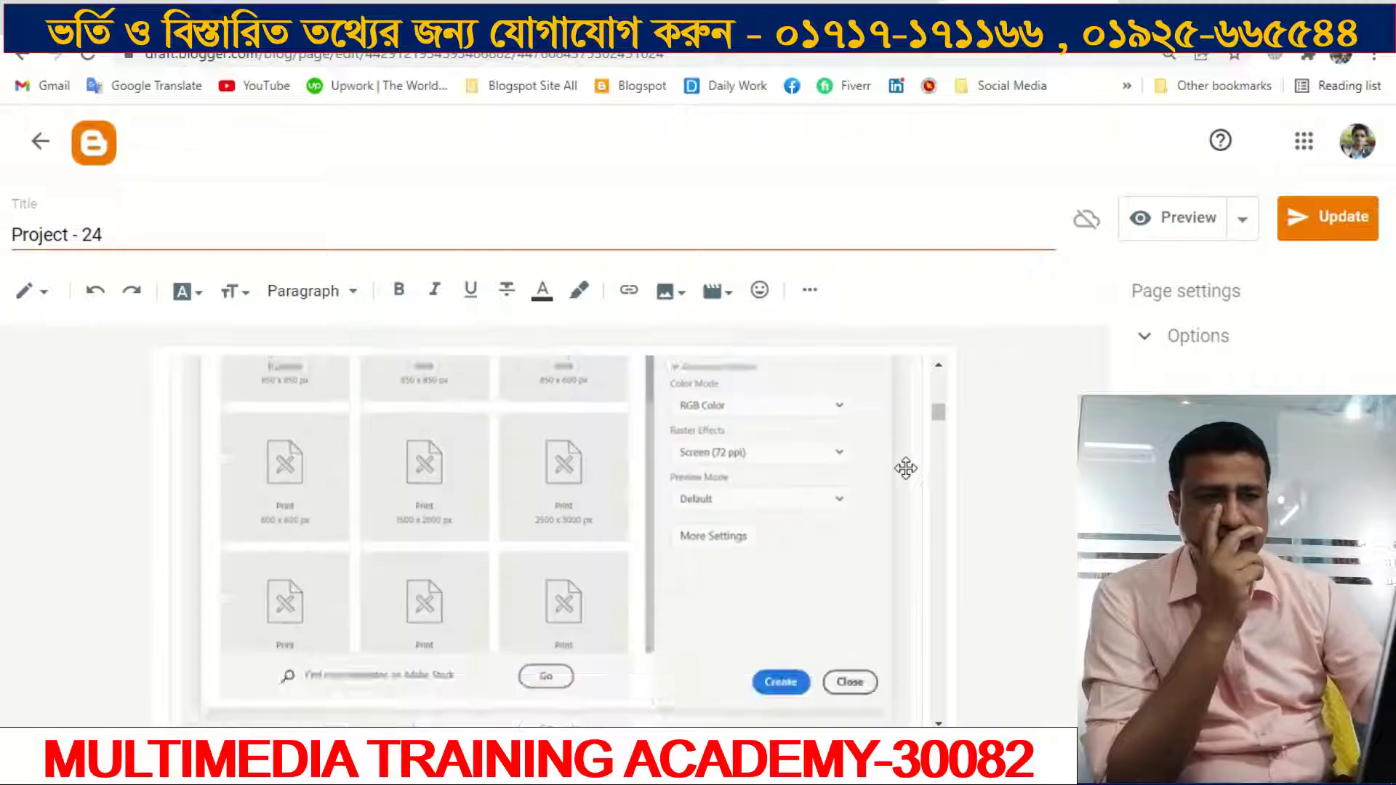
{"action": "scroll", "coordinate": [906, 467], "scroll_direction": "up", "scroll_amount": 6}
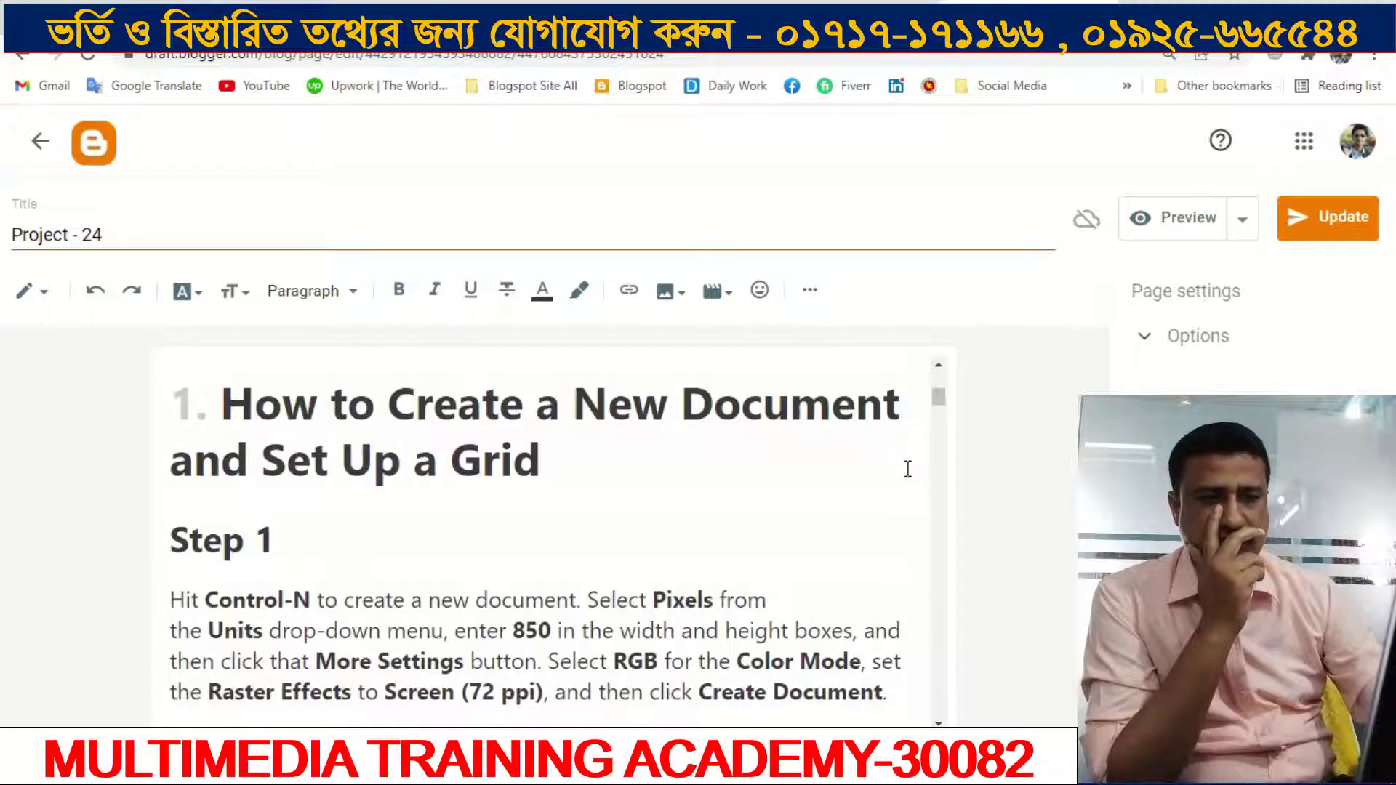
{"action": "scroll", "coordinate": [908, 468], "scroll_direction": "down", "scroll_amount": 8}
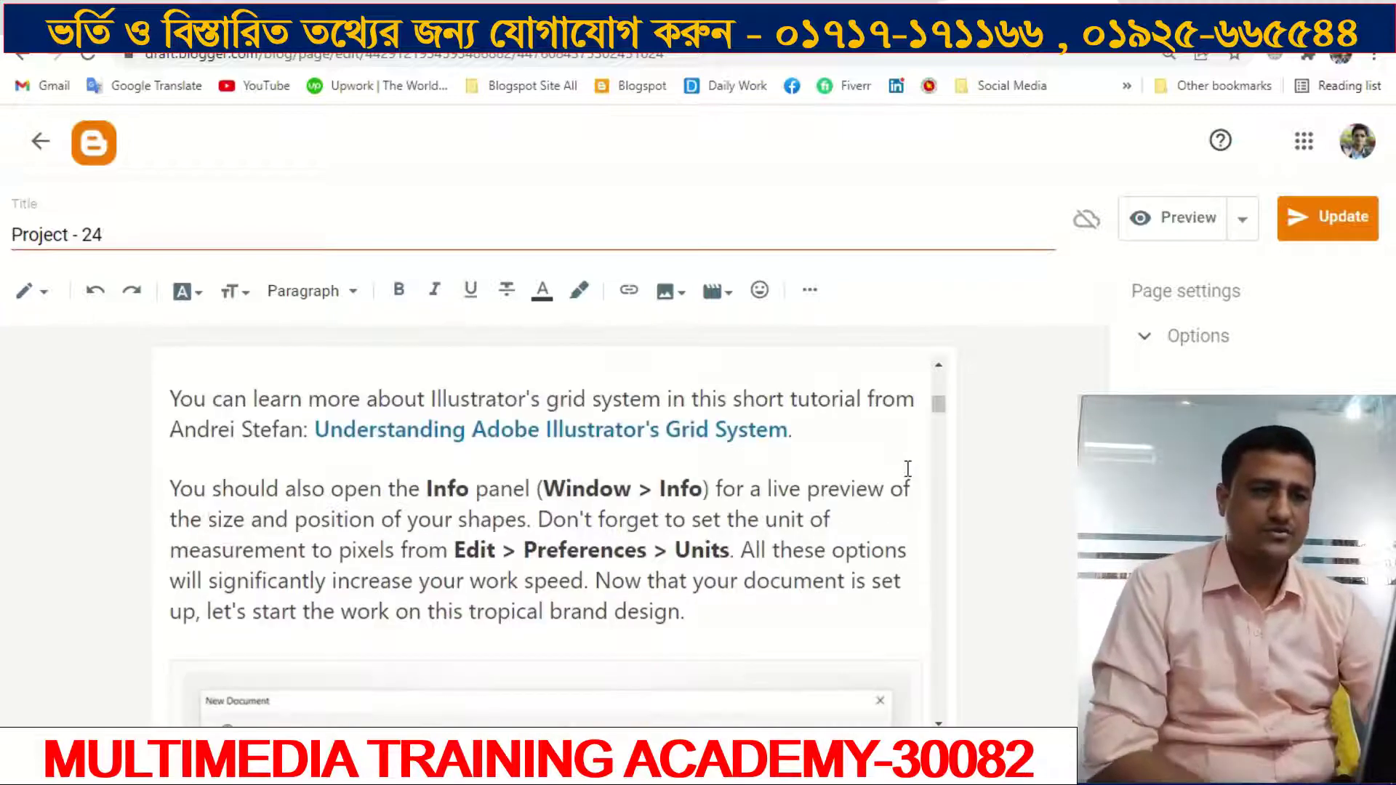
{"action": "scroll", "coordinate": [908, 468], "scroll_direction": "down", "scroll_amount": 3}
{"action": "scroll", "coordinate": [906, 468], "scroll_direction": "up", "scroll_amount": 6}
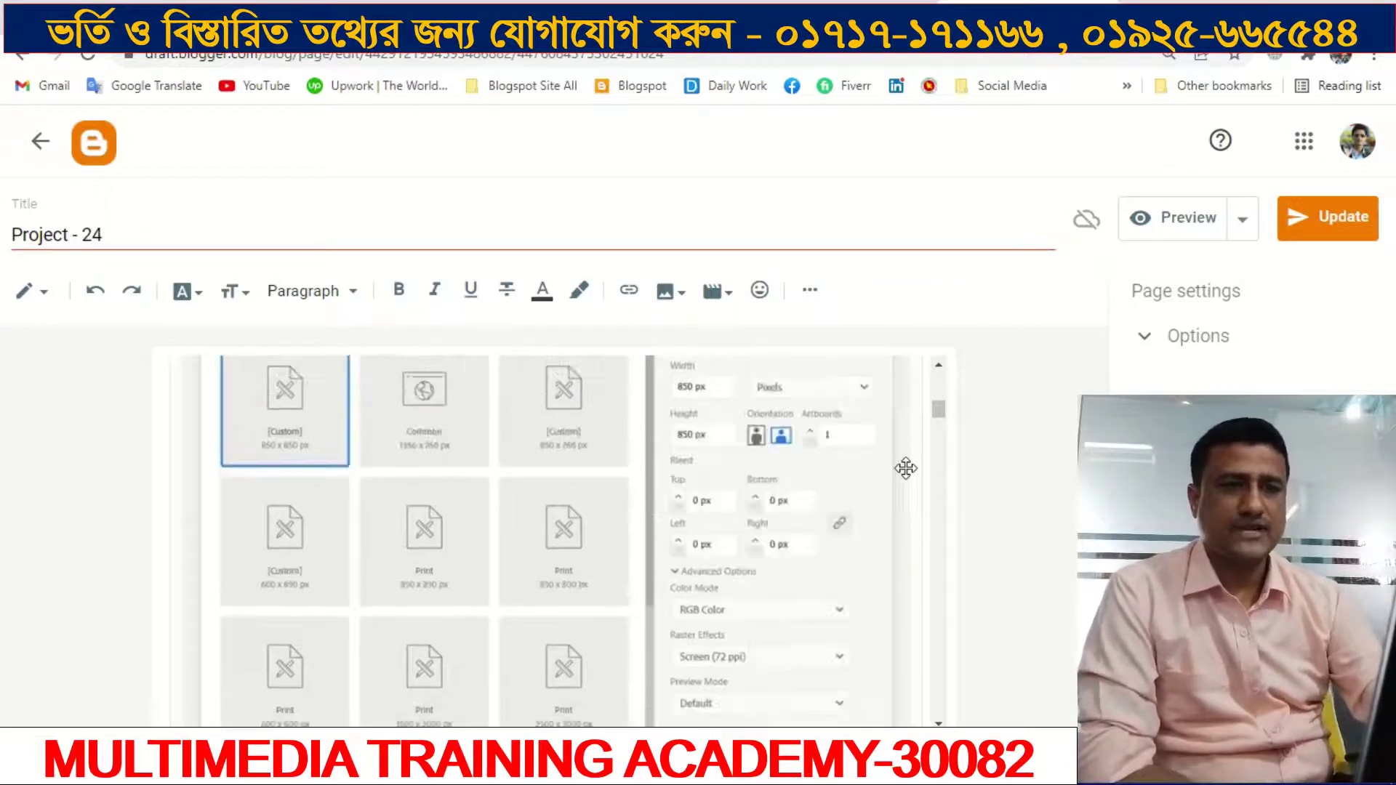
{"action": "scroll", "coordinate": [906, 468], "scroll_direction": "up", "scroll_amount": 4}
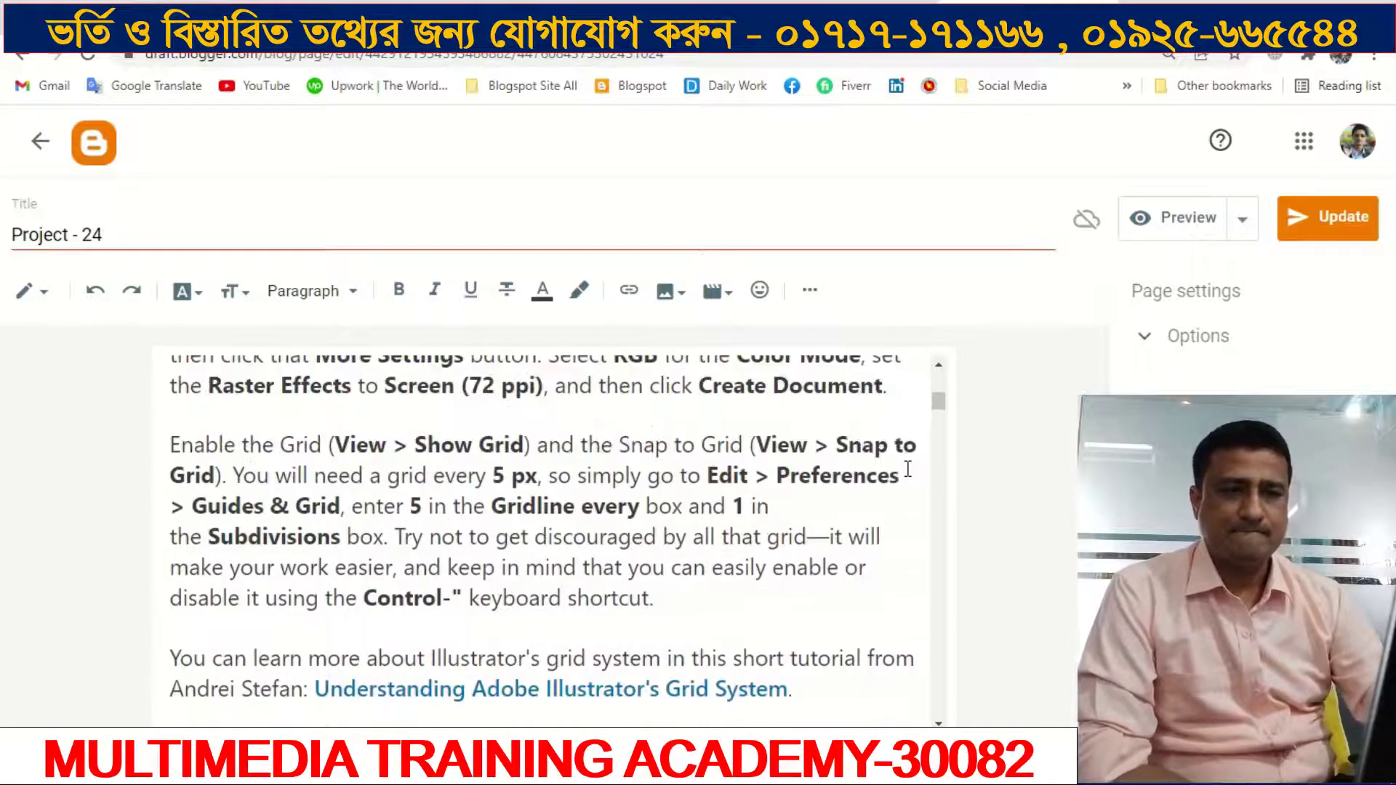
{"action": "scroll", "coordinate": [907, 469], "scroll_direction": "up", "scroll_amount": 3}
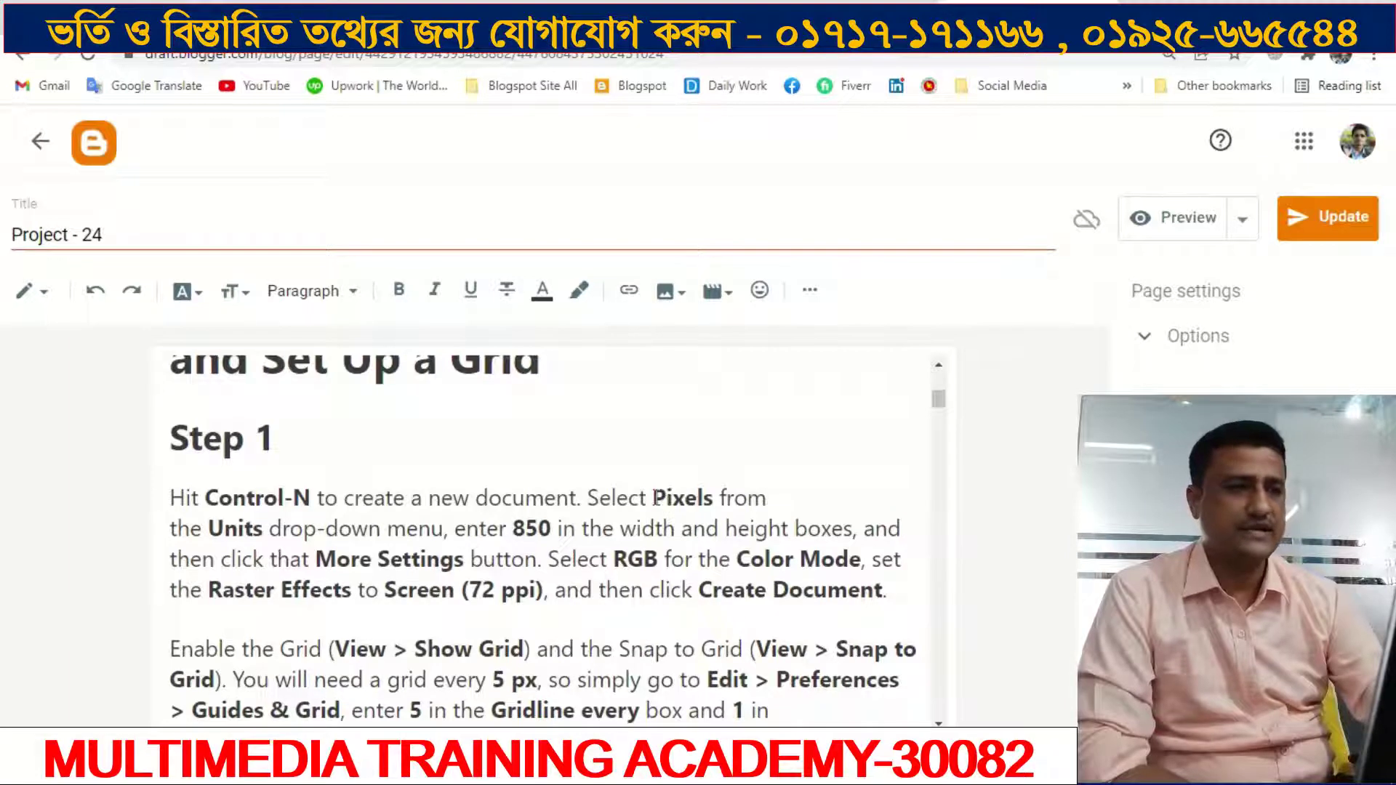
Step: Review the tutorial's background square fill and artboard alignment instructions, along with the circle step of the blend section
{"action": "scroll", "coordinate": [754, 559], "scroll_direction": "down", "scroll_amount": 15}
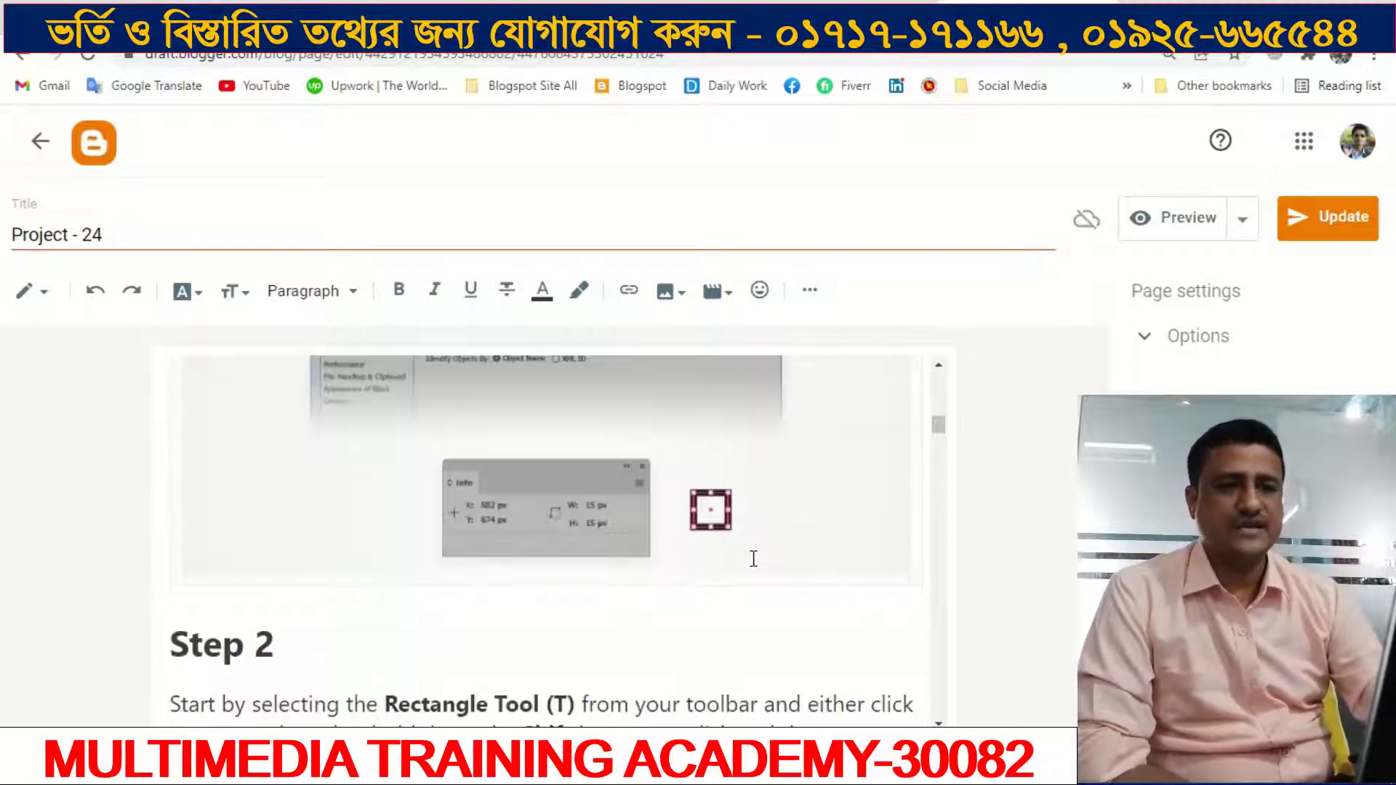
{"action": "scroll", "coordinate": [754, 558], "scroll_direction": "down", "scroll_amount": 8}
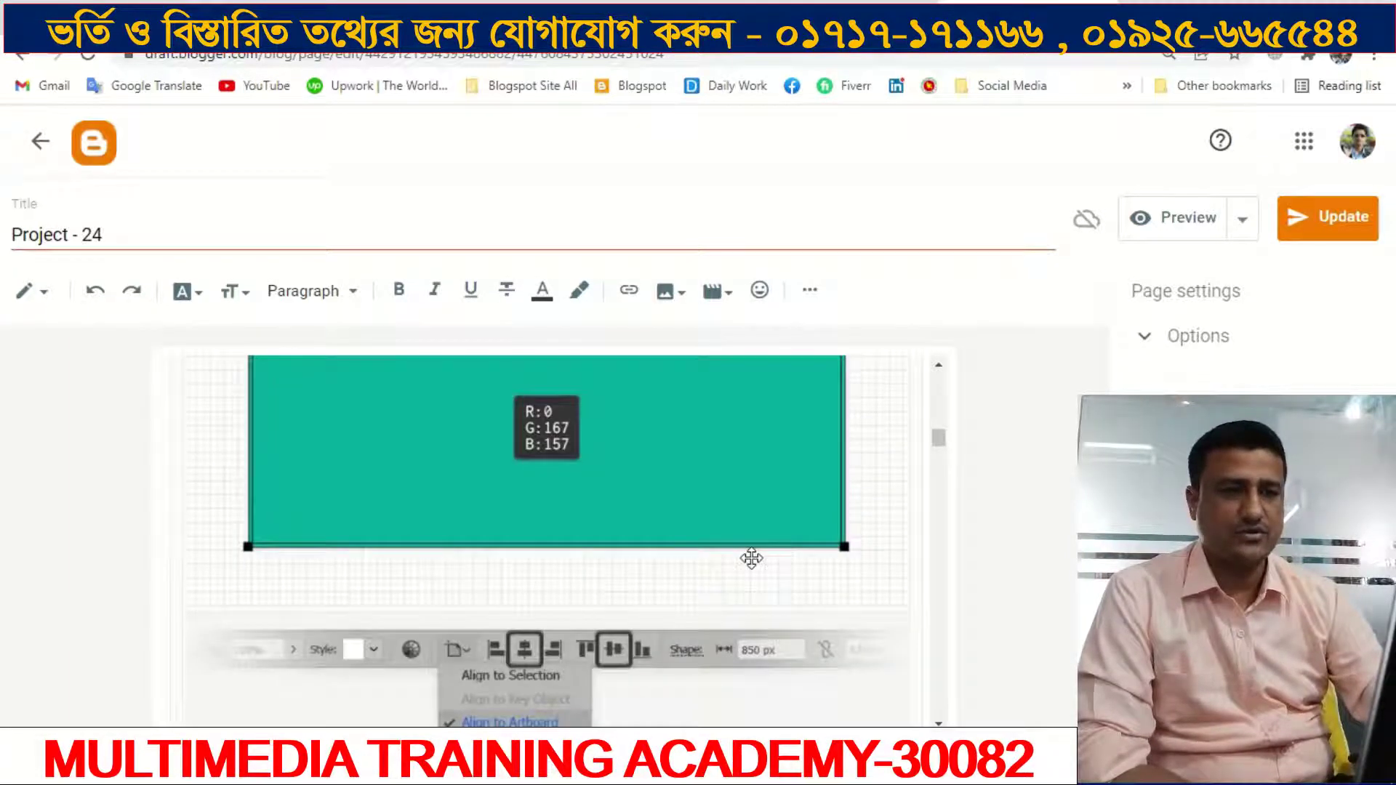
{"action": "scroll", "coordinate": [860, 595], "scroll_direction": "down", "scroll_amount": 5}
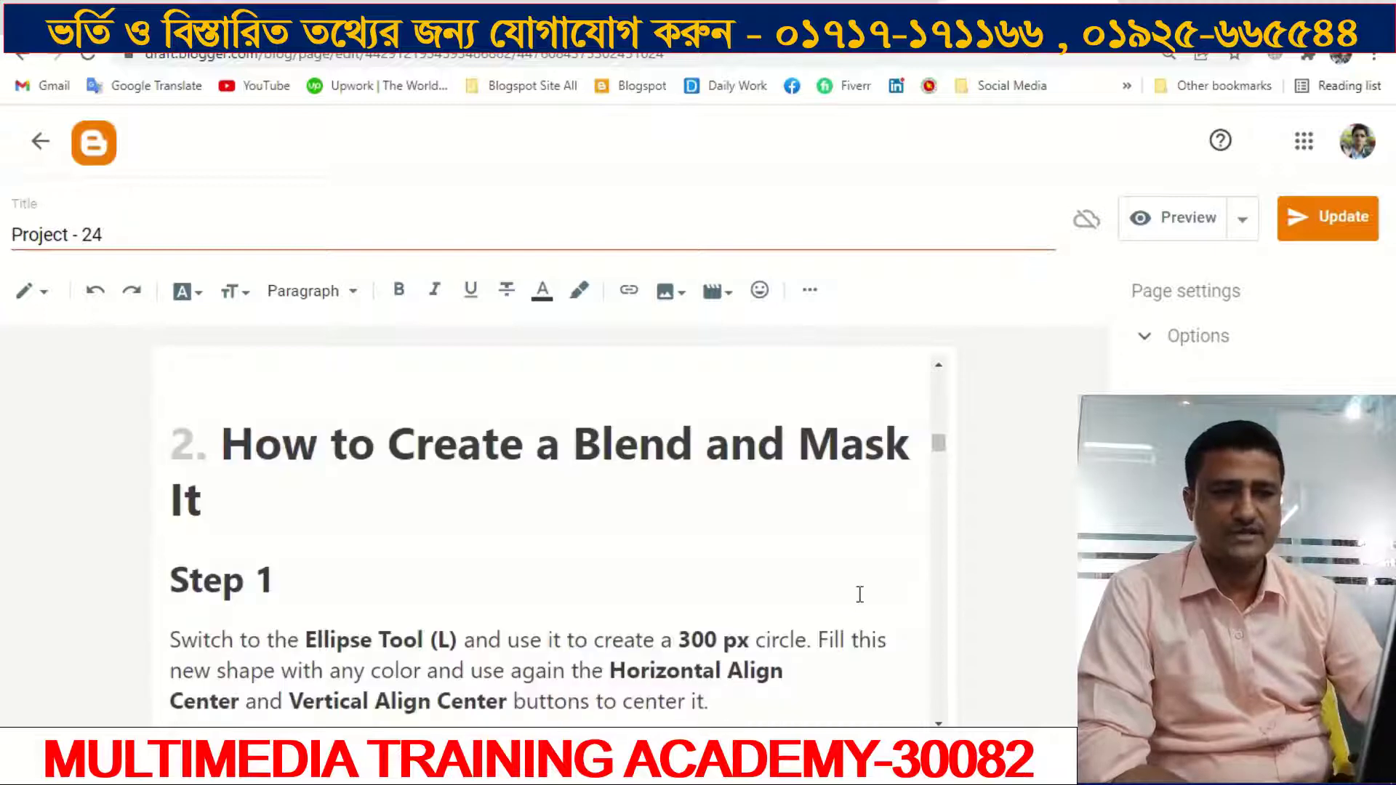
{"action": "scroll", "coordinate": [860, 595], "scroll_direction": "down", "scroll_amount": 5}
{"action": "scroll", "coordinate": [858, 594], "scroll_direction": "up", "scroll_amount": 3}
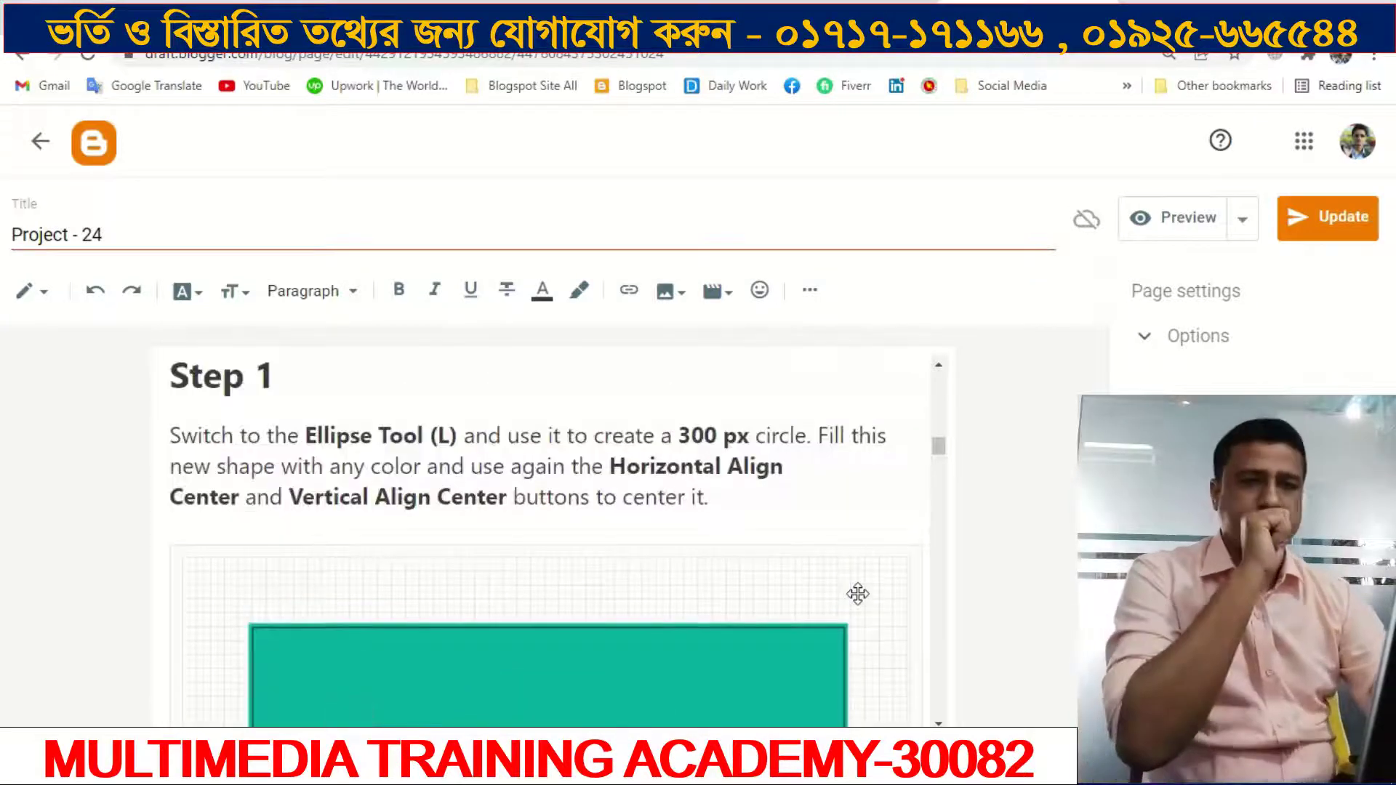
{"action": "scroll", "coordinate": [773, 569], "scroll_direction": "up", "scroll_amount": 10}
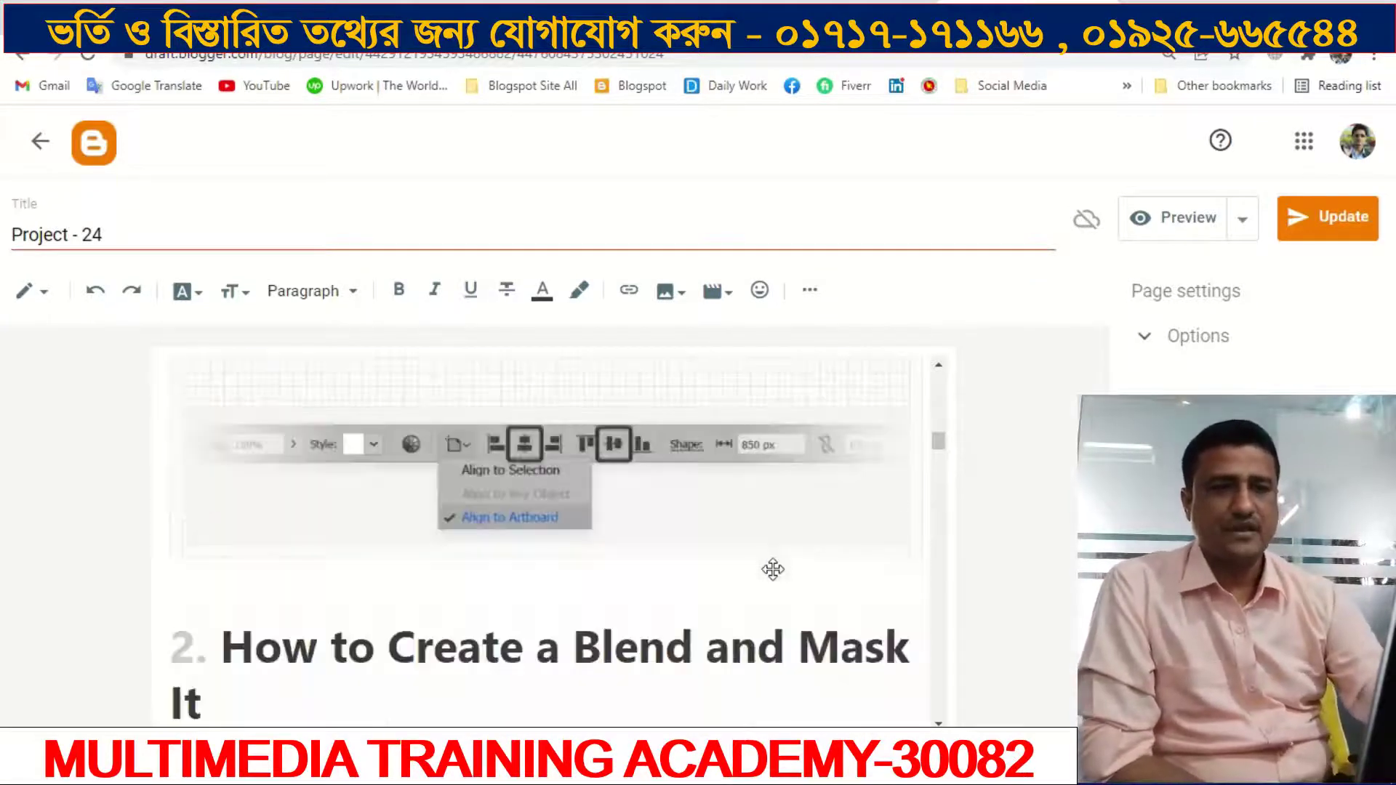
{"action": "scroll", "coordinate": [773, 569], "scroll_direction": "up", "scroll_amount": 2}
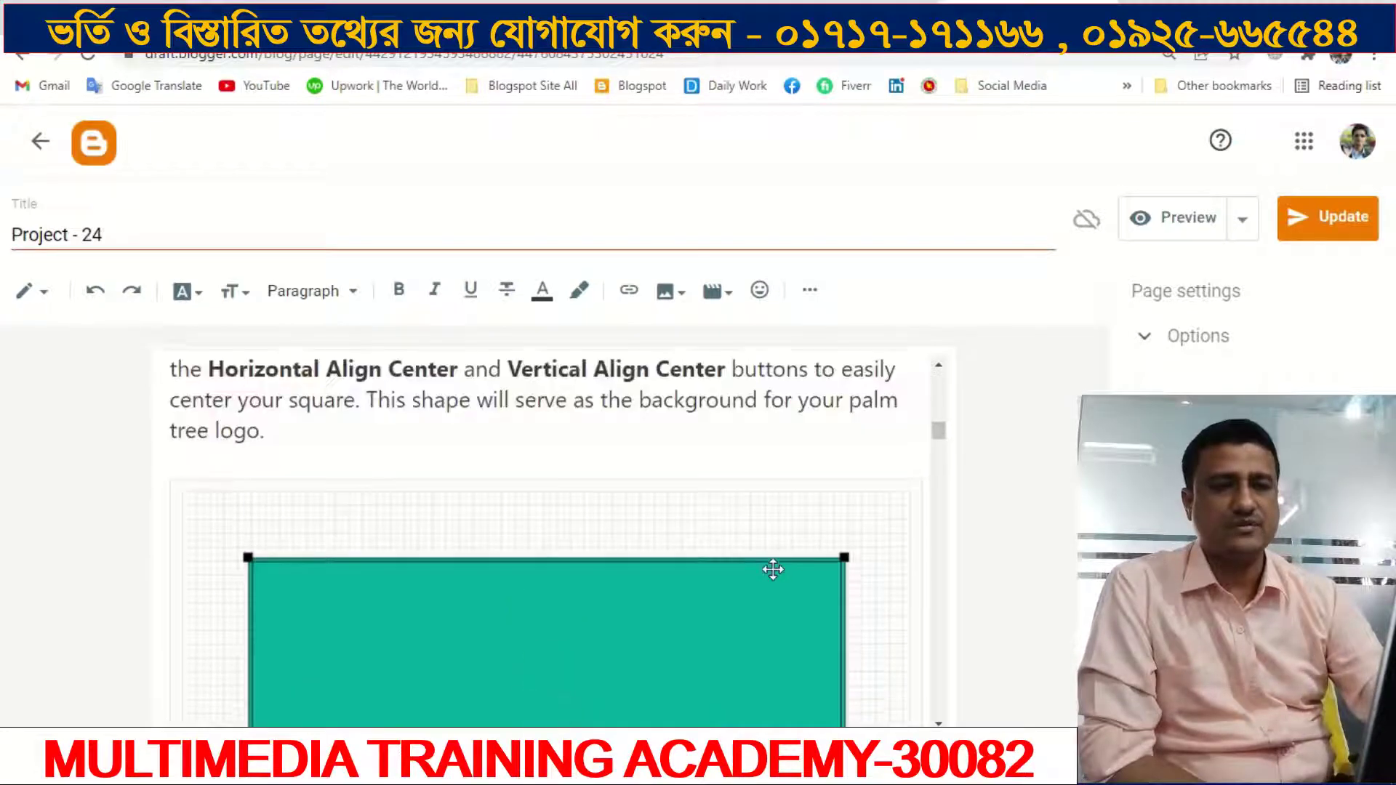
{"action": "scroll", "coordinate": [773, 569], "scroll_direction": "down", "scroll_amount": 4}
{"action": "scroll", "coordinate": [773, 569], "scroll_direction": "up", "scroll_amount": 5}
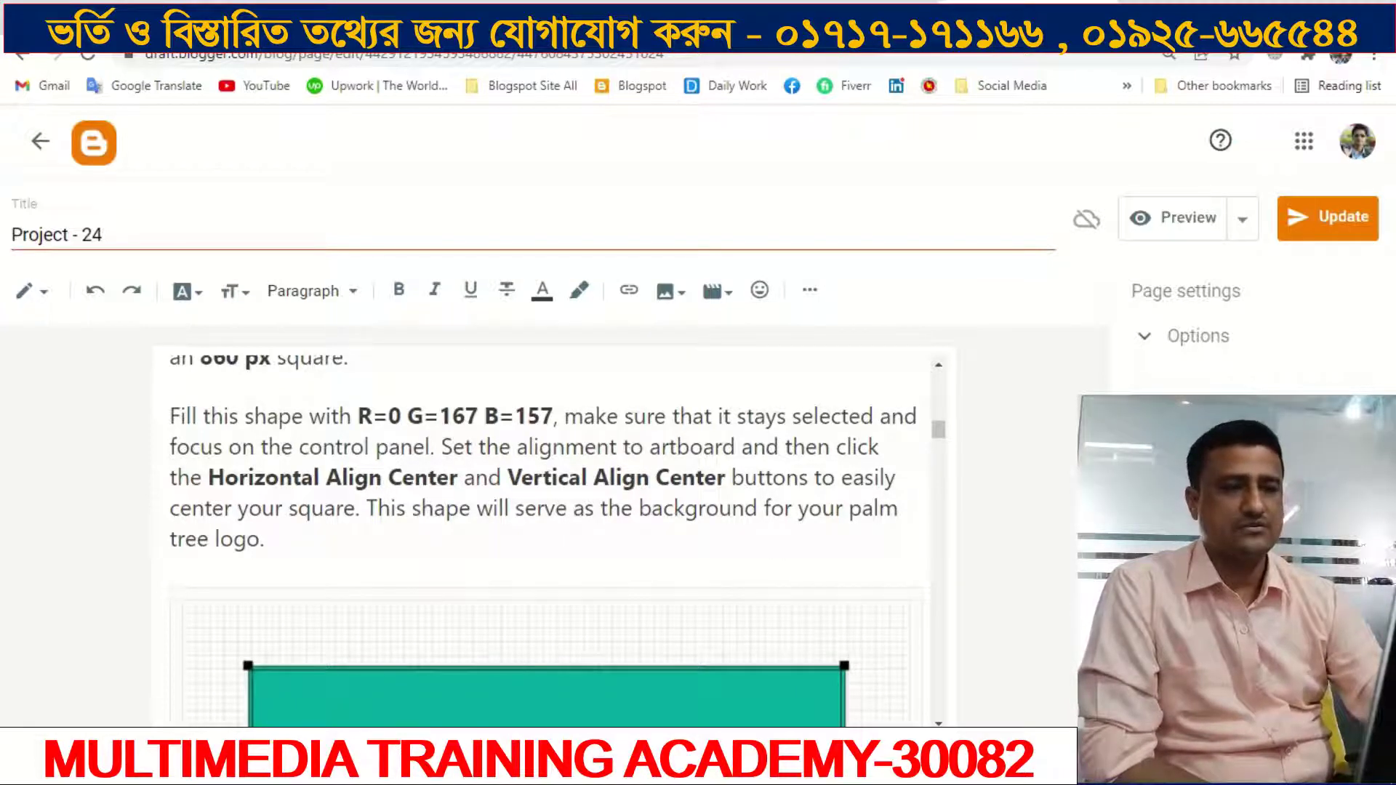
Step: Switch to Illustrator and set the background rectangle's fill colour to R 0, G 167, B 156
{"action": "key", "text": "alt+Tab"}
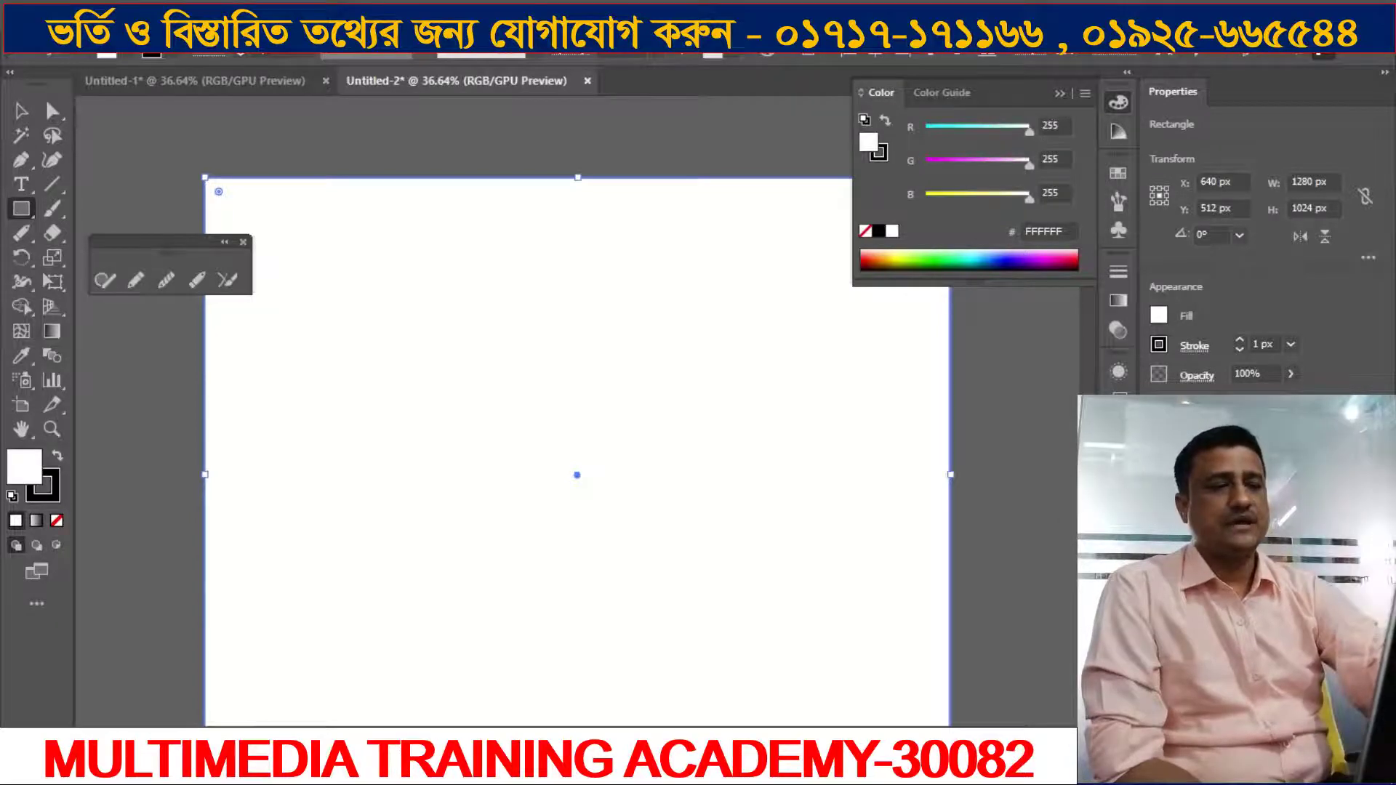
{"action": "key", "text": "alt+Tab"}
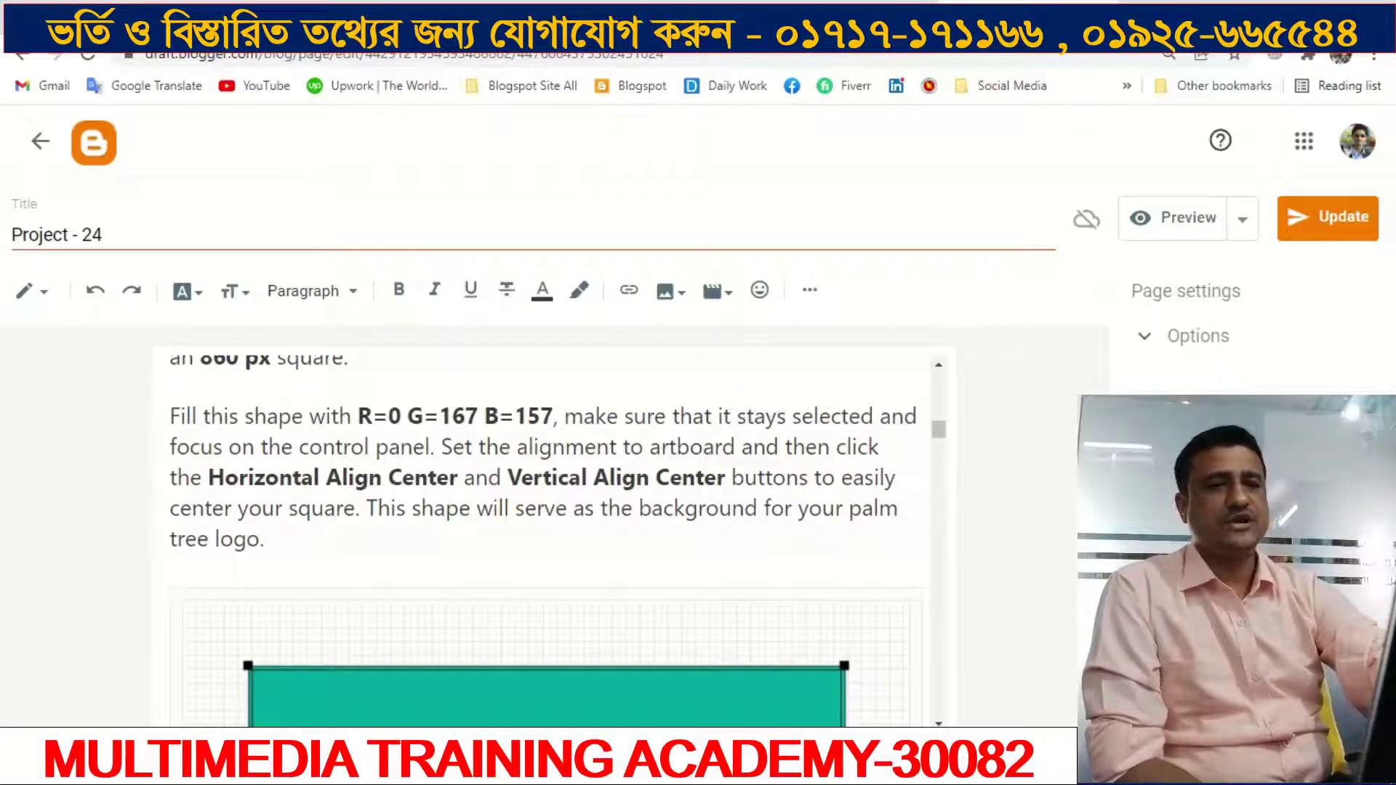
{"action": "key", "text": "alt+Tab"}
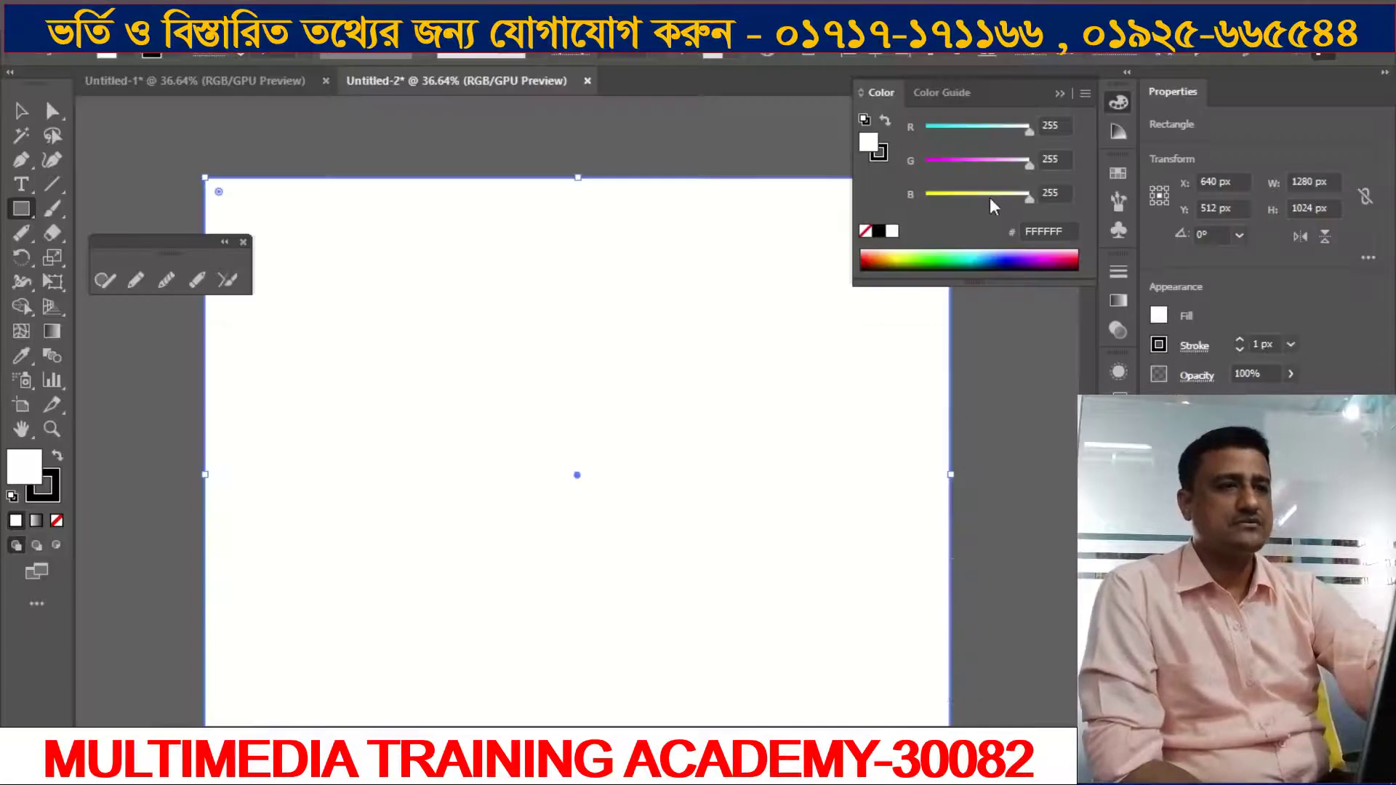
{"action": "left_click", "coordinate": [1047, 127]}
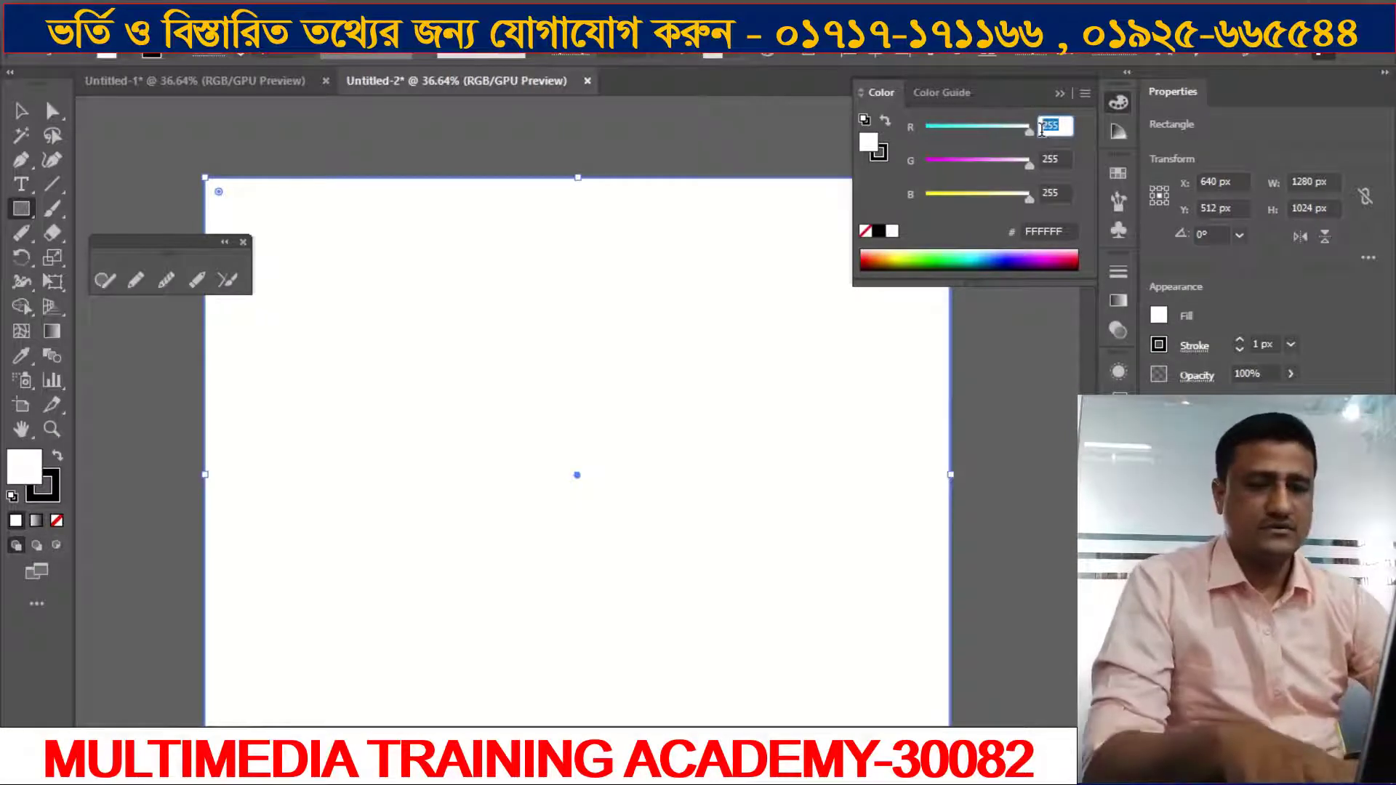
{"action": "key", "text": "BackSpace"}
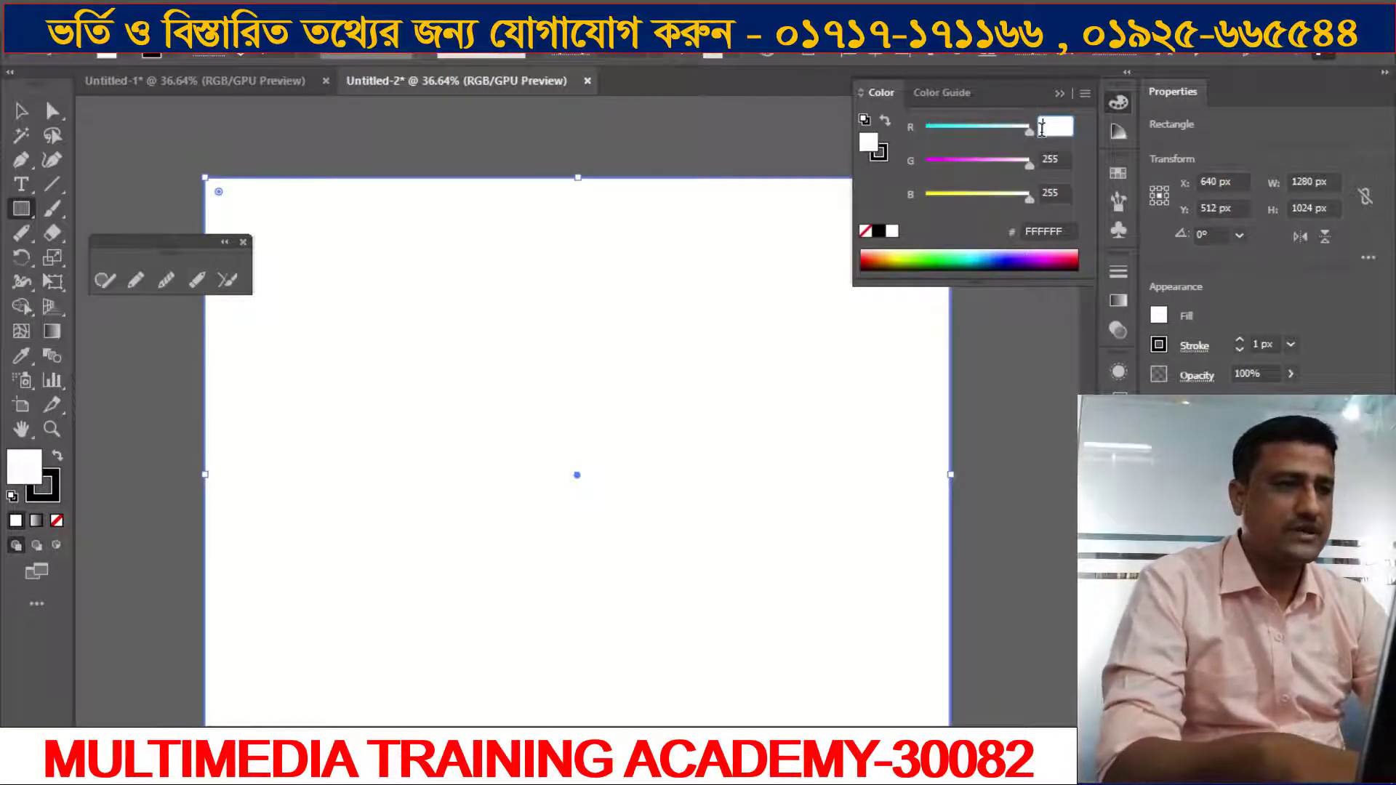
{"action": "type", "text": "0"}
{"action": "key", "text": "Tab"}
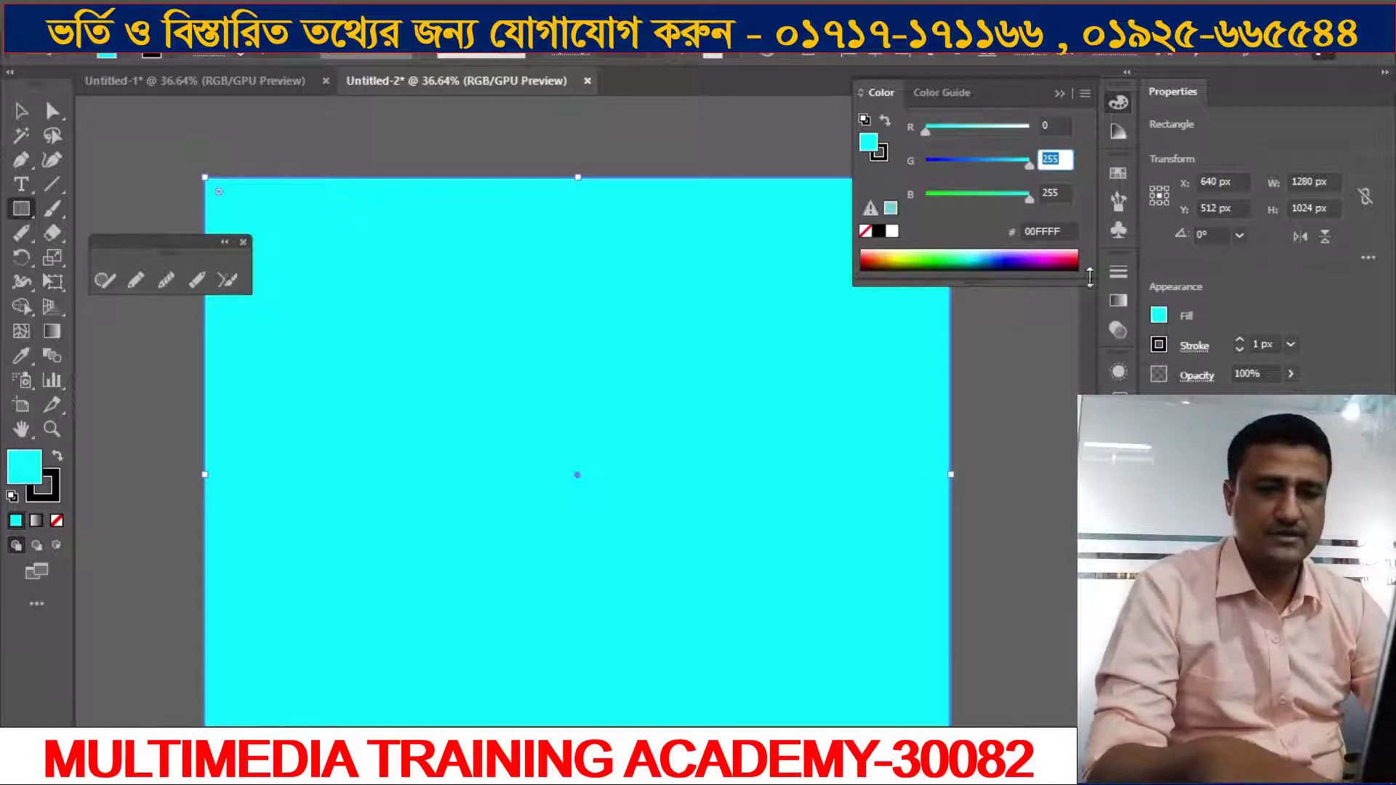
{"action": "type", "text": "1"}
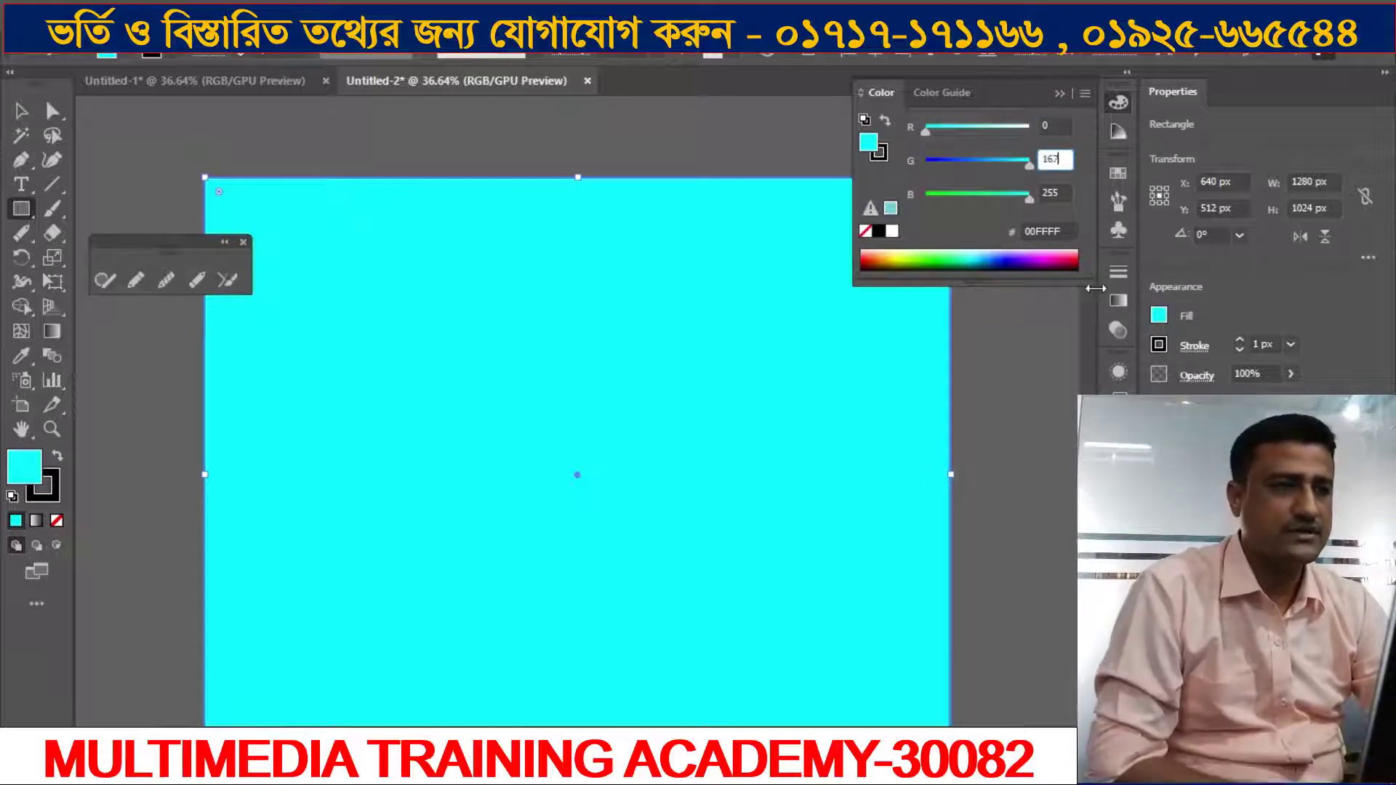
{"action": "type", "text": "67"}
{"action": "left_click", "coordinate": [1061, 192]}
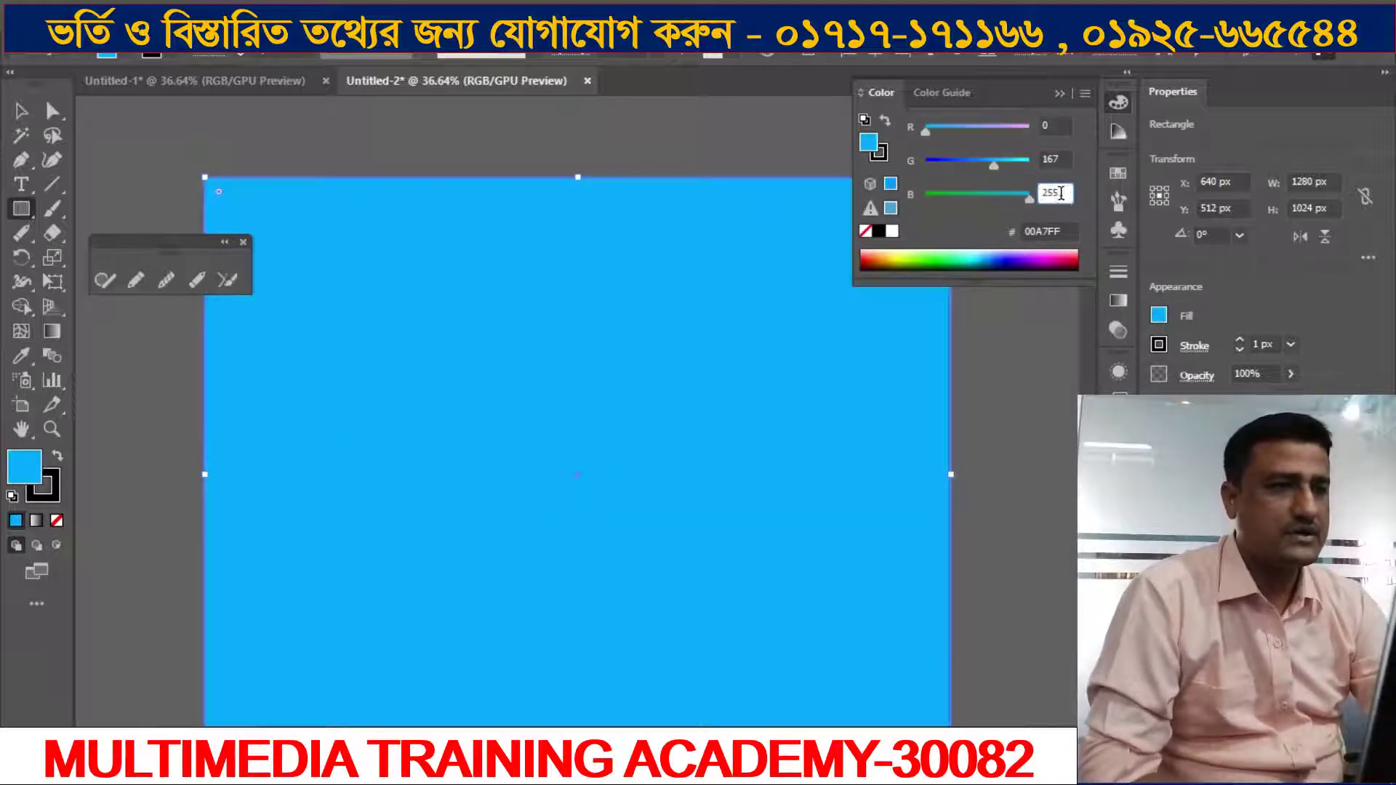
{"action": "double_click", "coordinate": [1062, 193]}
{"action": "type", "text": "1"}
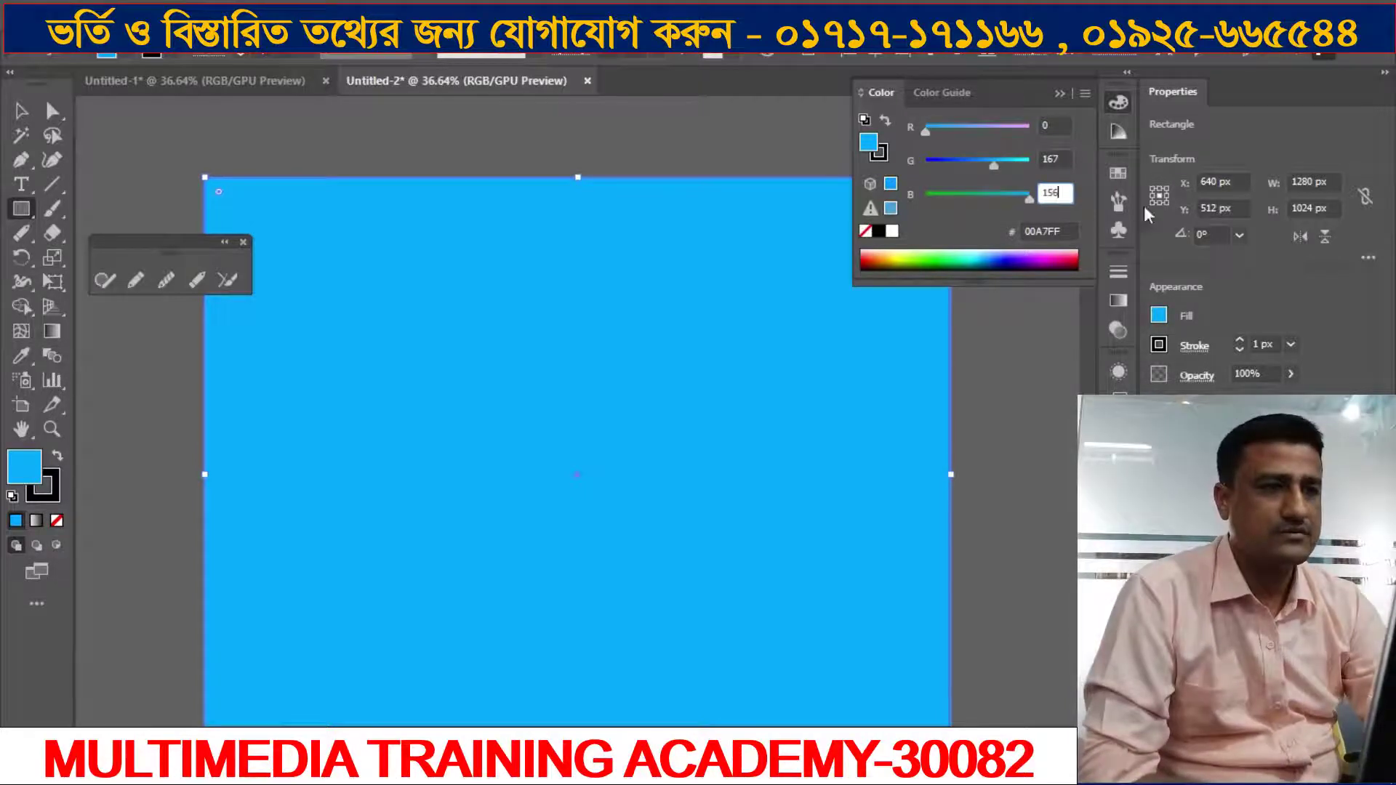
{"action": "type", "text": "56"}
{"action": "key", "text": "Return"}
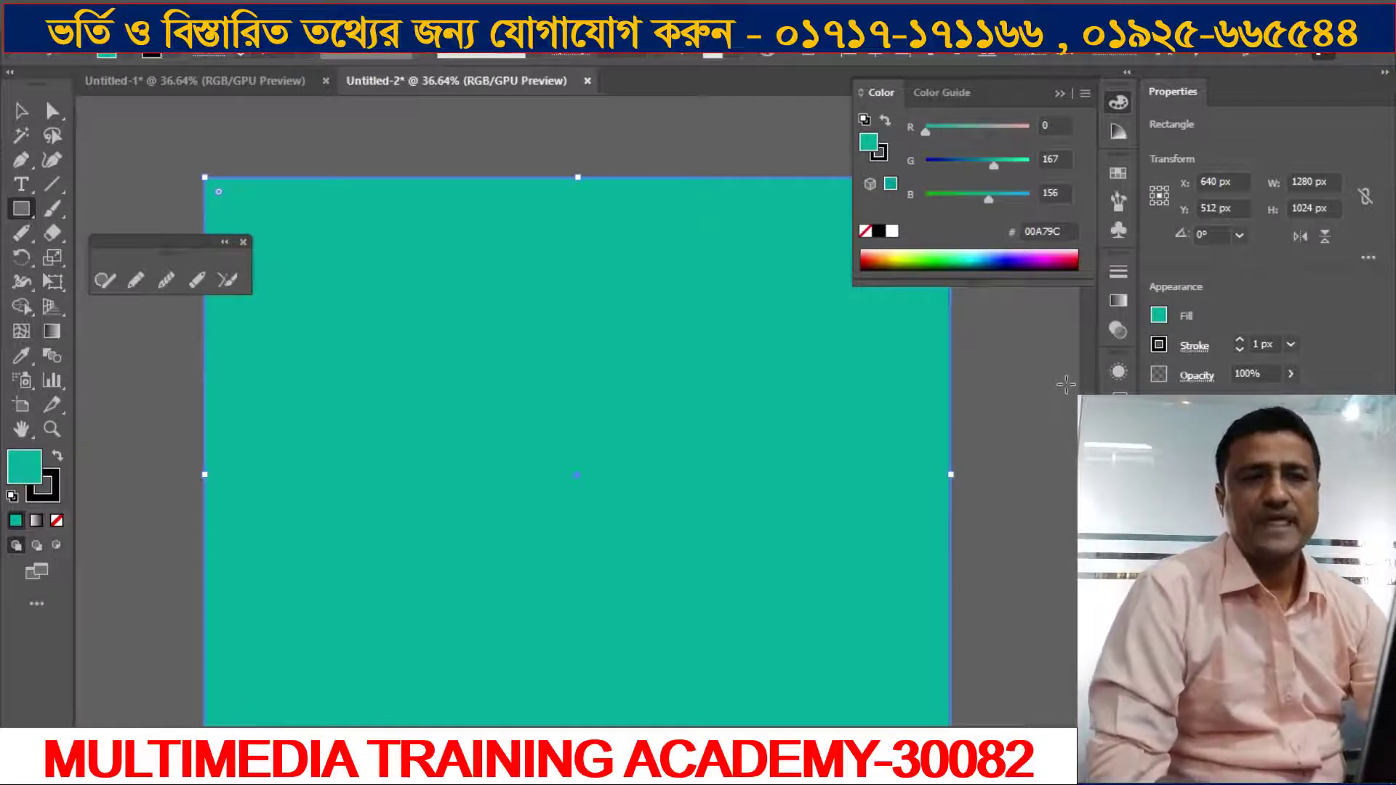
Step: Select the teal background rectangle and lock it in place on the artboard
{"action": "scroll", "coordinate": [1066, 385], "scroll_direction": "down", "scroll_amount": 1}
{"action": "scroll", "coordinate": [1022, 414], "scroll_direction": "down", "scroll_amount": 2}
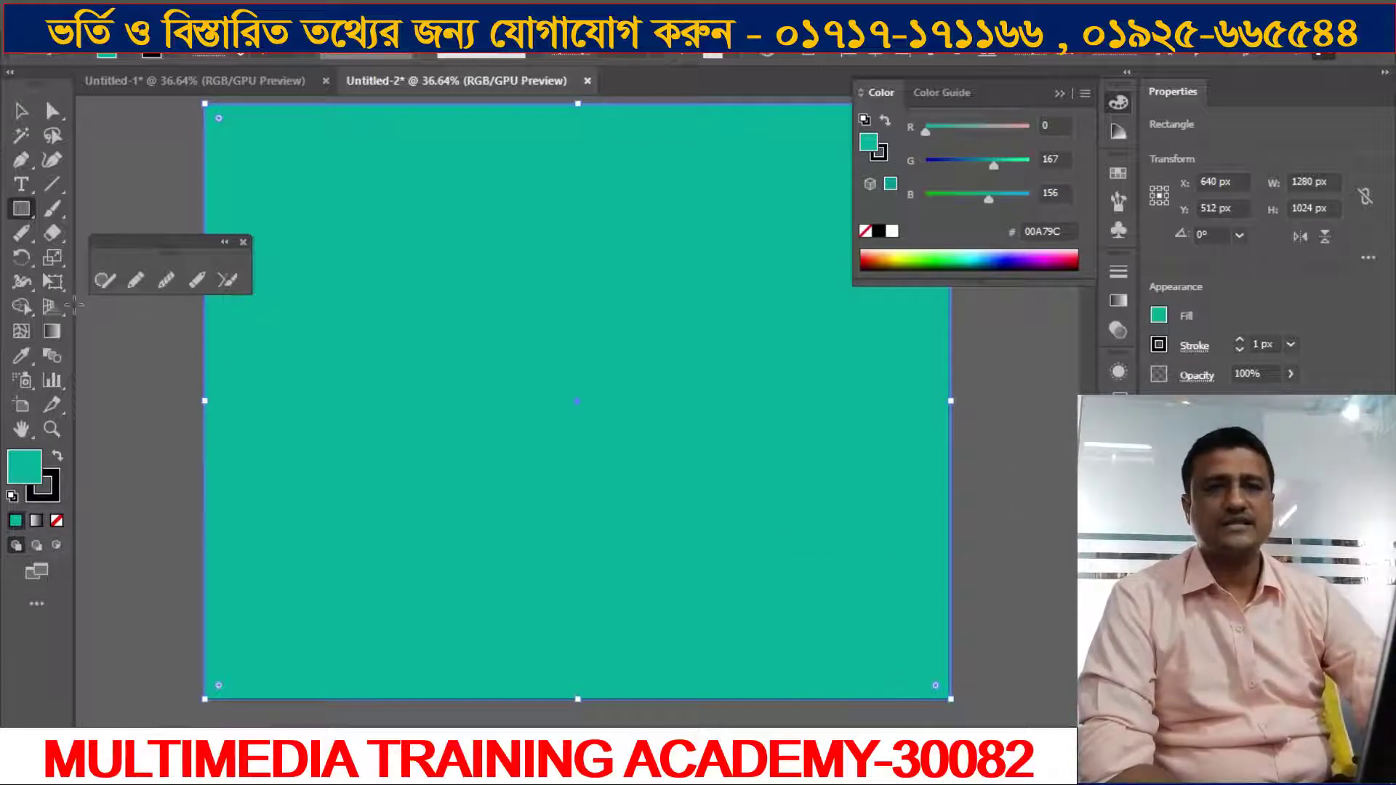
{"action": "left_click", "coordinate": [21, 113]}
{"action": "left_click", "coordinate": [152, 400]}
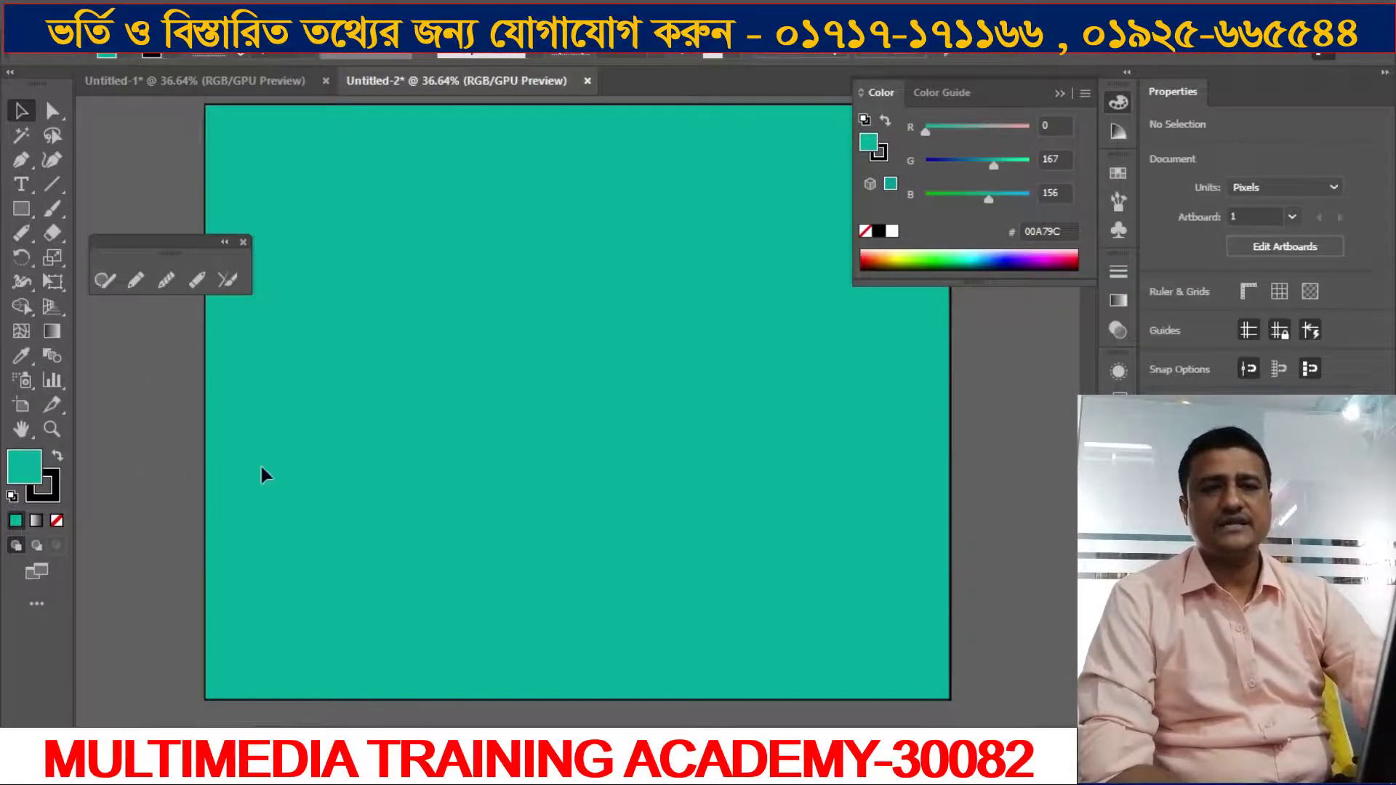
{"action": "left_click", "coordinate": [297, 499]}
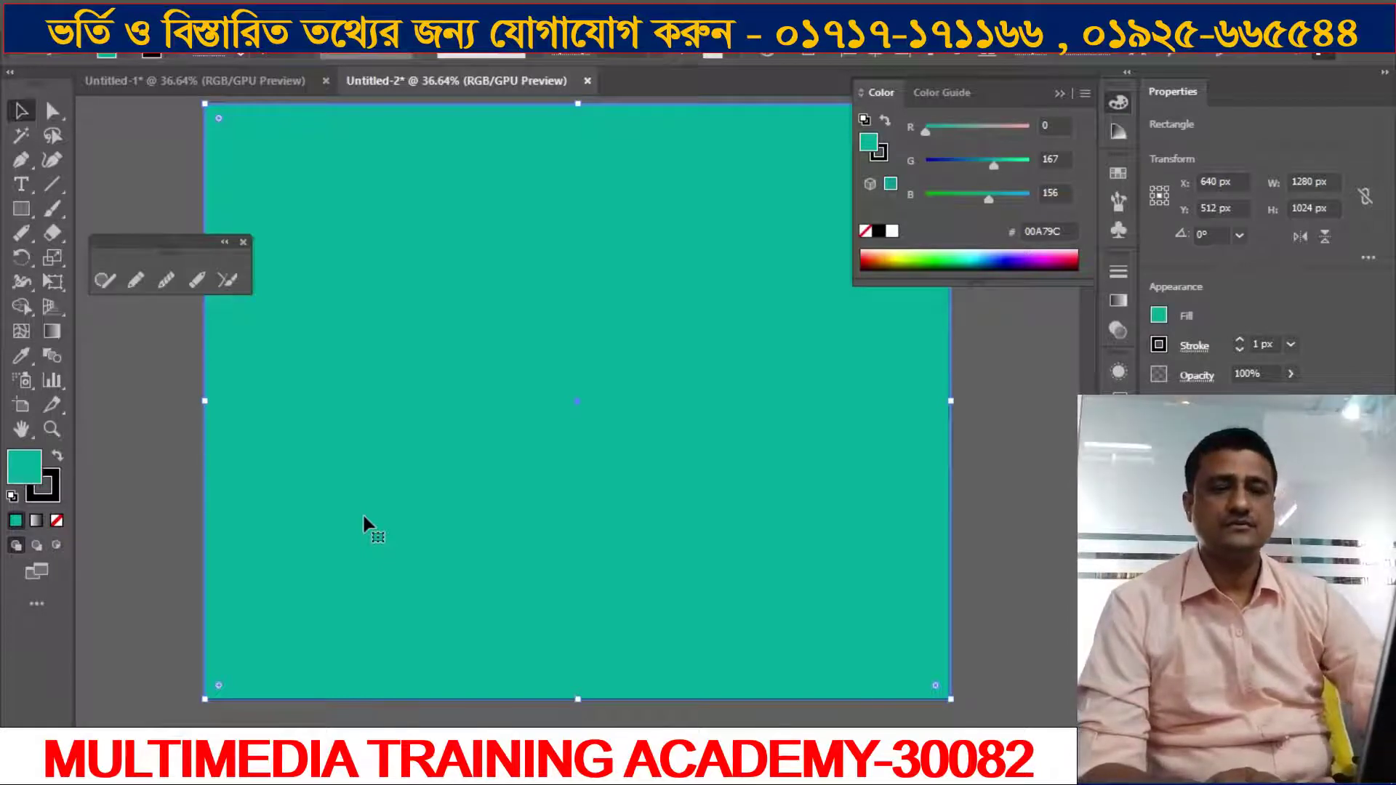
{"action": "key", "text": "ctrl+2"}
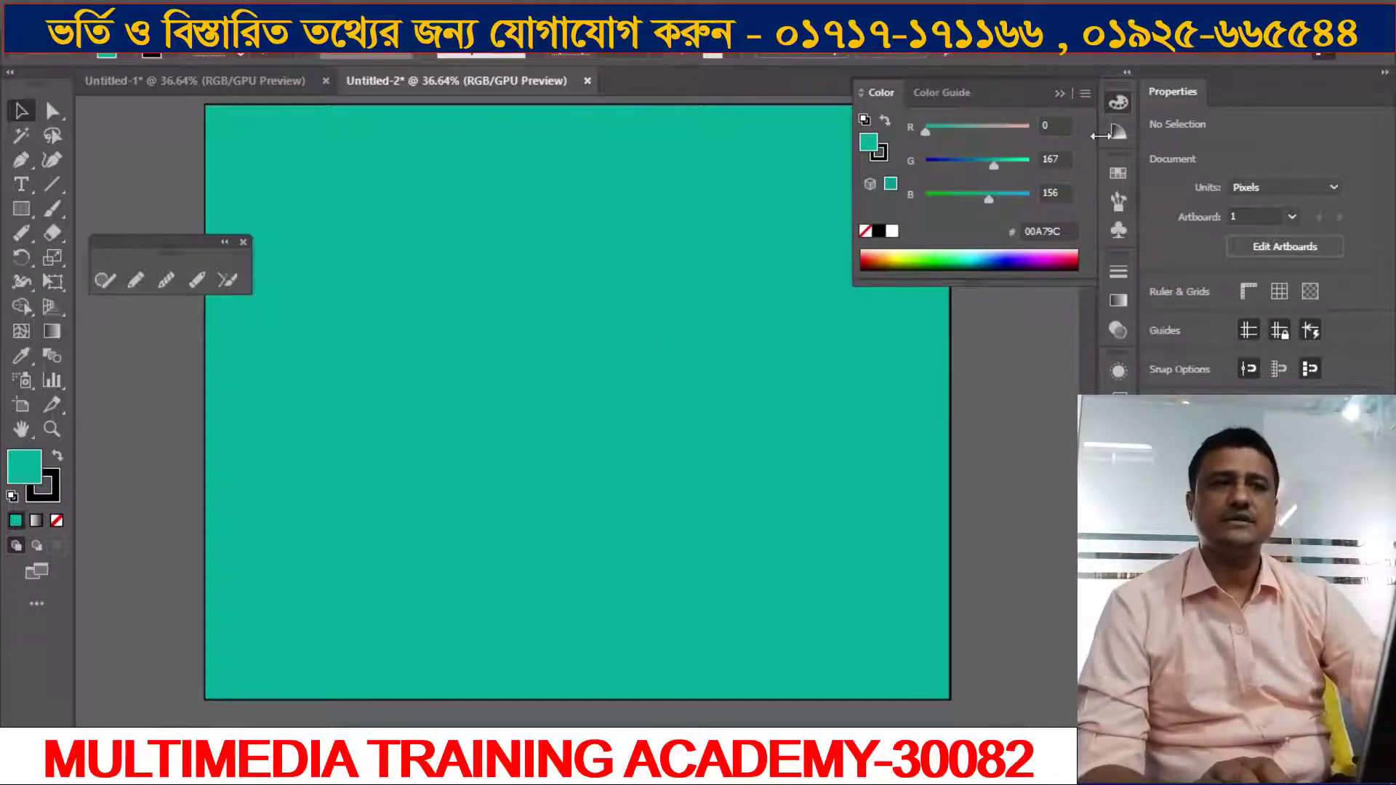
Step: Display the fill colour in CMYK, return to RGB, and look at the Color Guide and the list of colour modes
{"action": "left_click", "coordinate": [1084, 94]}
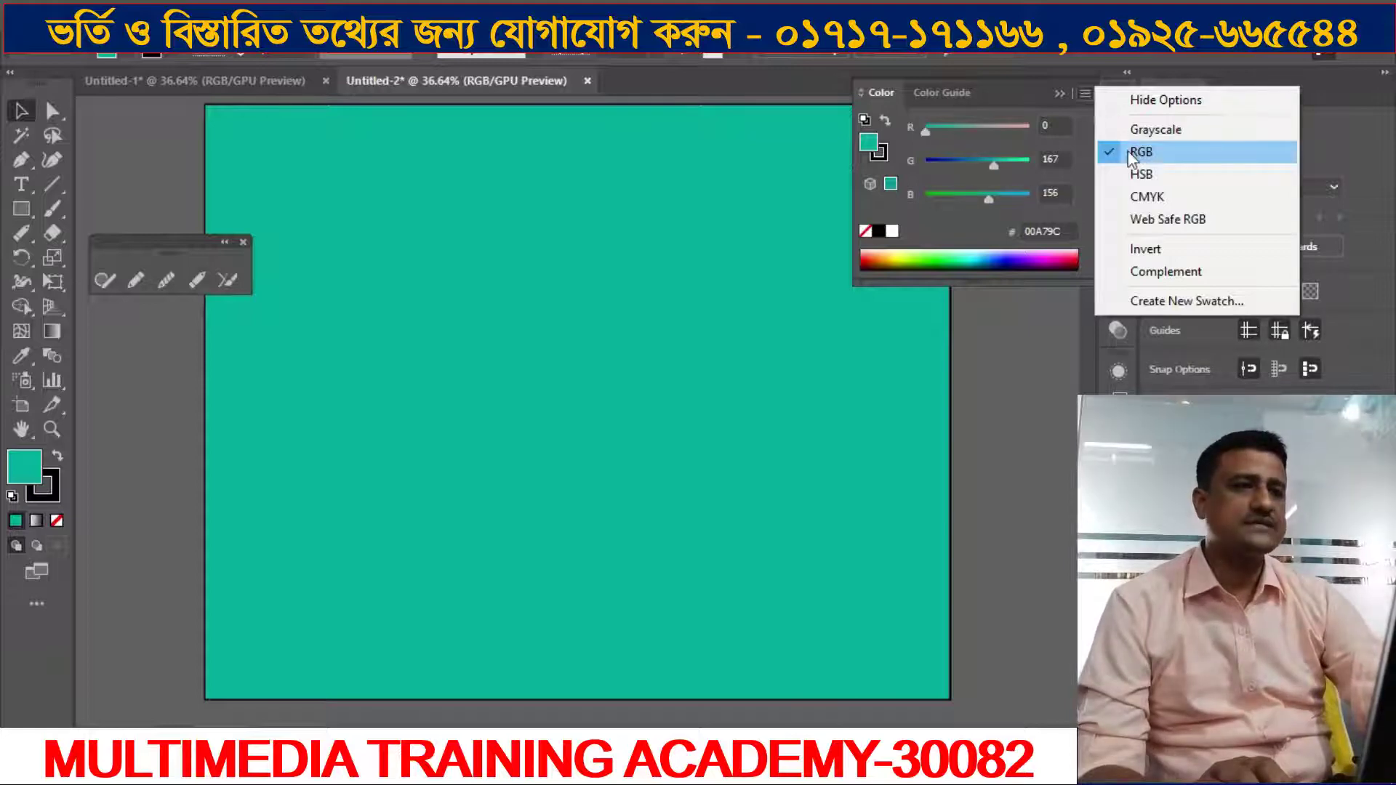
{"action": "left_click", "coordinate": [1152, 203]}
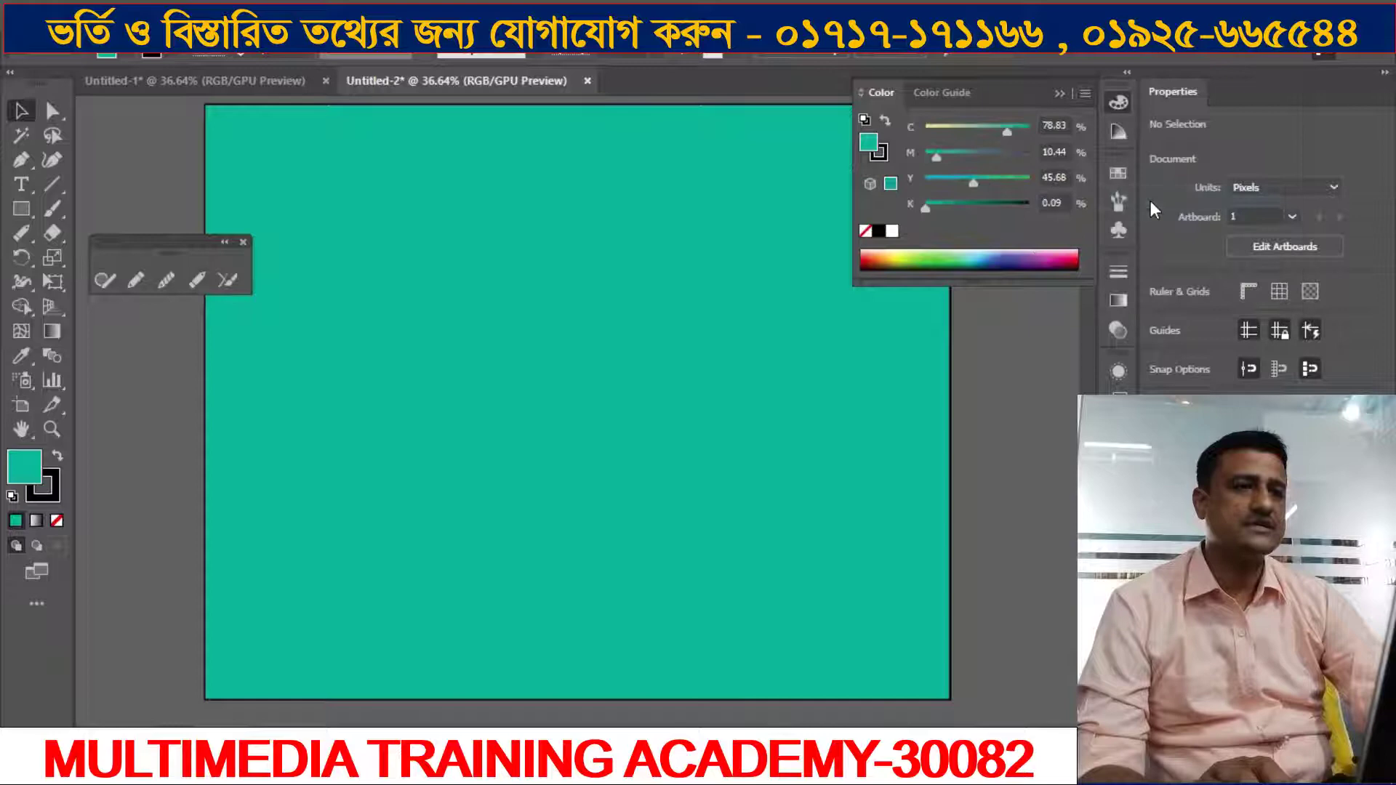
{"action": "left_click", "coordinate": [1087, 96]}
{"action": "left_click", "coordinate": [1130, 150]}
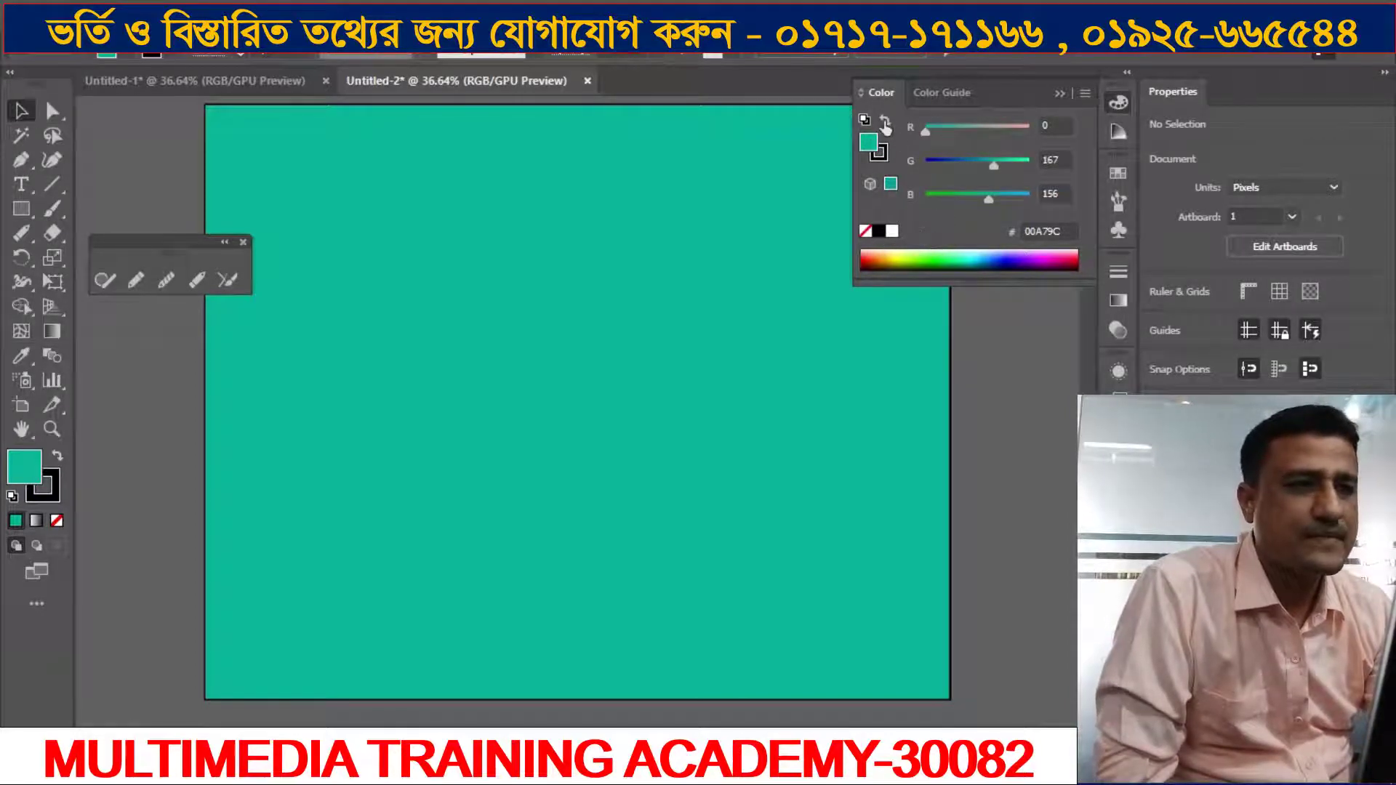
{"action": "left_click", "coordinate": [944, 92]}
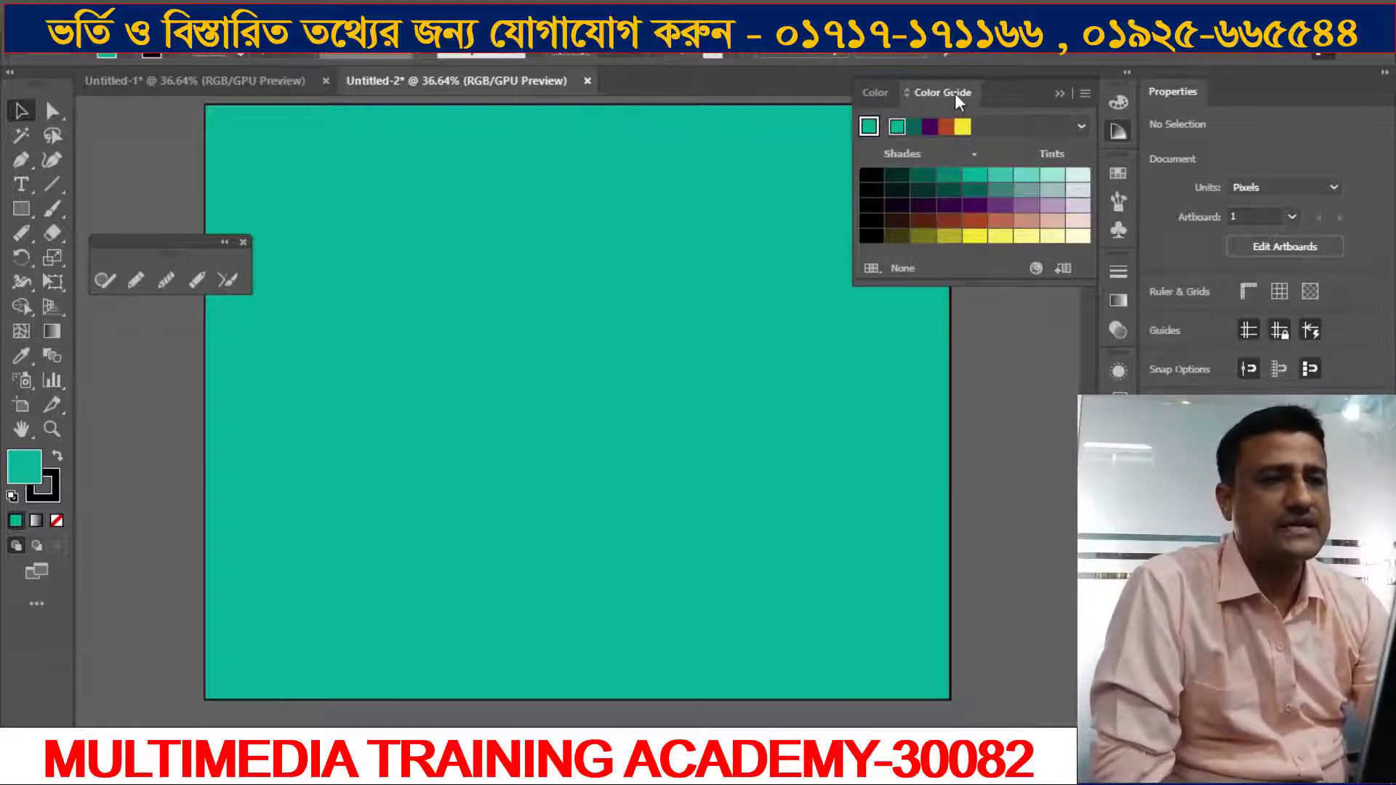
{"action": "left_click", "coordinate": [875, 95]}
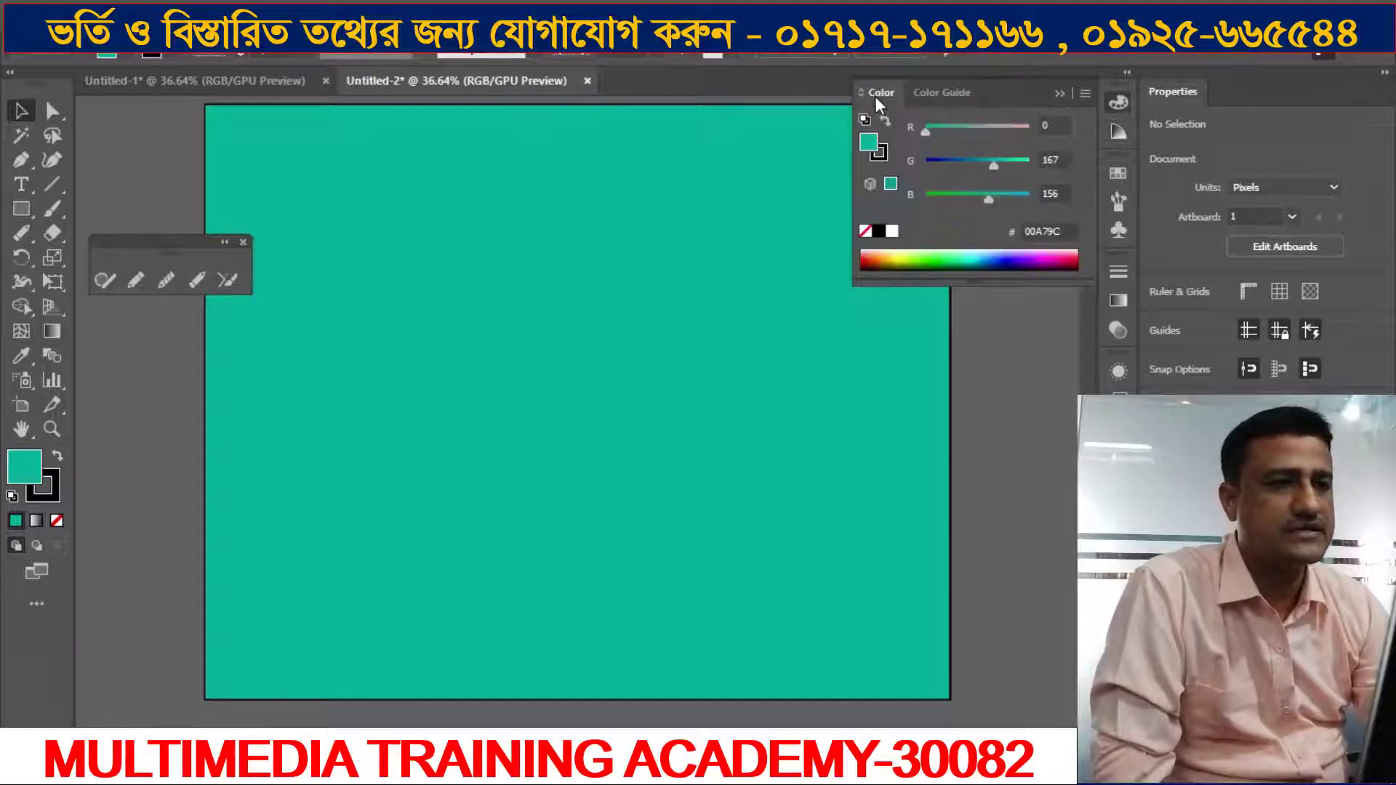
{"action": "left_click", "coordinate": [1082, 95]}
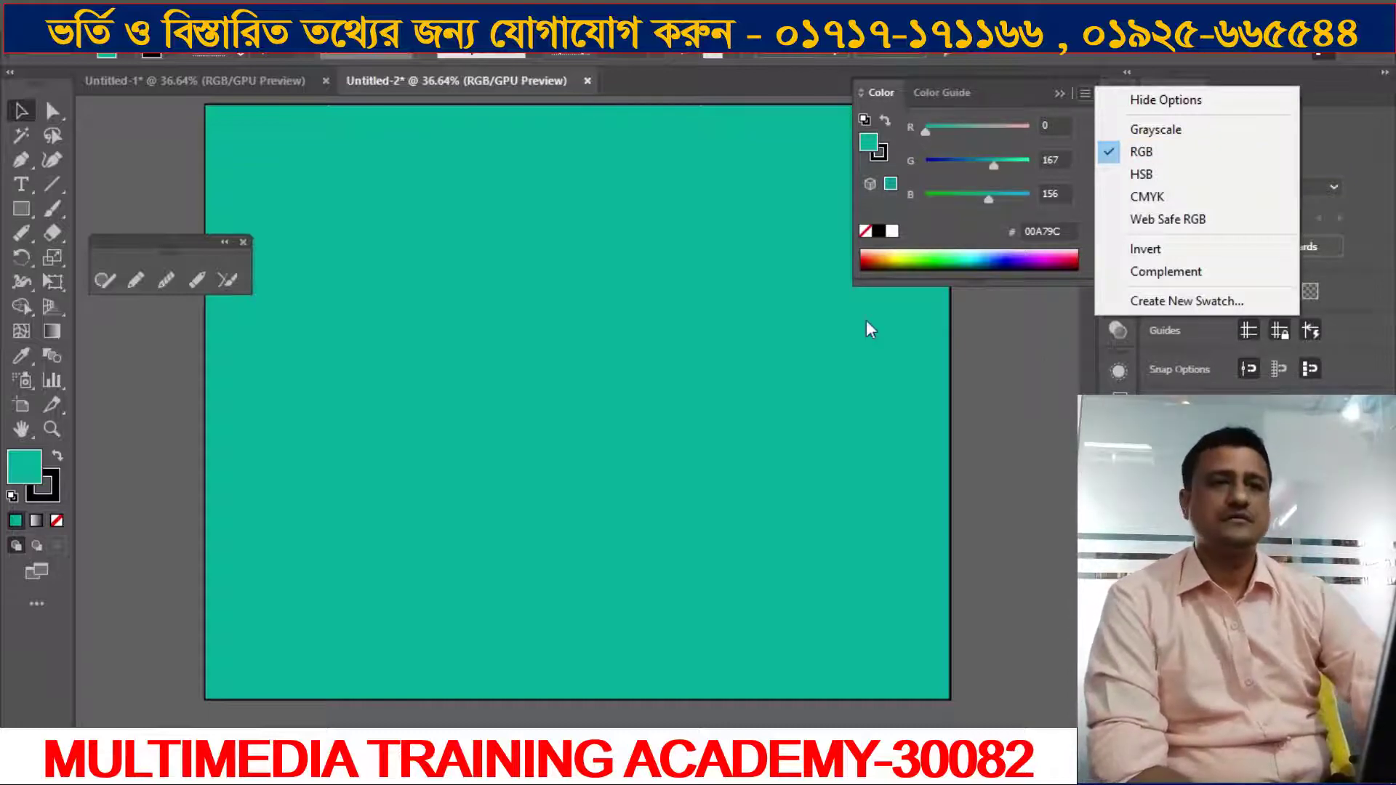
Step: Draw a circle 300 px wide and 300 px high over the teal background with the Ellipse tool
{"action": "mouse_move", "coordinate": [635, 57]}
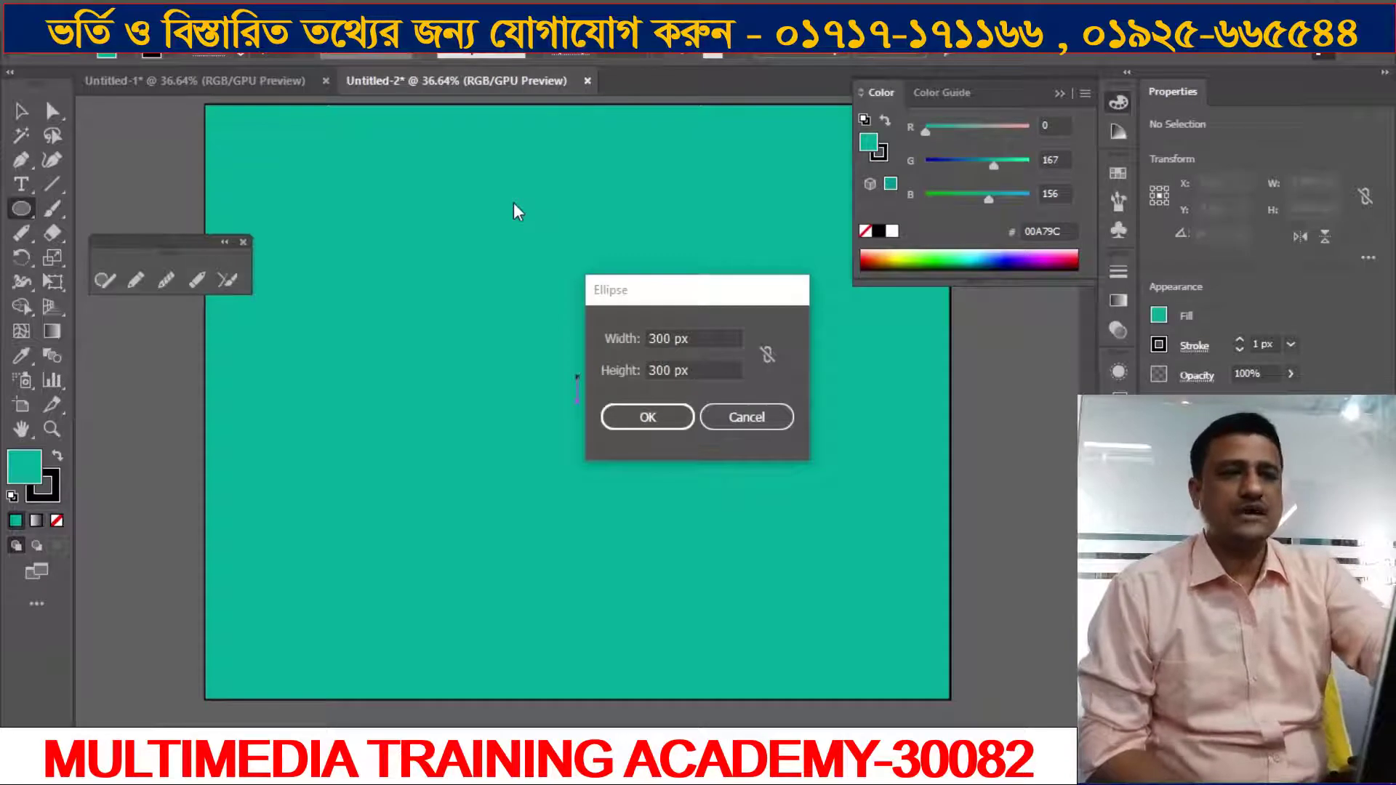
{"action": "left_click", "coordinate": [747, 416]}
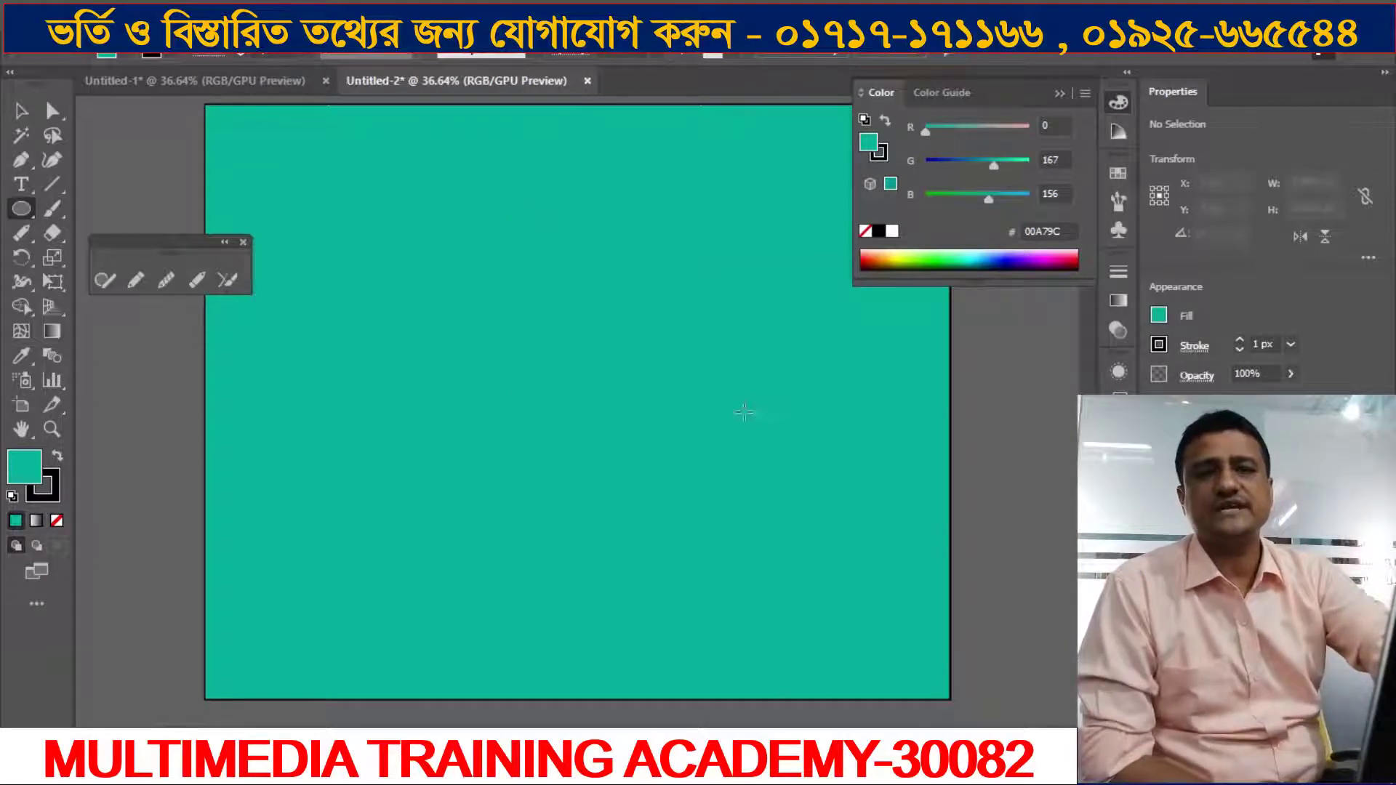
{"action": "left_click", "coordinate": [19, 207]}
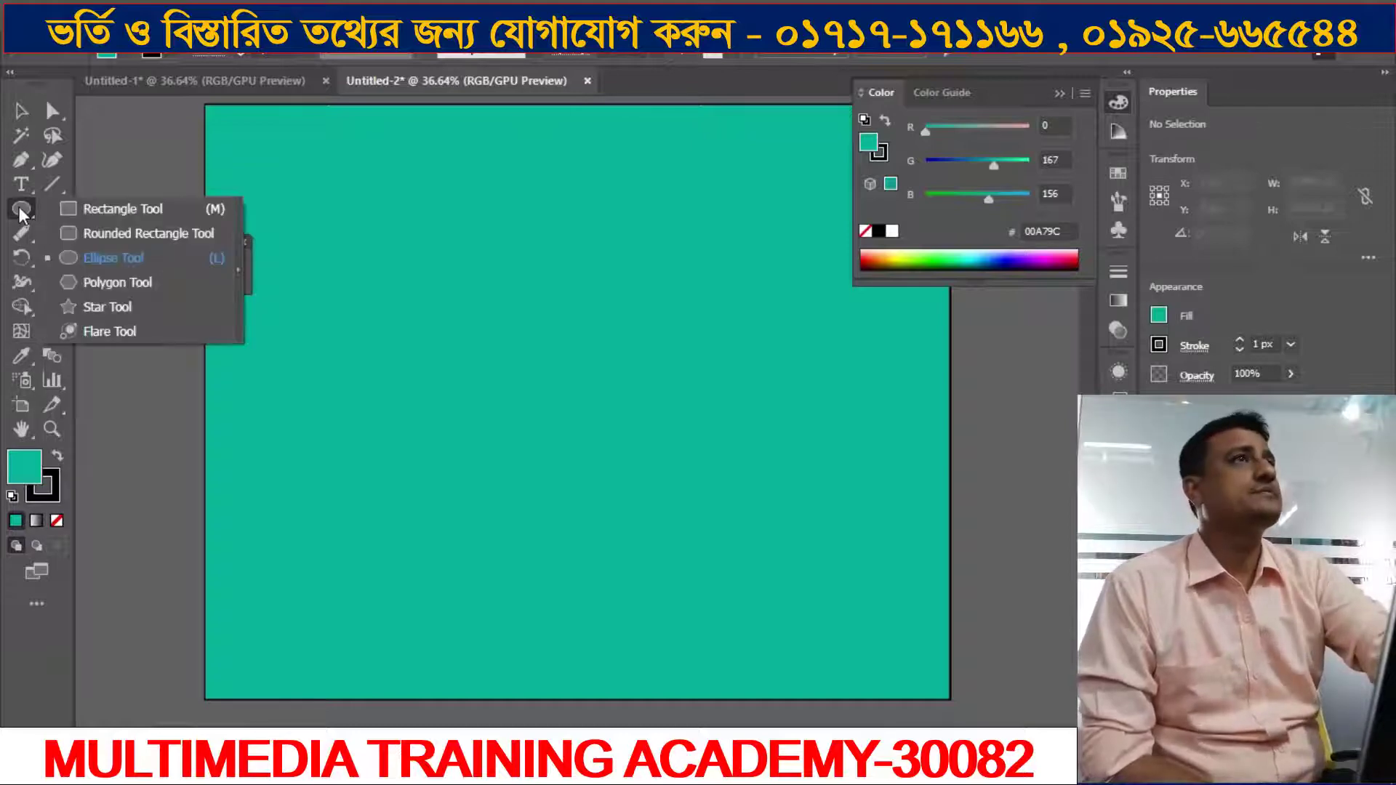
{"action": "left_click", "coordinate": [111, 259]}
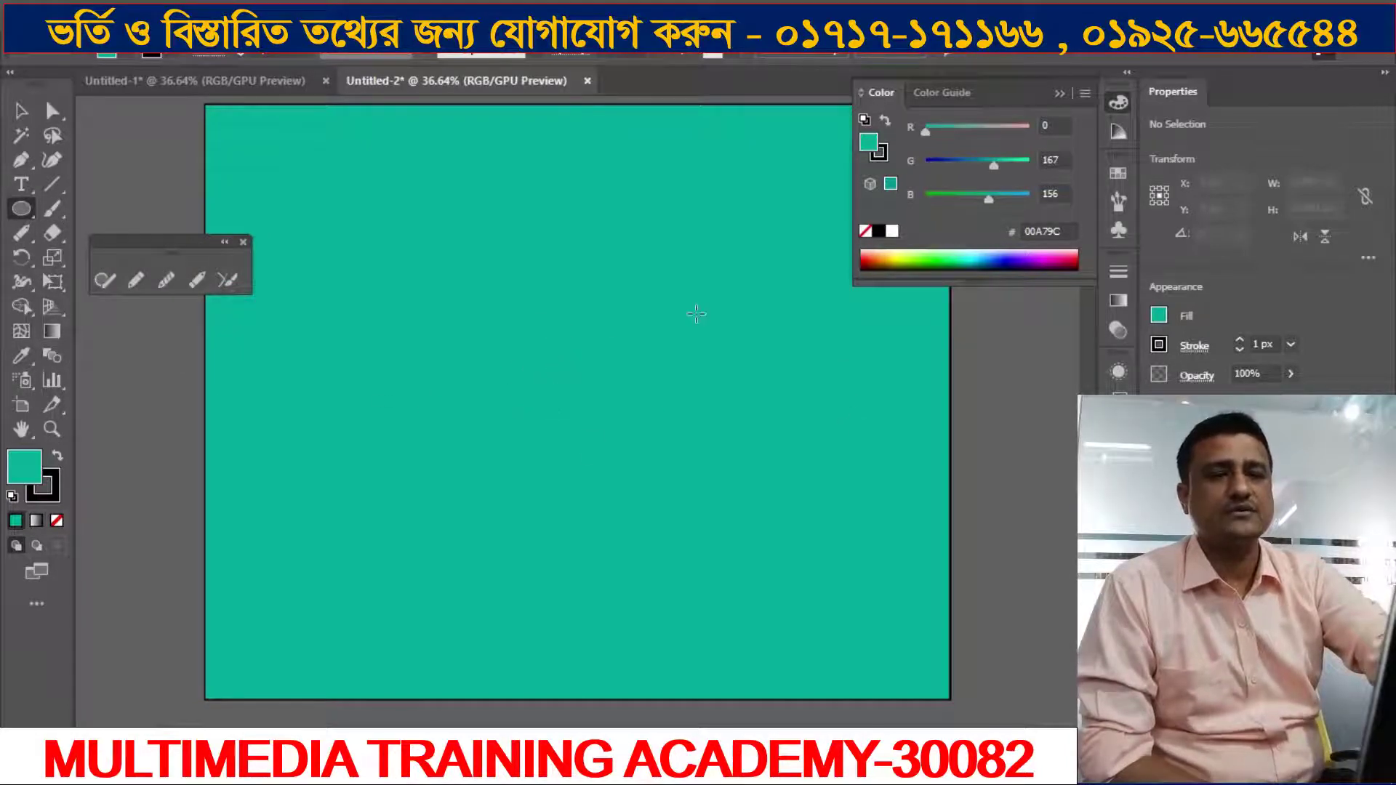
{"action": "left_click", "coordinate": [543, 356]}
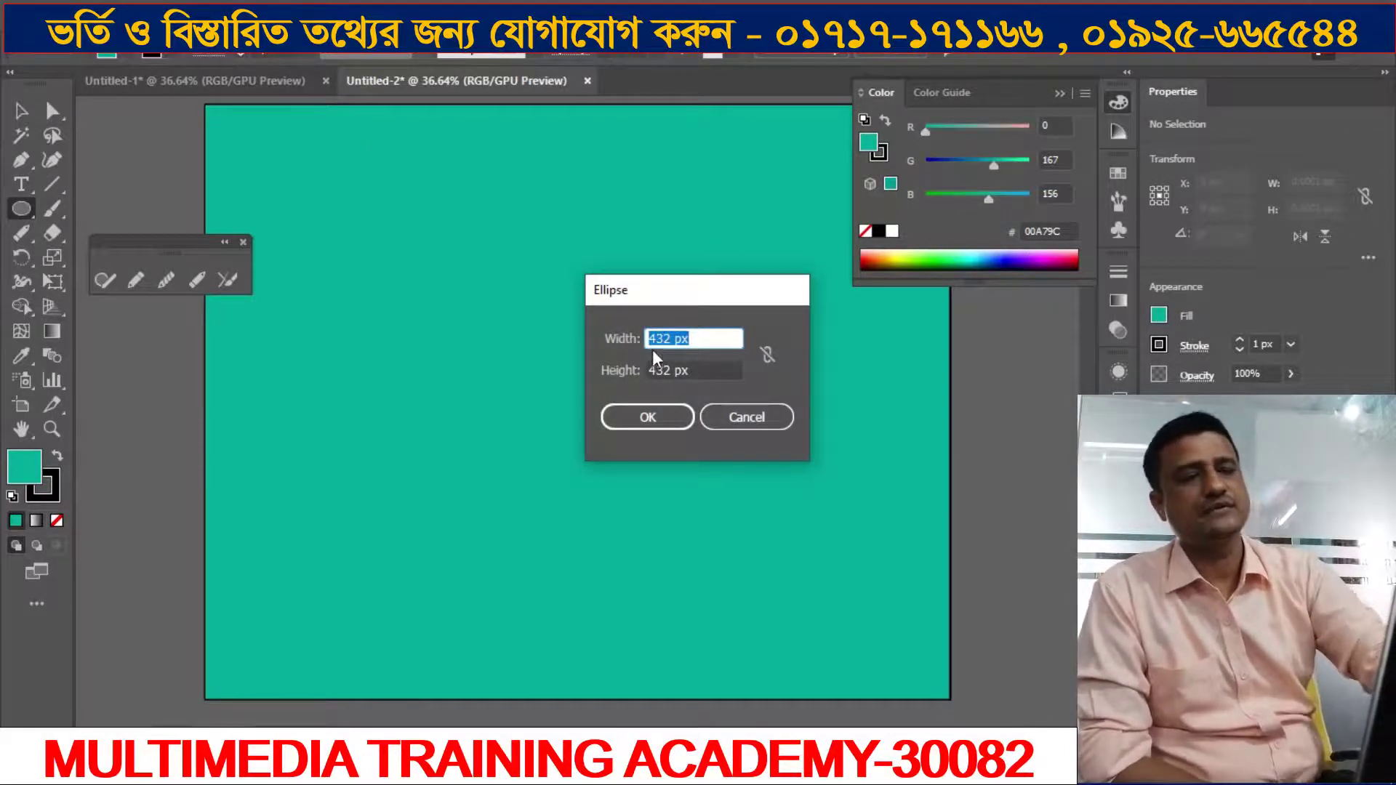
{"action": "left_click", "coordinate": [669, 339]}
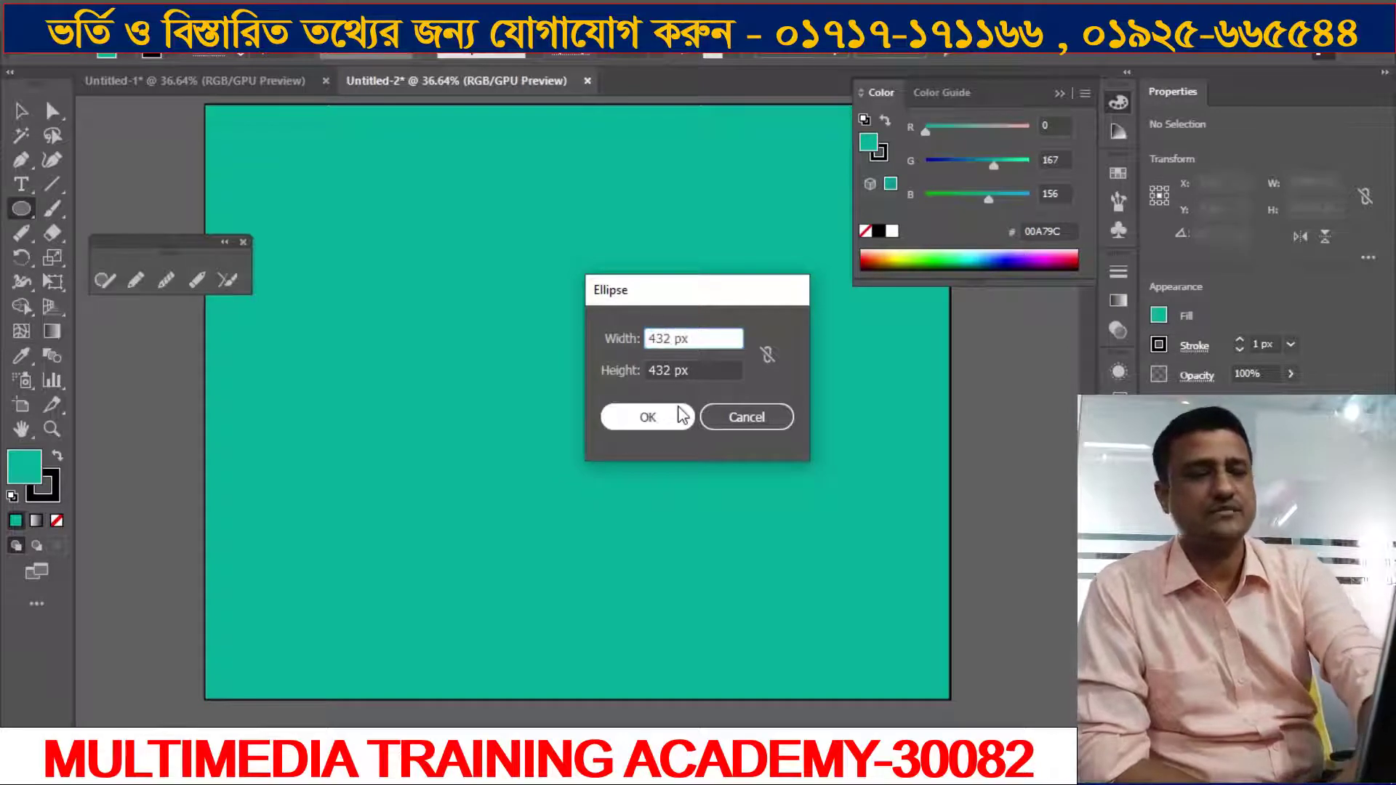
{"action": "key", "text": "BackSpace"}
{"action": "key", "text": "BackSpace"}
{"action": "key", "text": "BackSpace"}
{"action": "type", "text": "300"}
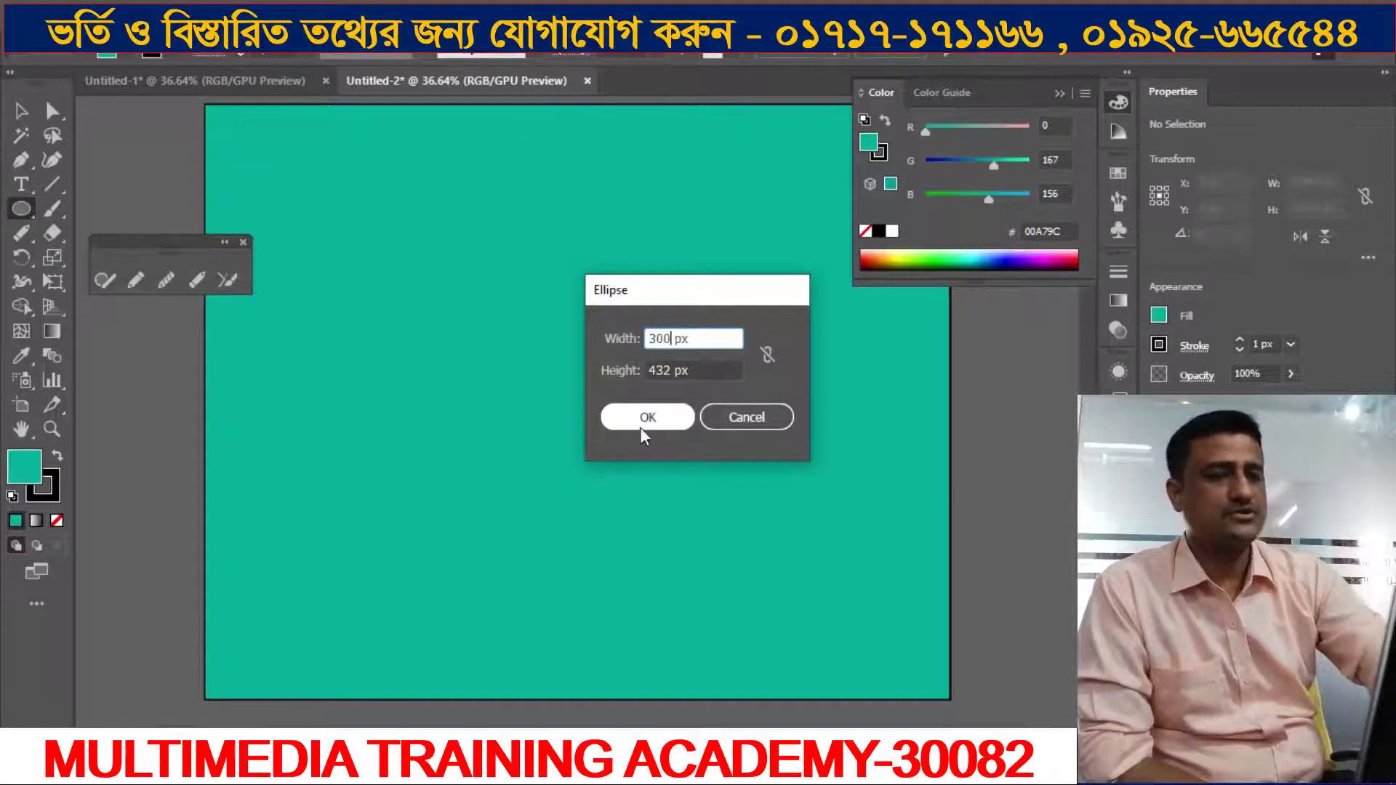
{"action": "key", "text": "Tab"}
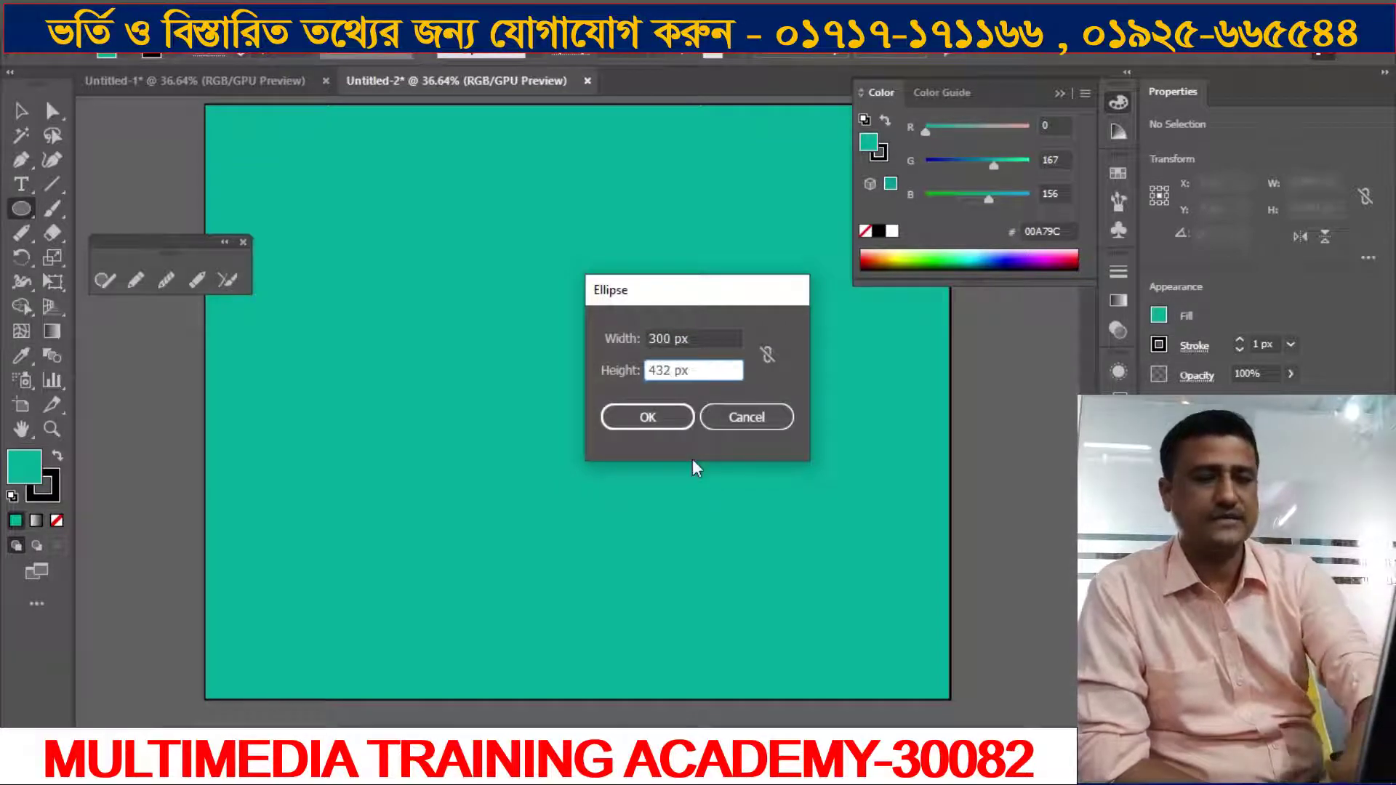
{"action": "key", "text": "BackSpace"}
{"action": "key", "text": "BackSpace"}
{"action": "key", "text": "BackSpace"}
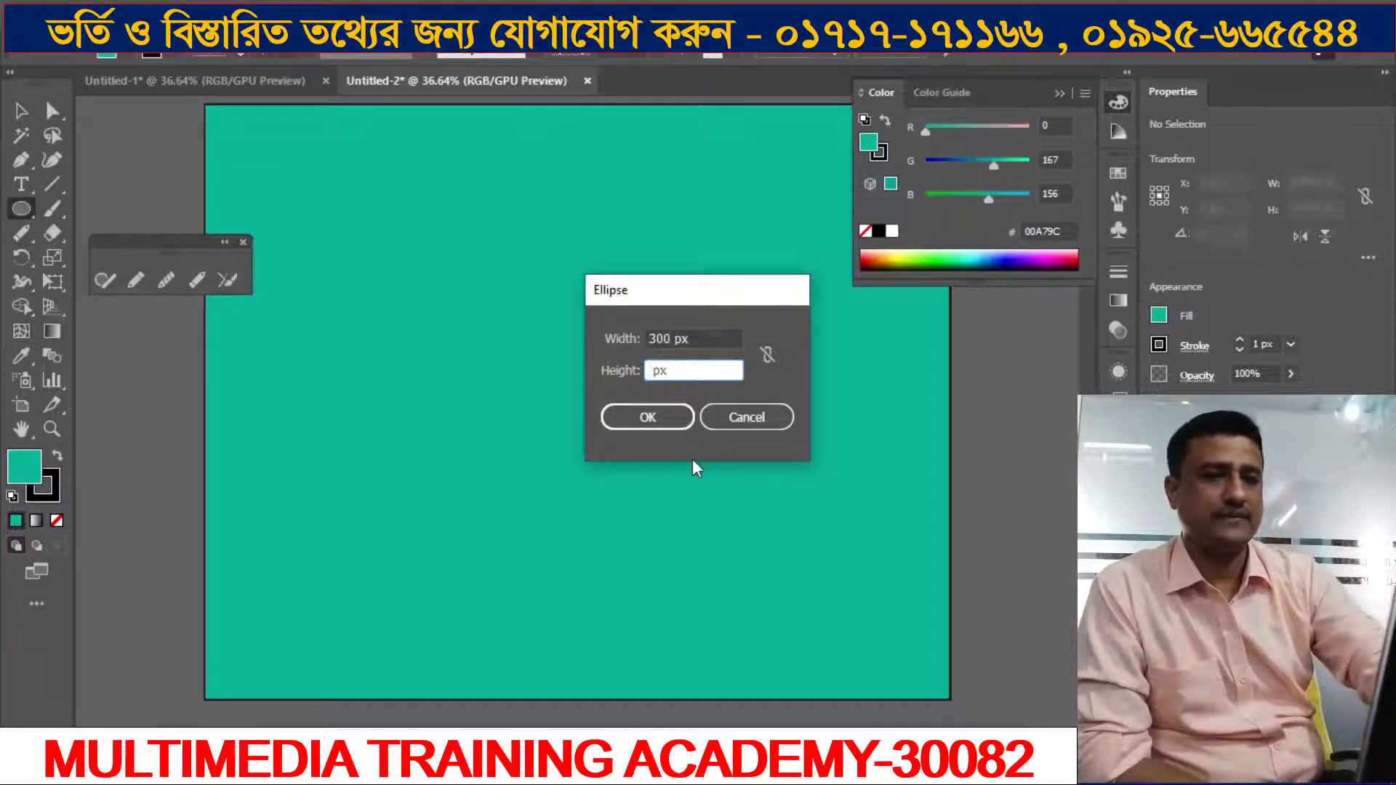
{"action": "type", "text": "300"}
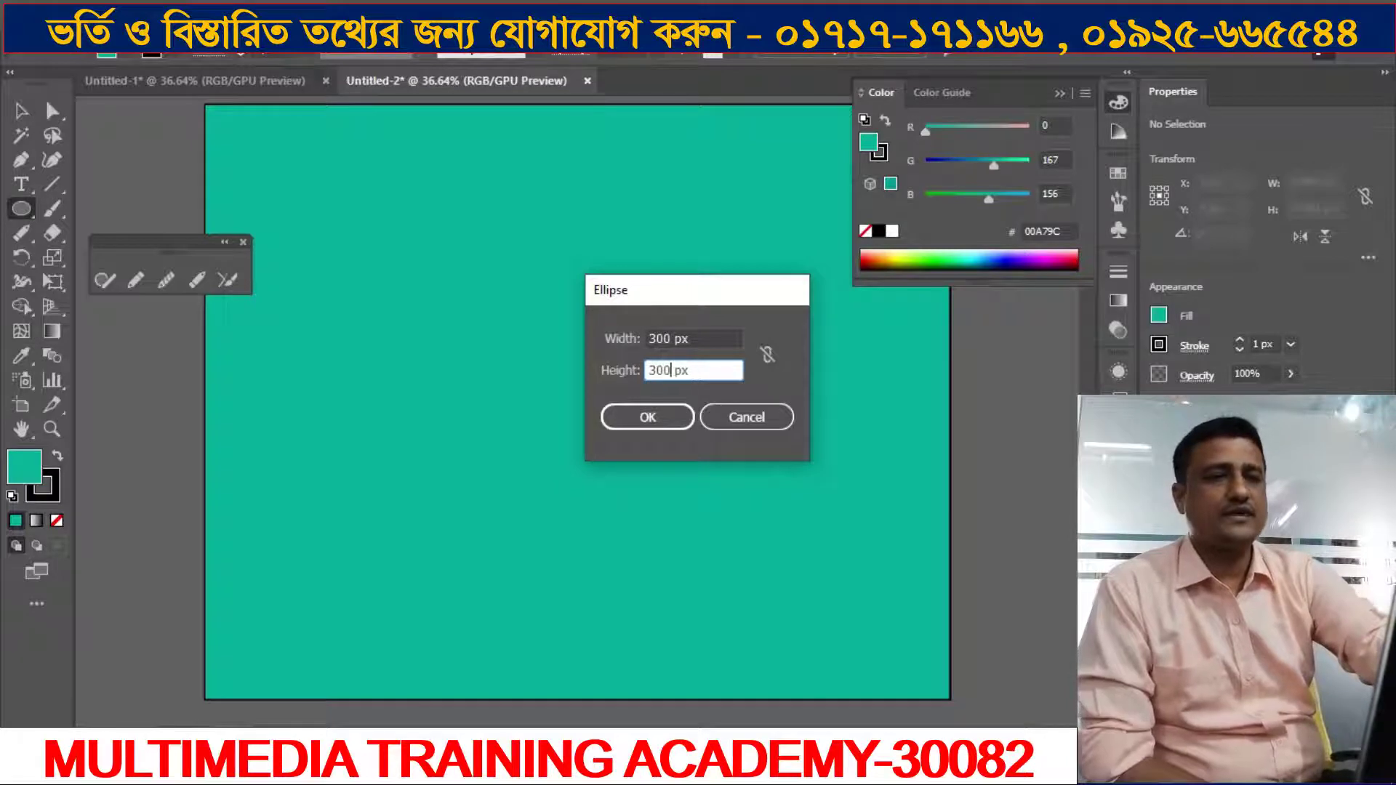
{"action": "left_click", "coordinate": [648, 414]}
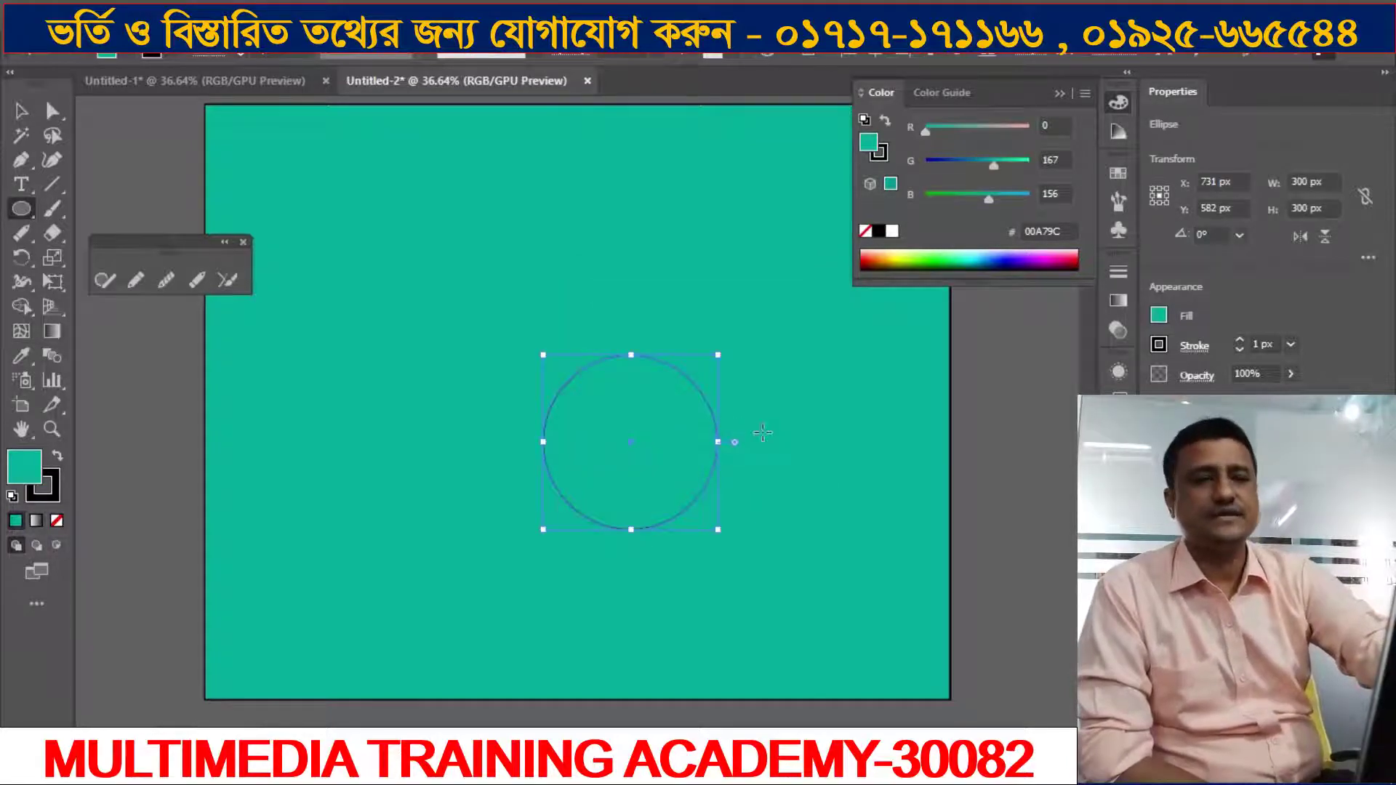
Step: Centre the circle horizontally and vertically on the artboard
{"action": "scroll", "coordinate": [763, 433], "scroll_direction": "up", "scroll_amount": 3}
{"action": "scroll", "coordinate": [757, 436], "scroll_direction": "down", "scroll_amount": 2}
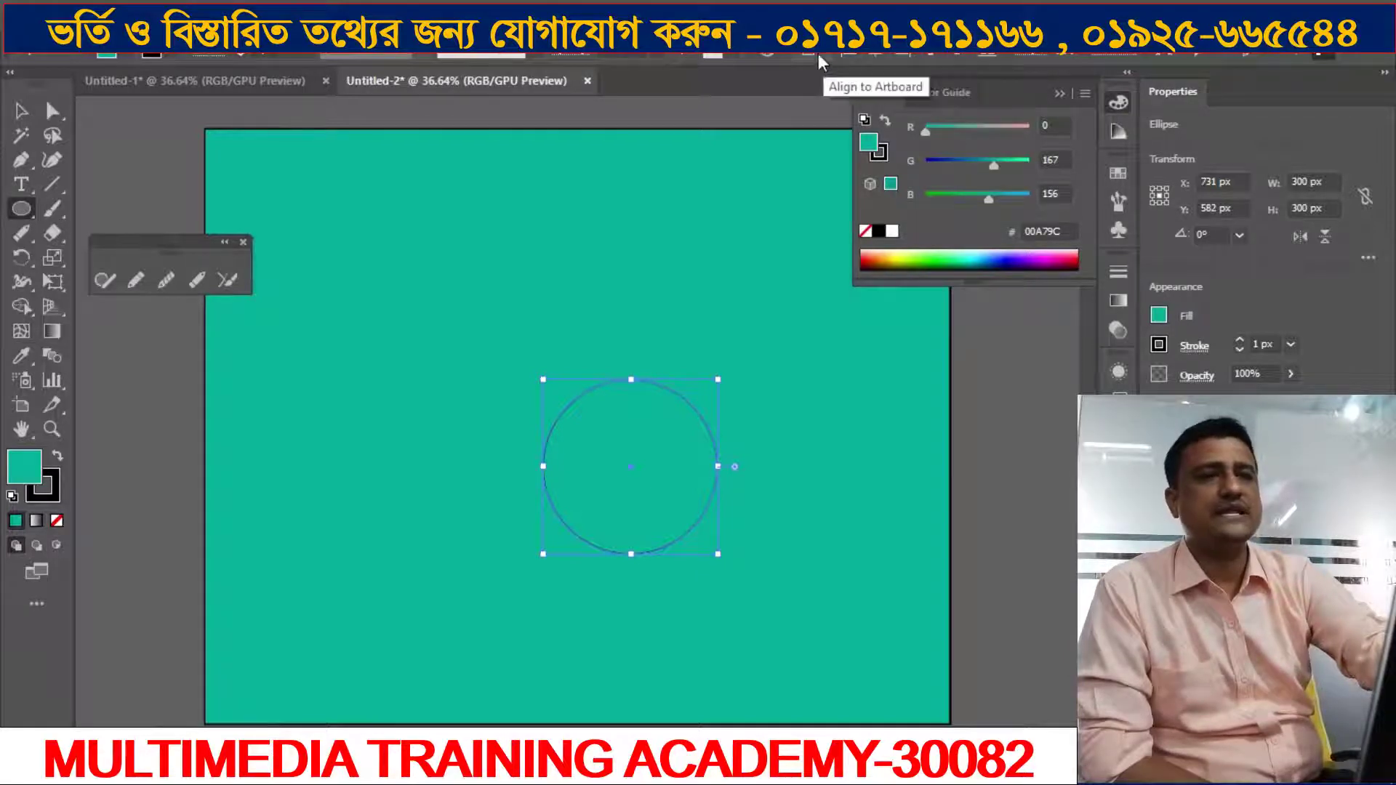
{"action": "left_click", "coordinate": [875, 50]}
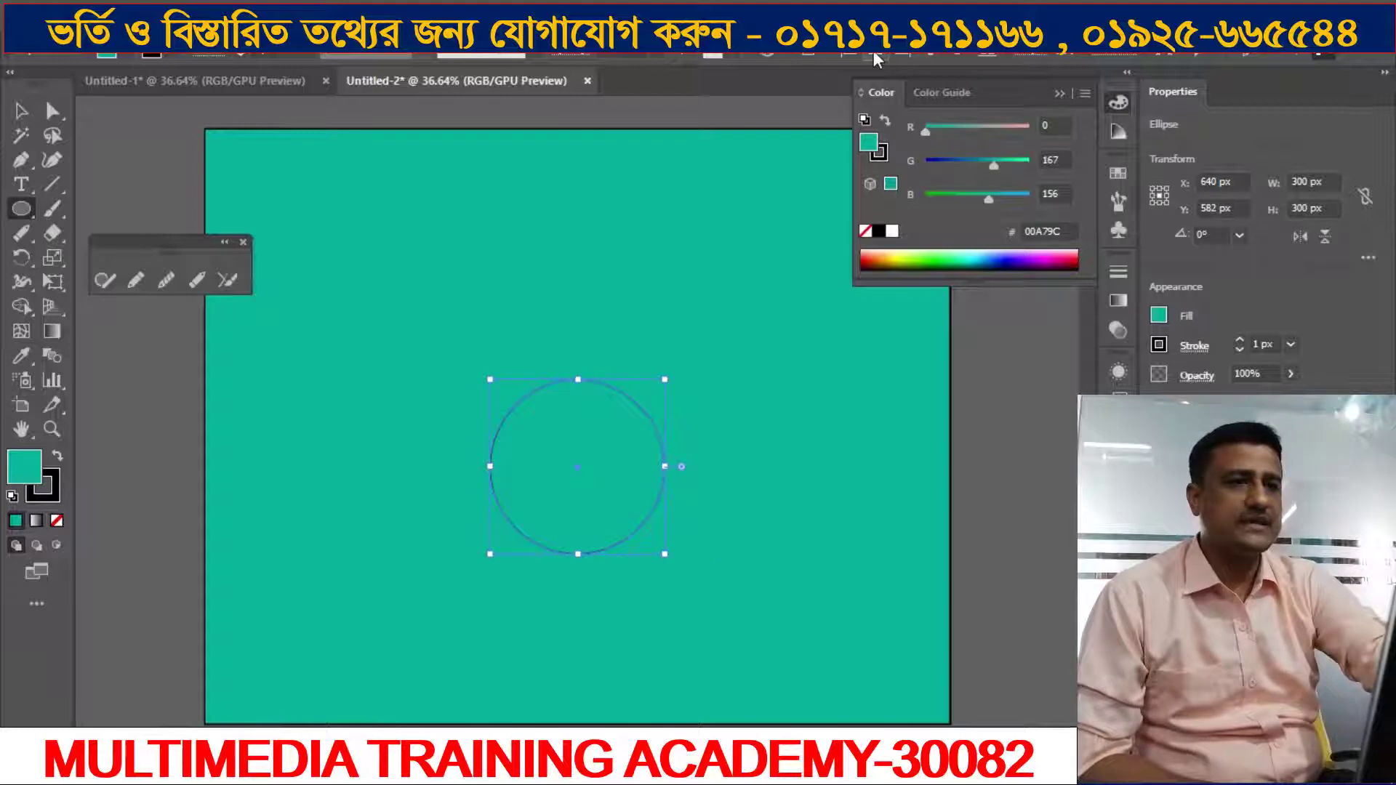
{"action": "left_click", "coordinate": [967, 50]}
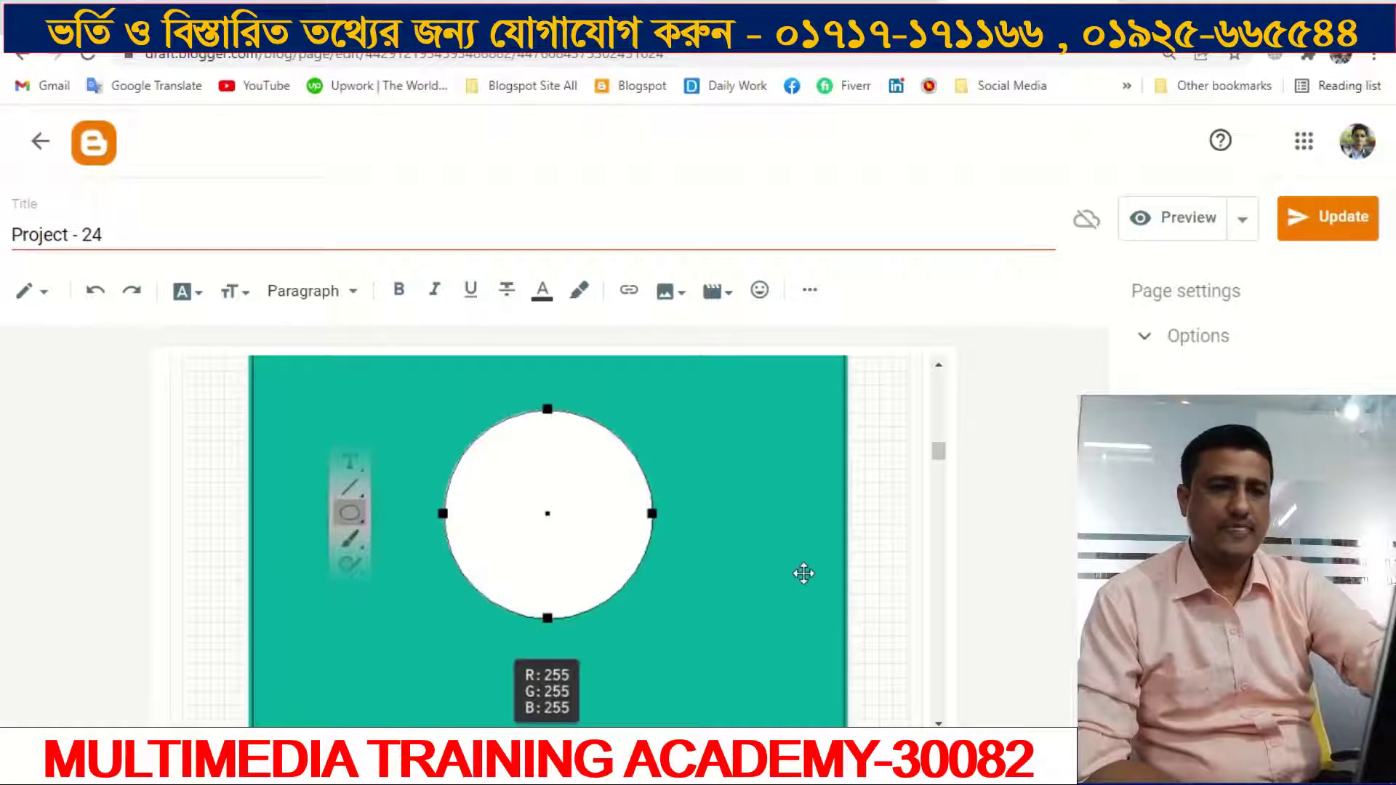
Step: Consult the circle's fill in the tutorial, and try a green value of 128 on the circle in Illustrator
{"action": "scroll", "coordinate": [803, 570], "scroll_direction": "down", "scroll_amount": 5}
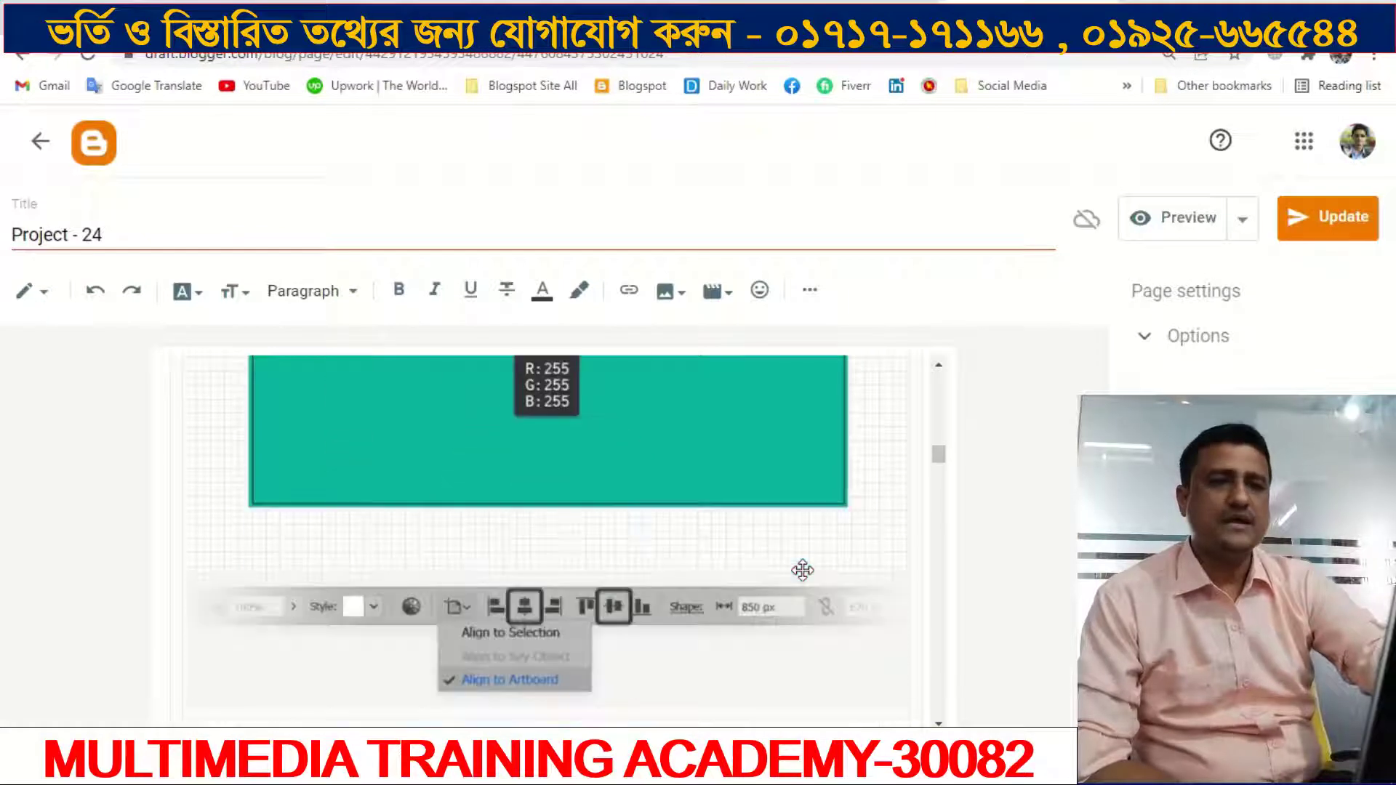
{"action": "scroll", "coordinate": [803, 571], "scroll_direction": "up", "scroll_amount": 3}
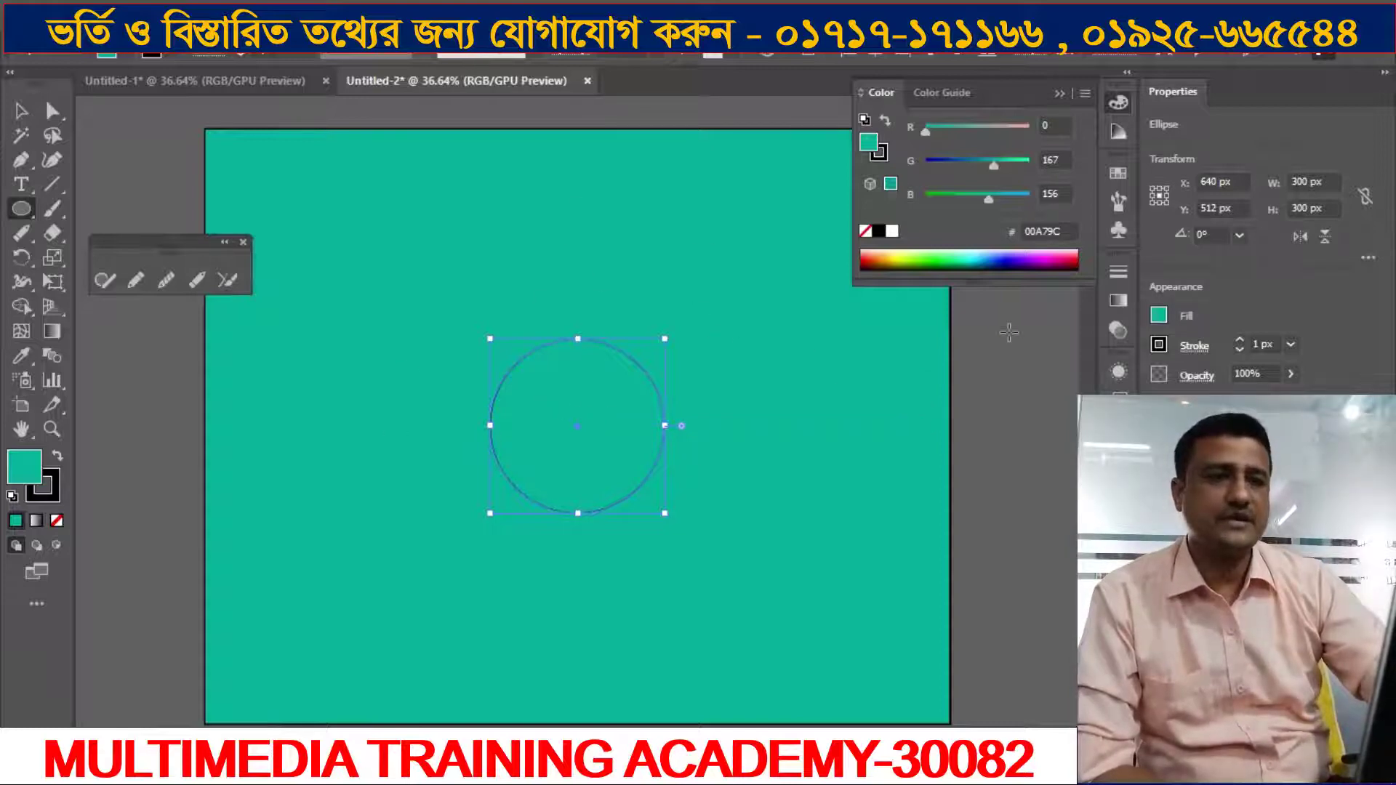
{"action": "left_click", "coordinate": [21, 110]}
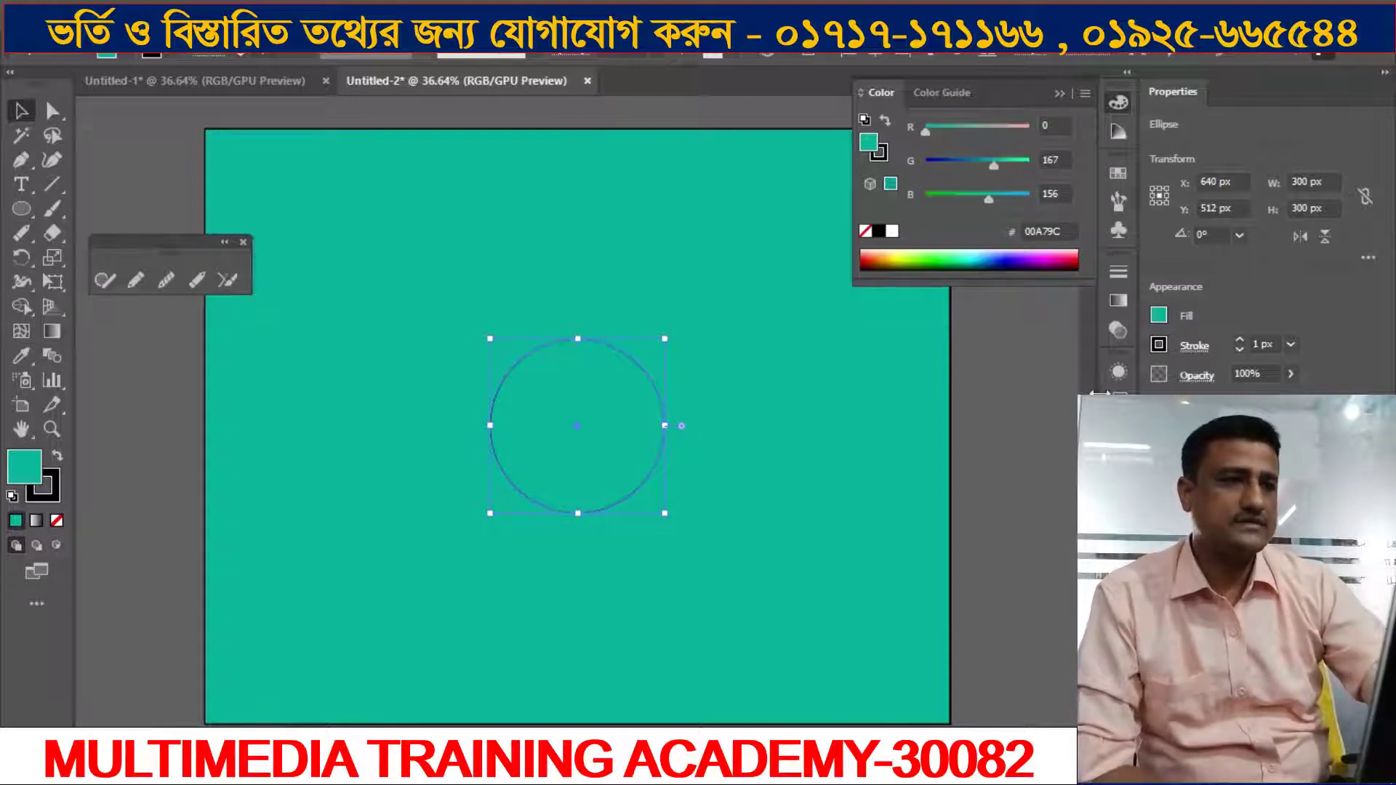
{"action": "left_click", "coordinate": [984, 404]}
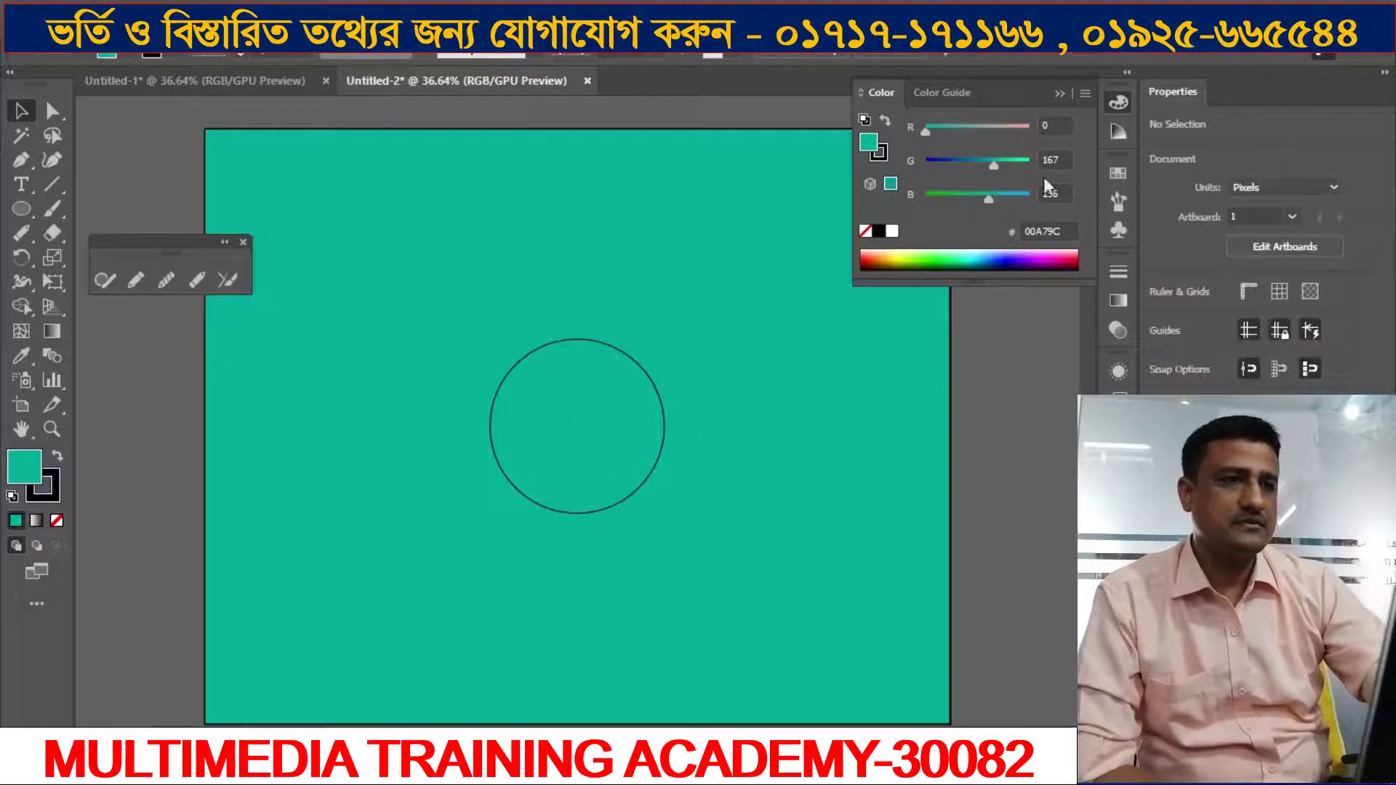
{"action": "left_click", "coordinate": [1060, 94]}
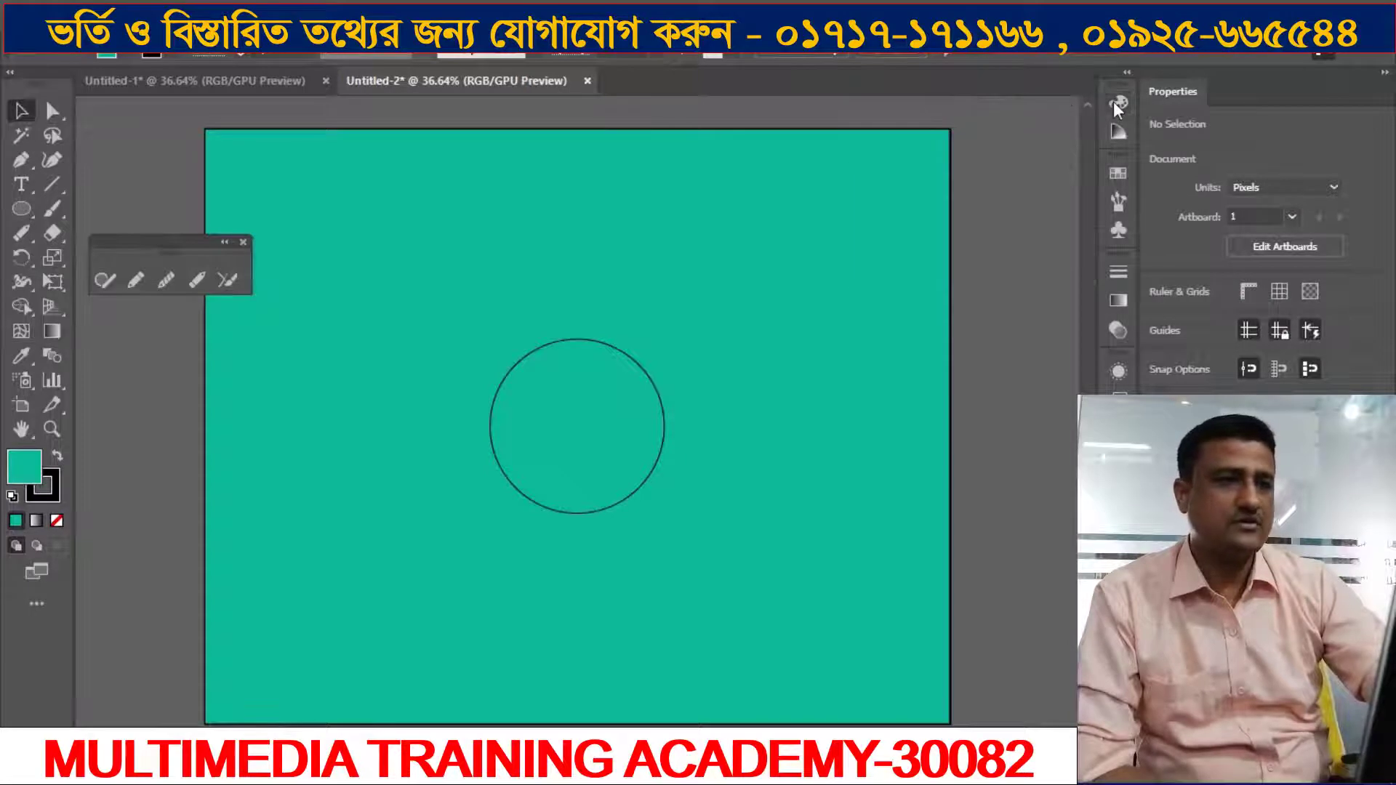
{"action": "left_click", "coordinate": [609, 347]}
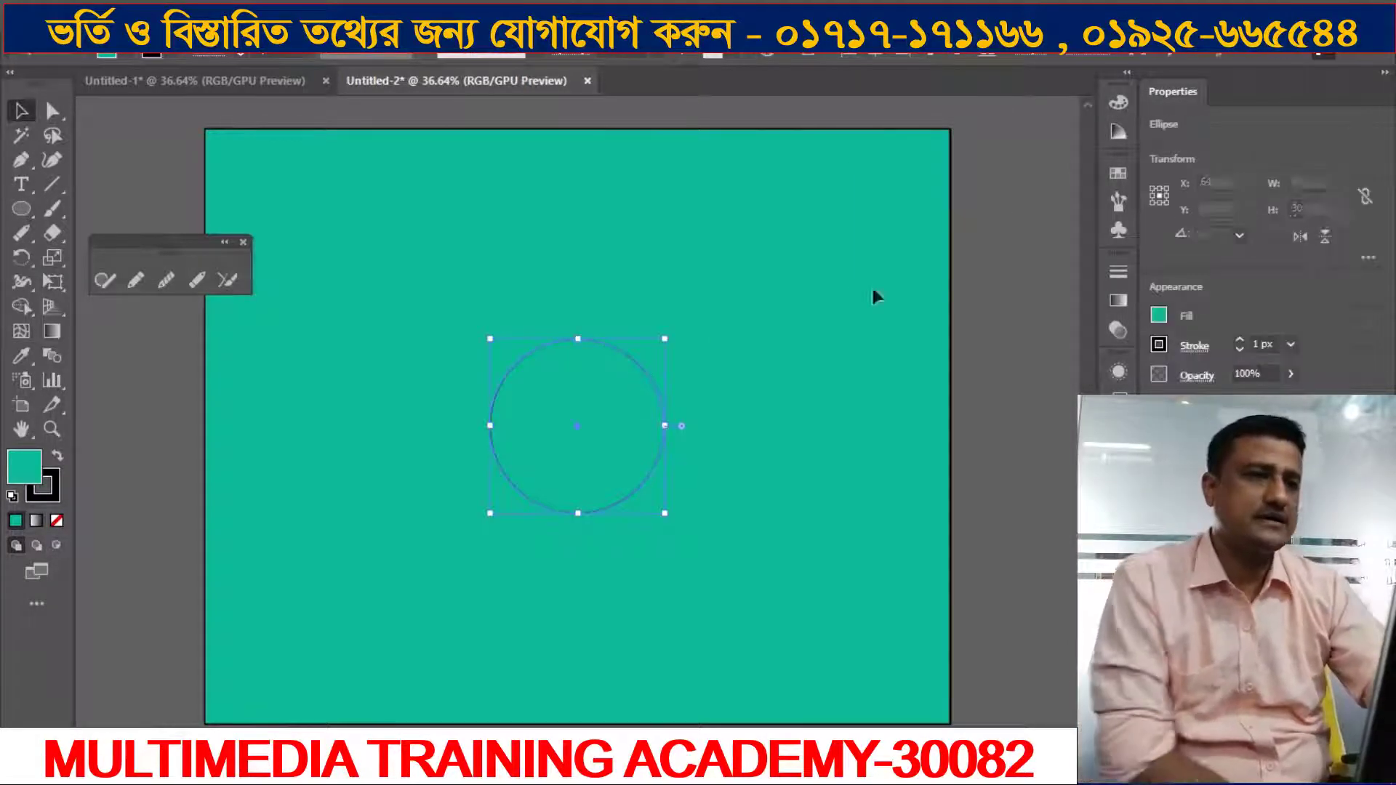
{"action": "left_click", "coordinate": [1120, 104]}
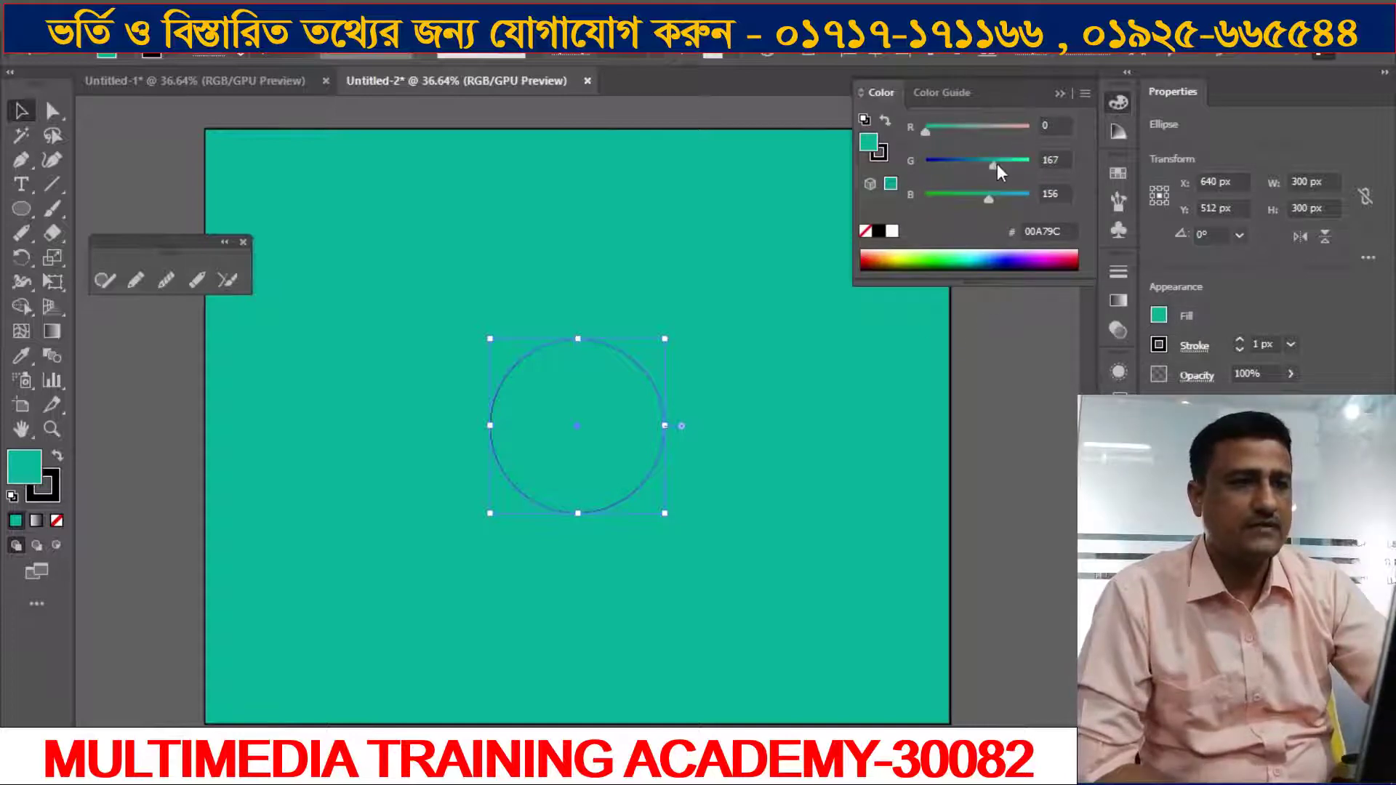
{"action": "mouse_move", "coordinate": [997, 163]}
{"action": "left_mouse_down"}
{"action": "mouse_move", "coordinate": [967, 172]}
{"action": "mouse_move", "coordinate": [978, 168]}
{"action": "left_mouse_up"}
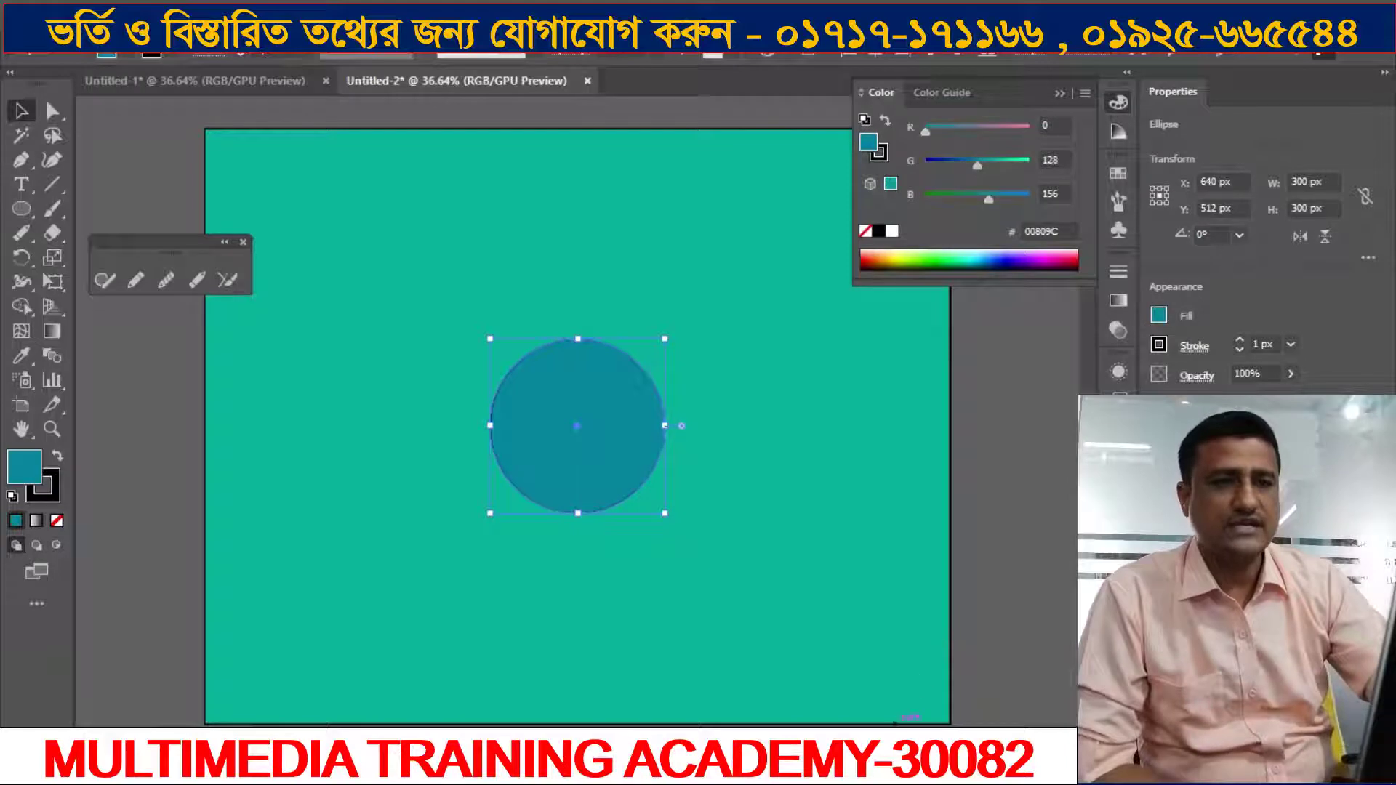
Step: Recheck the tutorial's circle colour, fill the circle with R 255, G 255, B 255, and deselect it
{"action": "key", "text": "alt+Tab"}
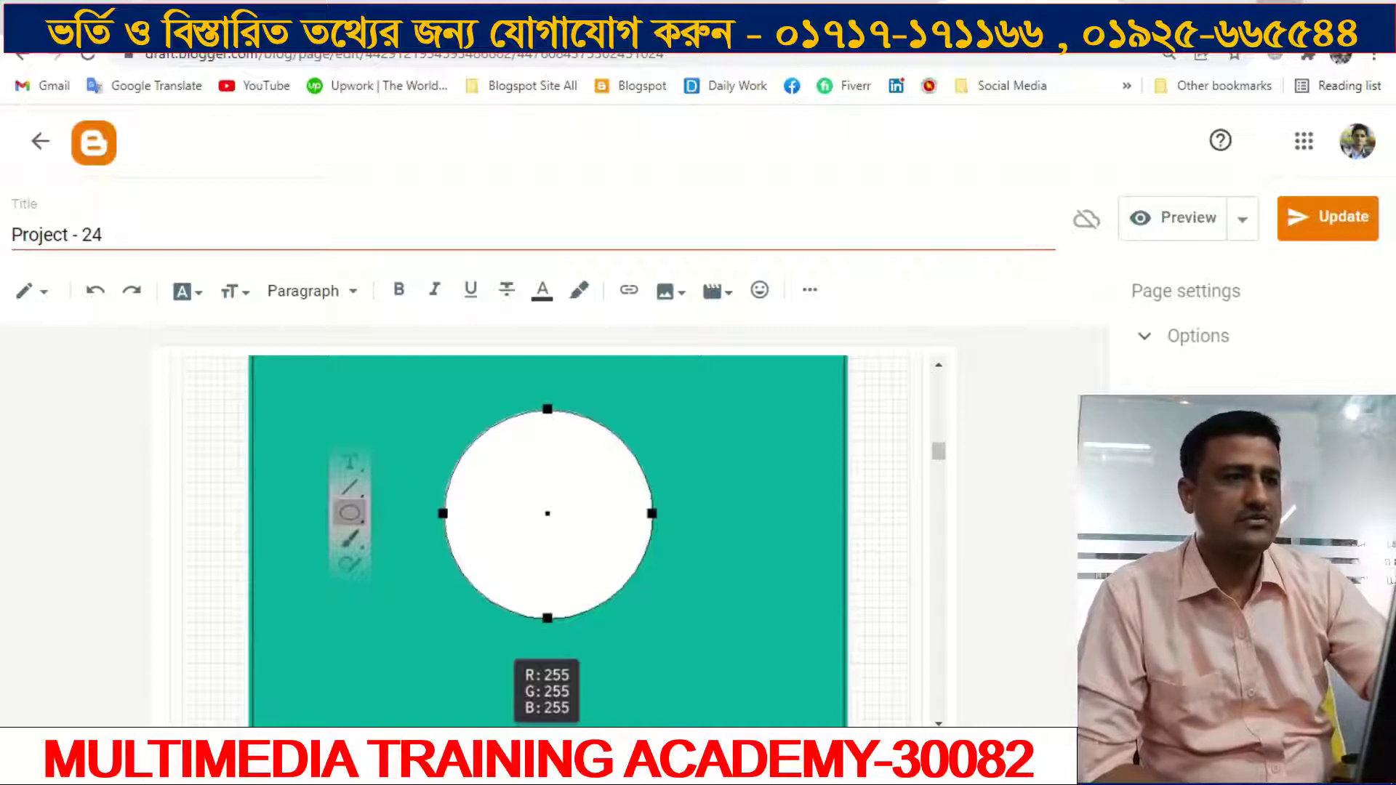
{"action": "key", "text": "alt+Tab"}
{"action": "left_click", "coordinate": [1051, 125]}
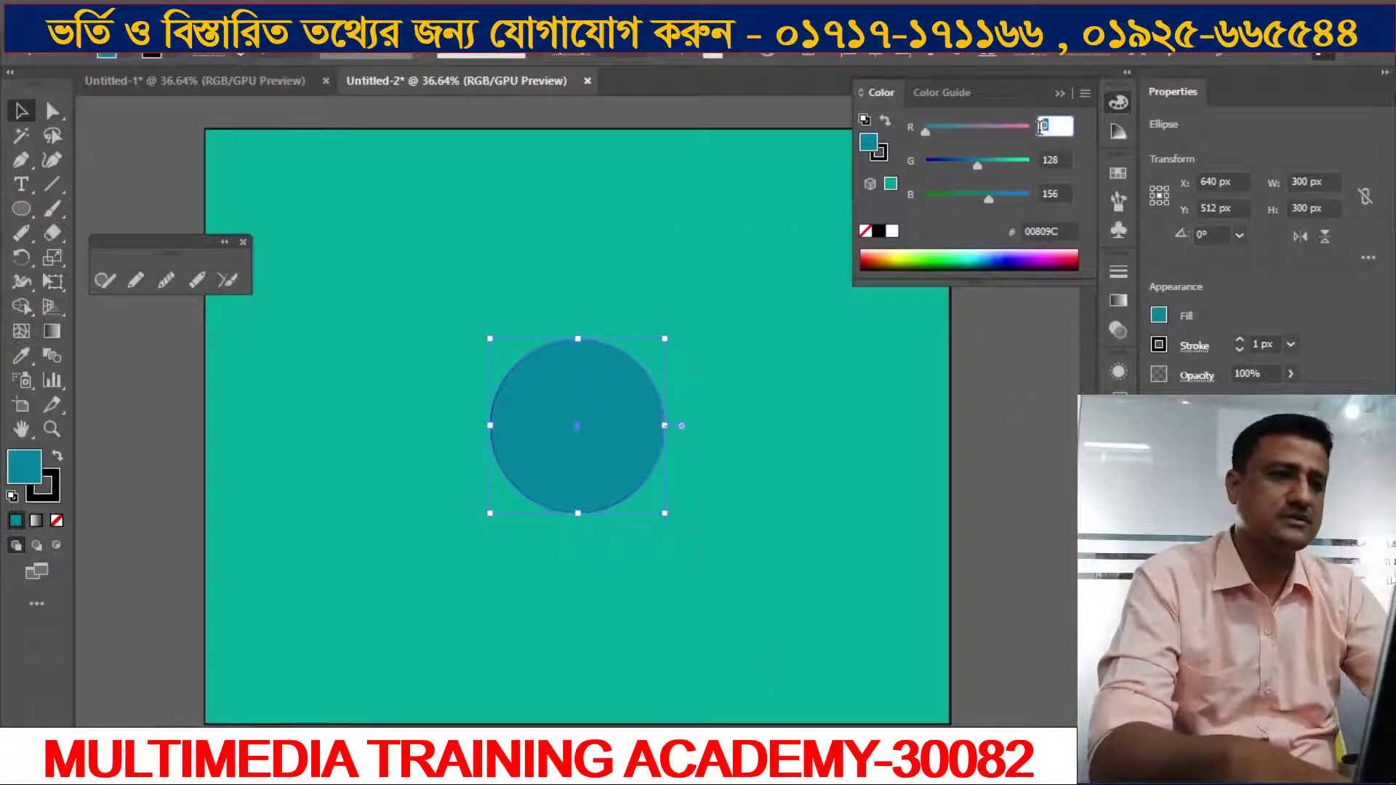
{"action": "type", "text": "255"}
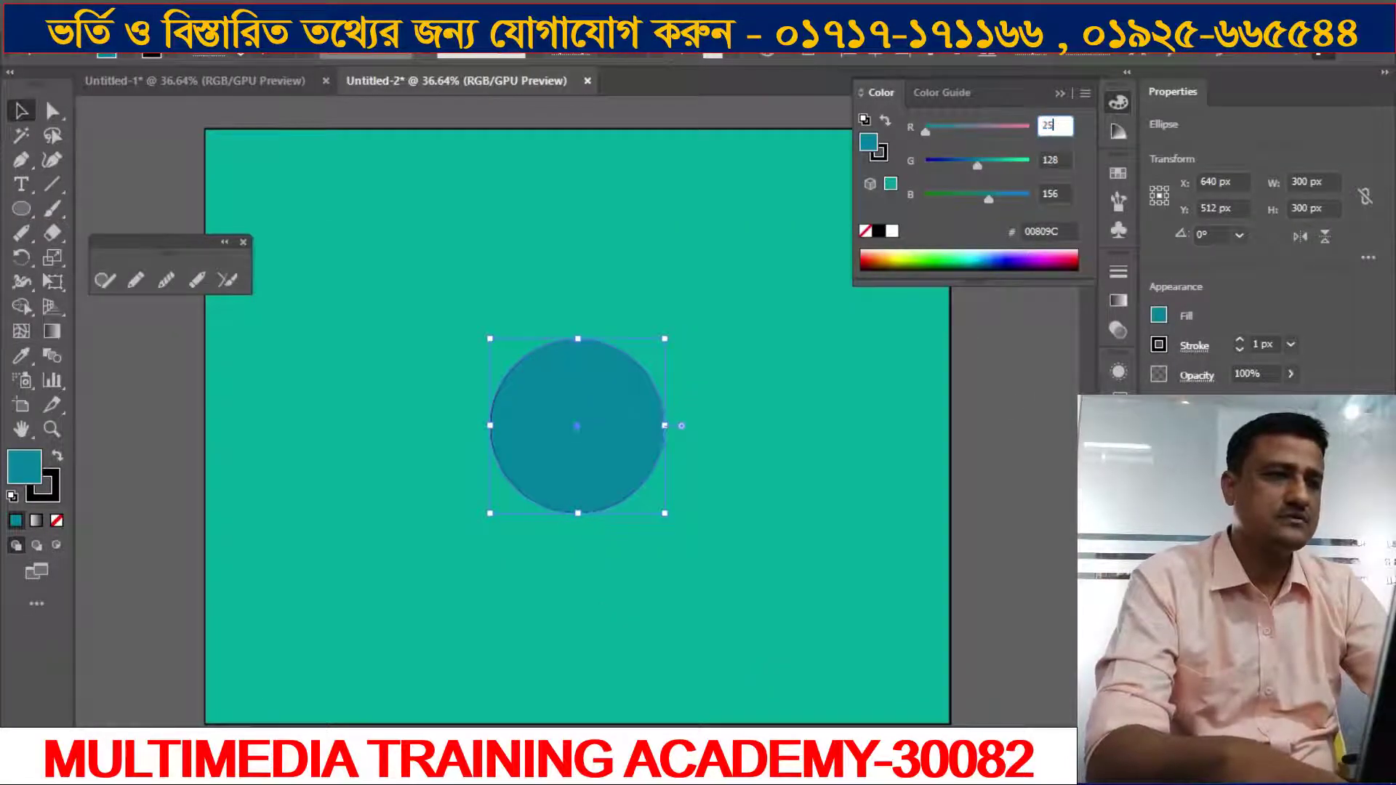
{"action": "left_click", "coordinate": [1062, 166]}
{"action": "left_click_drag", "start_coordinate": [1063, 168], "coordinate": [1033, 169]}
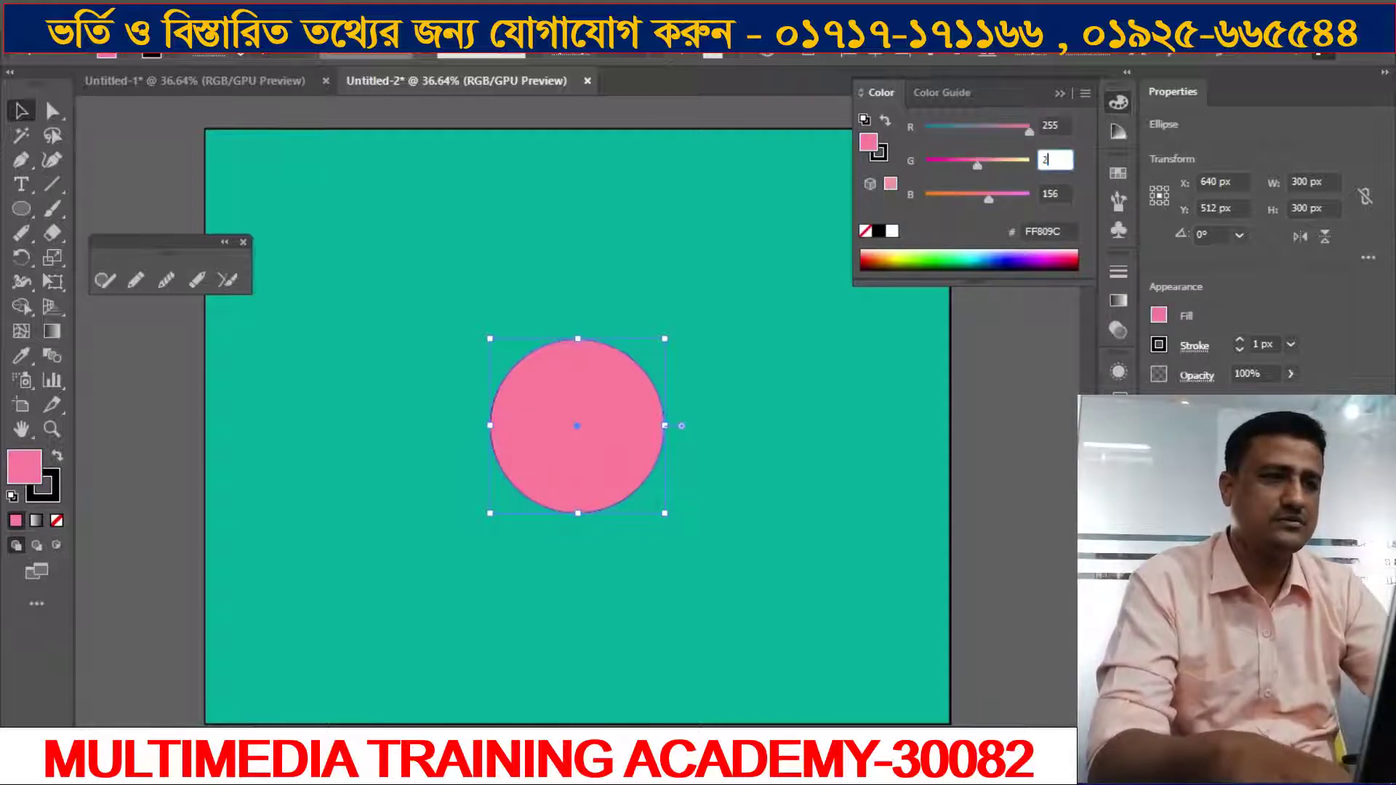
{"action": "type", "text": "255"}
{"action": "left_click", "coordinate": [1060, 193]}
{"action": "left_click_drag", "start_coordinate": [1060, 193], "coordinate": [1034, 194]}
{"action": "type", "text": "2"}
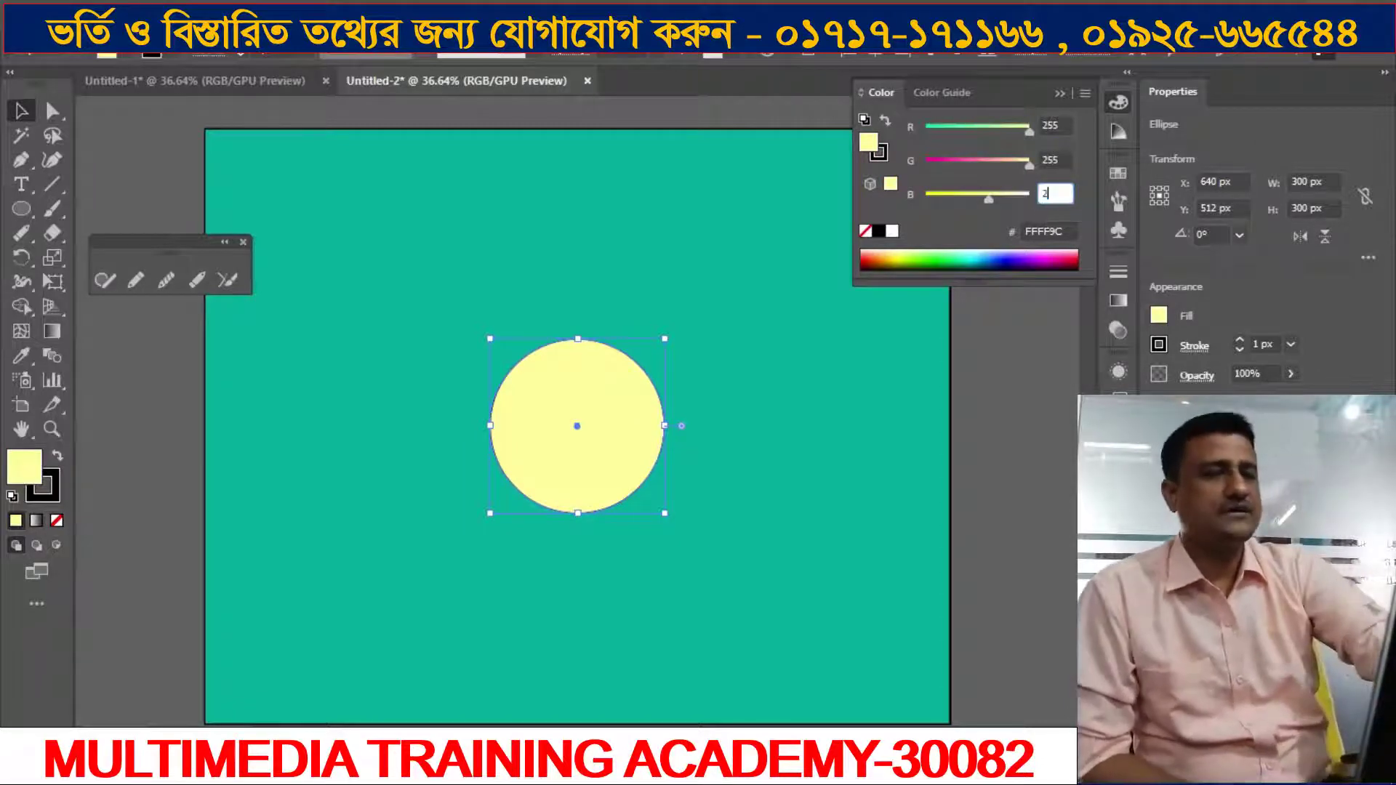
{"action": "type", "text": "55"}
{"action": "left_click", "coordinate": [1060, 368]}
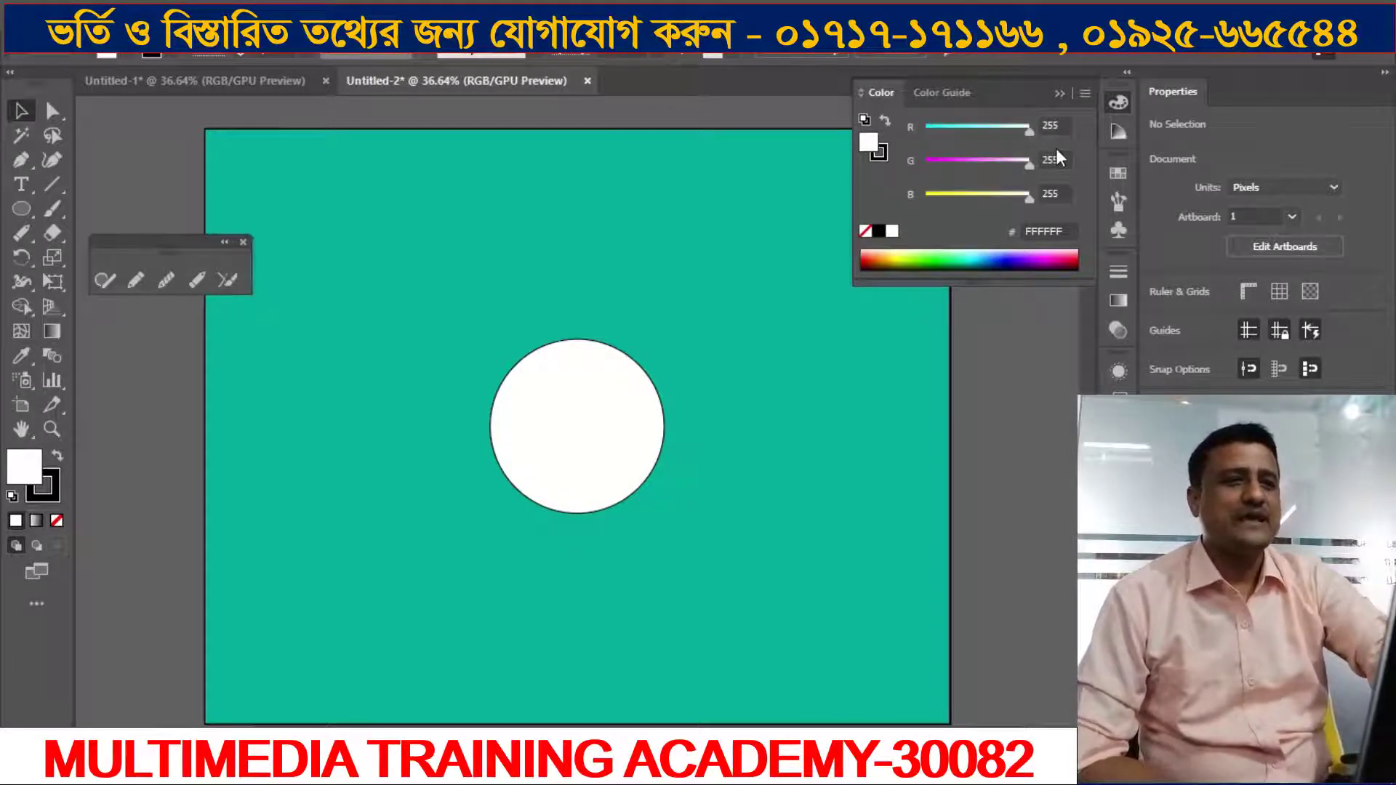
Step: Try changing the fill colour to R 255, G 5, B 0 with no object selected
{"action": "left_click", "coordinate": [1048, 193]}
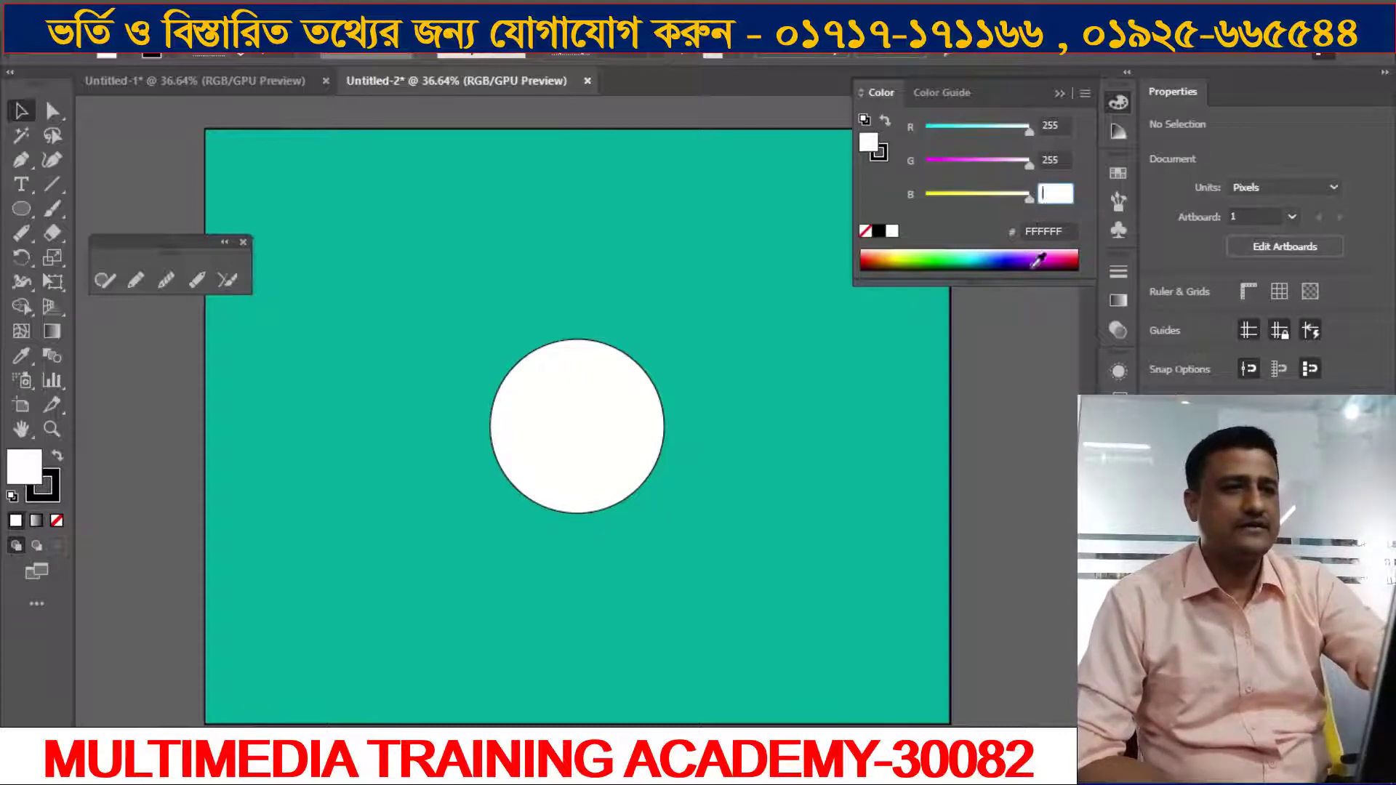
{"action": "left_click", "coordinate": [1005, 351]}
{"action": "left_click", "coordinate": [1052, 193]}
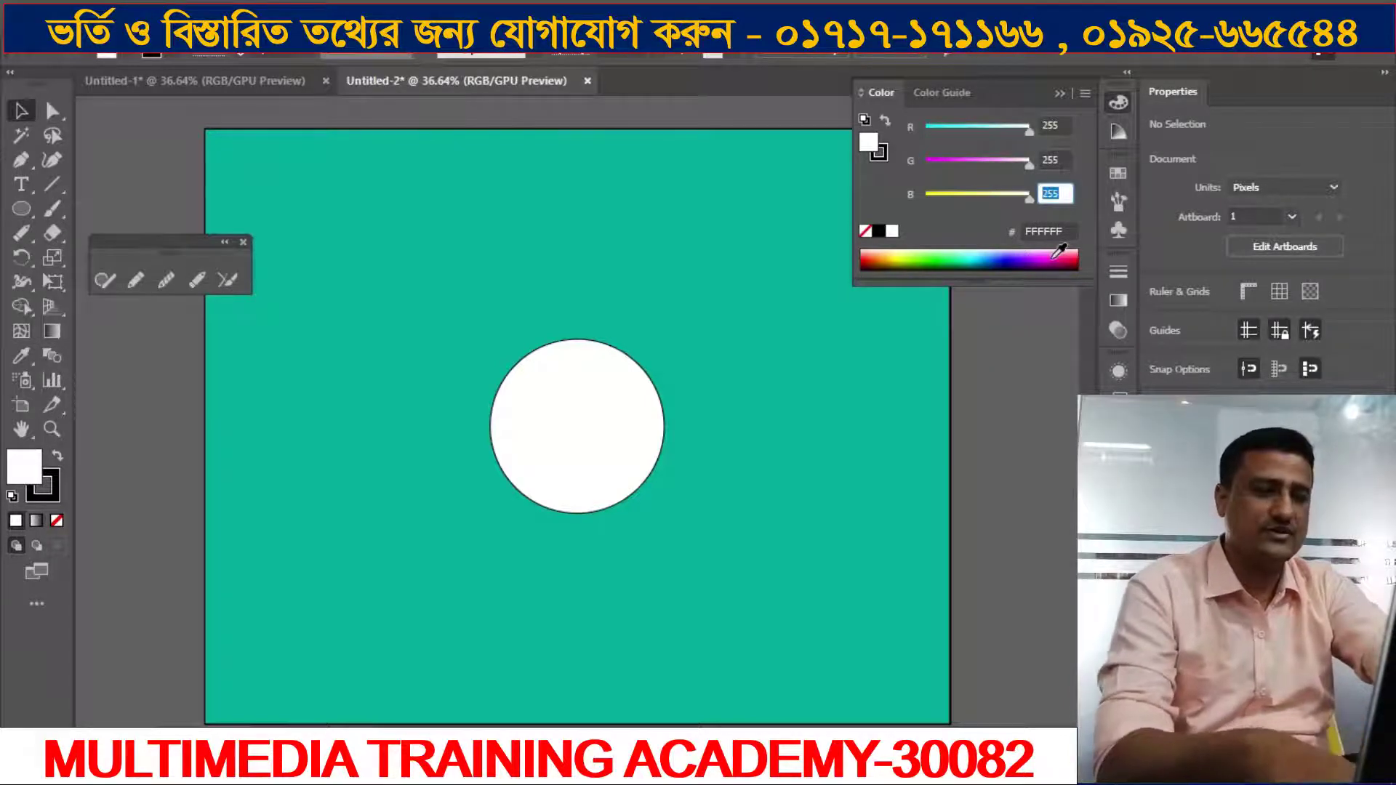
{"action": "key", "text": "BackSpace"}
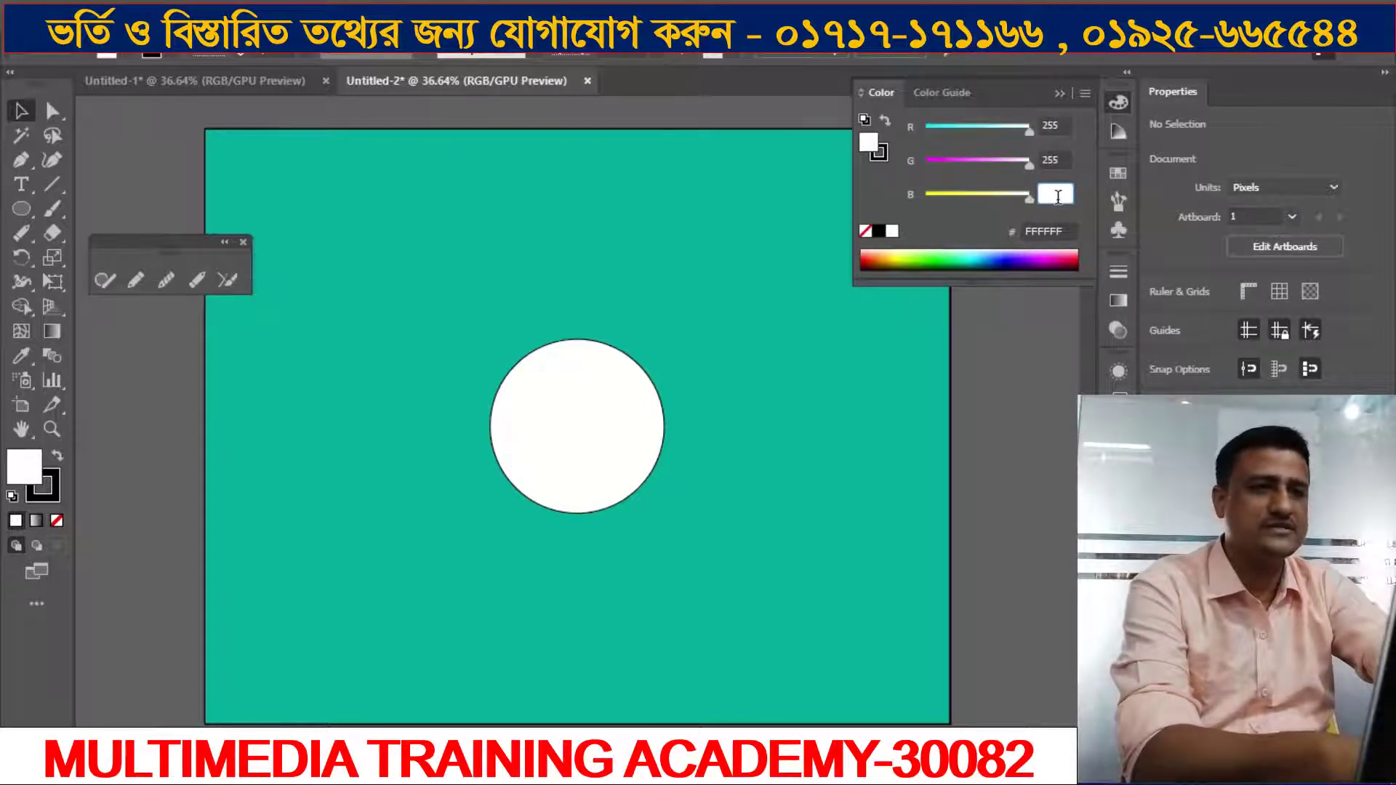
{"action": "type", "text": "0"}
{"action": "key", "text": "shift+Tab"}
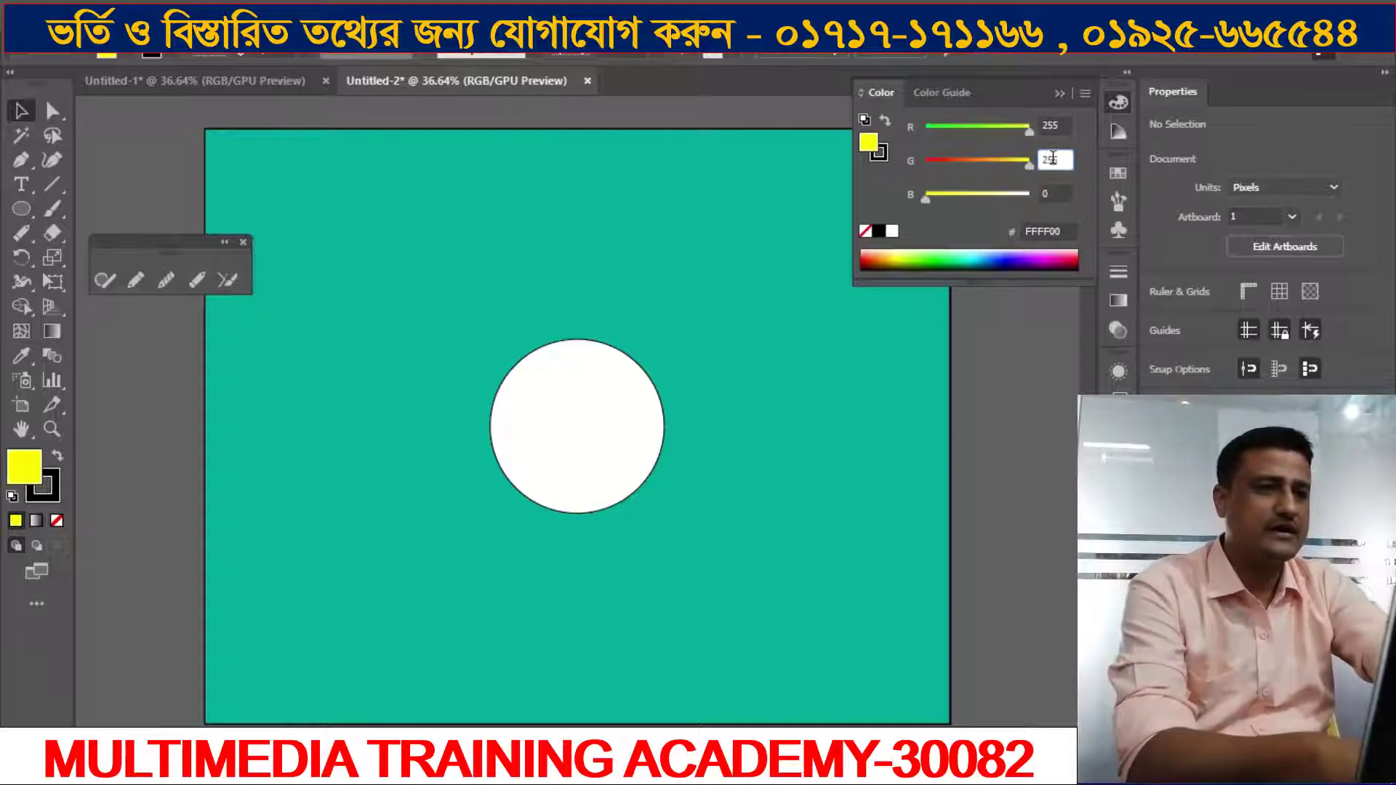
{"action": "double_click", "coordinate": [1064, 160]}
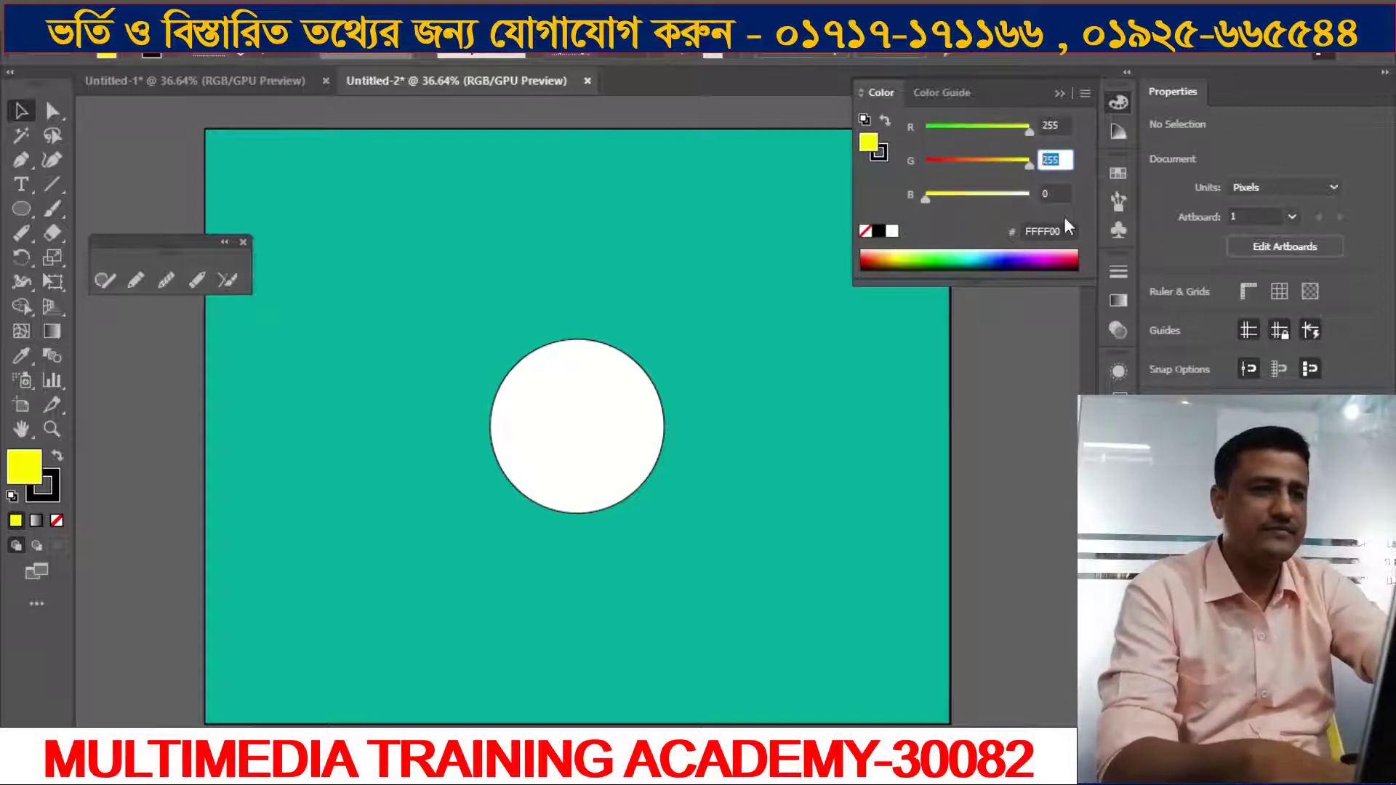
{"action": "type", "text": "5"}
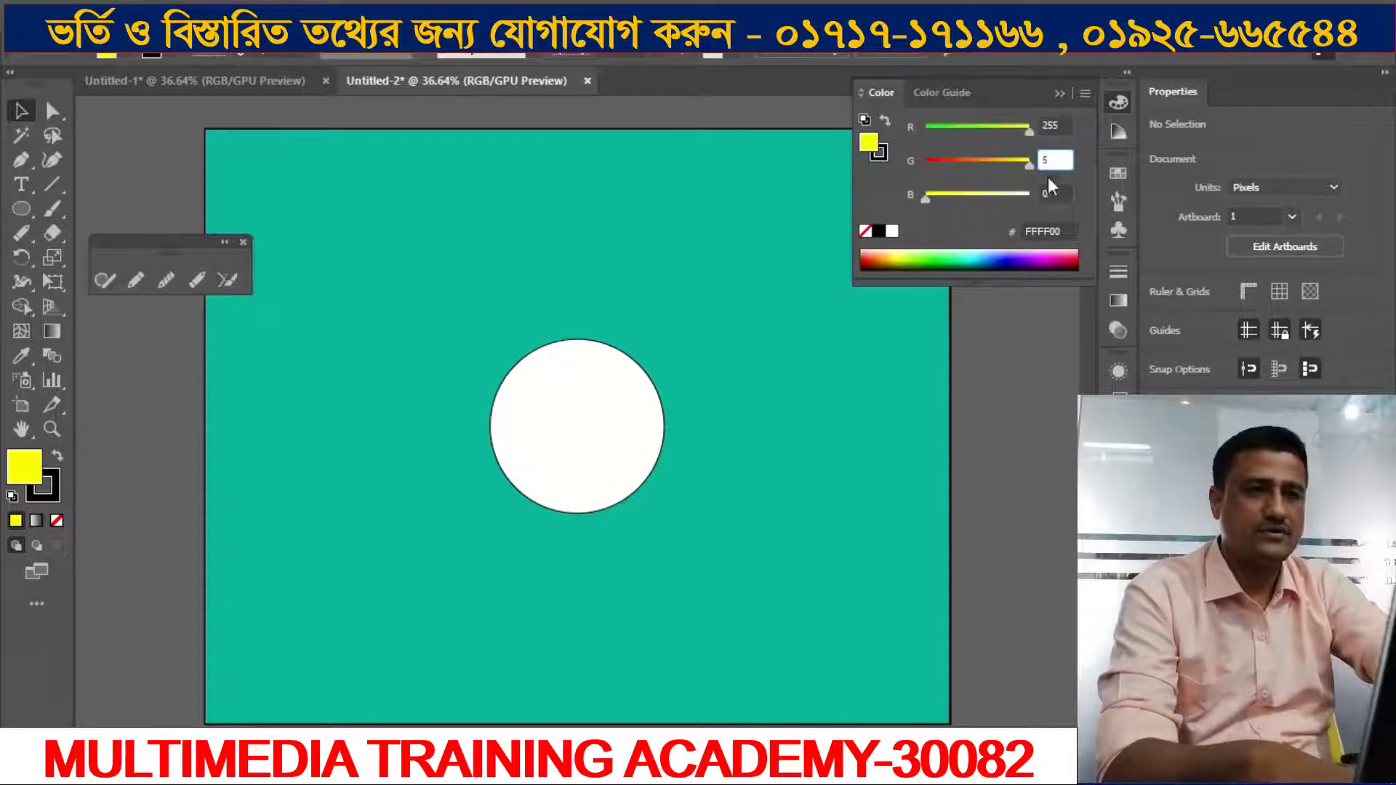
{"action": "left_click", "coordinate": [1051, 127]}
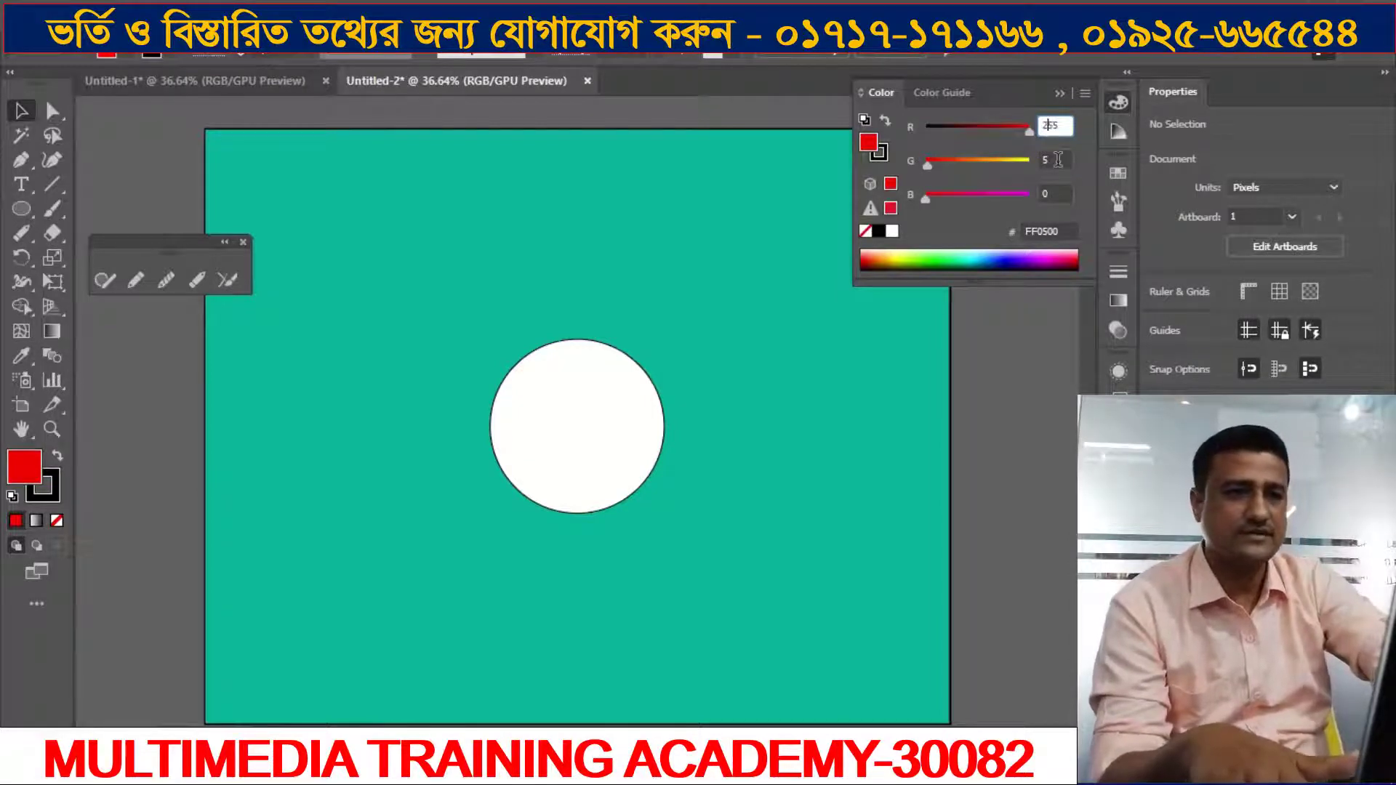
{"action": "left_click", "coordinate": [25, 116]}
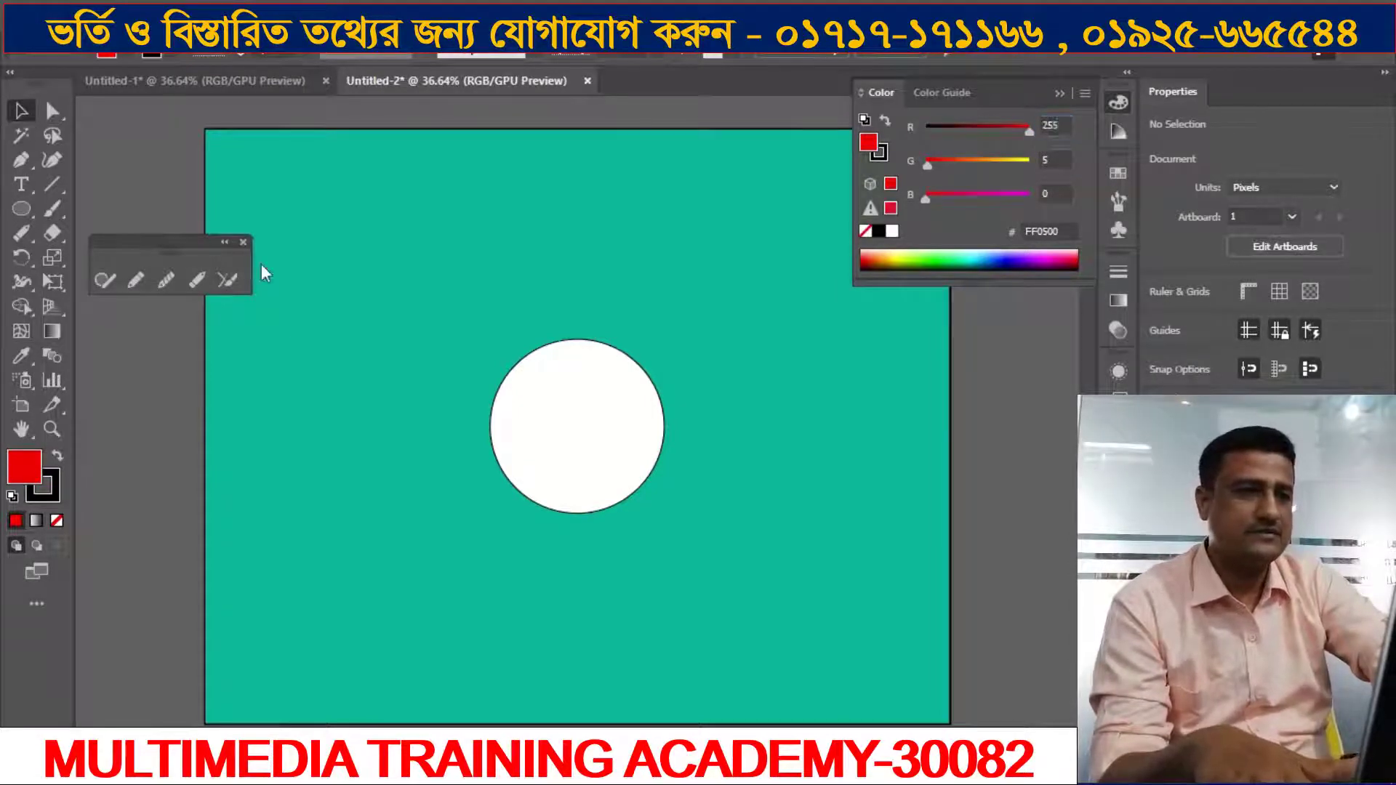
Step: Select the circle, try a blue value of 0 on its fill, and return the value to 255
{"action": "left_click", "coordinate": [538, 347]}
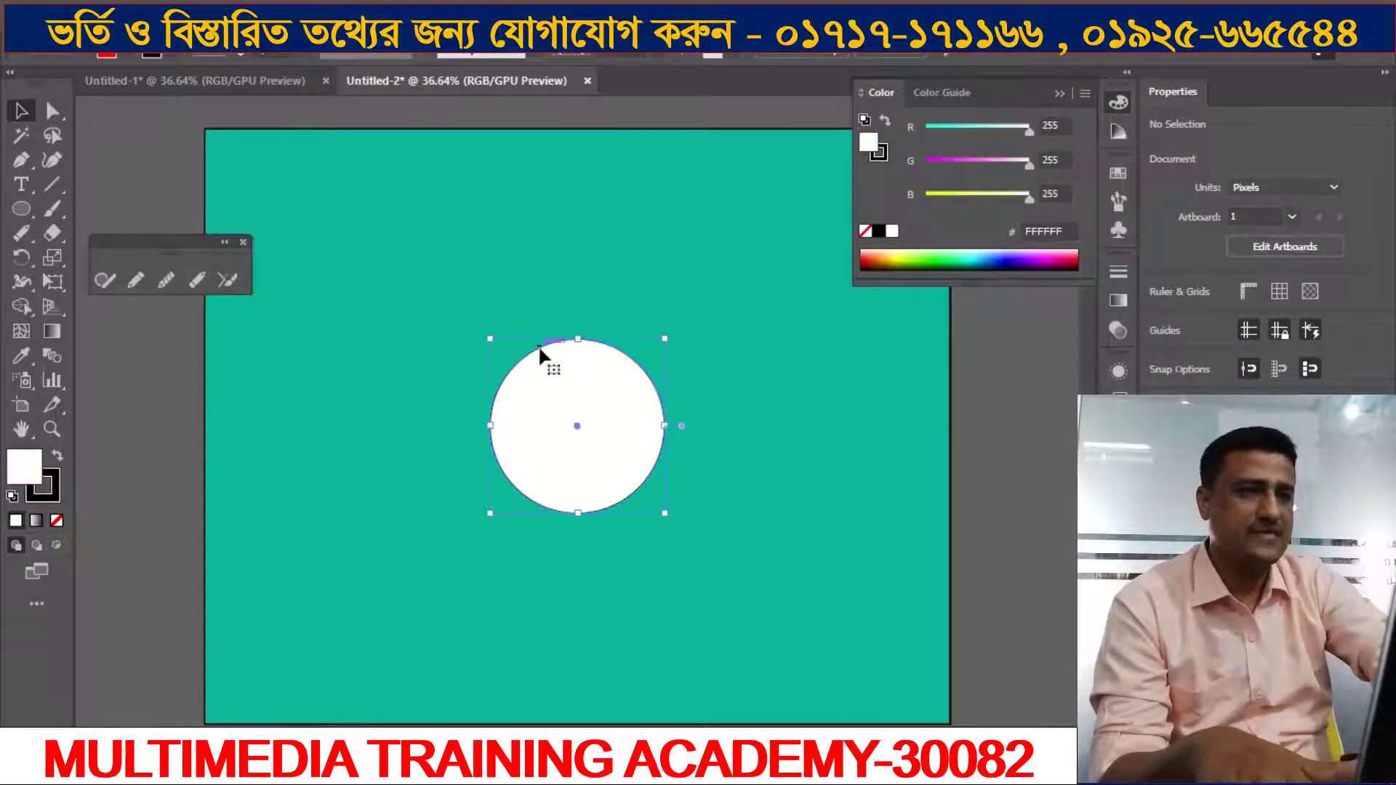
{"action": "double_click", "coordinate": [1056, 193]}
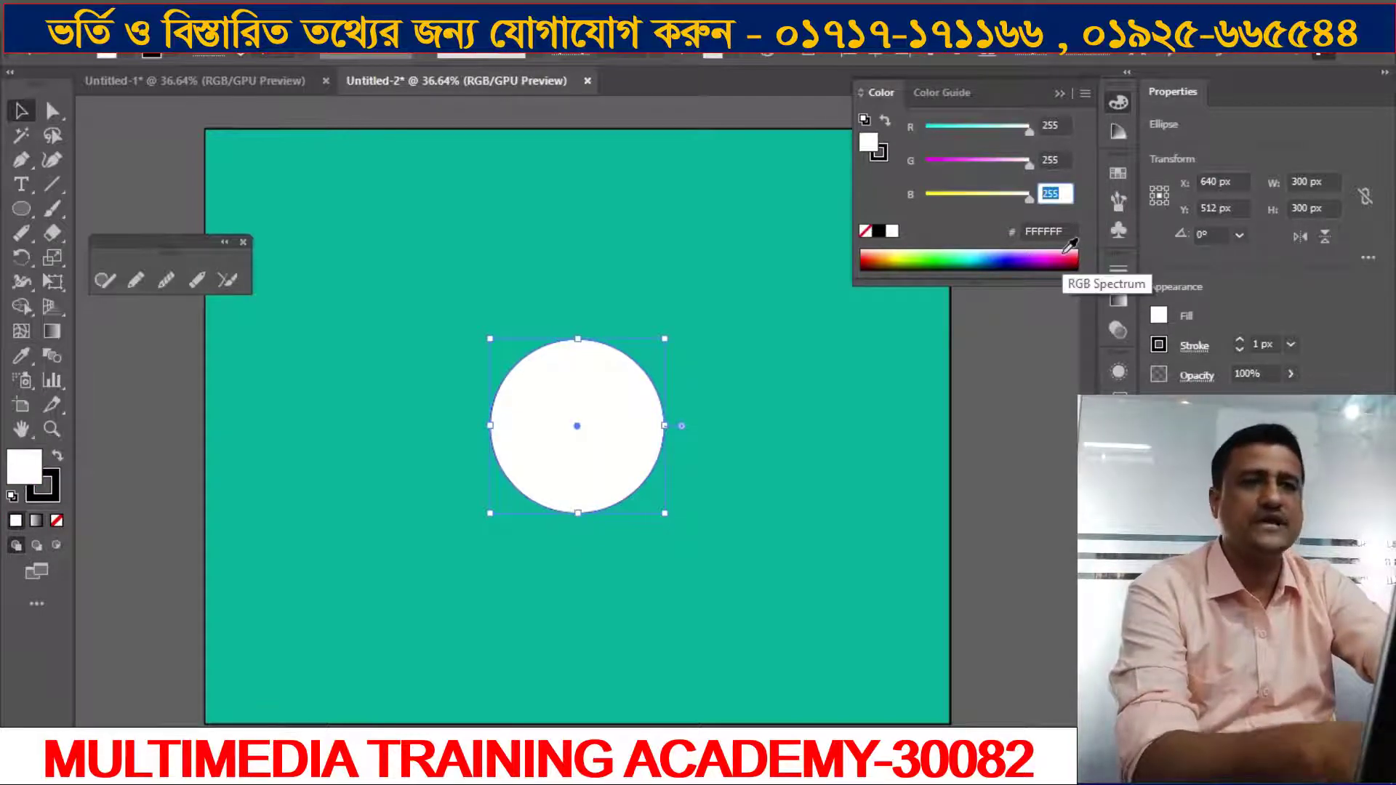
{"action": "type", "text": "0"}
{"action": "left_click", "coordinate": [1052, 160]}
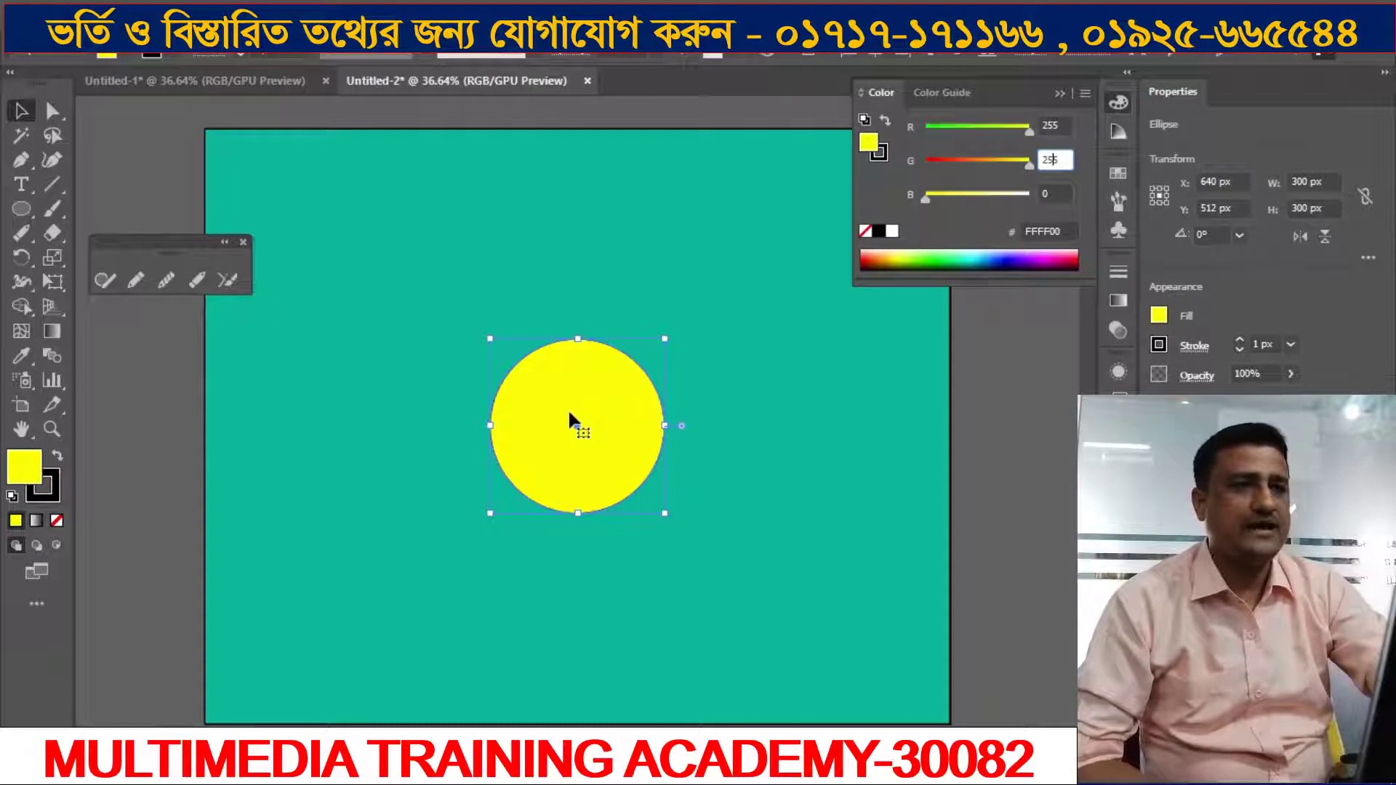
{"action": "left_click", "coordinate": [1053, 195]}
{"action": "key", "text": "Return"}
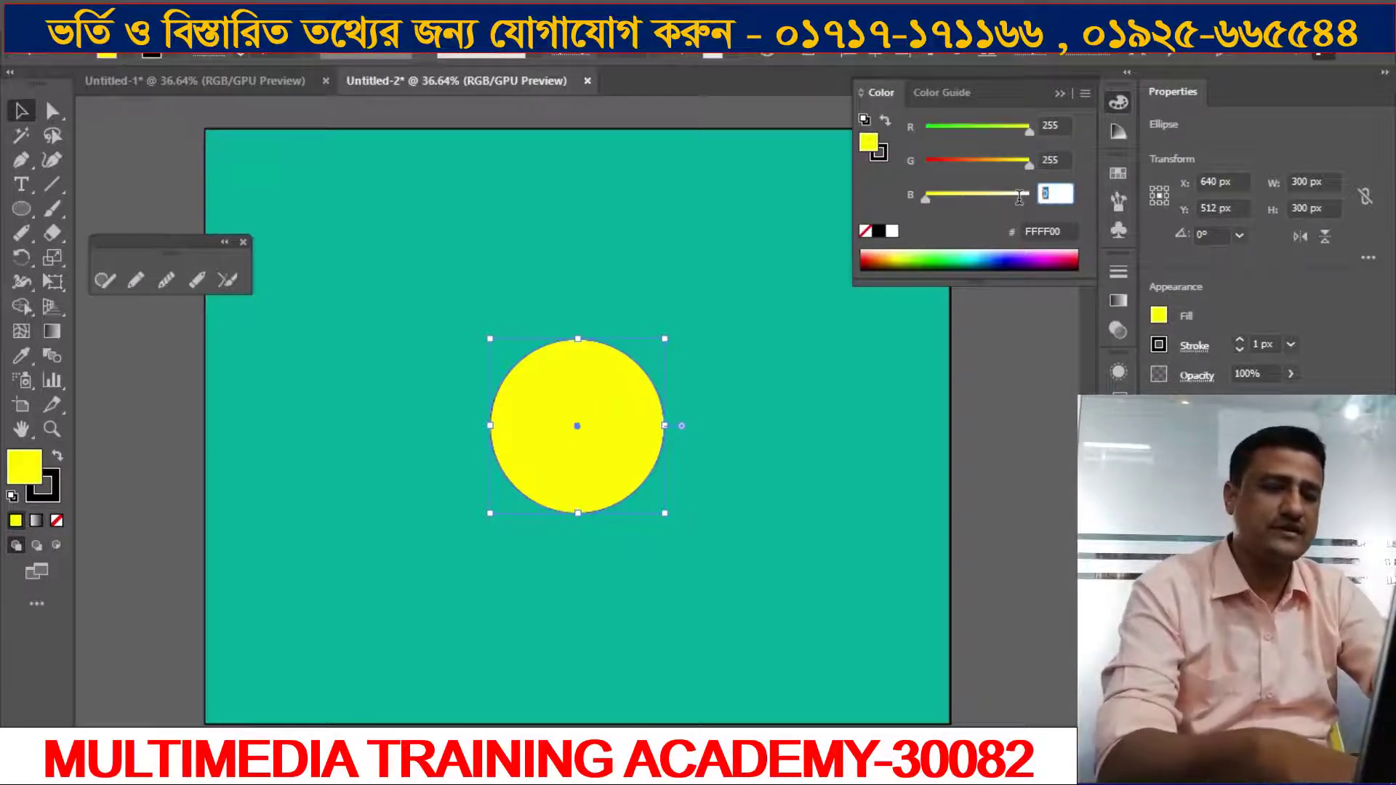
{"action": "type", "text": "2"}
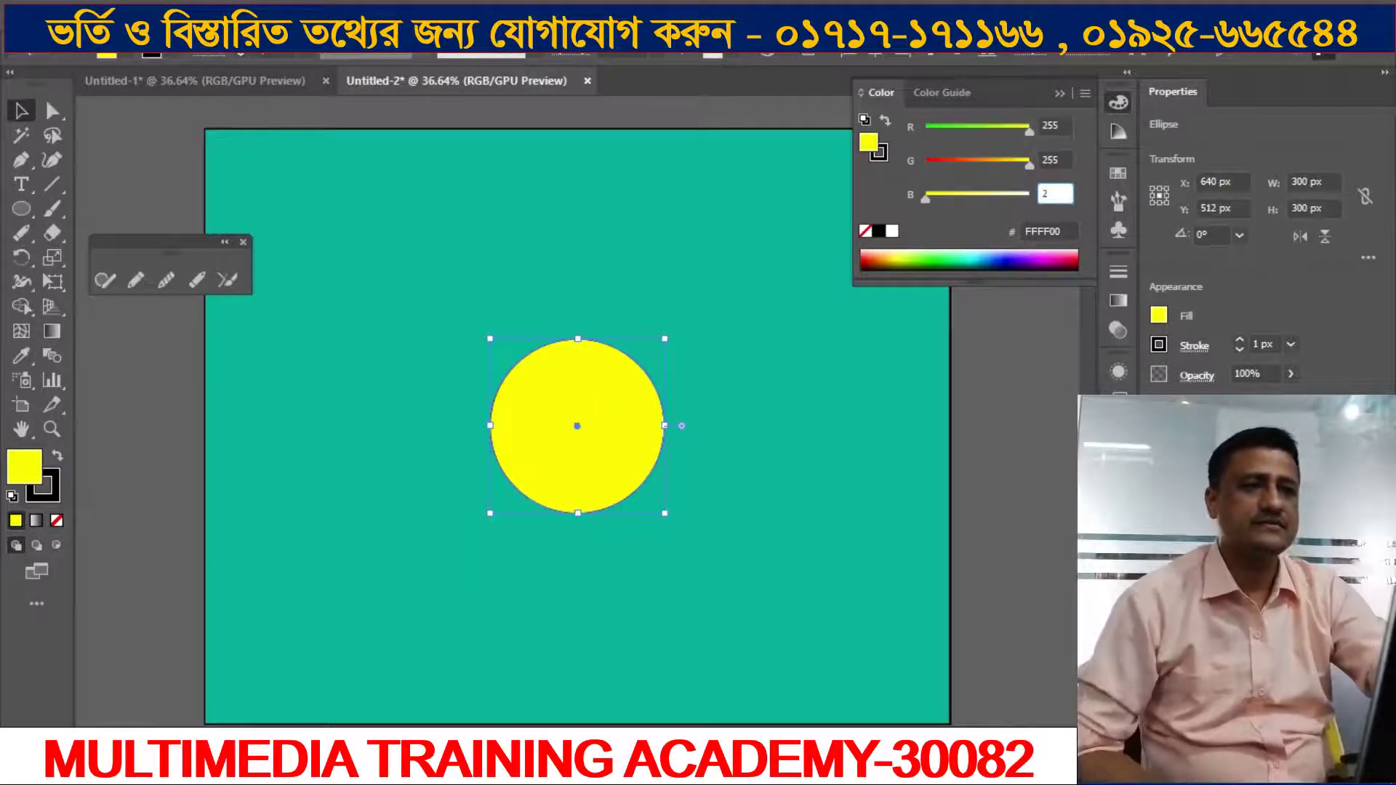
{"action": "type", "text": "55"}
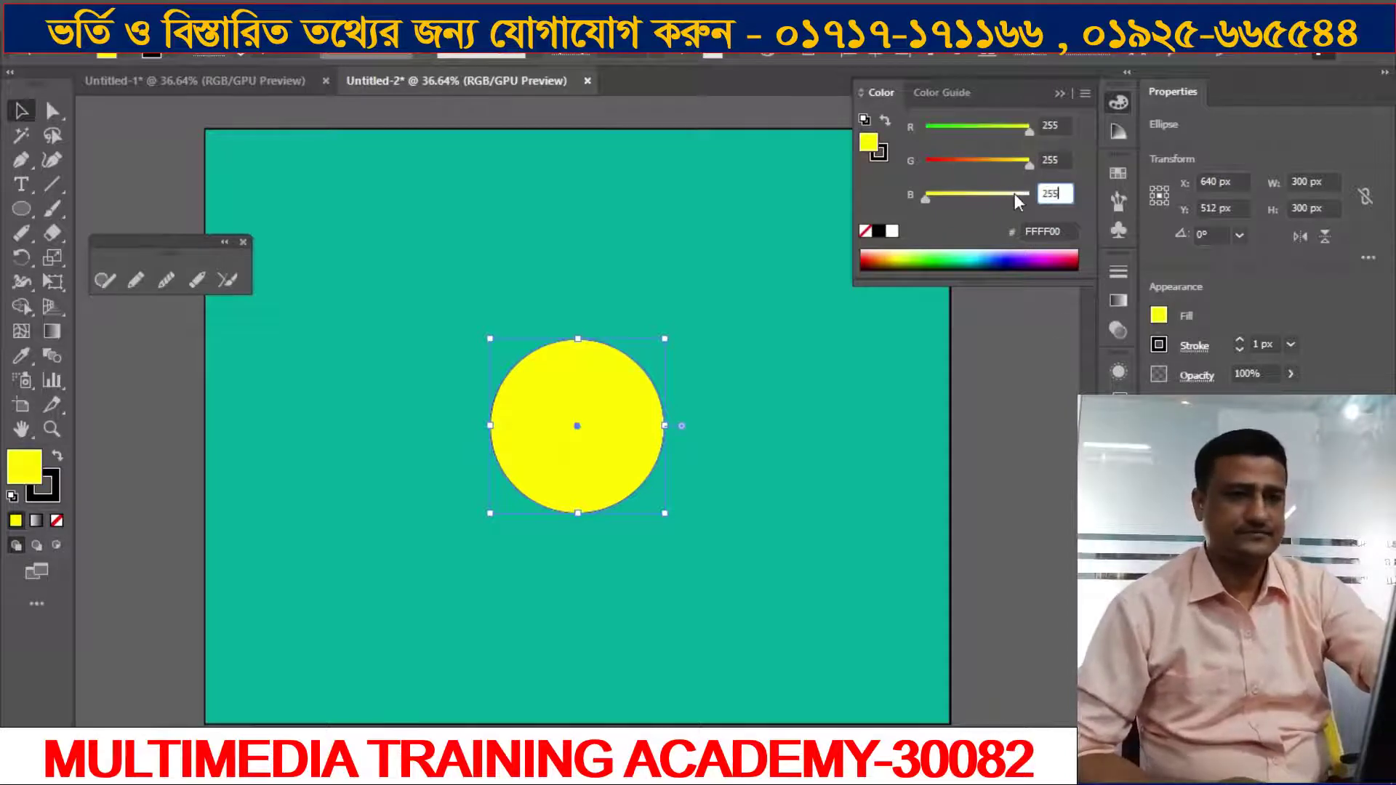
{"action": "left_click", "coordinate": [1053, 355]}
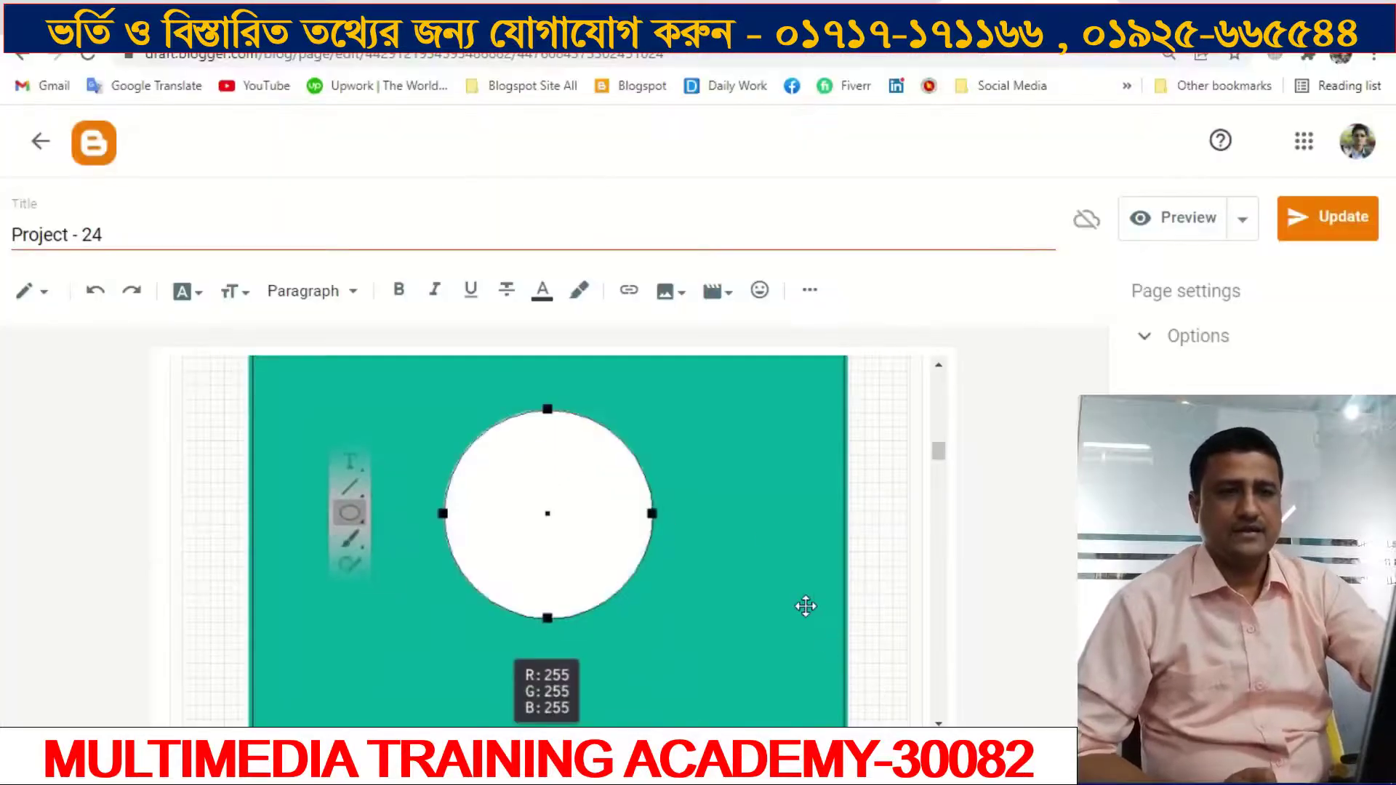
Step: Switch to the tutorial in Blogger and read Step 2 for the two rectangles' sizes, RGB fills and alignment to the circle
{"action": "scroll", "coordinate": [768, 524], "scroll_direction": "down", "scroll_amount": 5}
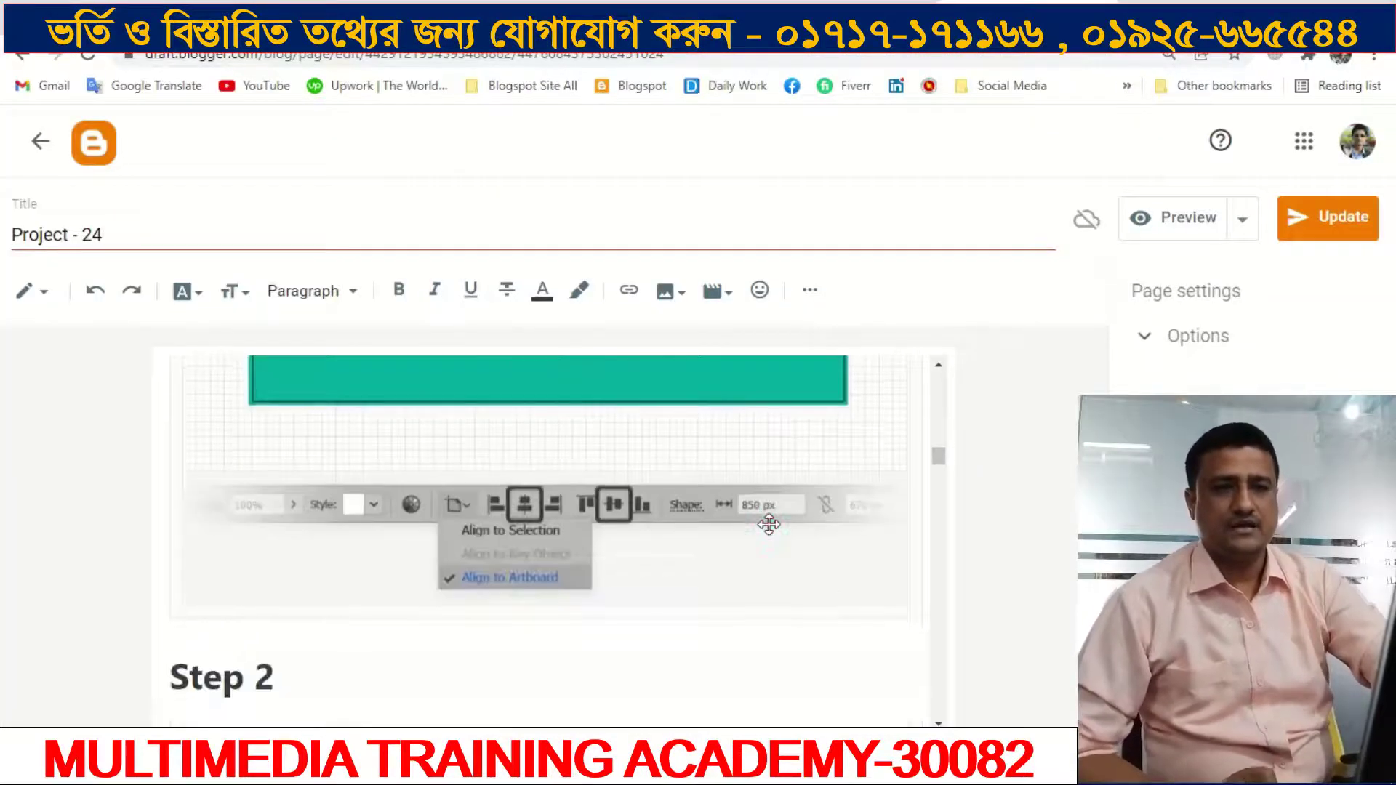
{"action": "scroll", "coordinate": [769, 523], "scroll_direction": "down", "scroll_amount": 3}
{"action": "scroll", "coordinate": [769, 524], "scroll_direction": "up", "scroll_amount": 1}
{"action": "scroll", "coordinate": [770, 524], "scroll_direction": "down", "scroll_amount": 1}
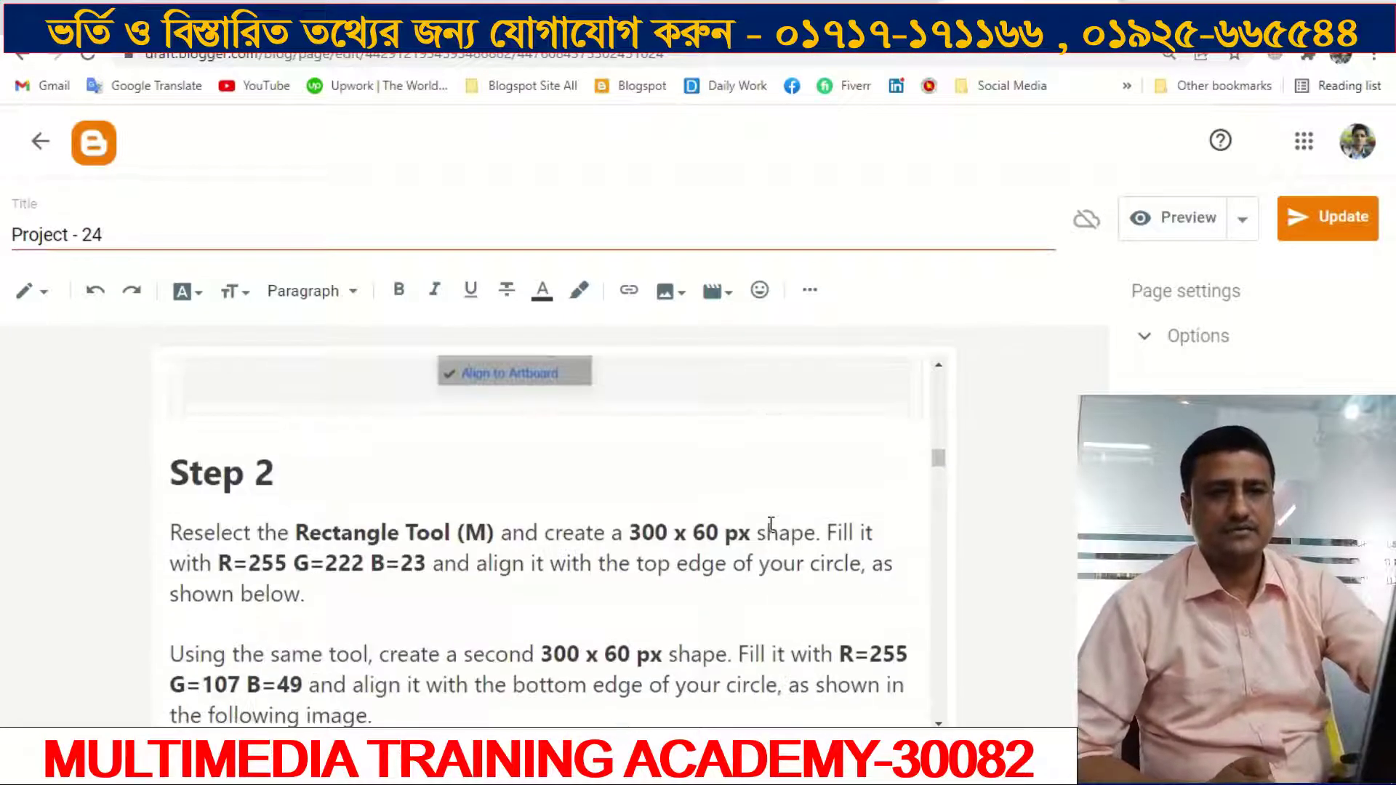
{"action": "scroll", "coordinate": [771, 523], "scroll_direction": "down", "scroll_amount": 3}
{"action": "scroll", "coordinate": [771, 524], "scroll_direction": "up", "scroll_amount": 2}
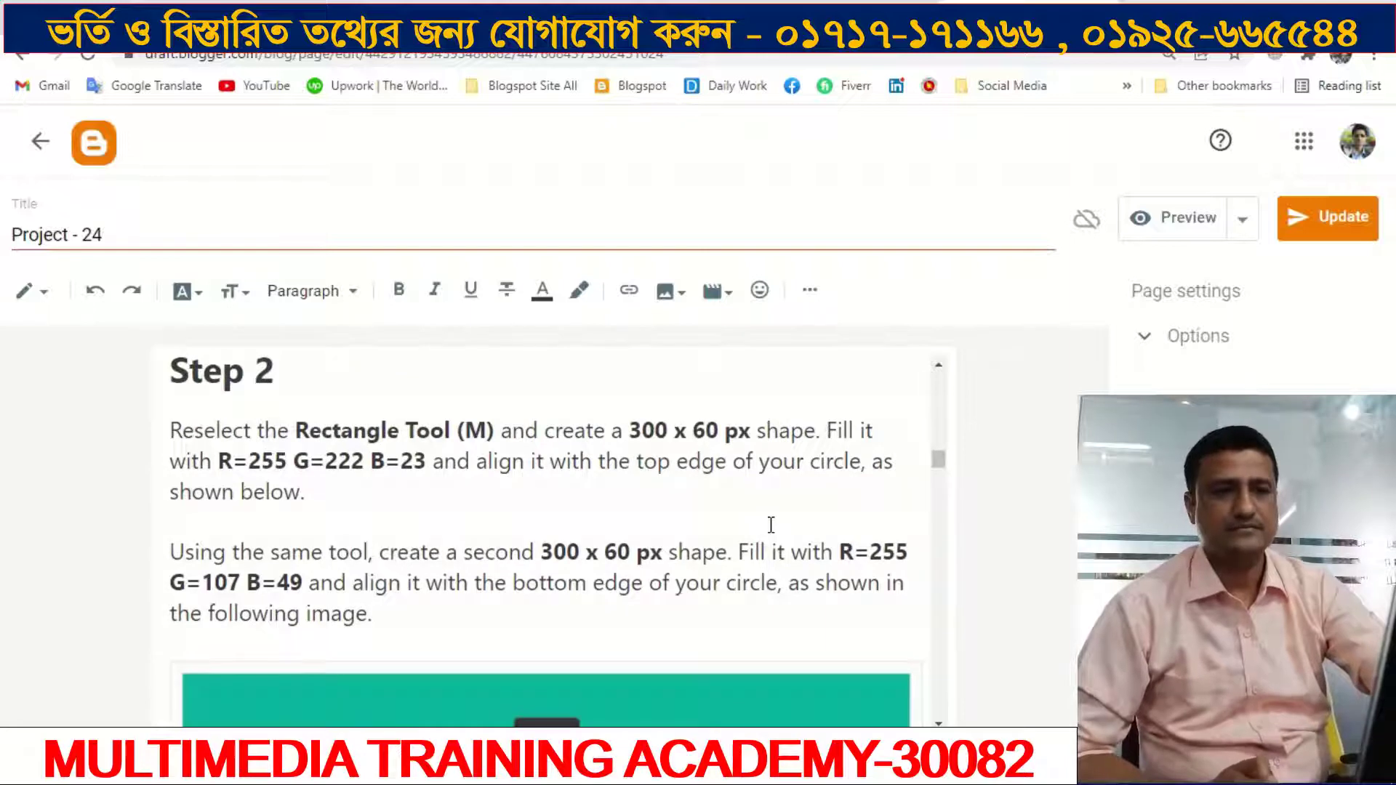
{"action": "scroll", "coordinate": [771, 524], "scroll_direction": "down", "scroll_amount": 6}
{"action": "scroll", "coordinate": [769, 524], "scroll_direction": "up", "scroll_amount": 3}
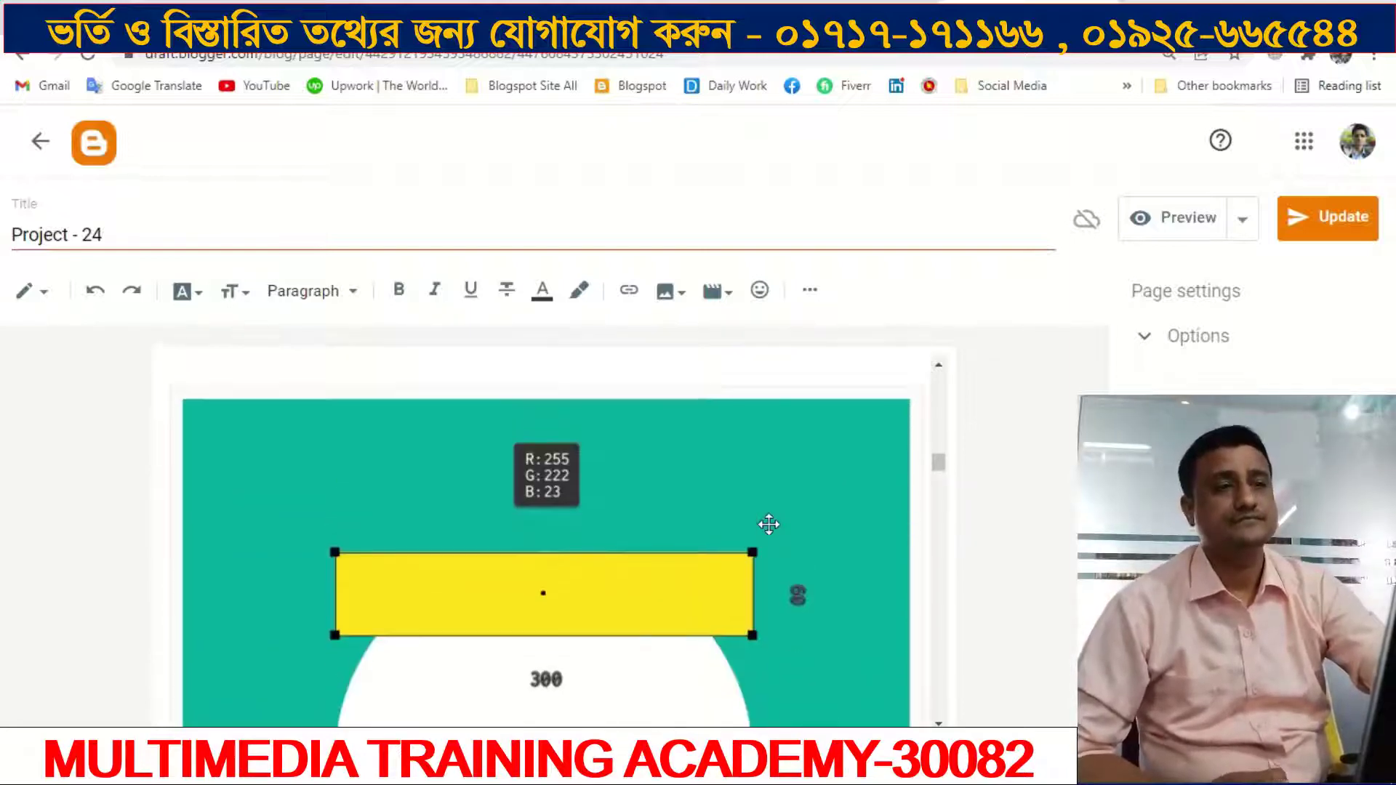
{"action": "scroll", "coordinate": [769, 523], "scroll_direction": "up", "scroll_amount": 3}
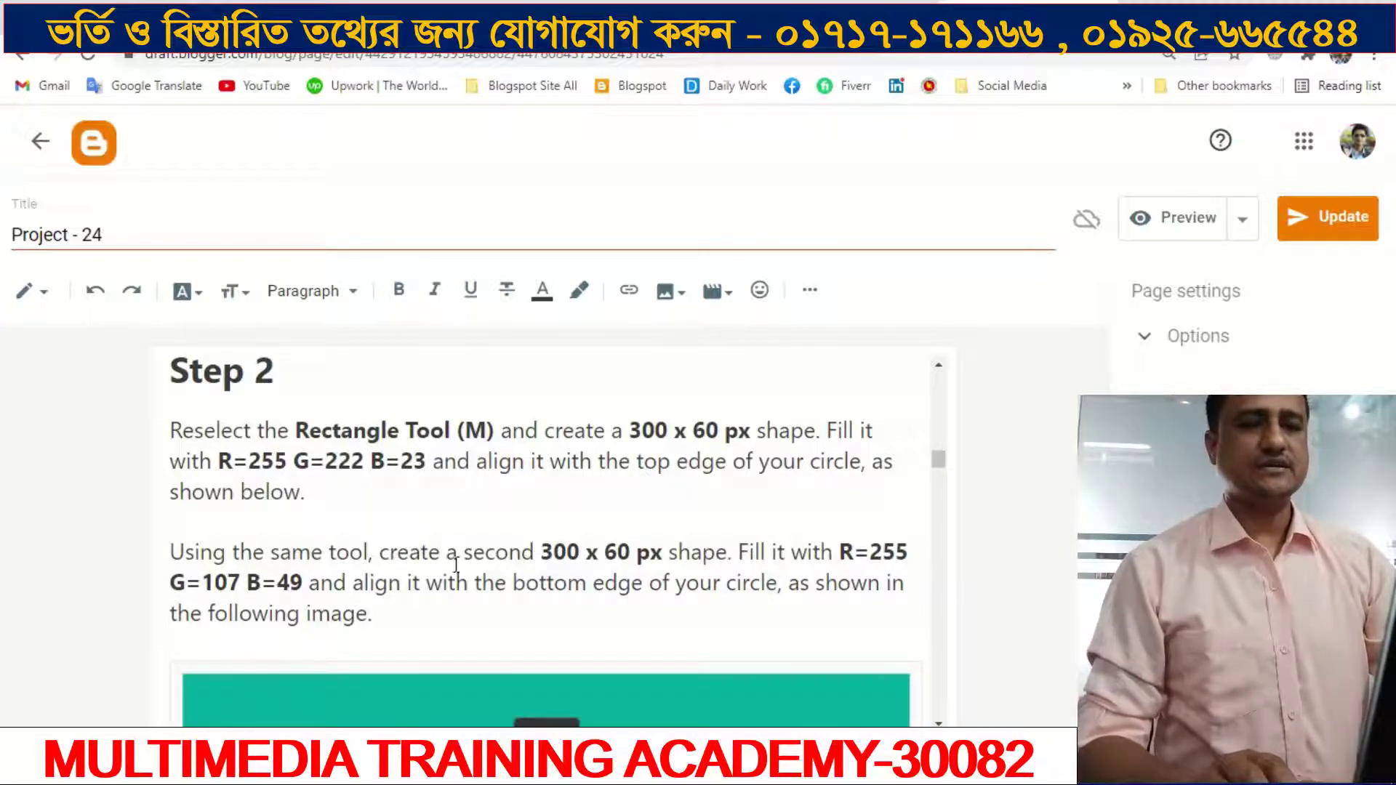
{"action": "scroll", "coordinate": [648, 474], "scroll_direction": "down", "scroll_amount": 1}
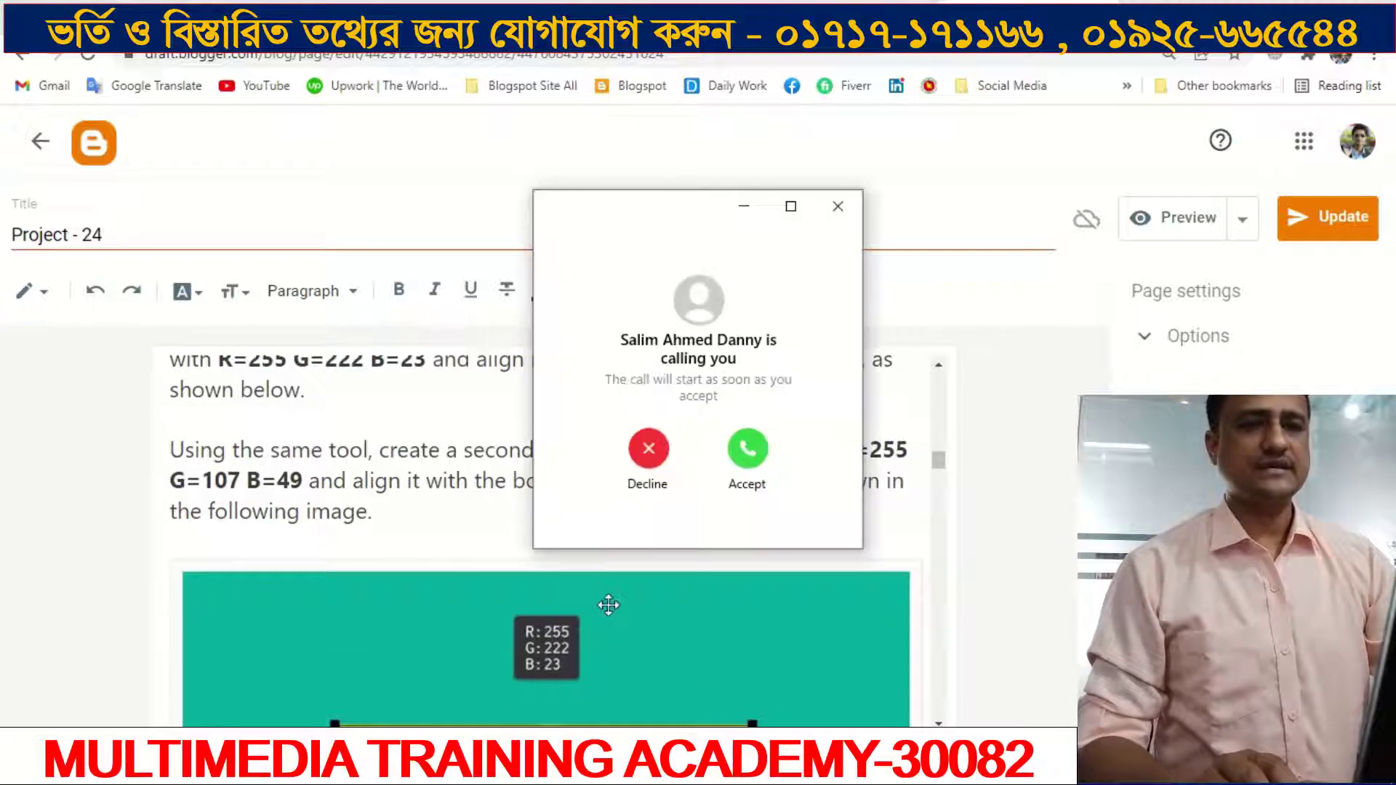
Step: Decline the incoming call and examine the Step 2 image for the rectangles' sizes, colours and placement on the circle
{"action": "left_click", "coordinate": [648, 452]}
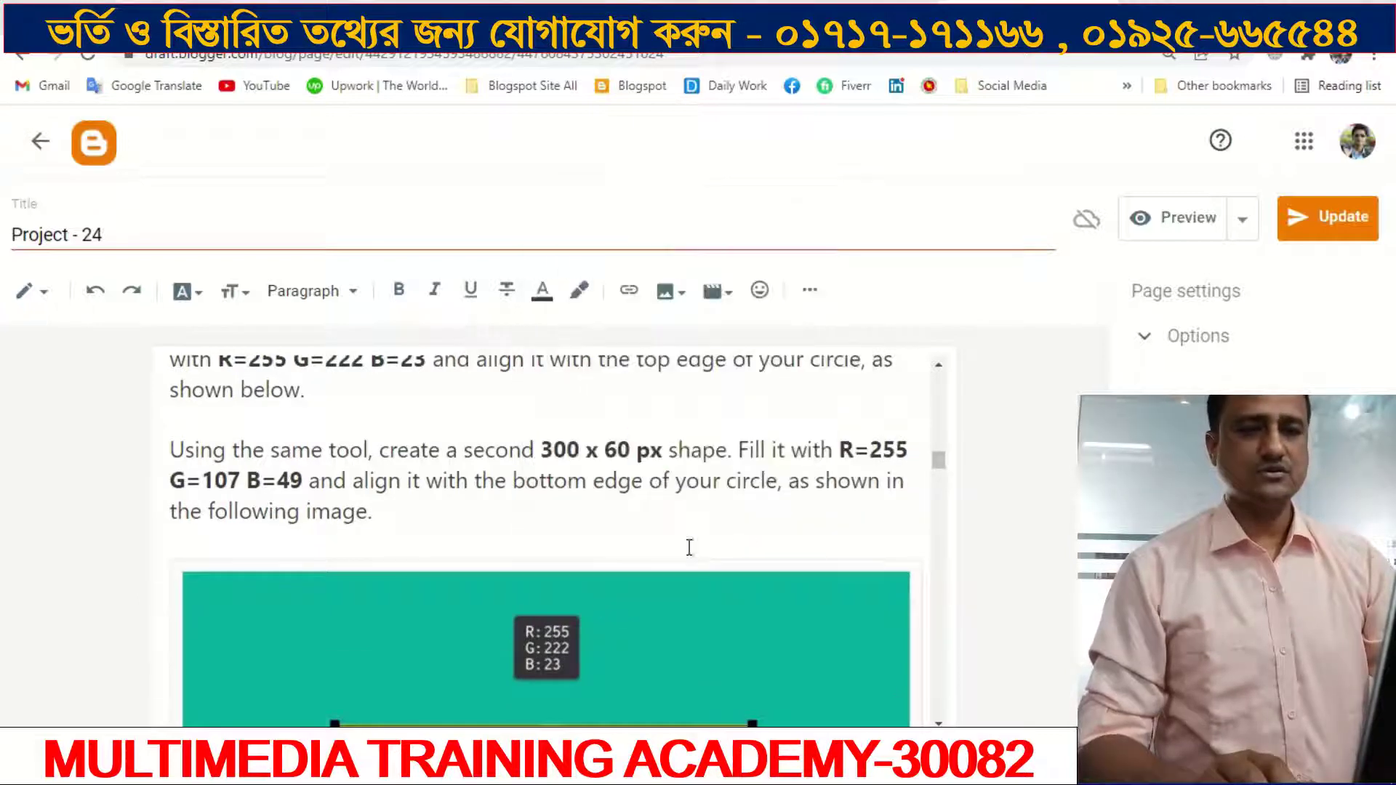
{"action": "scroll", "coordinate": [752, 576], "scroll_direction": "down", "scroll_amount": 2}
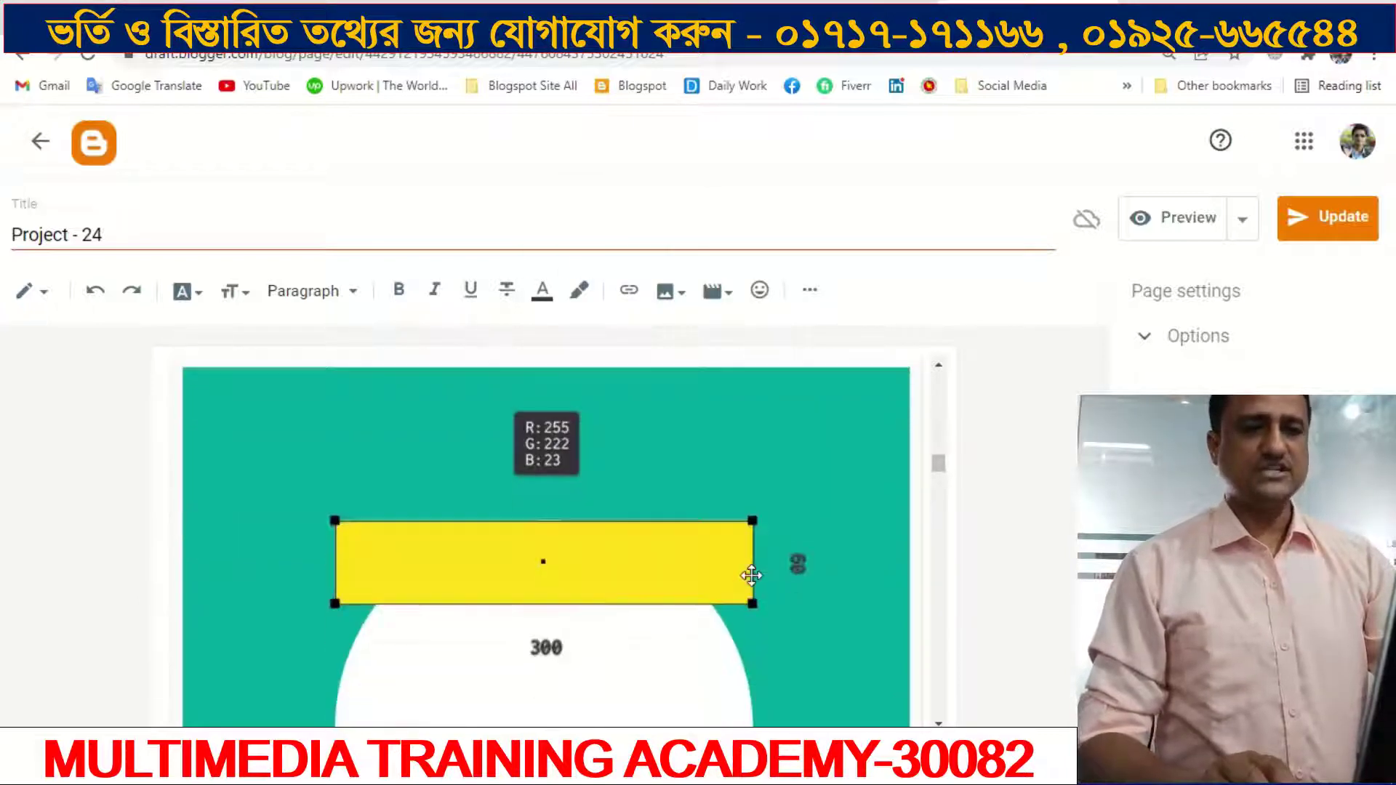
{"action": "scroll", "coordinate": [752, 576], "scroll_direction": "up", "scroll_amount": 2}
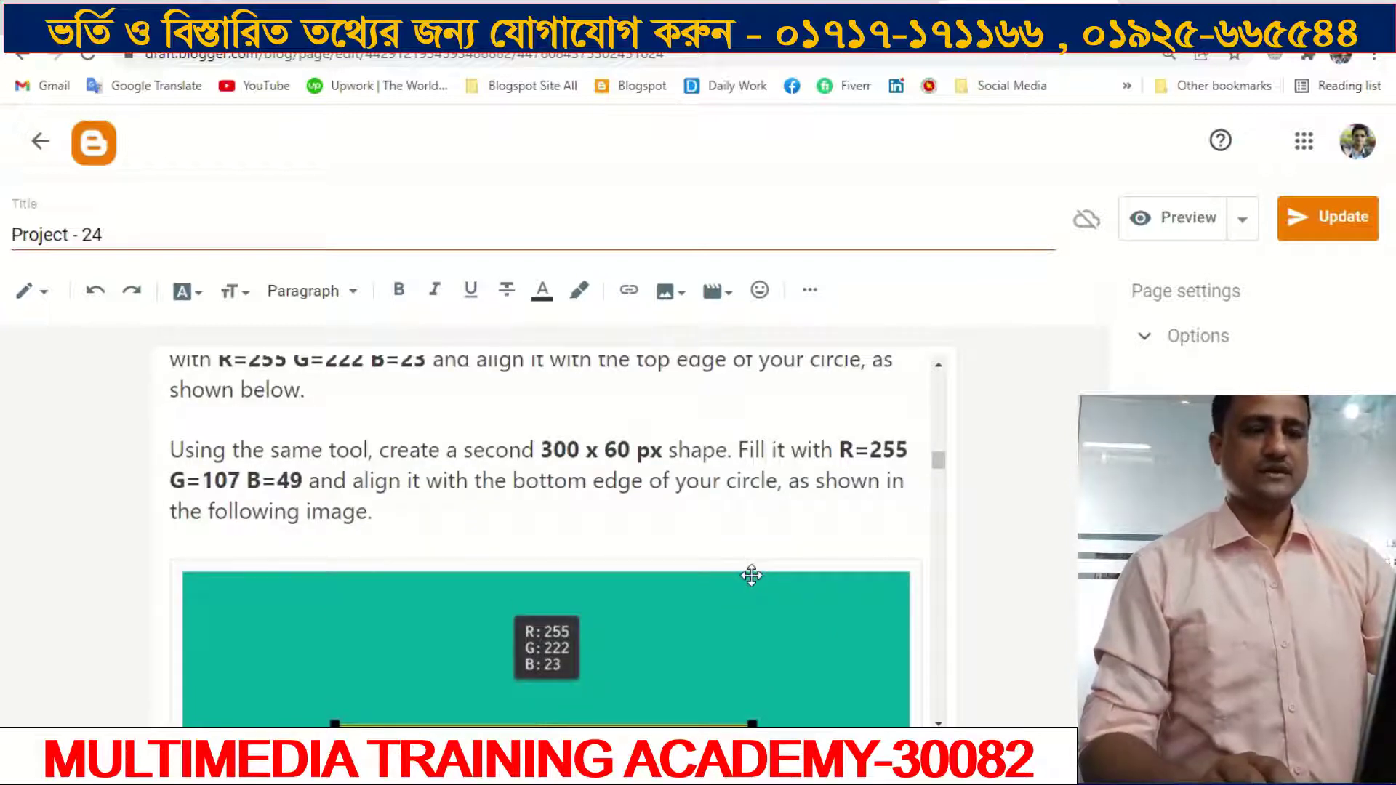
{"action": "scroll", "coordinate": [754, 549], "scroll_direction": "down", "scroll_amount": 2}
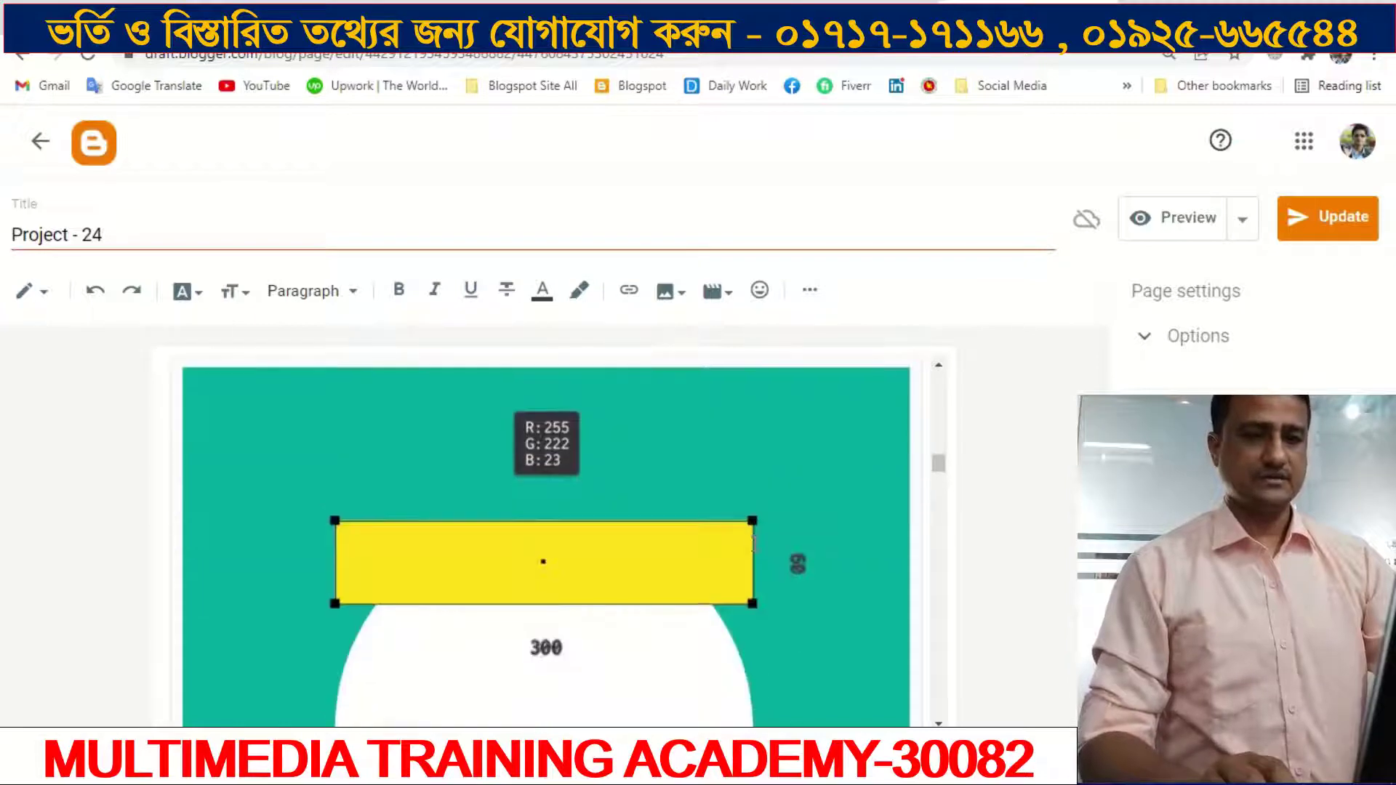
{"action": "scroll", "coordinate": [754, 545], "scroll_direction": "down", "scroll_amount": 2}
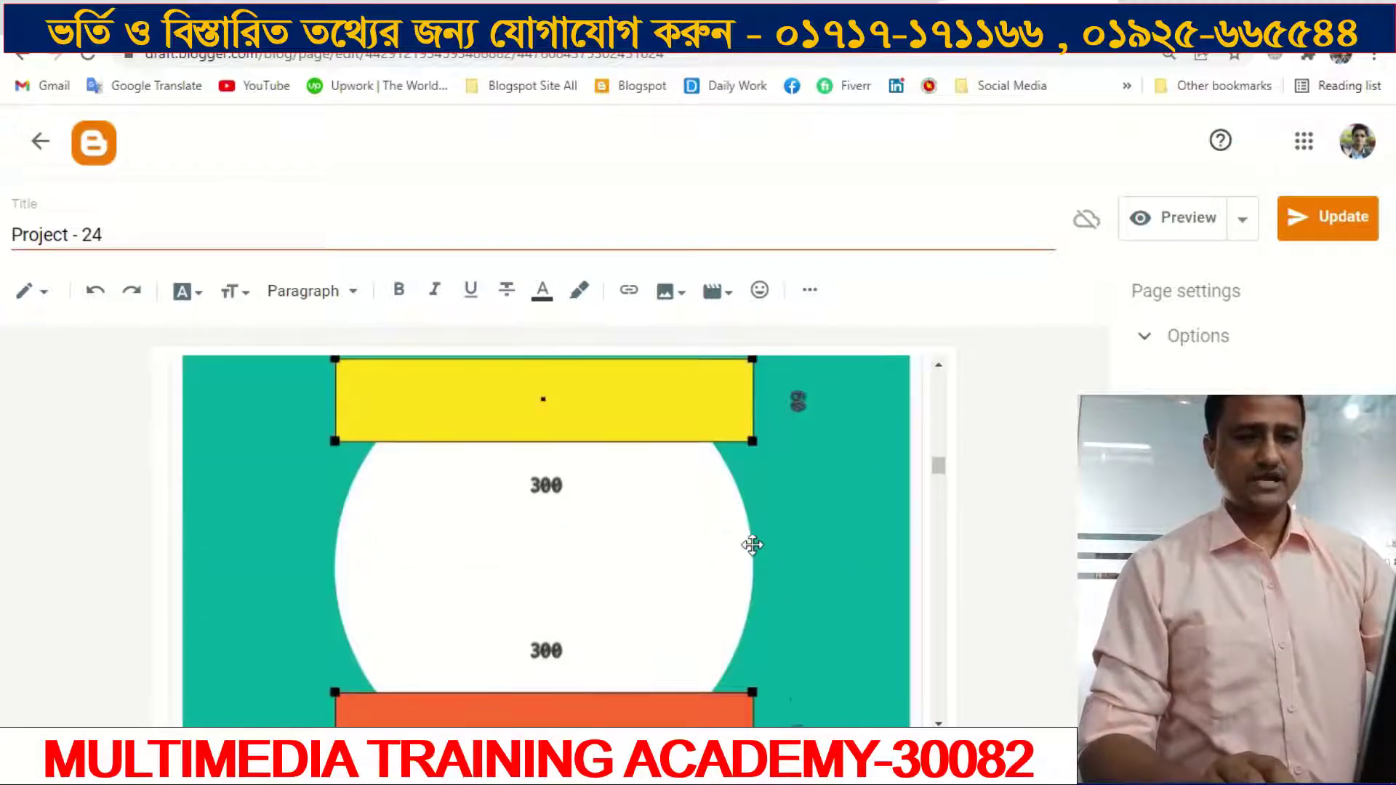
{"action": "scroll", "coordinate": [753, 546], "scroll_direction": "up", "scroll_amount": 1}
{"action": "scroll", "coordinate": [753, 546], "scroll_direction": "up", "scroll_amount": 1}
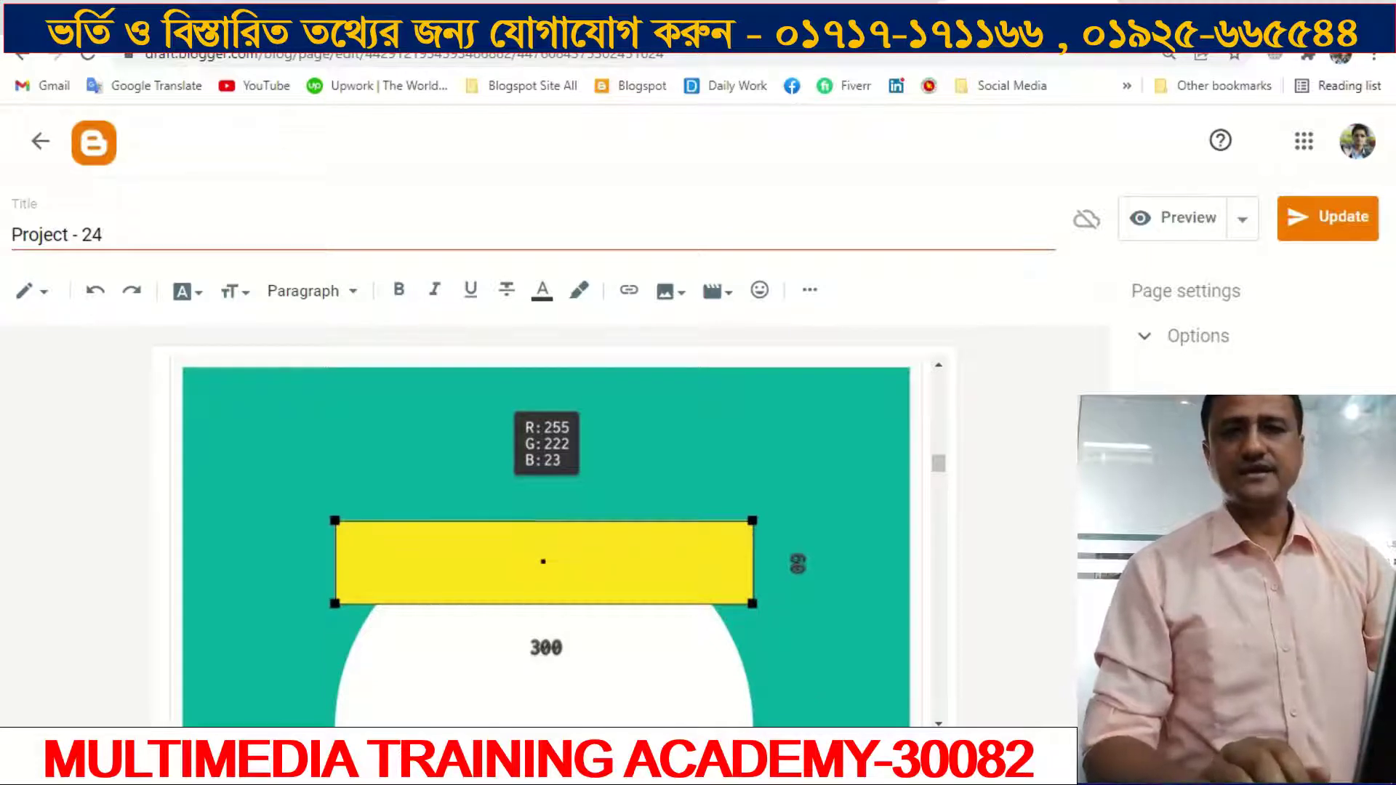
Step: Switch to Illustrator and create a 300 x 60 px rectangle above the circle
{"action": "key", "text": "alt+Tab"}
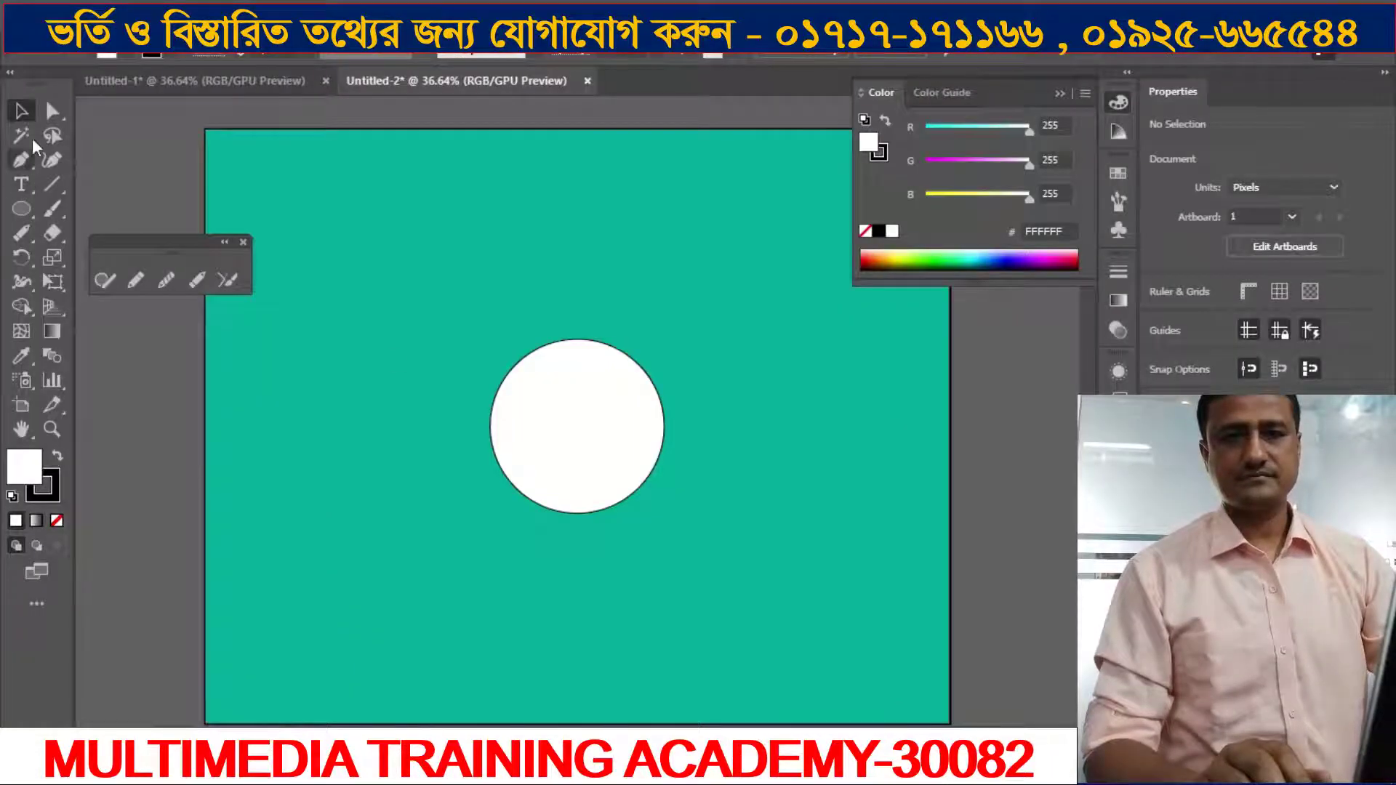
{"action": "left_click_drag", "start_coordinate": [21, 209], "coordinate": [128, 210]}
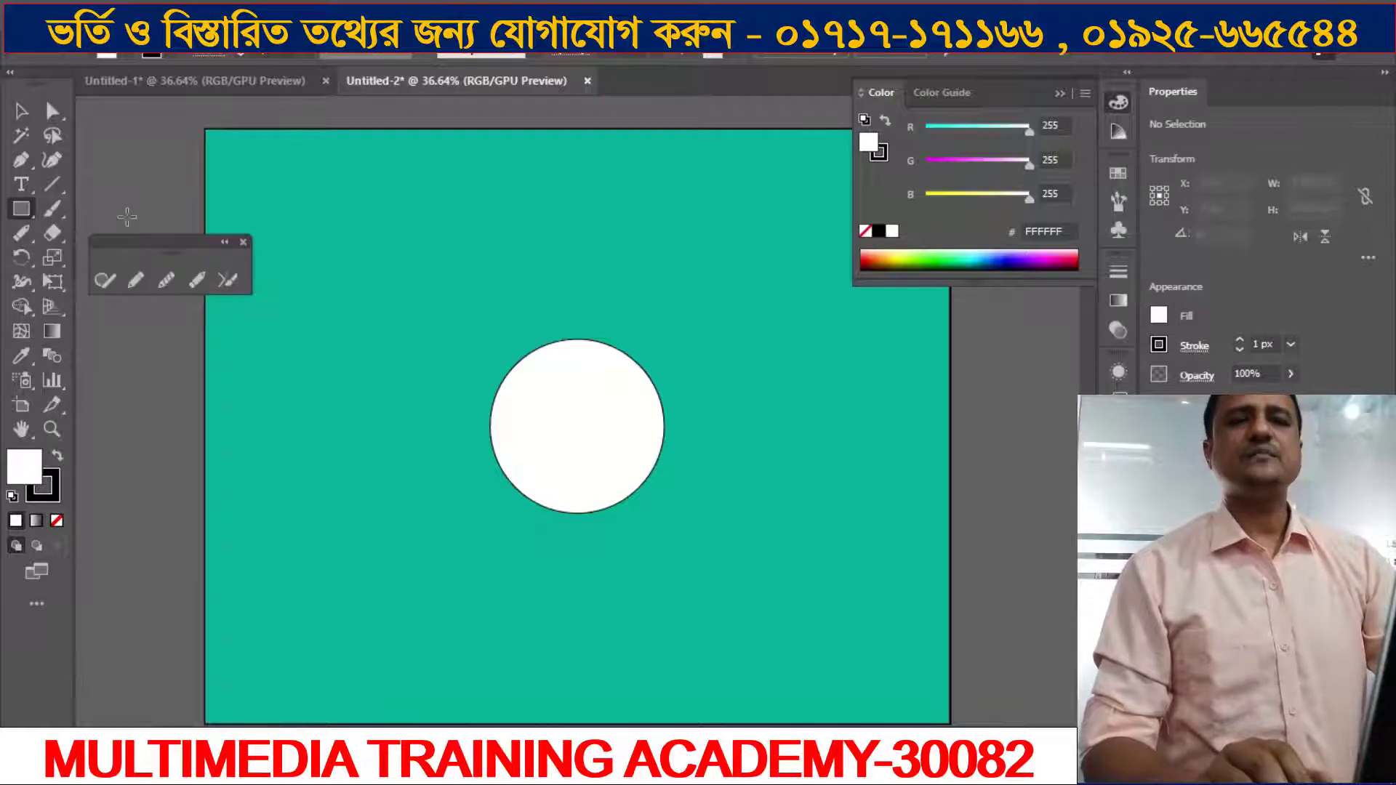
{"action": "left_click", "coordinate": [424, 275]}
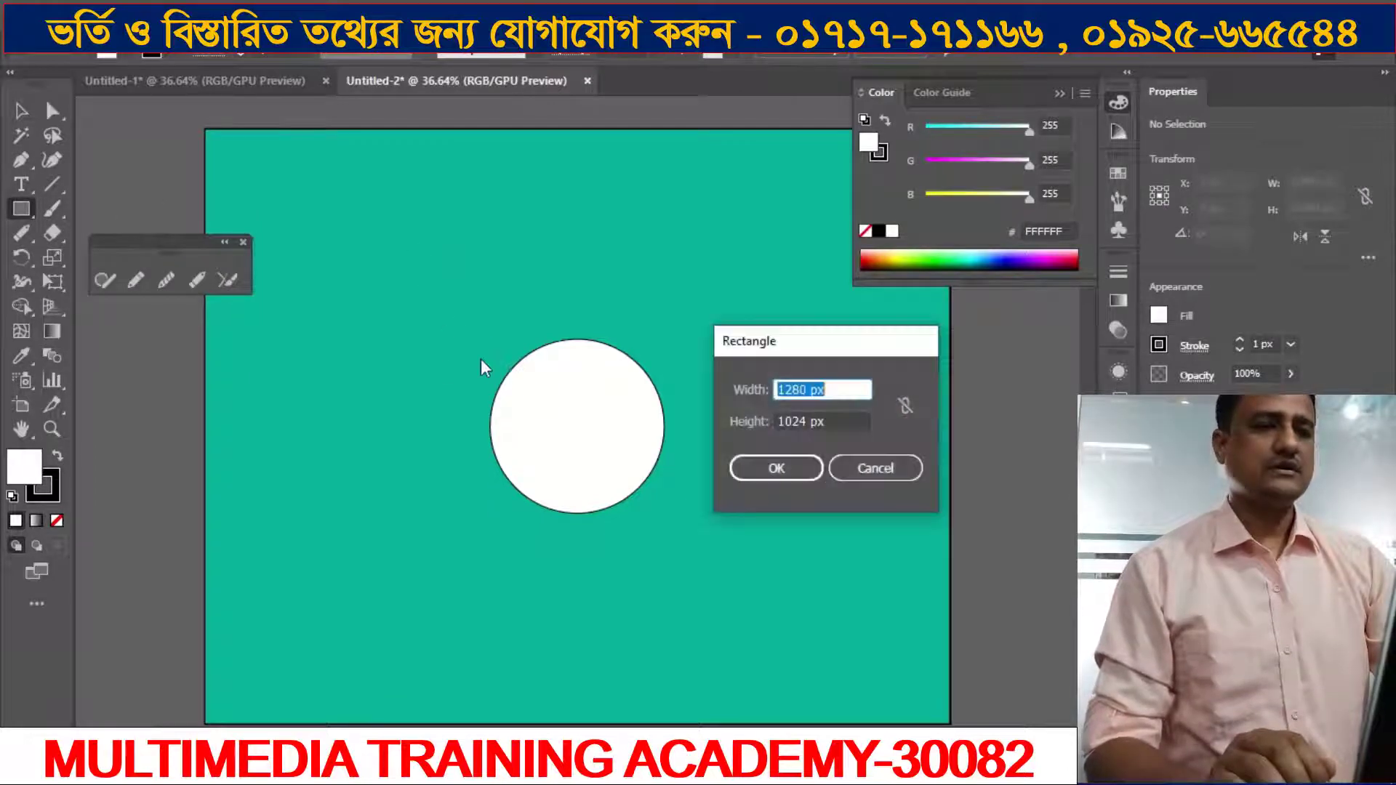
{"action": "left_click_drag", "start_coordinate": [805, 391], "coordinate": [744, 399]}
{"action": "key", "text": "BackSpace"}
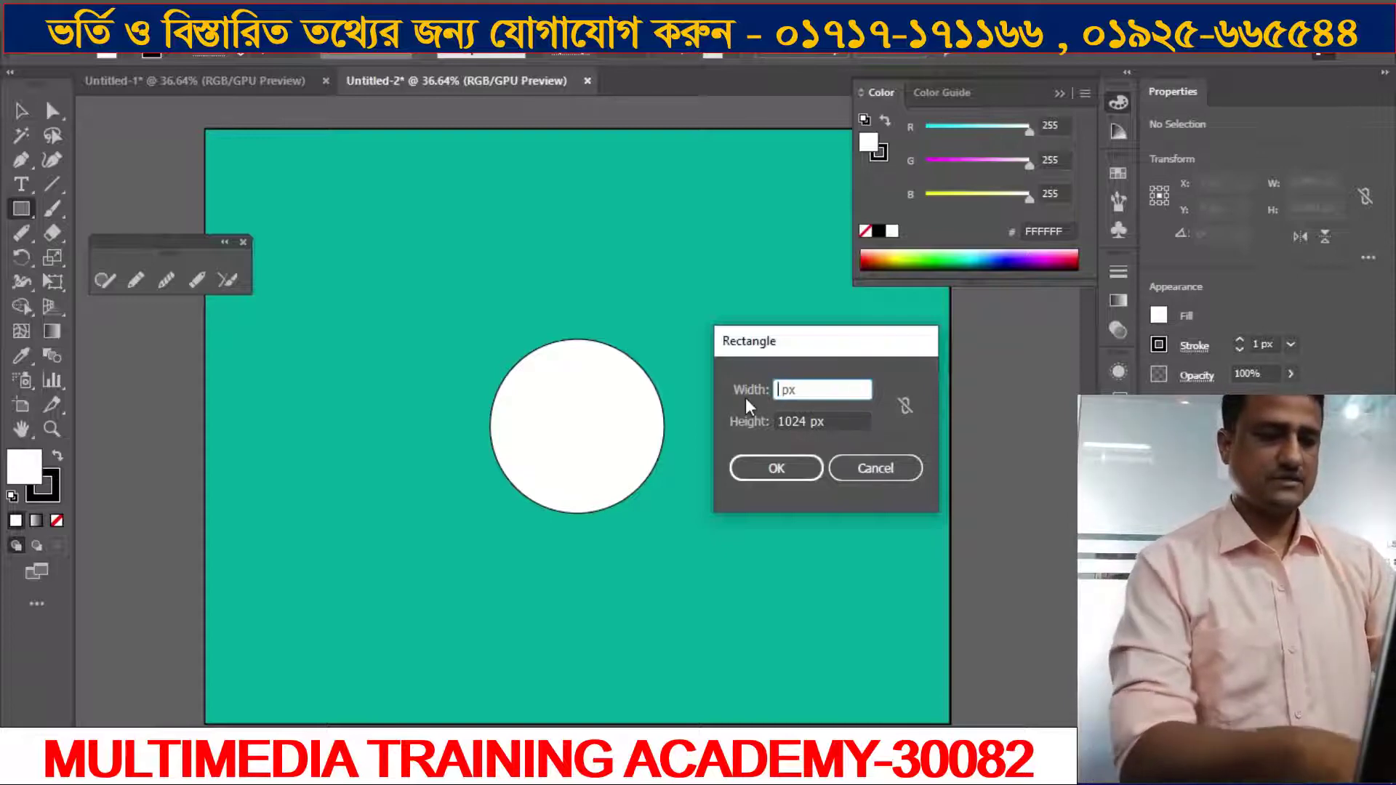
{"action": "type", "text": "300"}
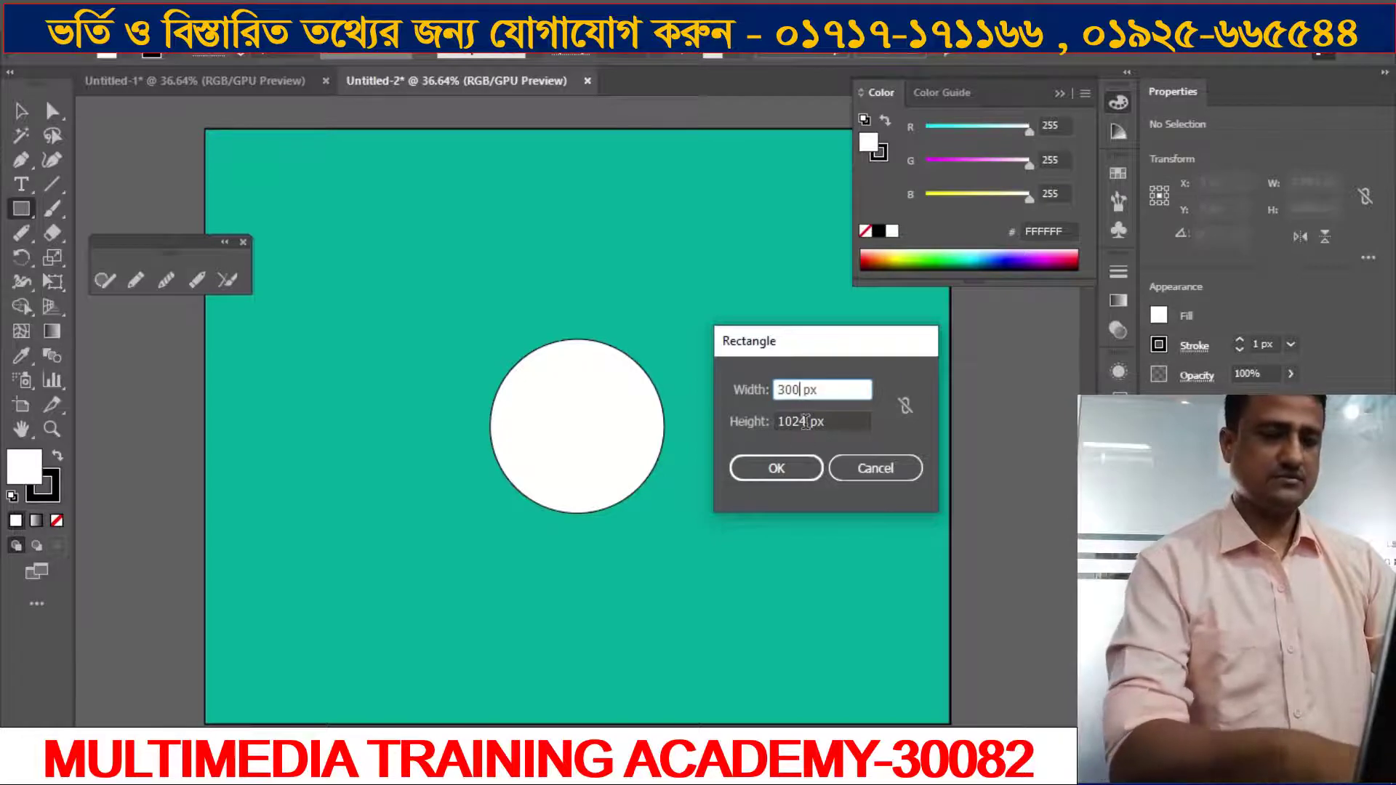
{"action": "left_click_drag", "start_coordinate": [804, 430], "coordinate": [741, 427]}
{"action": "type", "text": "60"}
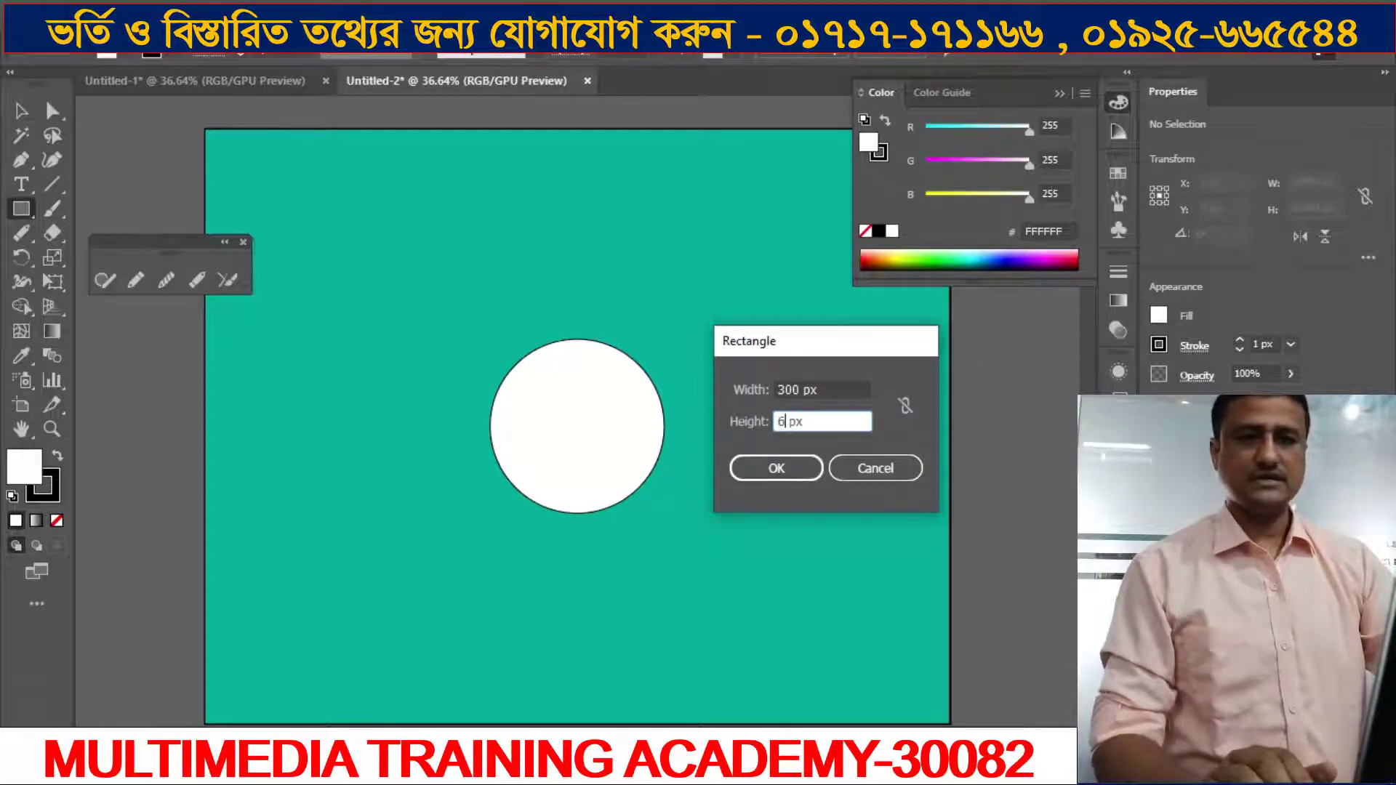
{"action": "left_click", "coordinate": [800, 471]}
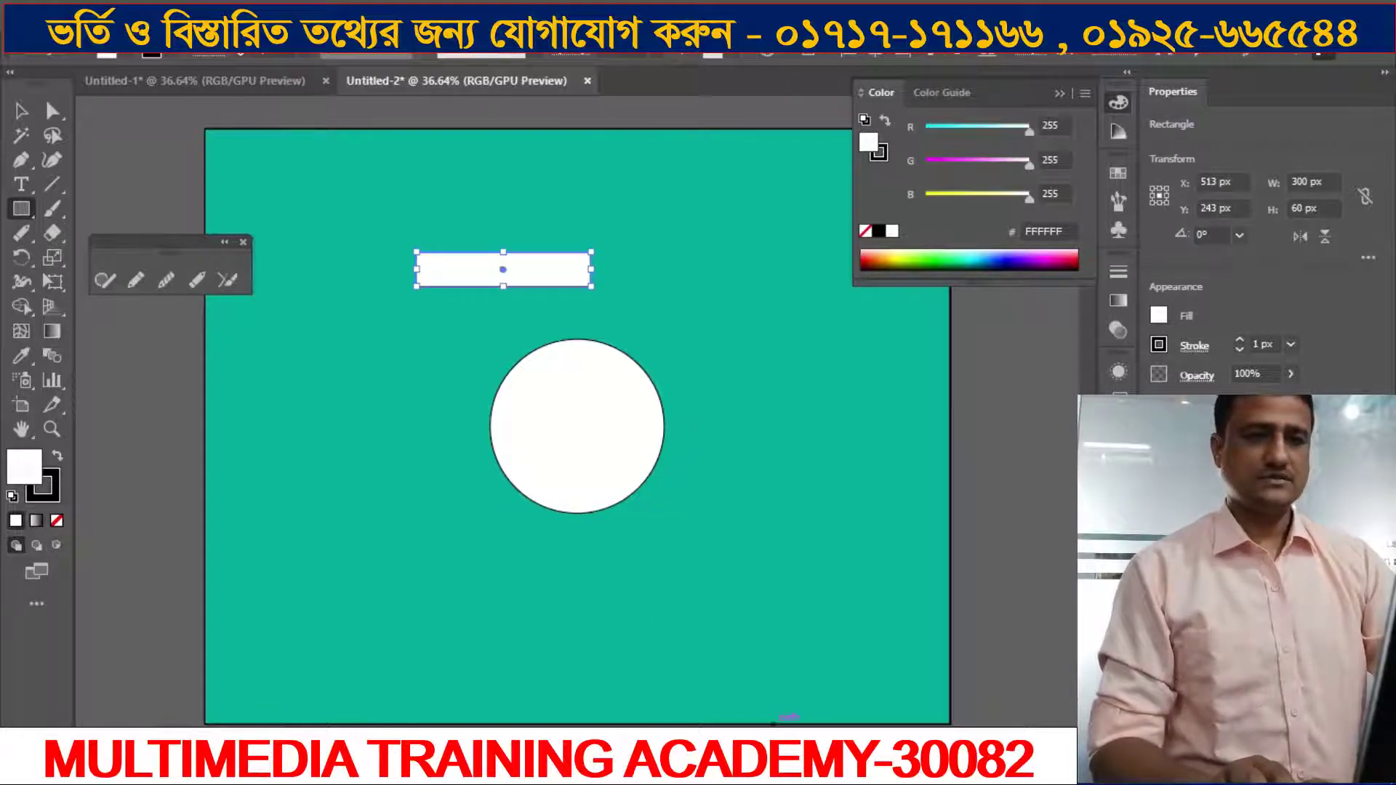
Step: Recheck the first rectangle's colour in the tutorial and fill the new rectangle with R 255, G 222, B 23
{"action": "left_click", "coordinate": [774, 769]}
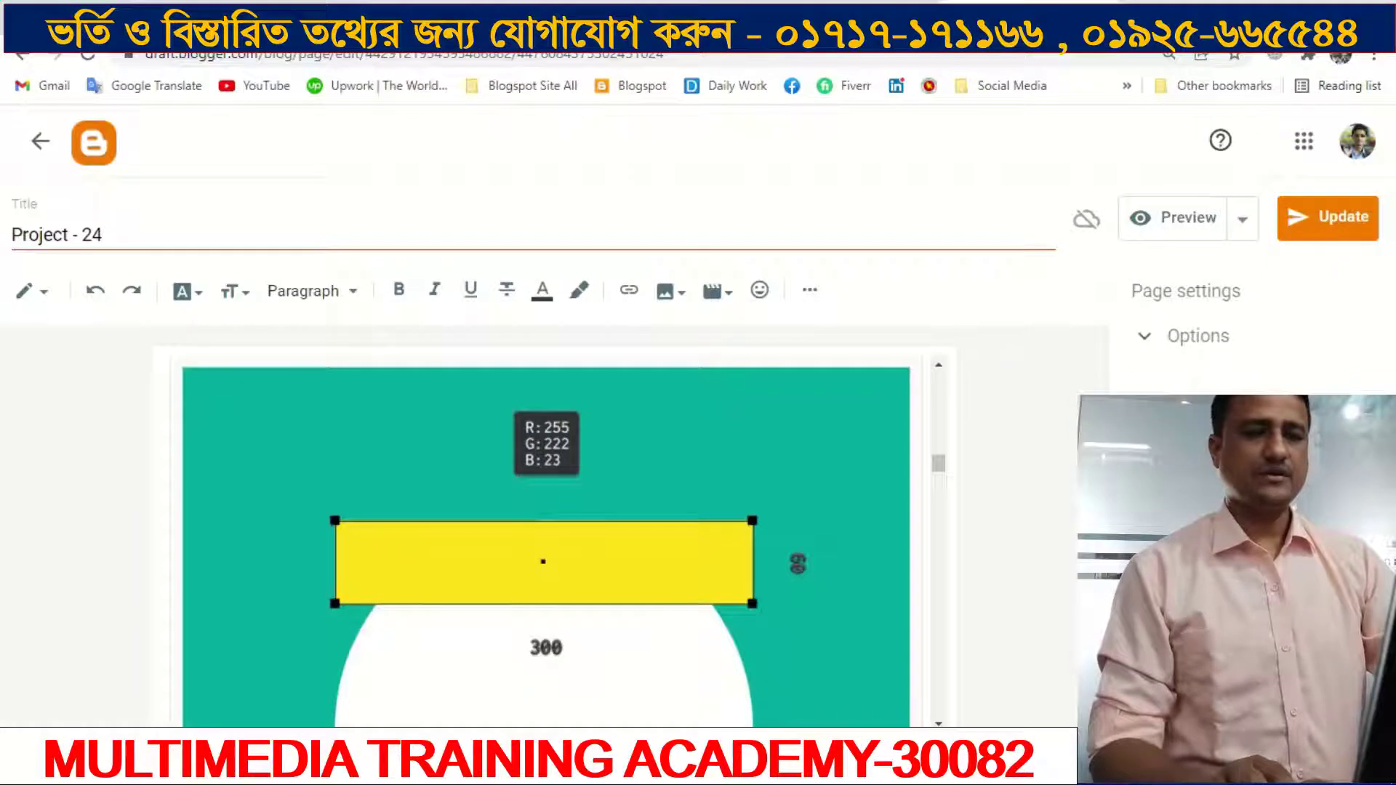
{"action": "scroll", "coordinate": [837, 583], "scroll_direction": "down", "scroll_amount": 3}
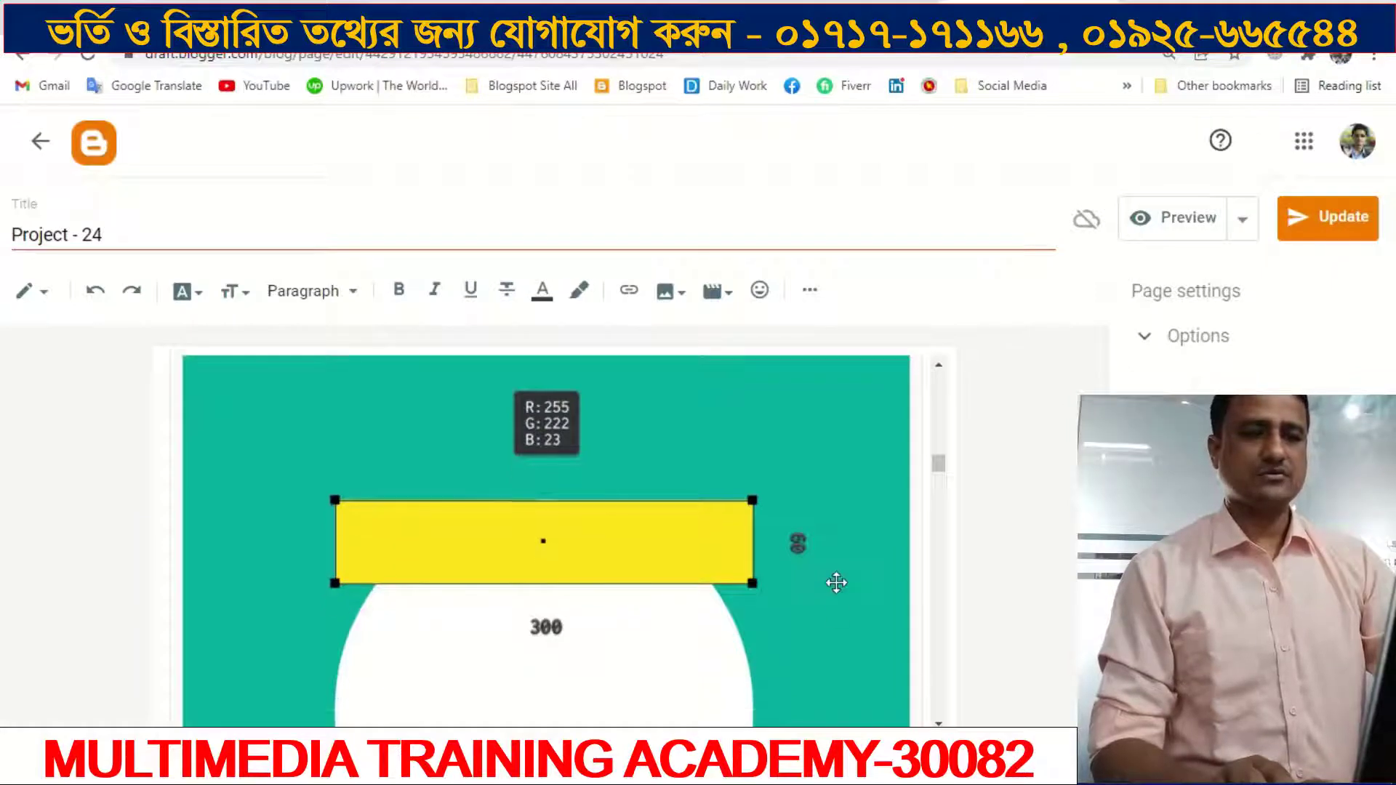
{"action": "scroll", "coordinate": [836, 583], "scroll_direction": "up", "scroll_amount": 4}
{"action": "scroll", "coordinate": [836, 582], "scroll_direction": "up", "scroll_amount": 3}
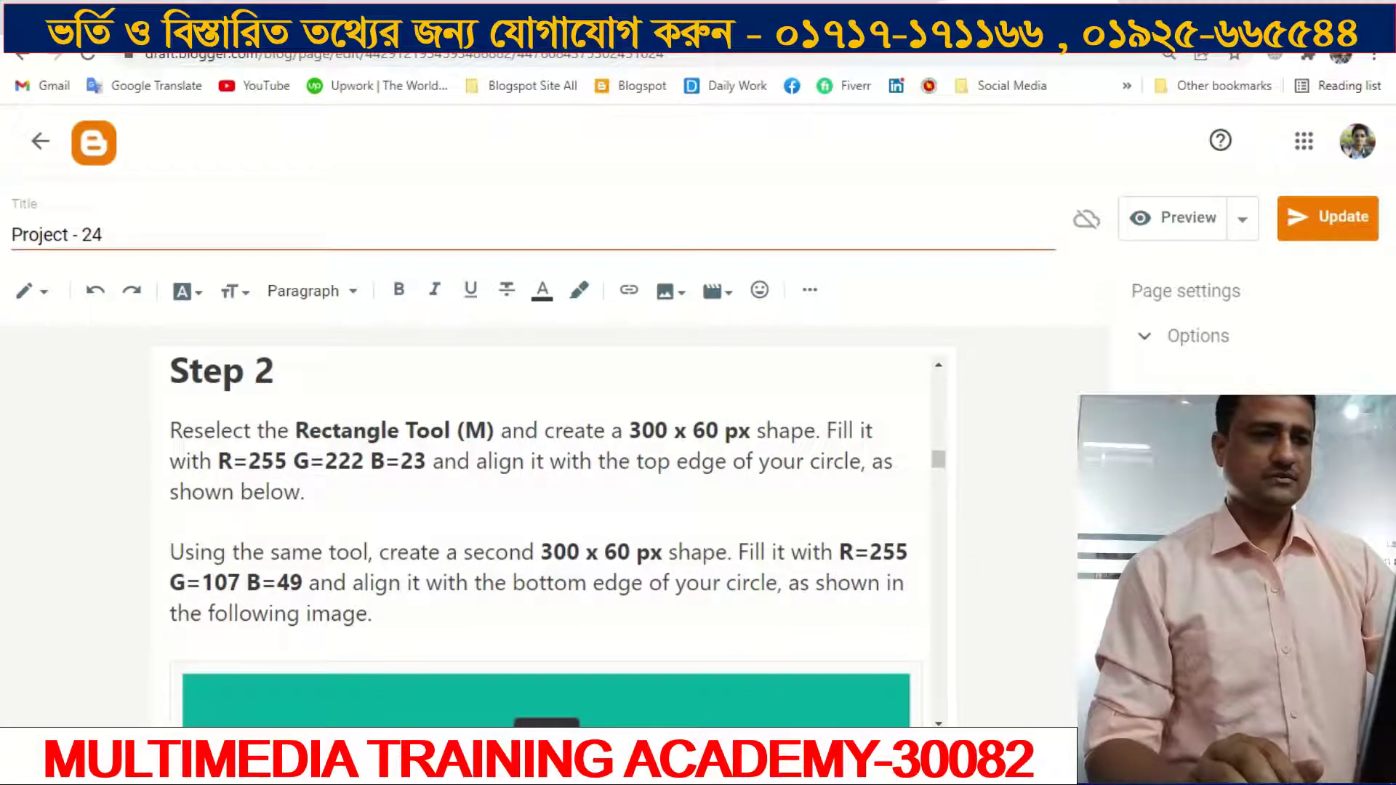
{"action": "key", "text": "alt+Tab"}
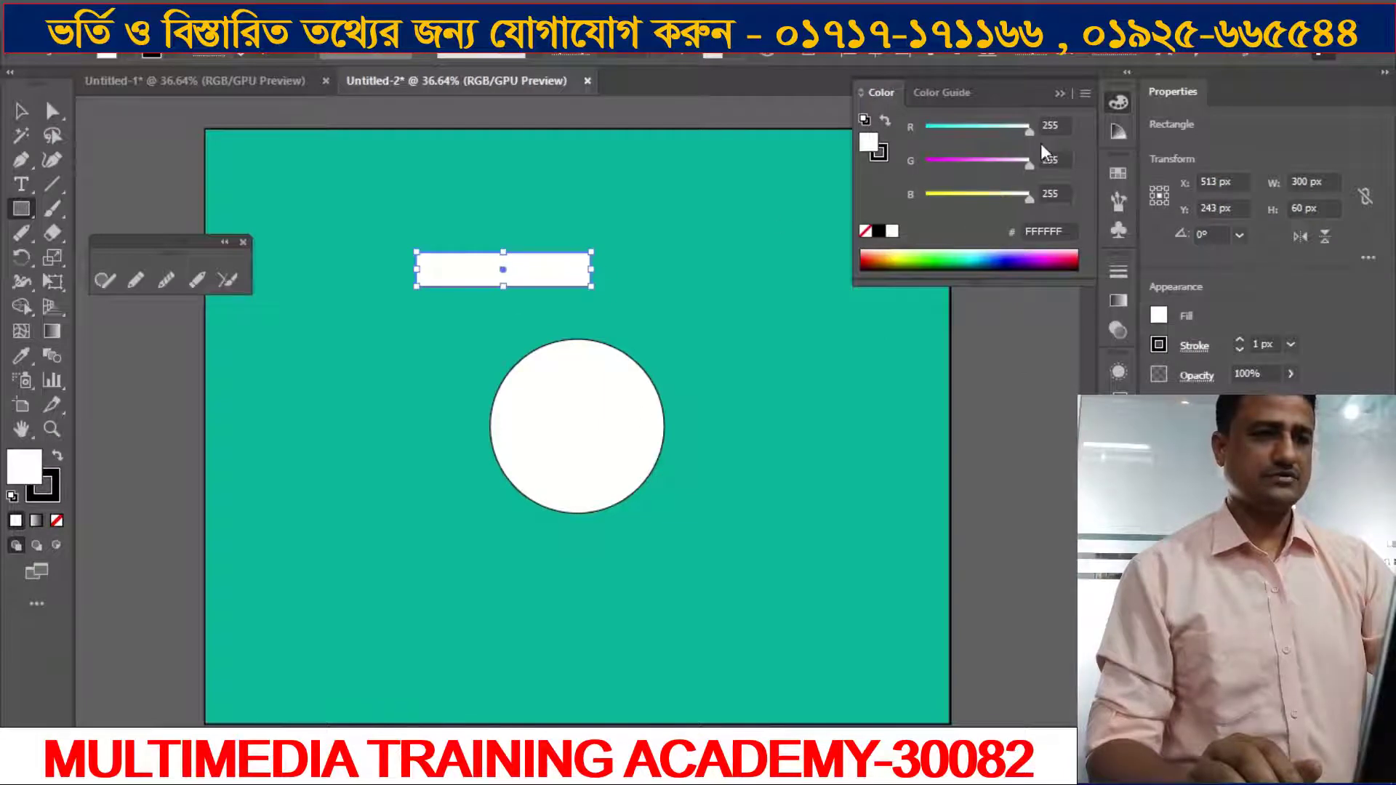
{"action": "left_click", "coordinate": [1058, 126]}
{"action": "left_click", "coordinate": [1063, 166]}
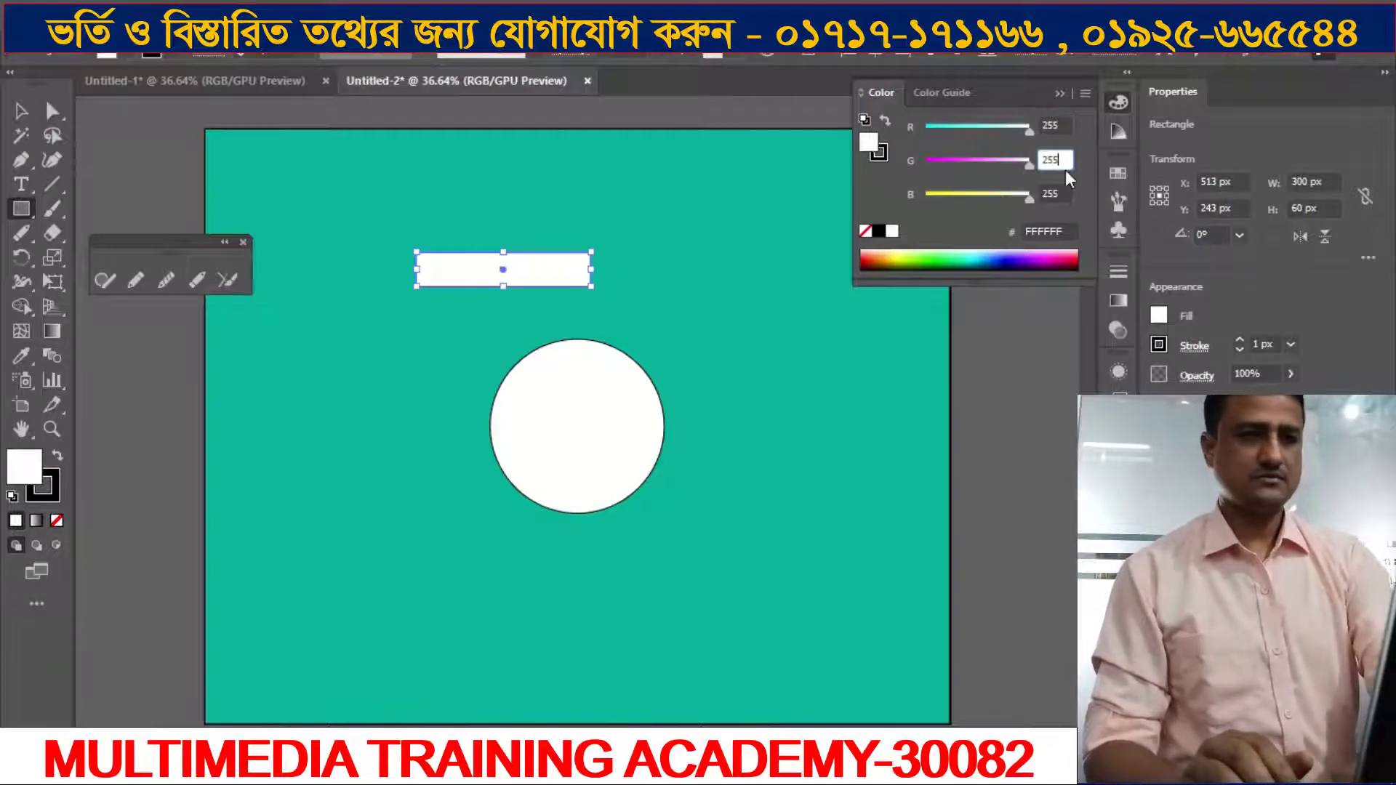
{"action": "type", "text": "2"}
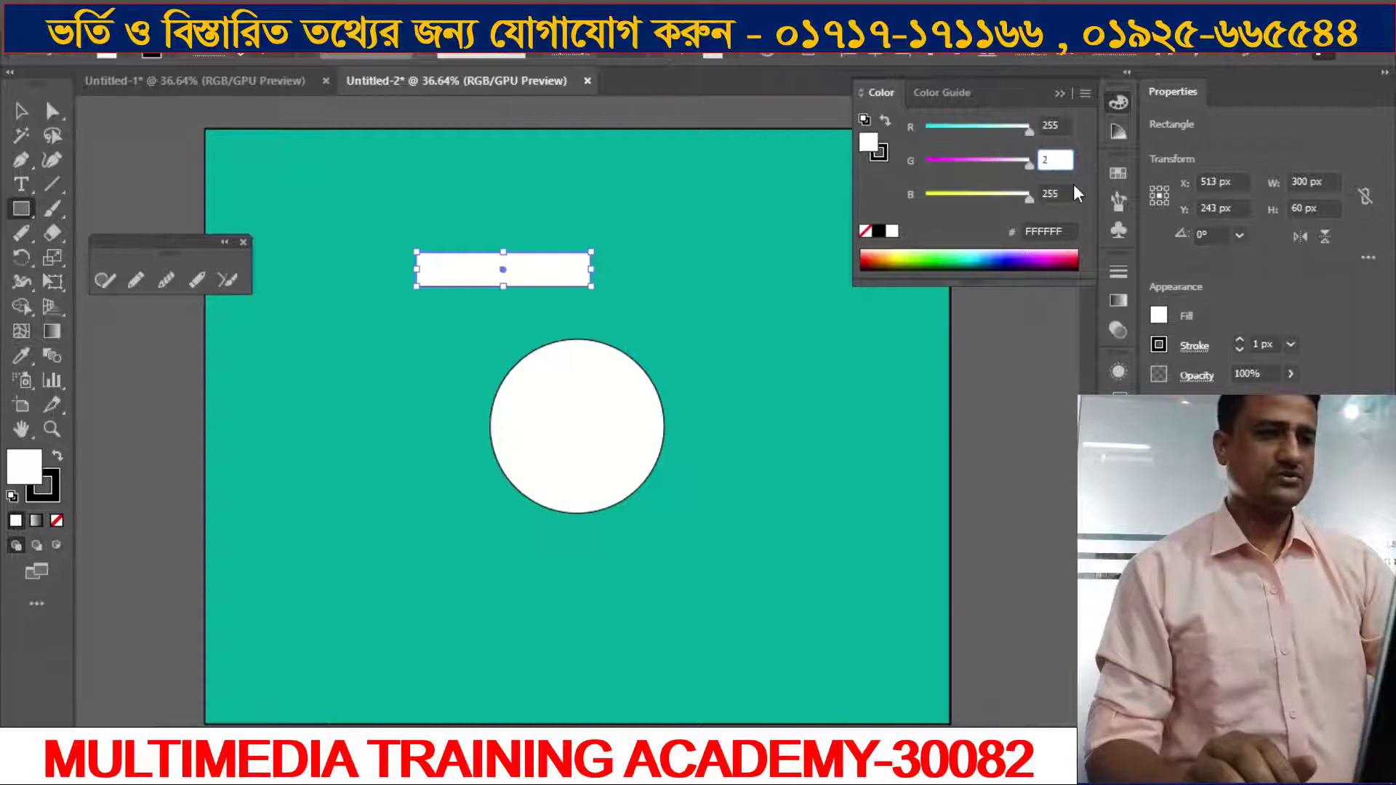
{"action": "type", "text": "22"}
{"action": "left_click", "coordinate": [1056, 194]}
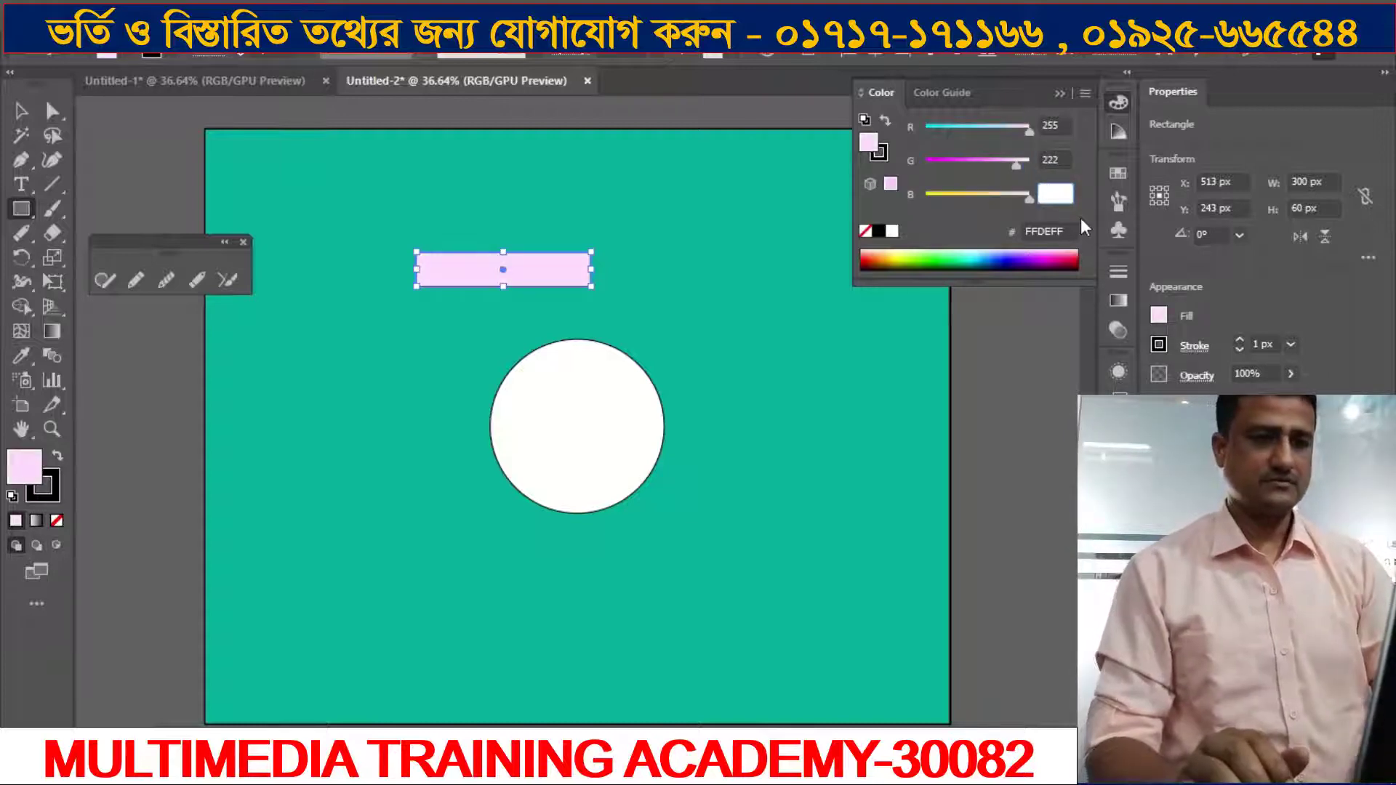
{"action": "type", "text": "23"}
{"action": "key", "text": "Return"}
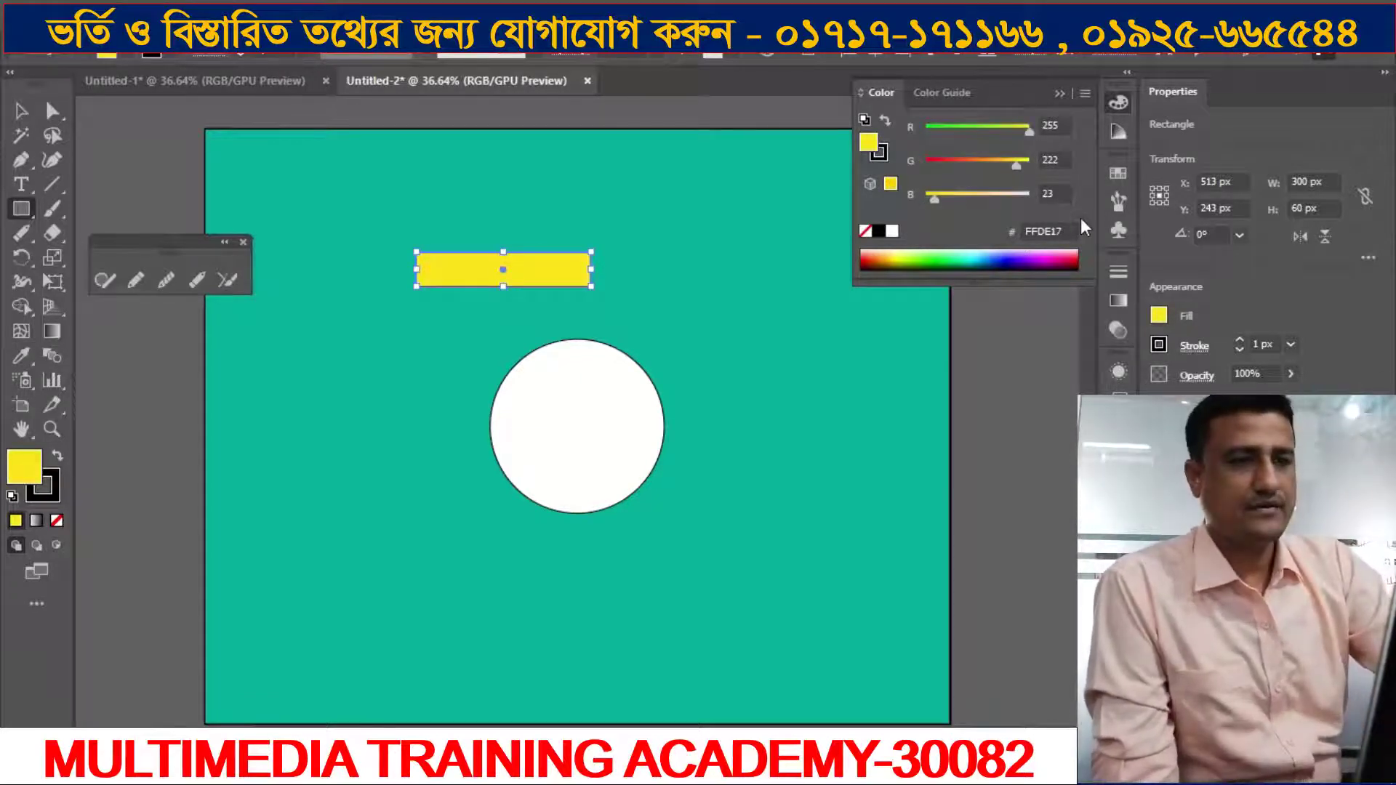
Step: Check the rectangle placement in the tutorial image and move the yellow rectangle onto the circle's top edge, centred horizontally
{"action": "key", "text": "alt+Tab"}
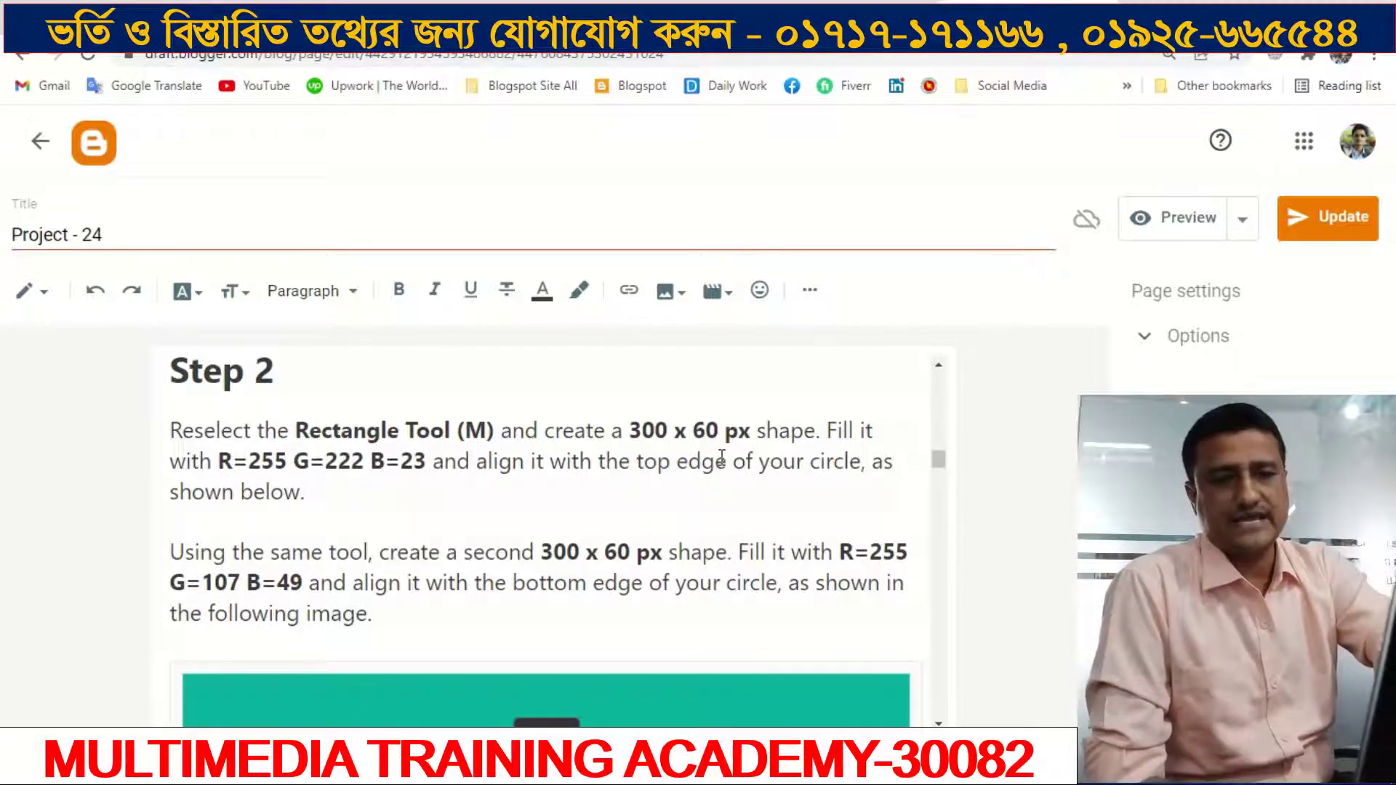
{"action": "scroll", "coordinate": [721, 457], "scroll_direction": "down", "scroll_amount": 8}
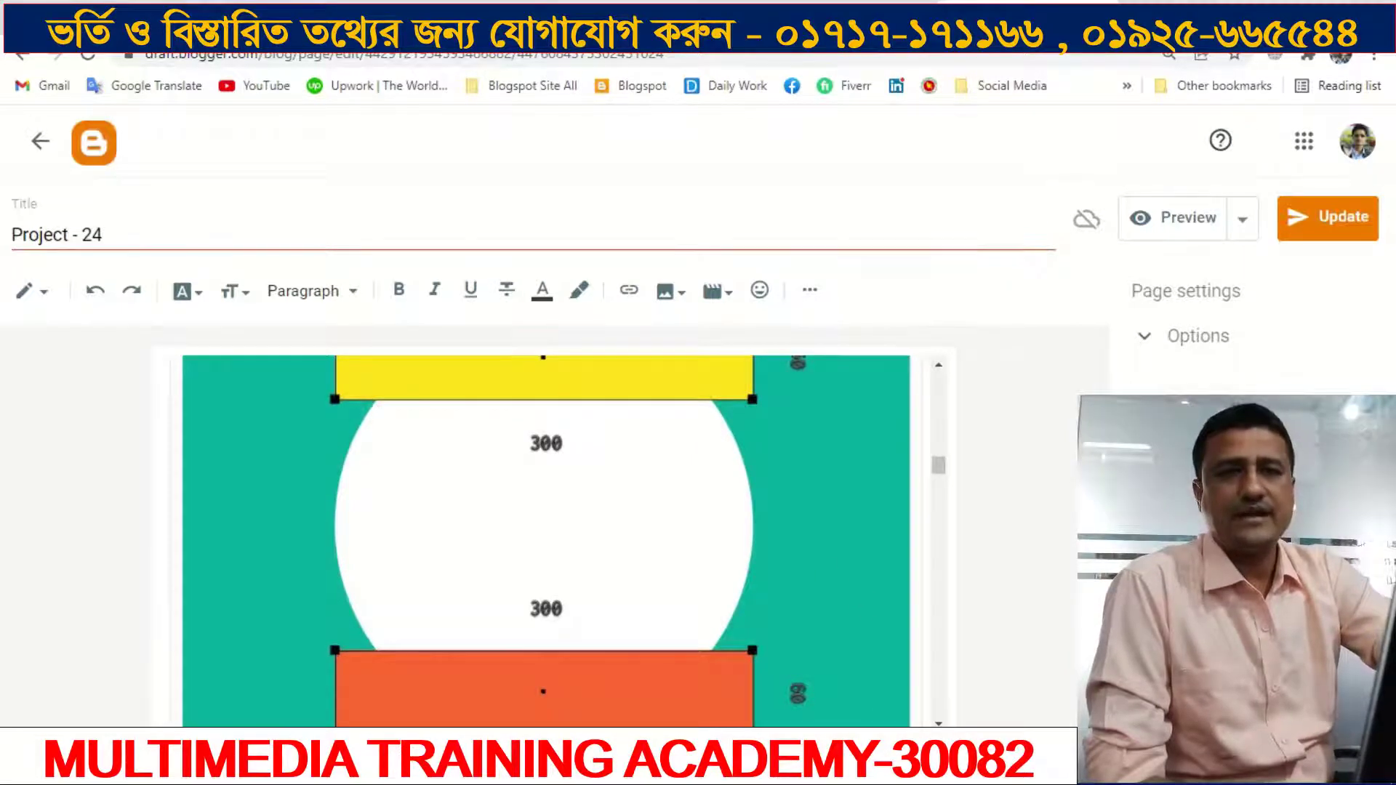
{"action": "left_click", "coordinate": [883, 762]}
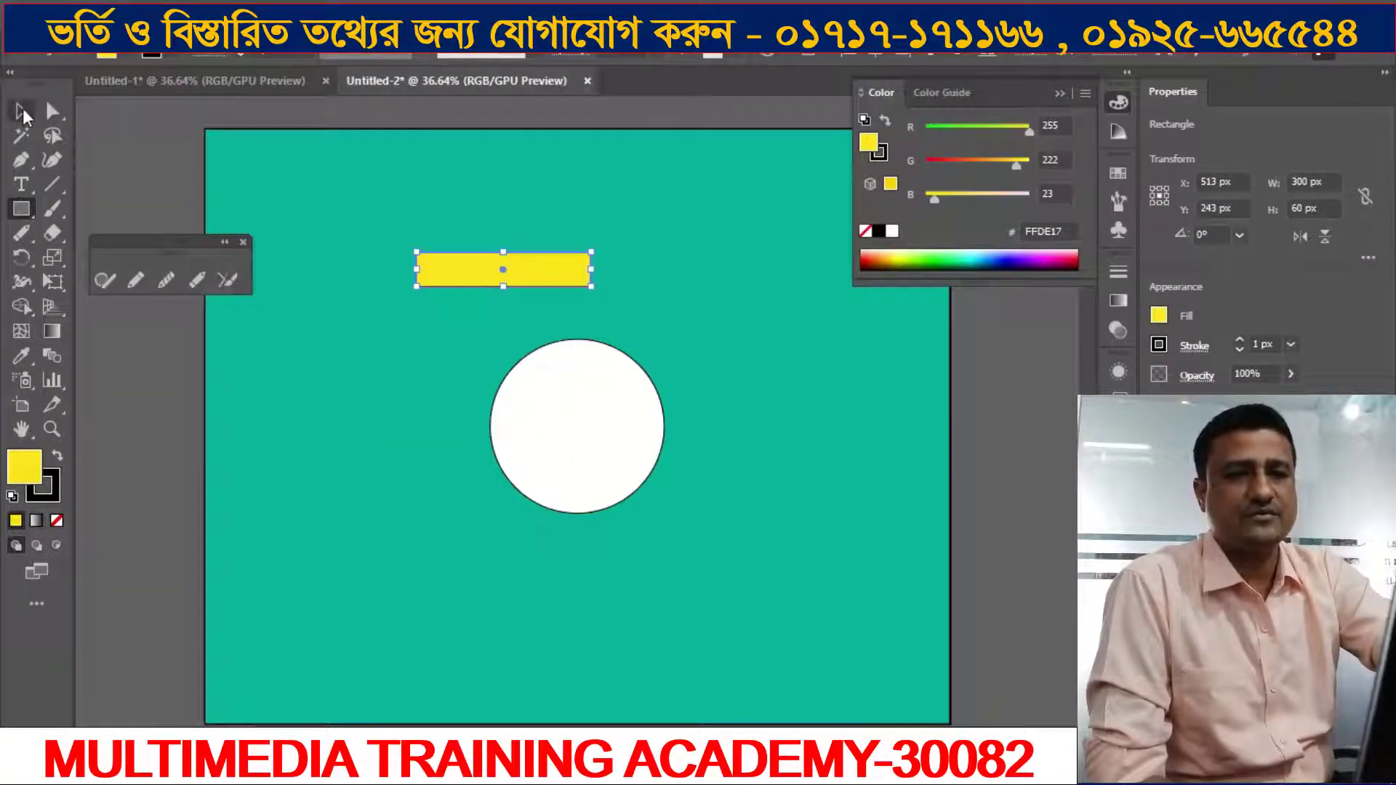
{"action": "left_click", "coordinate": [21, 111]}
{"action": "left_click_drag", "start_coordinate": [471, 285], "coordinate": [550, 371]}
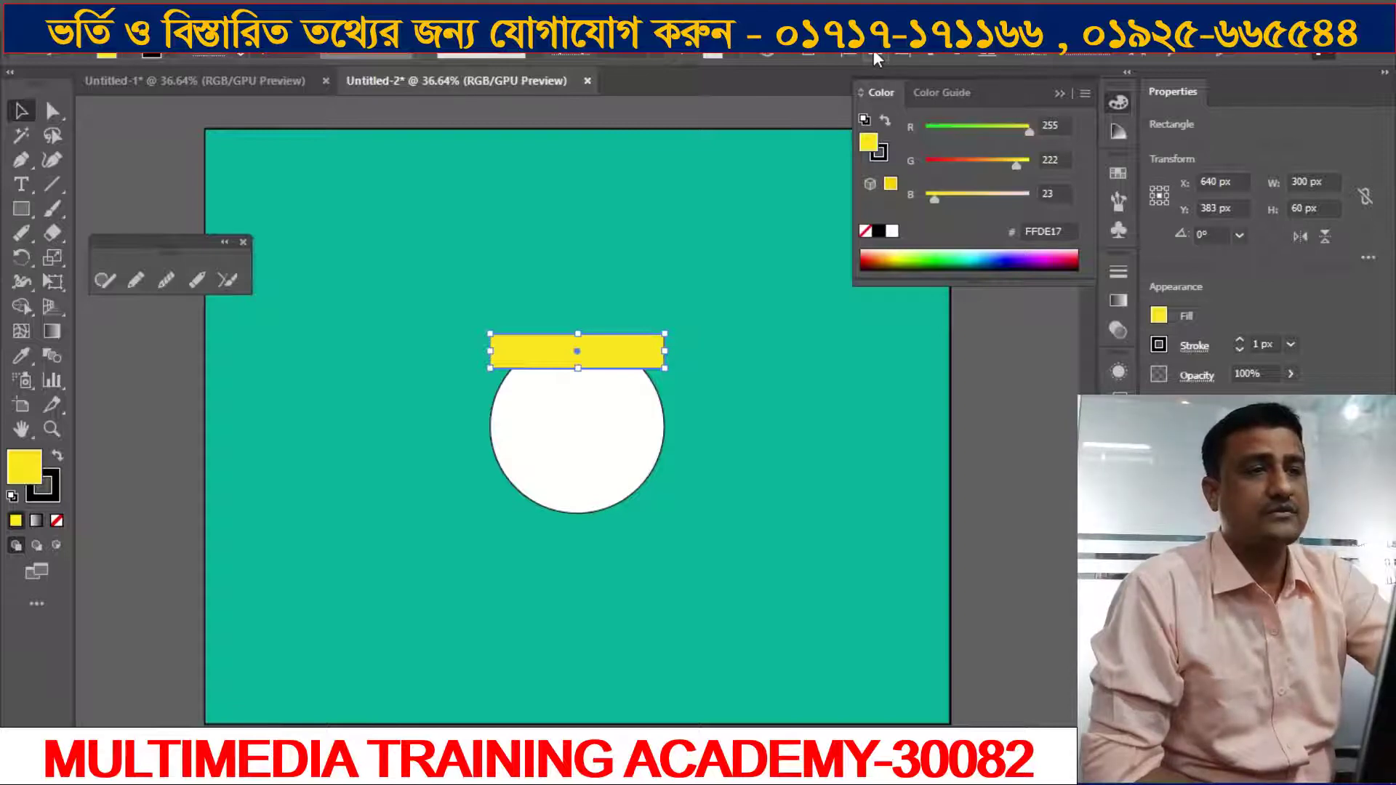
Step: Try centring the yellow rectangle vertically on the artboard and moving it to the circle's bottom edge, undoing each attempt
{"action": "left_click", "coordinate": [959, 49]}
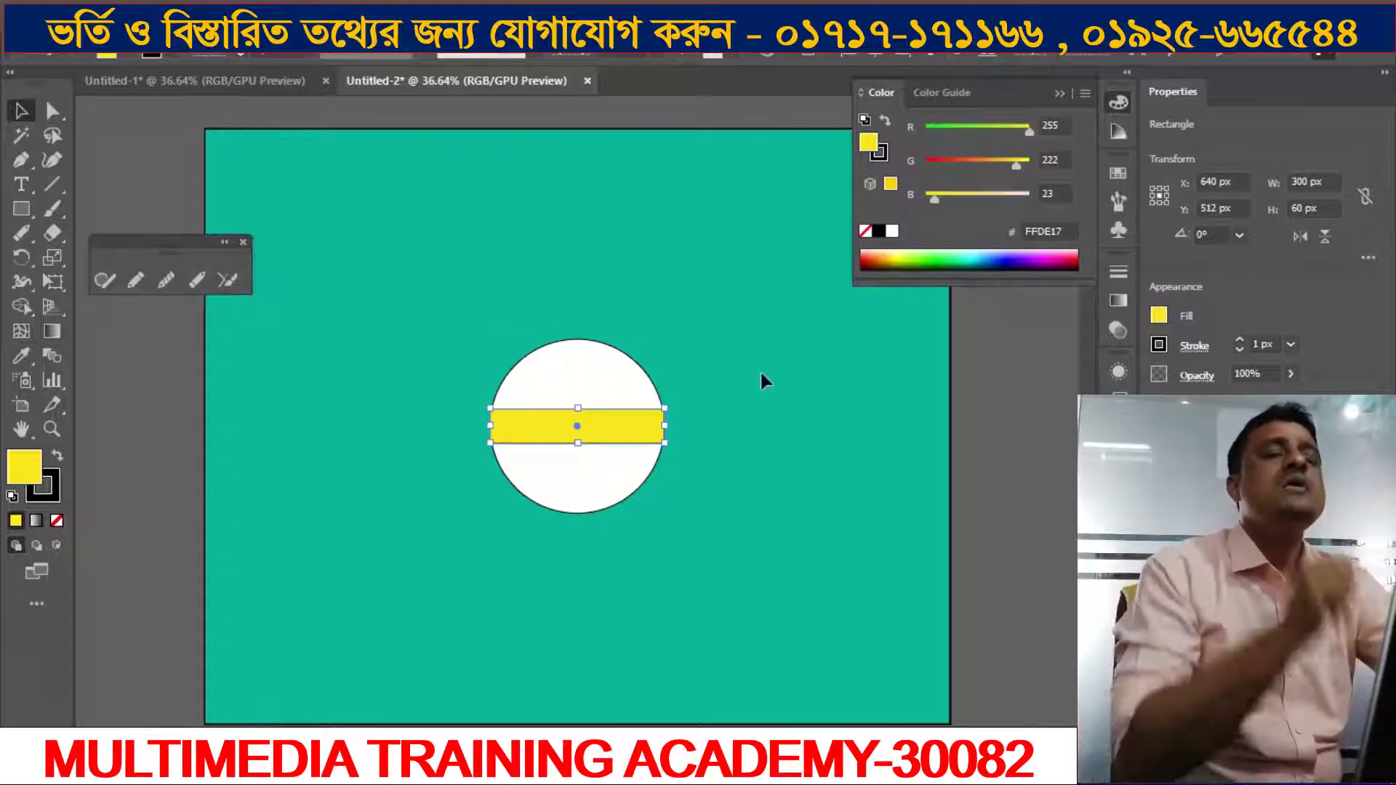
{"action": "key", "text": "ctrl+z"}
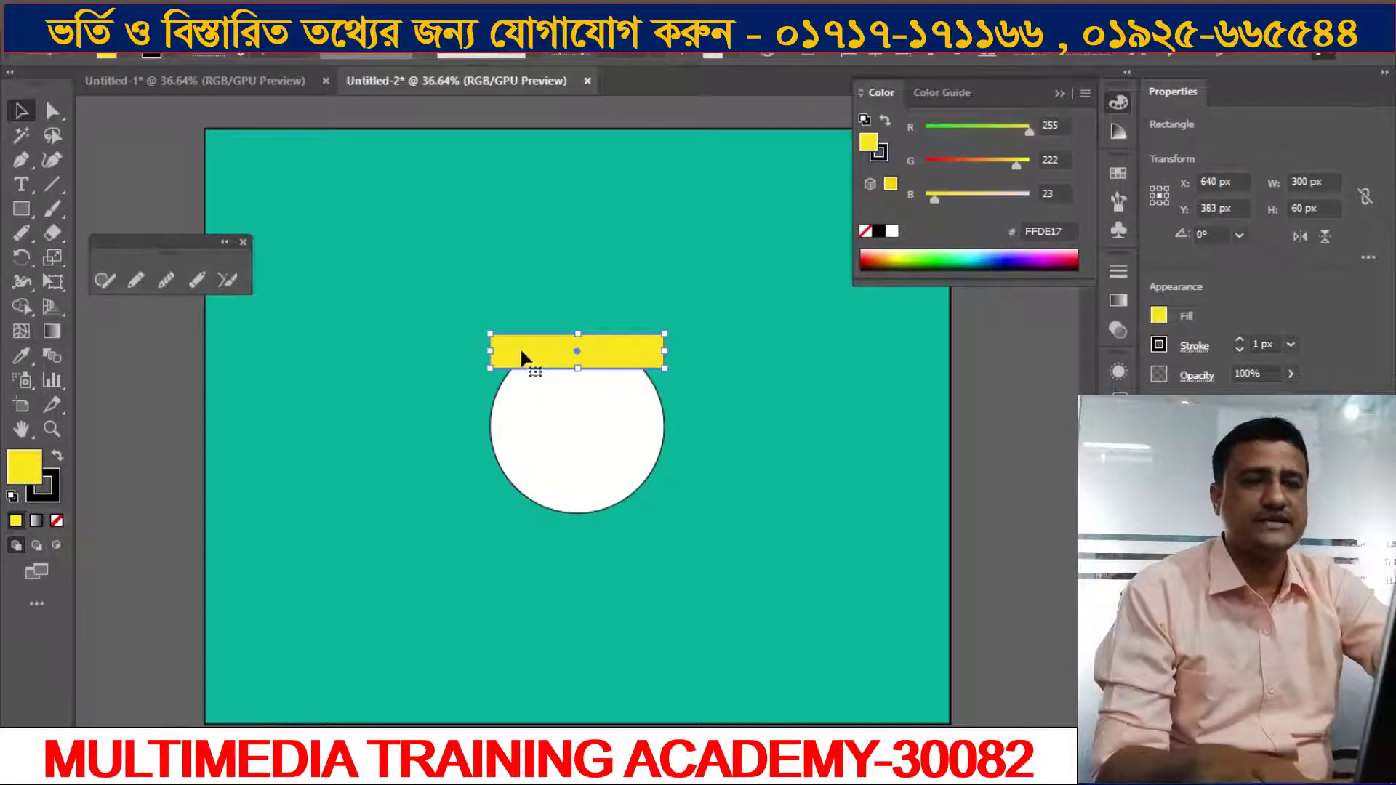
{"action": "left_click_drag", "start_coordinate": [521, 352], "coordinate": [524, 495]}
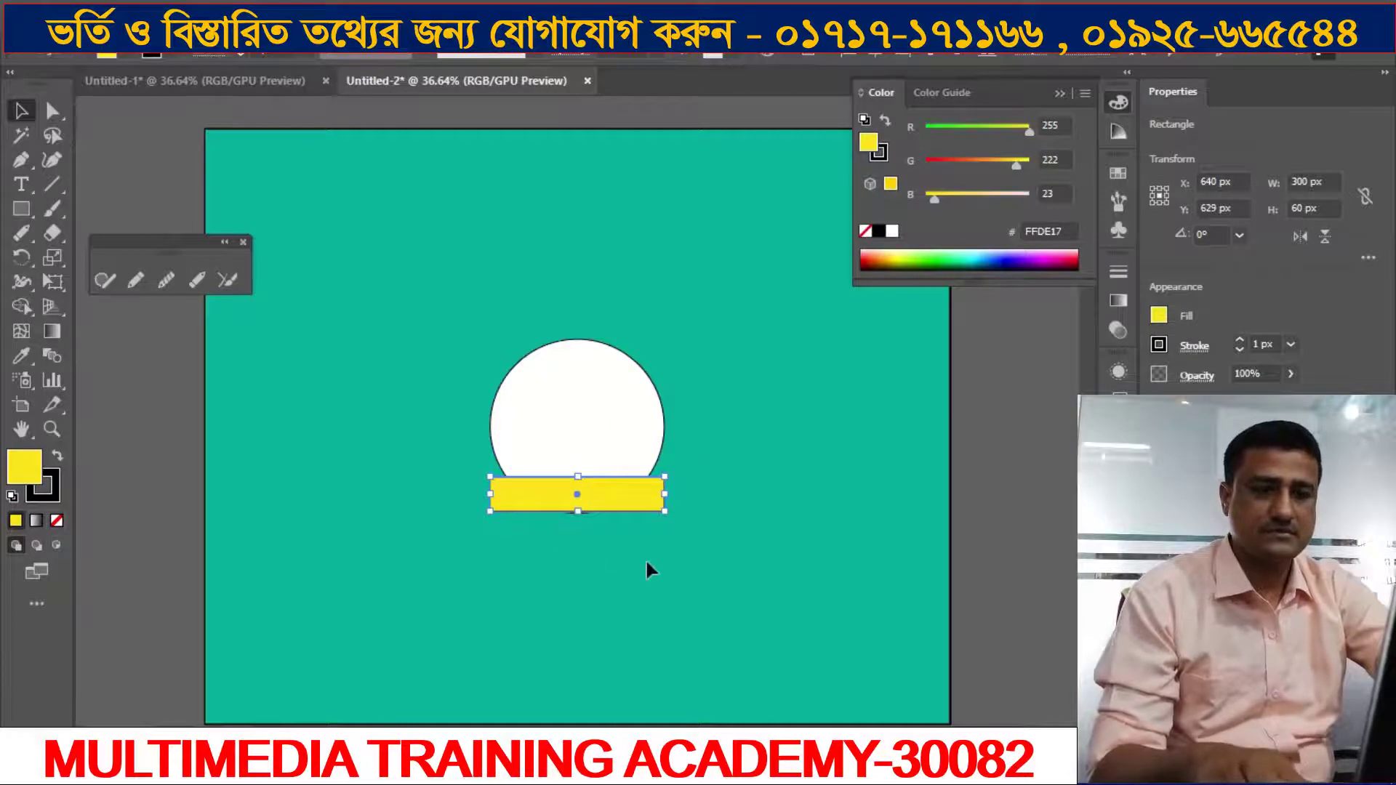
{"action": "key", "text": "ctrl+z"}
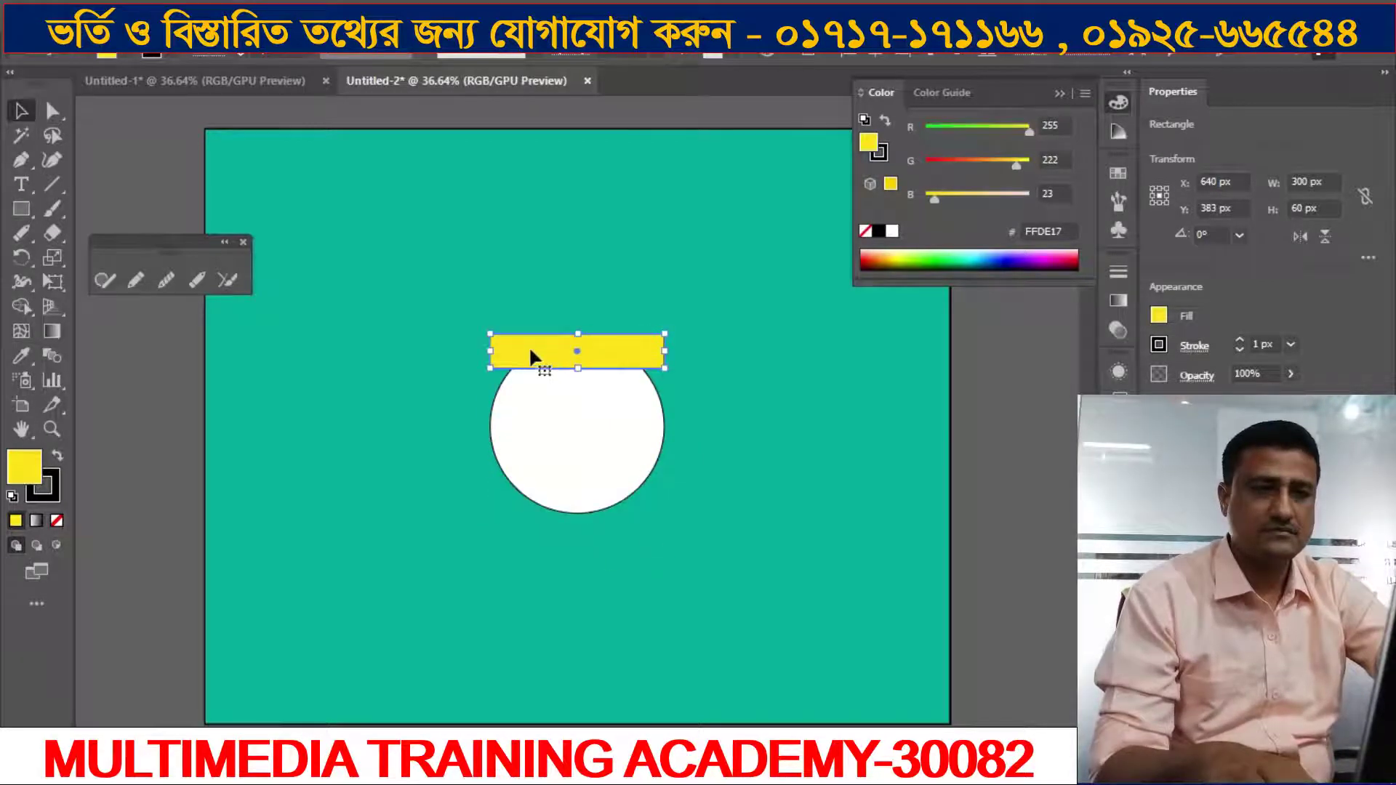
Step: Duplicate the yellow rectangle onto the circle's bottom edge, nudge the copy up and centre it horizontally on the artboard
{"action": "left_click_drag", "start_coordinate": [530, 352], "coordinate": [541, 505]}
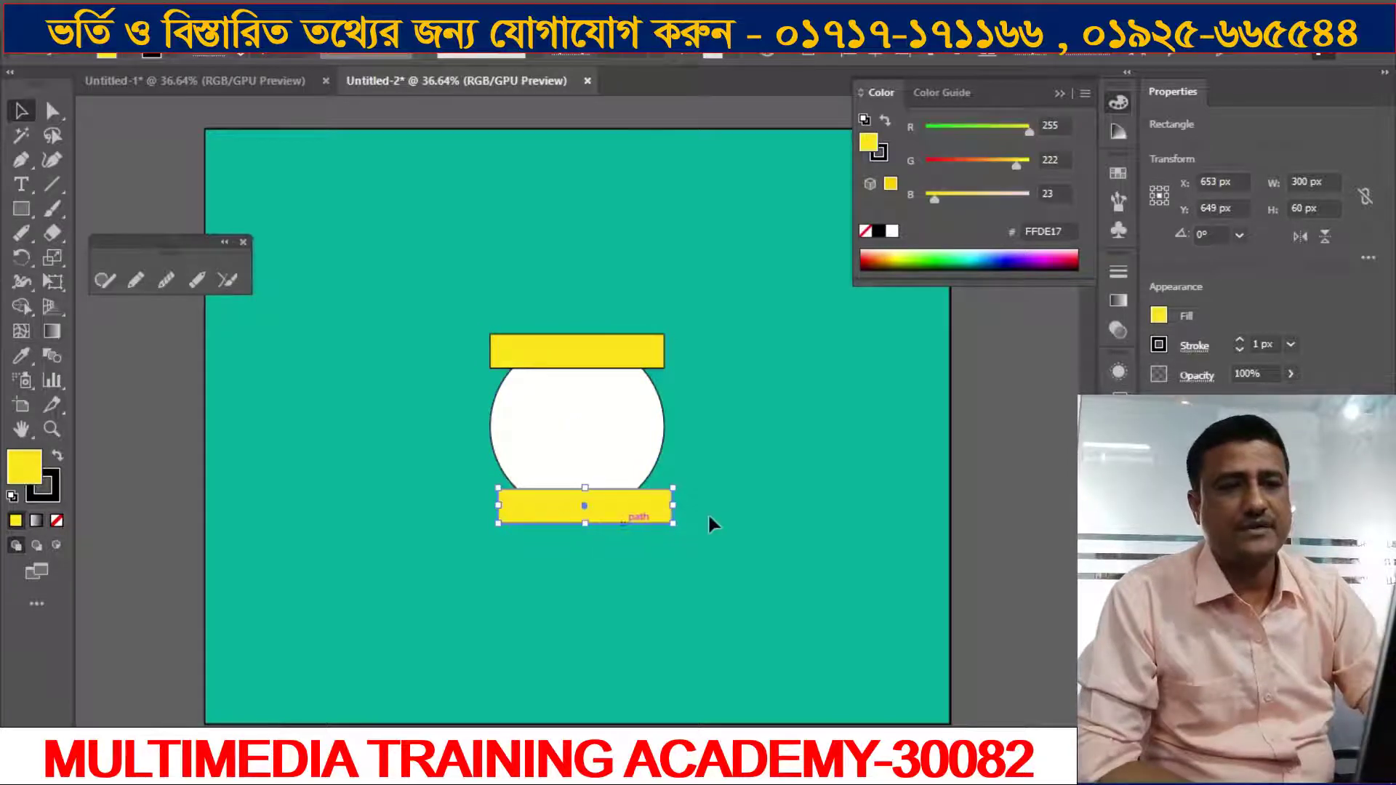
{"action": "key", "text": "Up"}
{"action": "key", "text": "Up"}
{"action": "key", "text": "Up"}
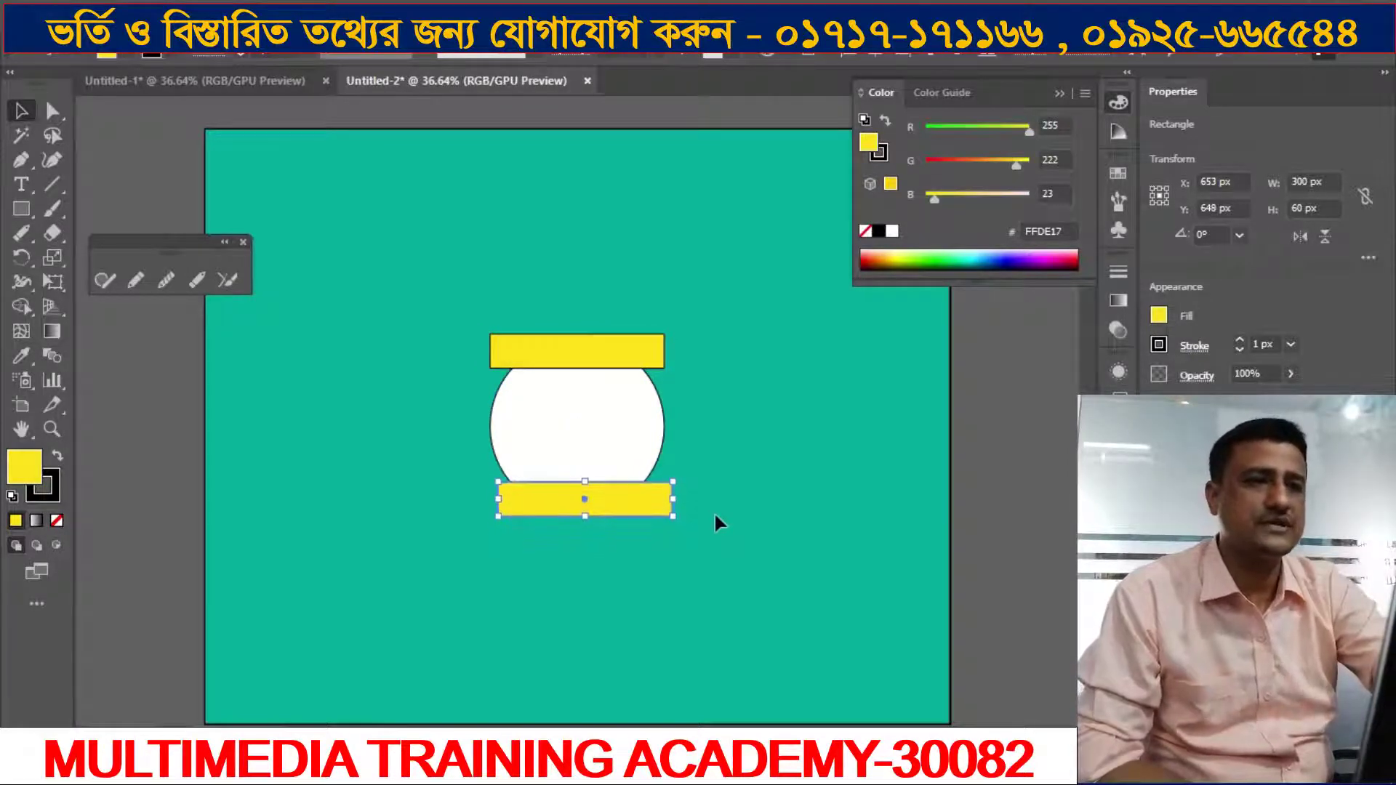
{"action": "key", "text": "Up"}
{"action": "key", "text": "Up"}
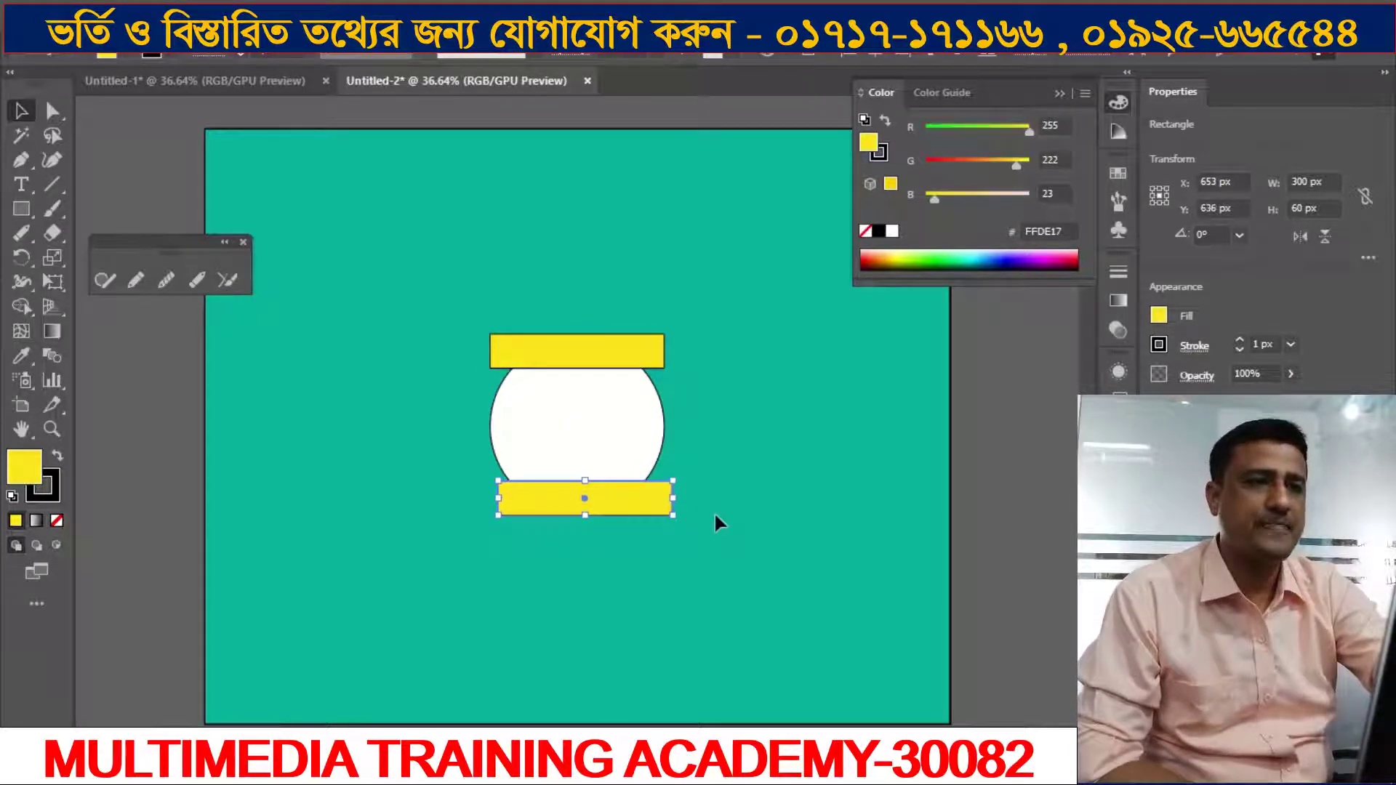
{"action": "left_click", "coordinate": [874, 49]}
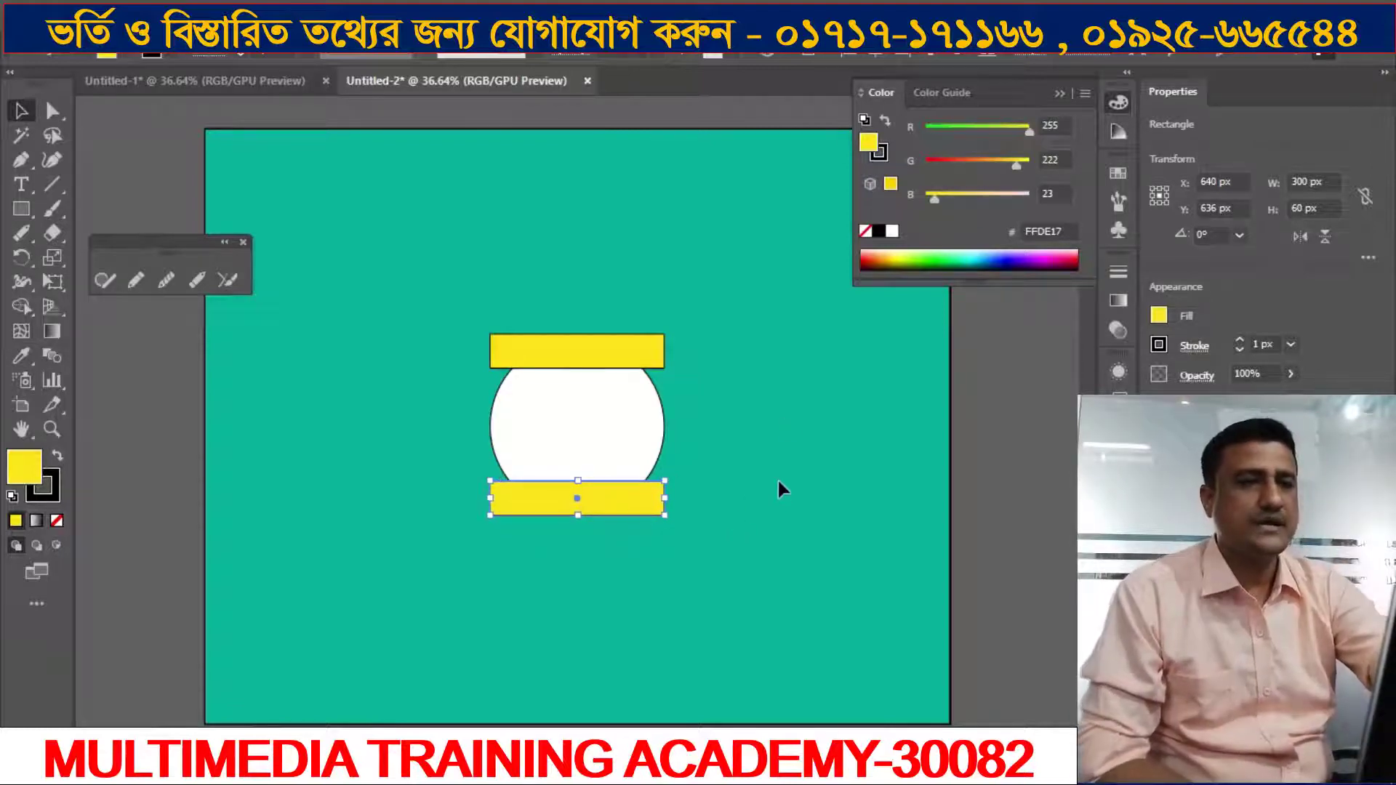
Step: Check the second rectangle's colour in the tutorial and set the lower rectangle's fill to R 255, G 160, B 49 in Illustrator
{"action": "key", "text": "alt+Tab"}
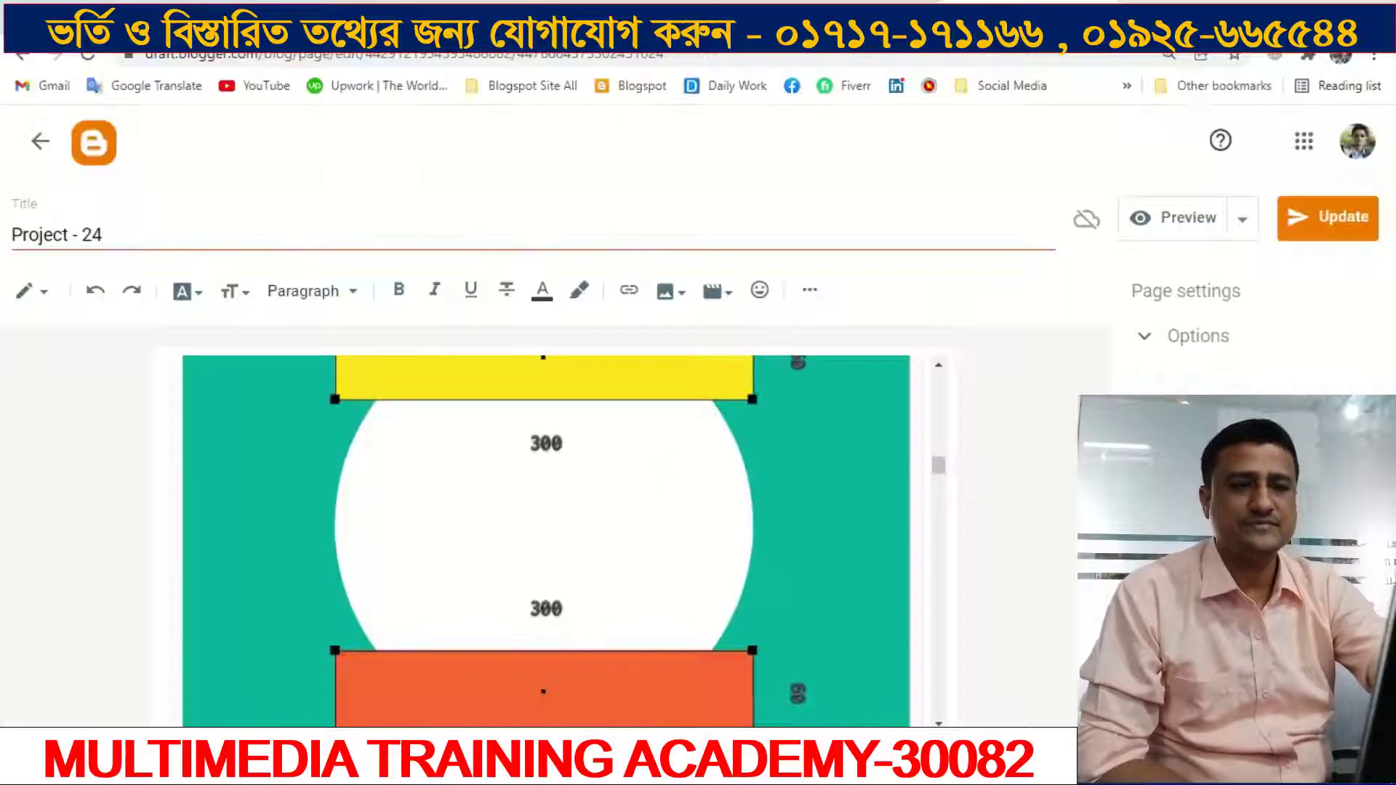
{"action": "scroll", "coordinate": [765, 539], "scroll_direction": "down", "scroll_amount": 4}
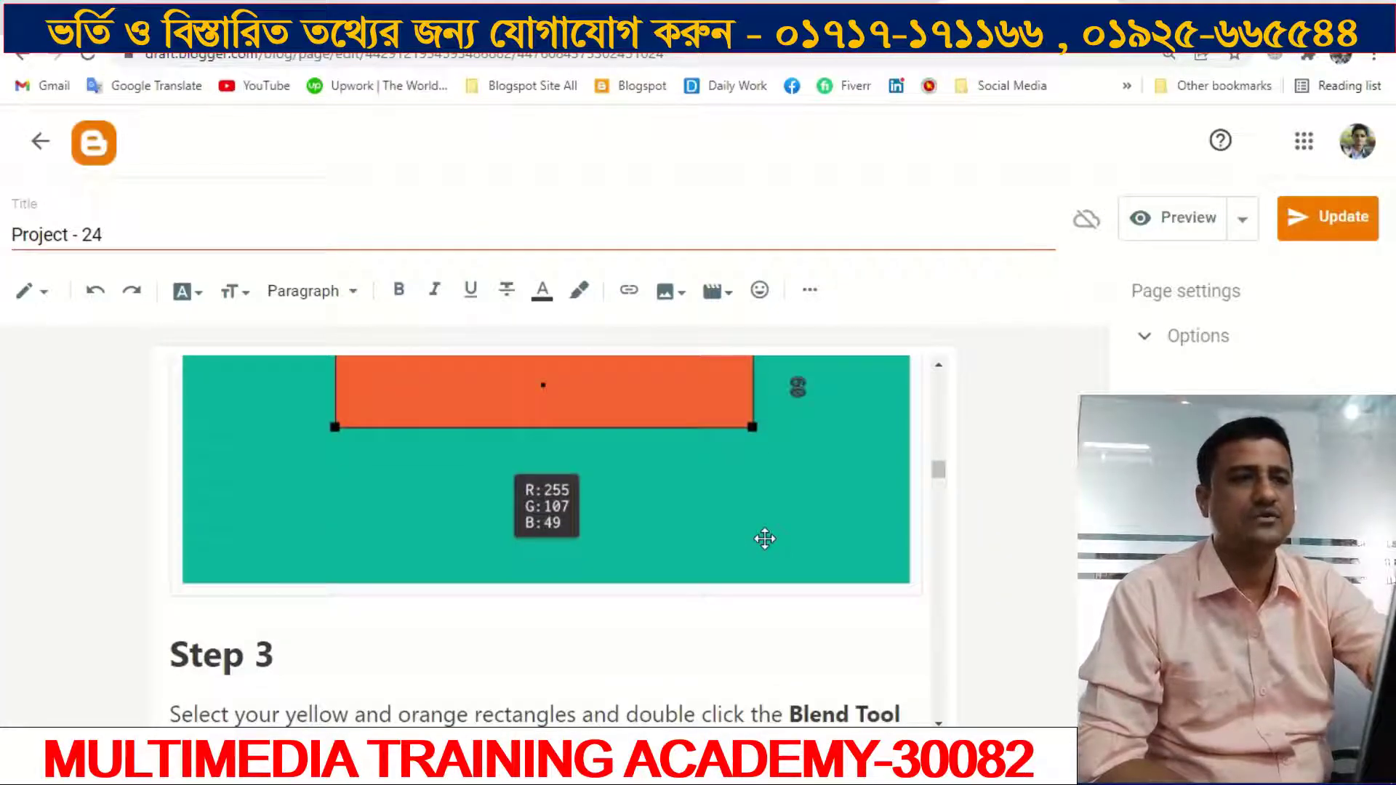
{"action": "scroll", "coordinate": [765, 538], "scroll_direction": "up", "scroll_amount": 2}
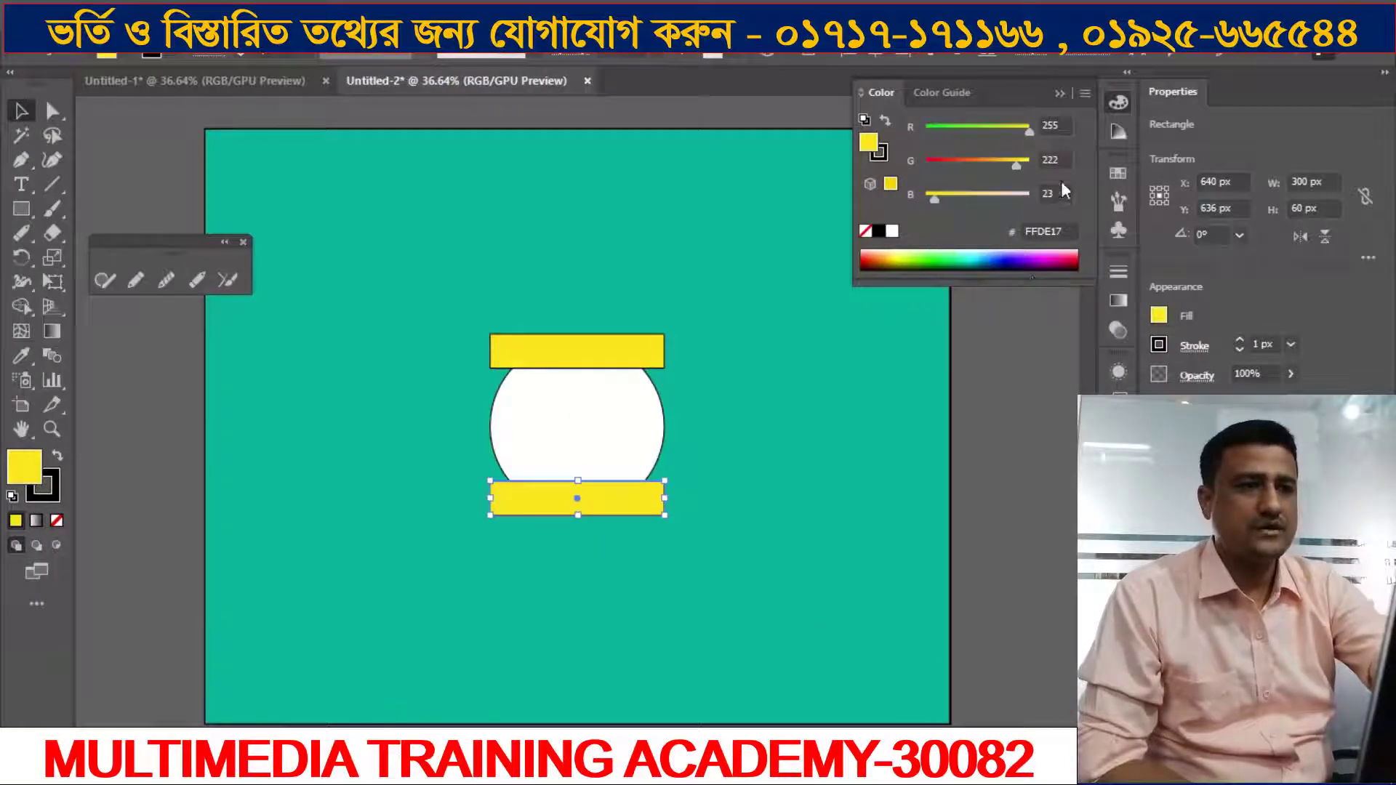
{"action": "left_click", "coordinate": [1055, 128]}
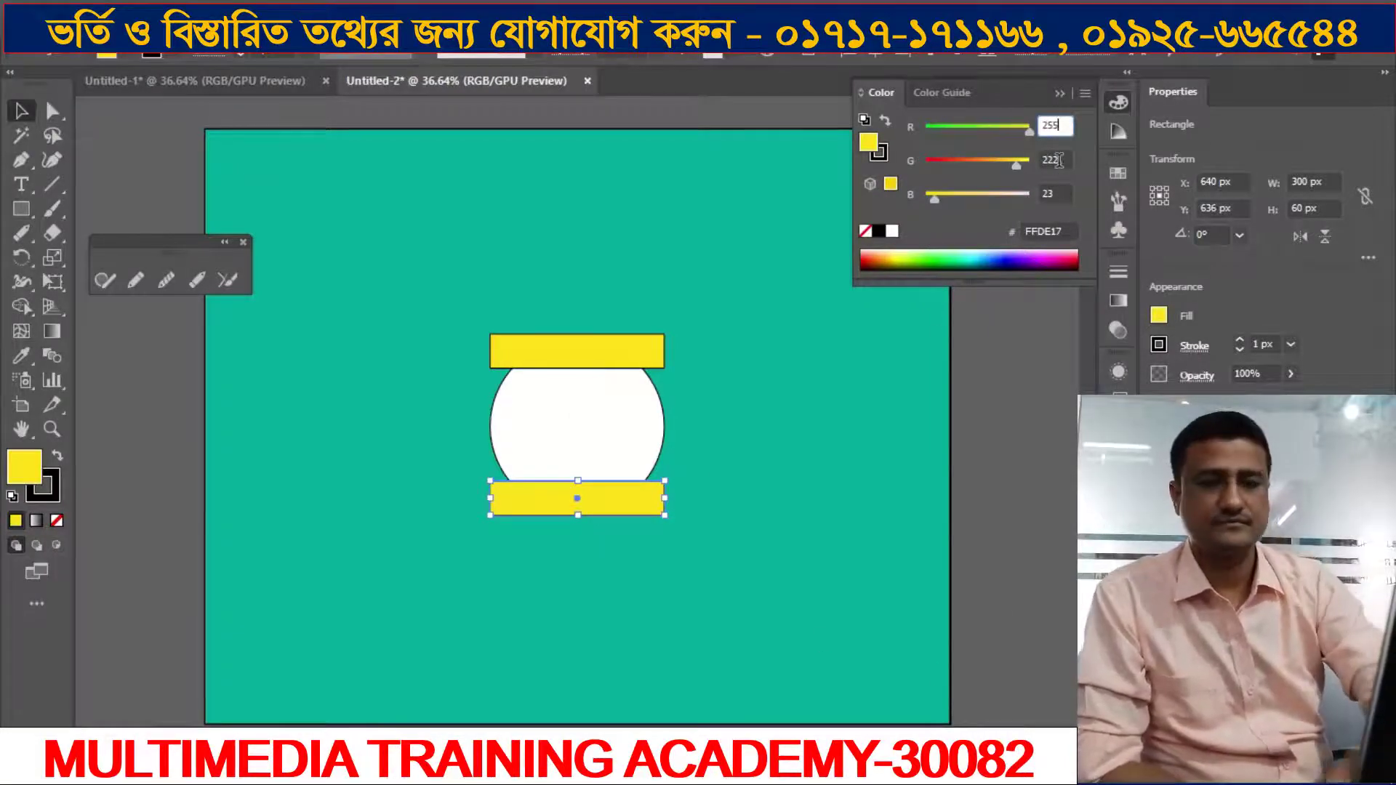
{"action": "key", "text": "Tab"}
{"action": "key", "text": "BackSpace"}
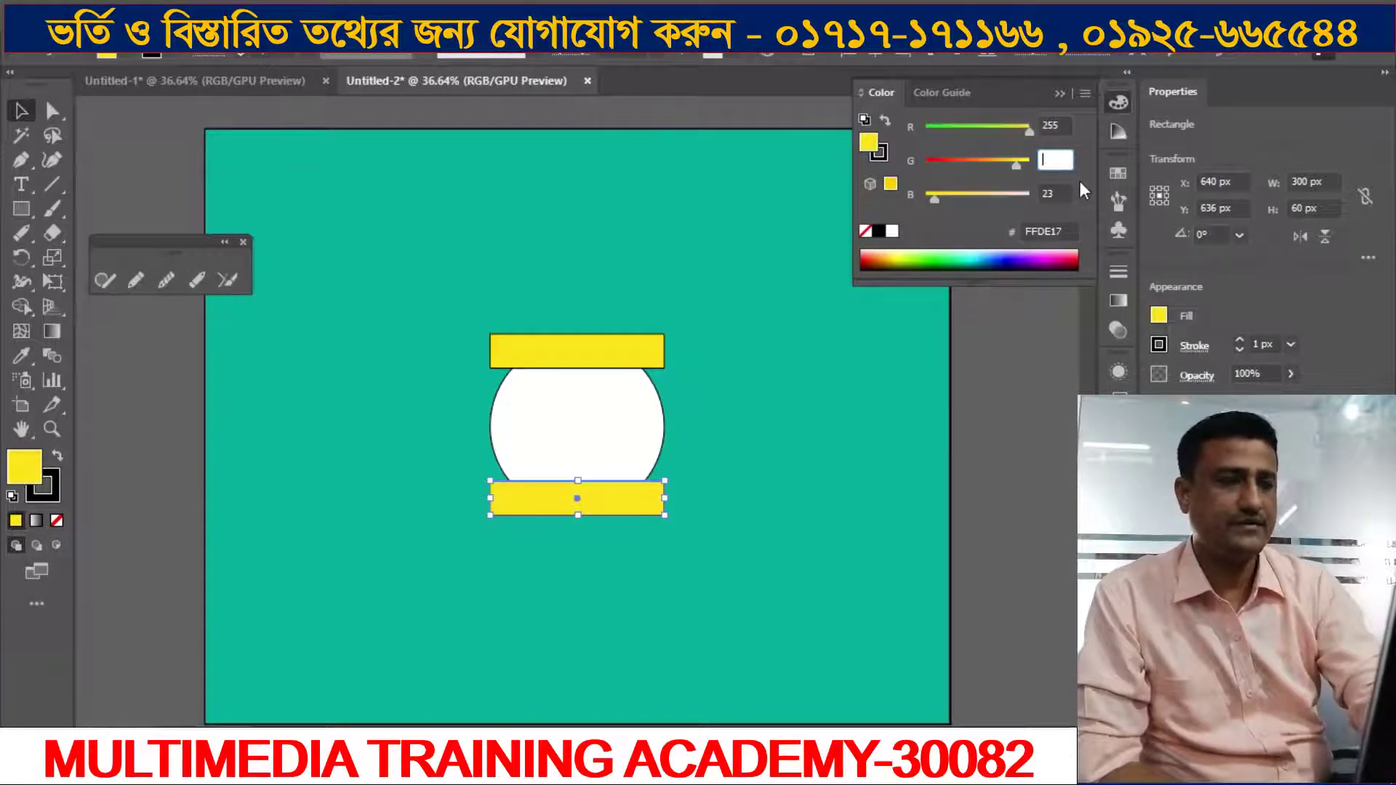
{"action": "type", "text": "160"}
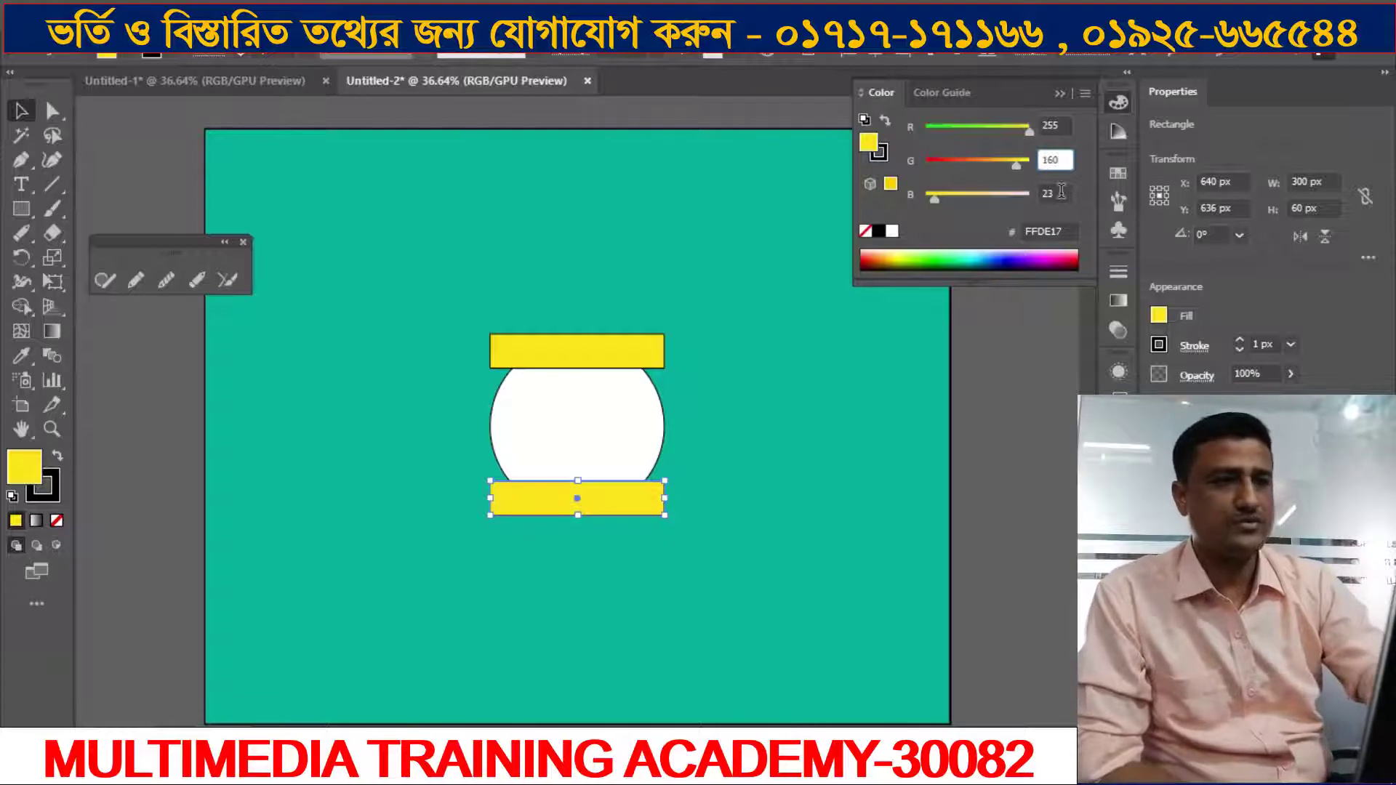
{"action": "key", "text": "Tab"}
{"action": "key", "text": "BackSpace"}
{"action": "key", "text": "BackSpace"}
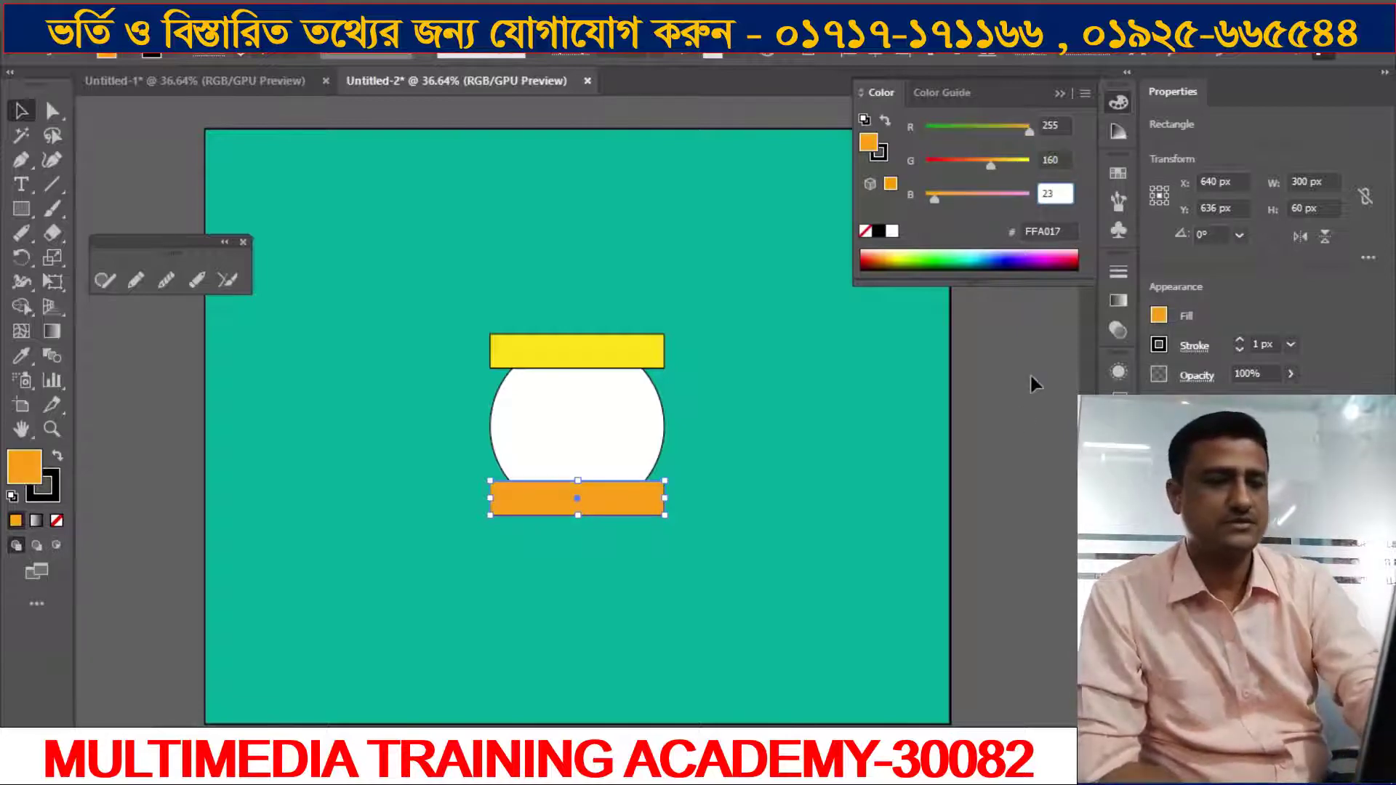
{"action": "type", "text": "4"}
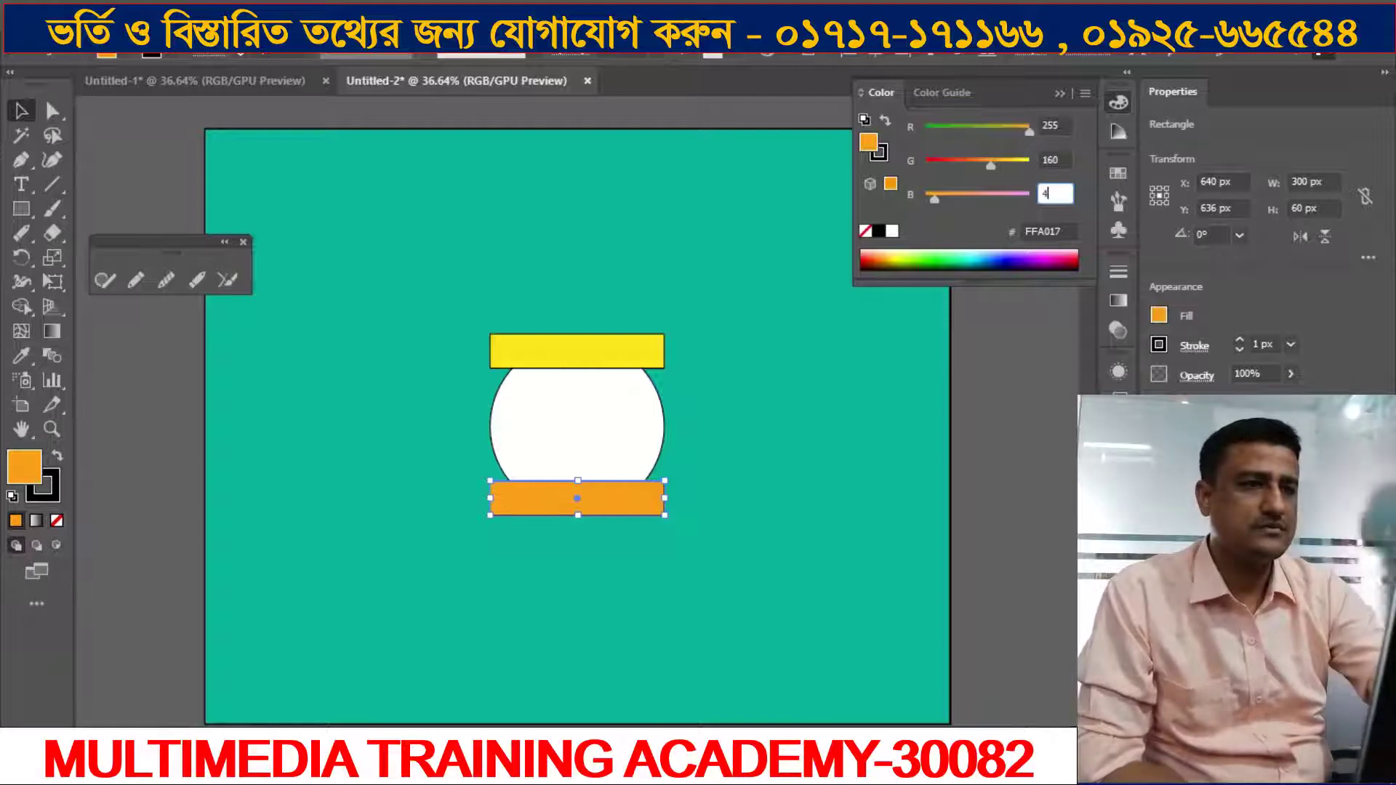
{"action": "type", "text": "9"}
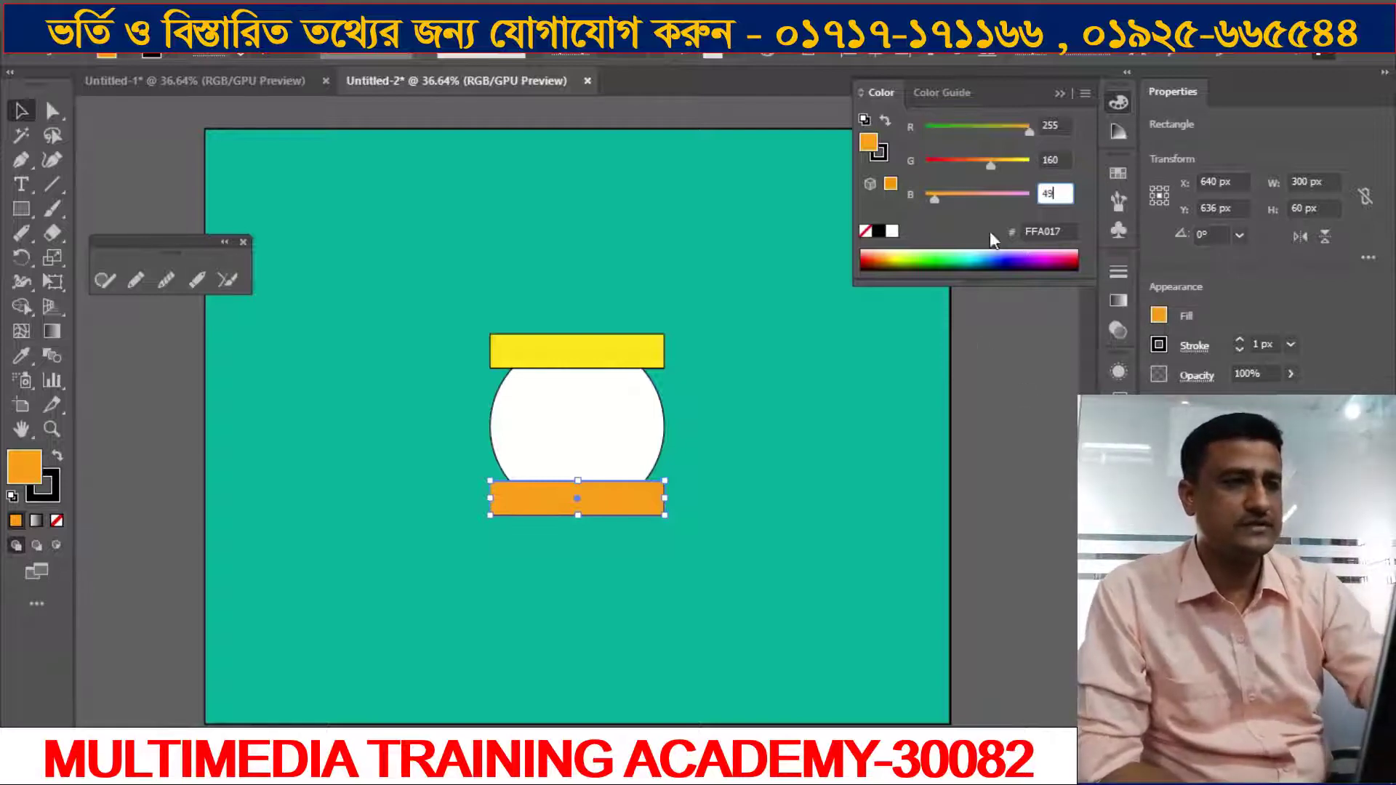
Step: Correct the green value of the lower rectangle's fill to 107 and deselect the rectangle
{"action": "left_click", "coordinate": [1063, 162]}
{"action": "type", "text": "1"}
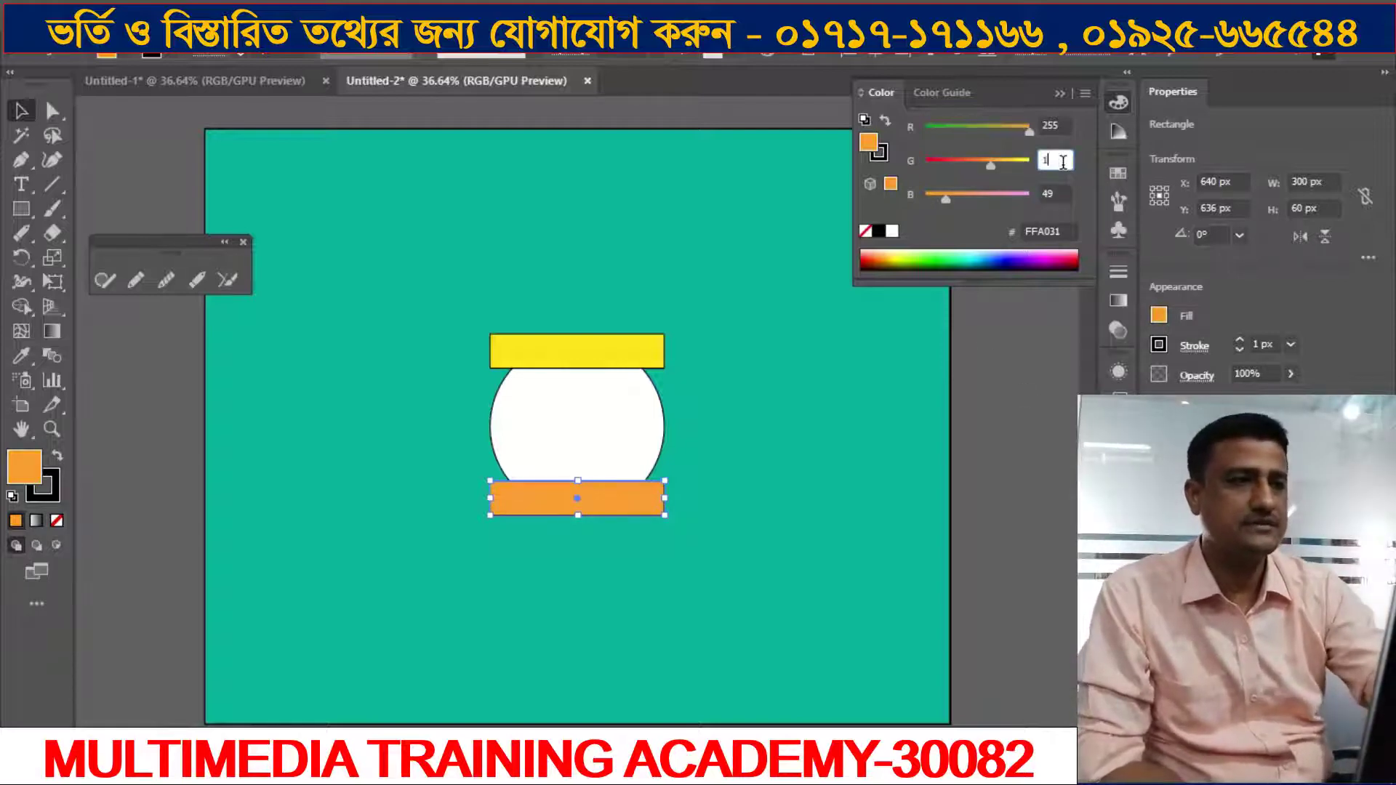
{"action": "type", "text": "07"}
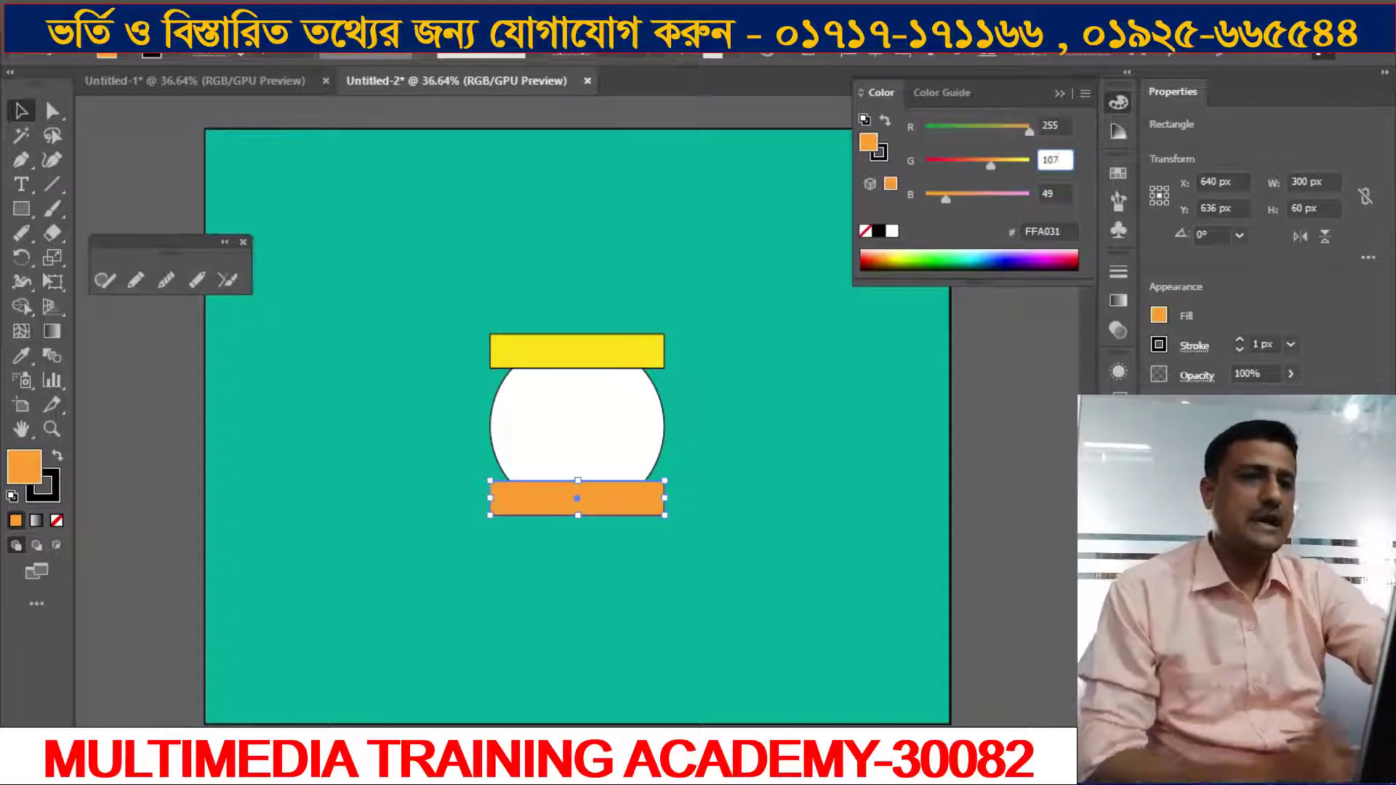
{"action": "left_click", "coordinate": [1056, 194]}
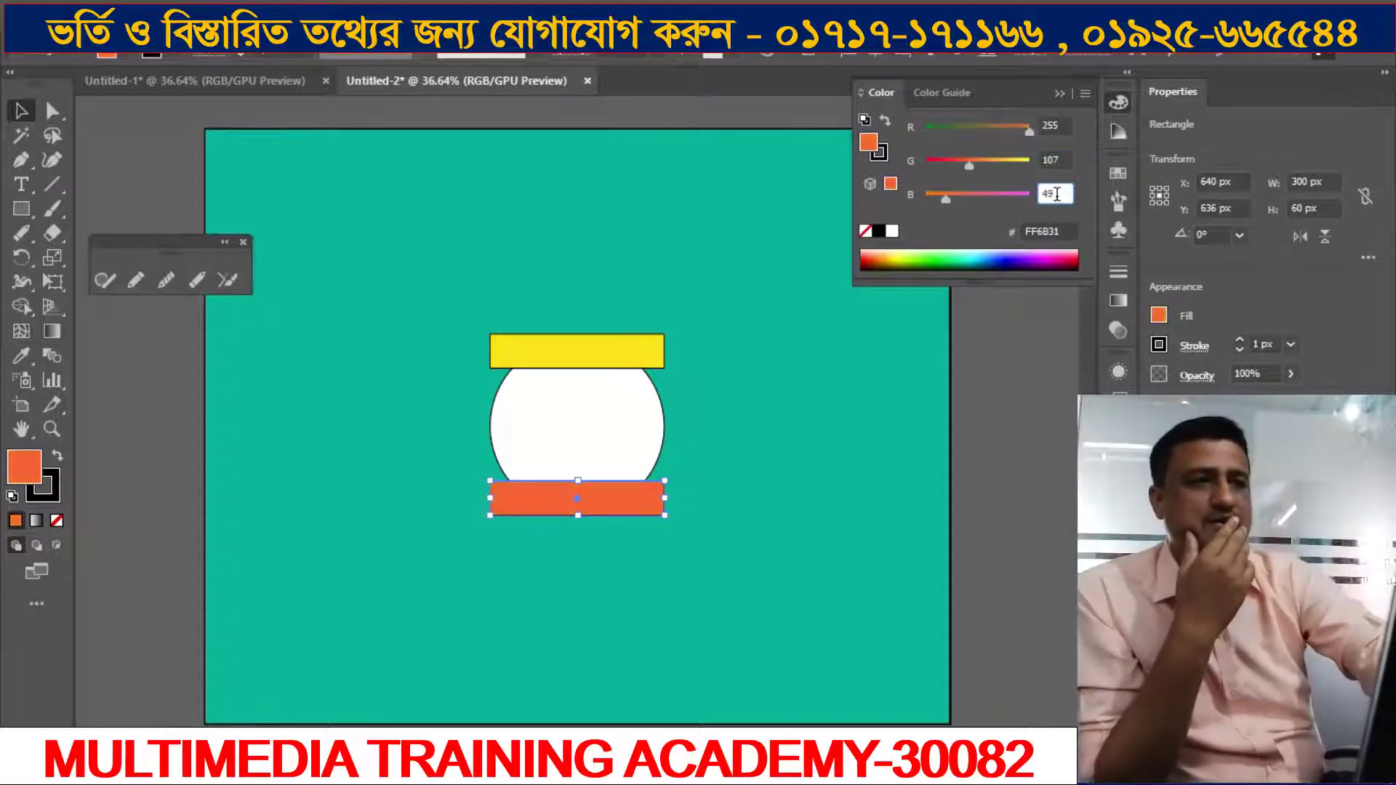
{"action": "left_click", "coordinate": [1013, 375]}
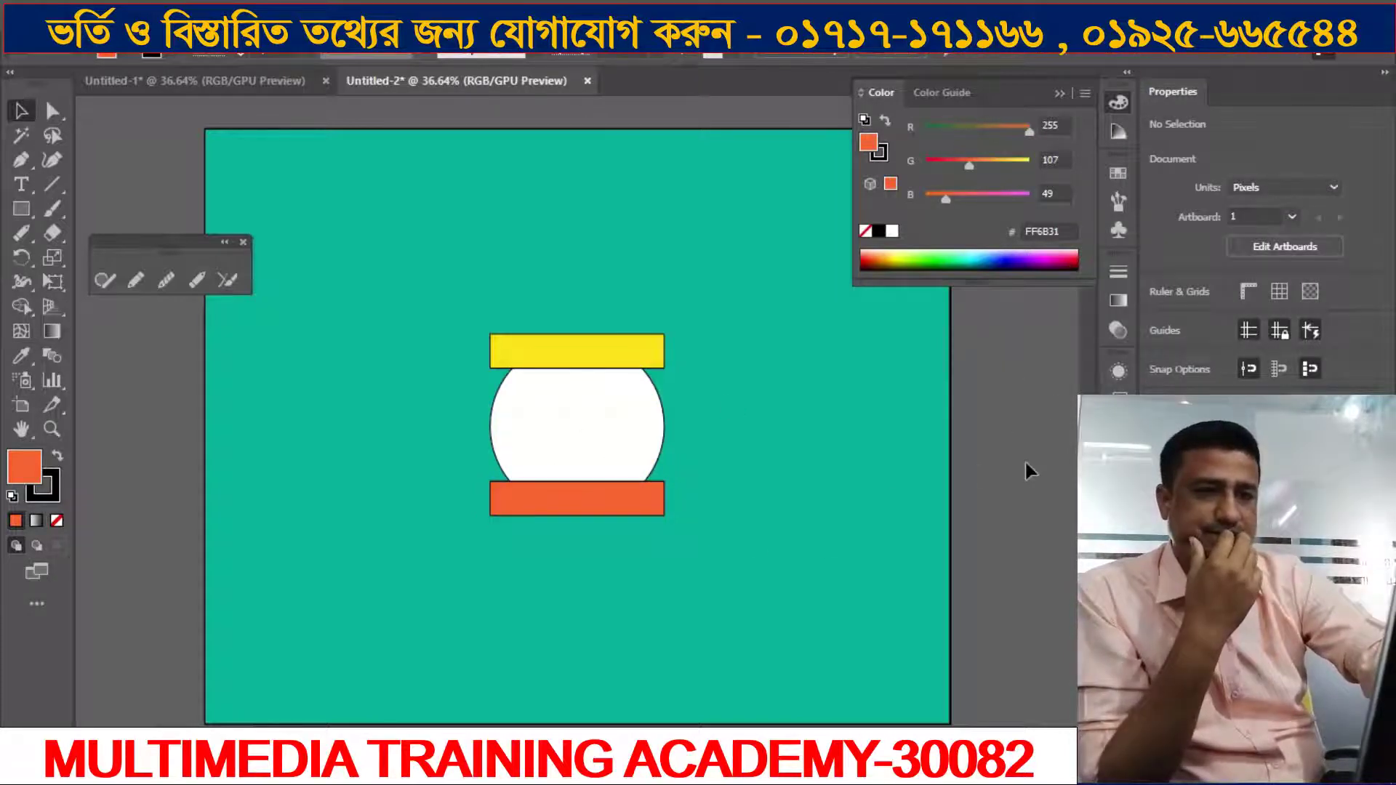
Step: Switch to the tutorial page and examine the Step 3 blend instructions and their example image
{"action": "key", "text": "alt+Tab"}
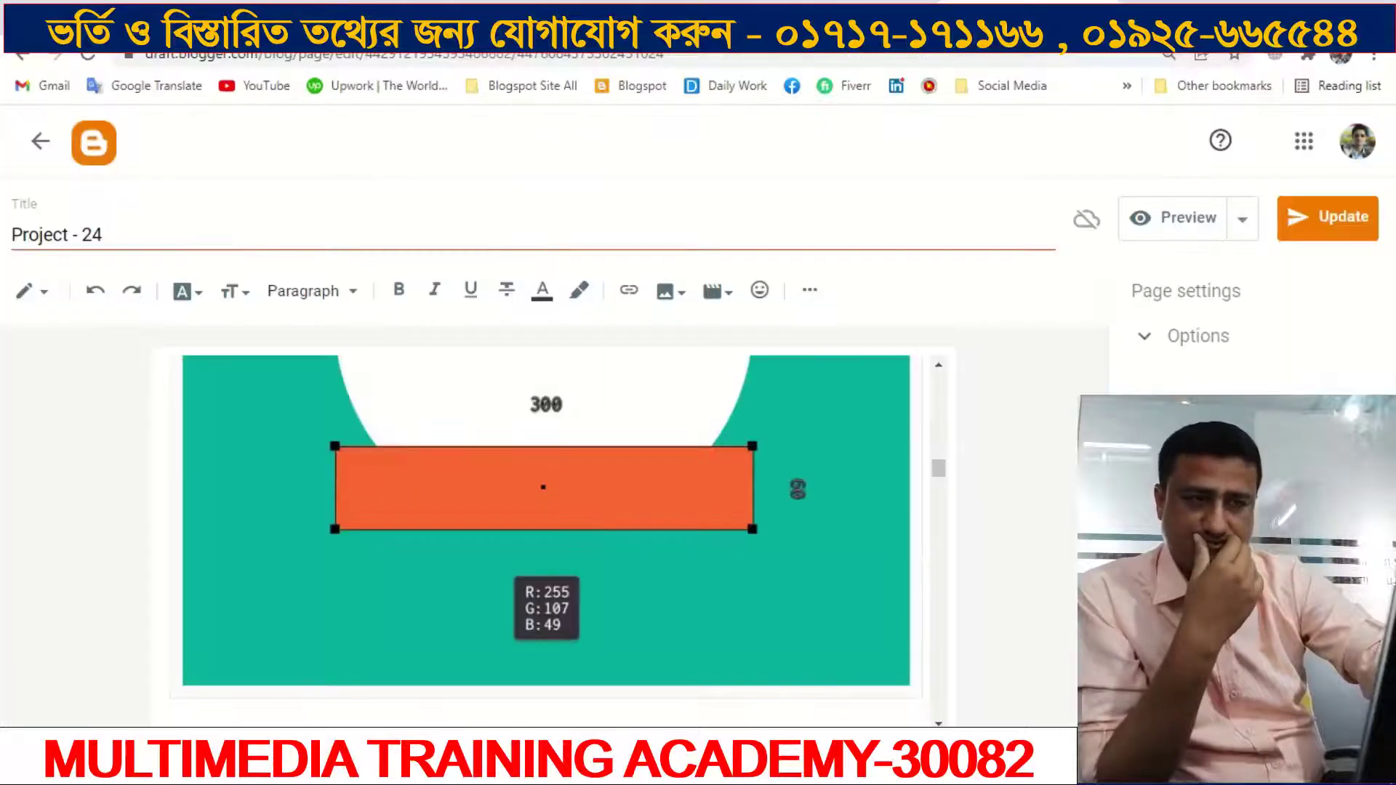
{"action": "scroll", "coordinate": [822, 548], "scroll_direction": "up", "scroll_amount": 3}
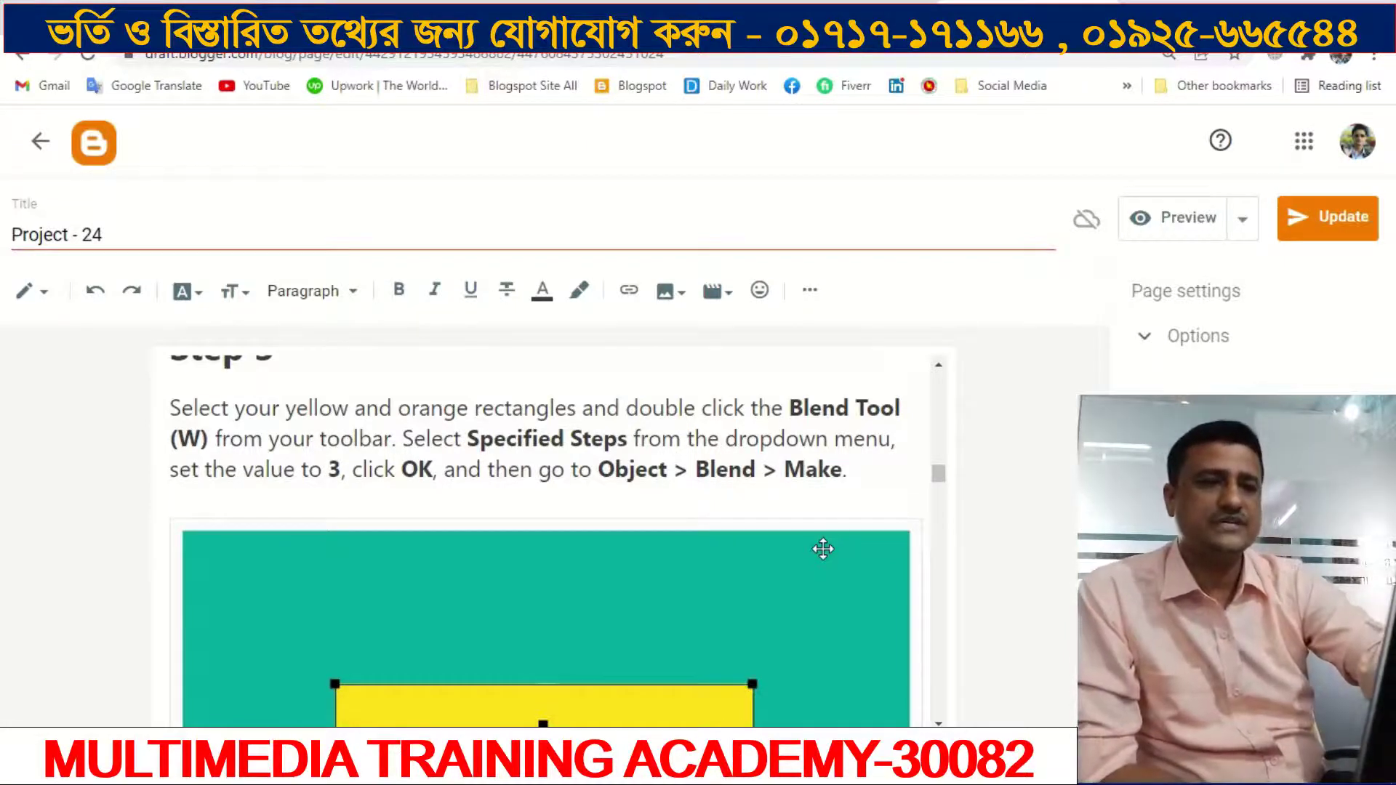
{"action": "scroll", "coordinate": [831, 519], "scroll_direction": "down", "scroll_amount": 2}
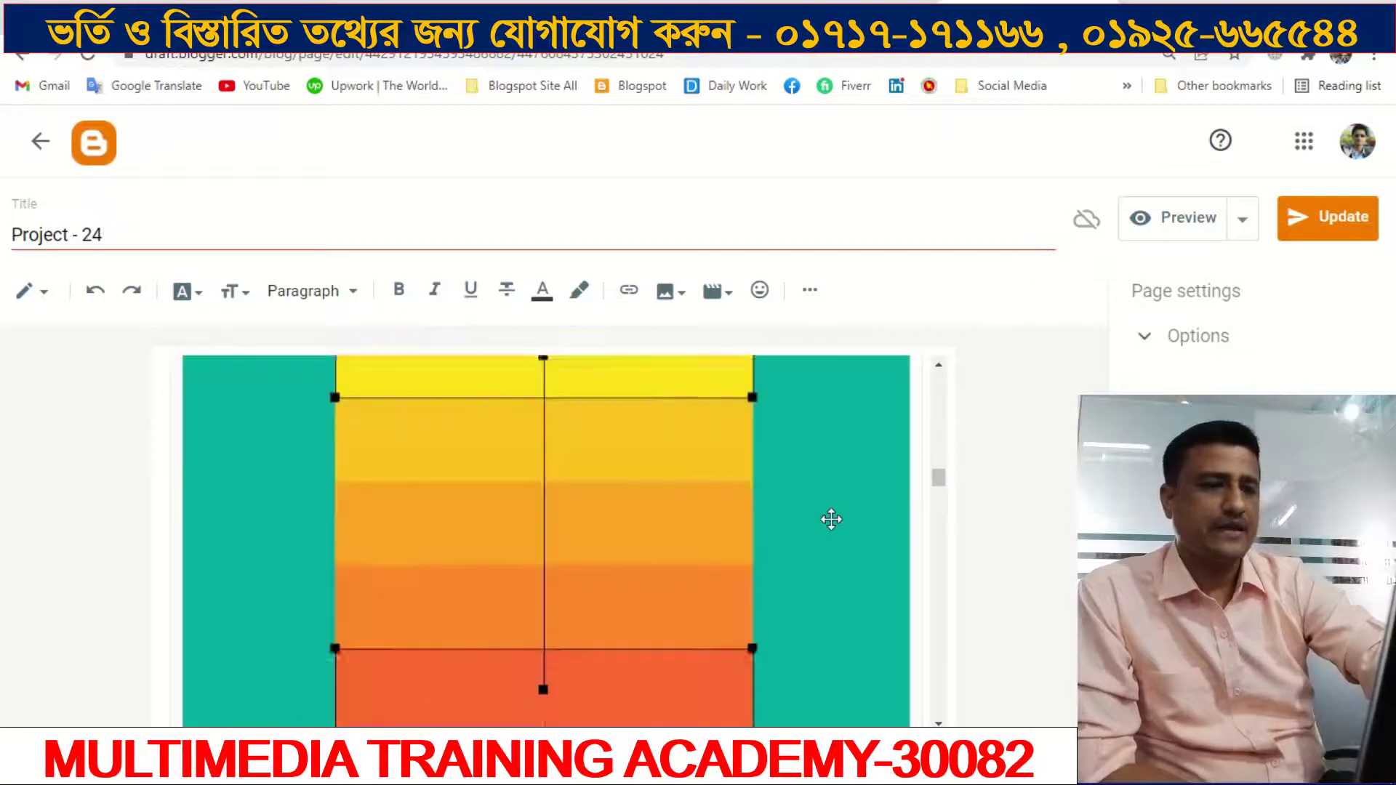
{"action": "scroll", "coordinate": [832, 519], "scroll_direction": "down", "scroll_amount": 2}
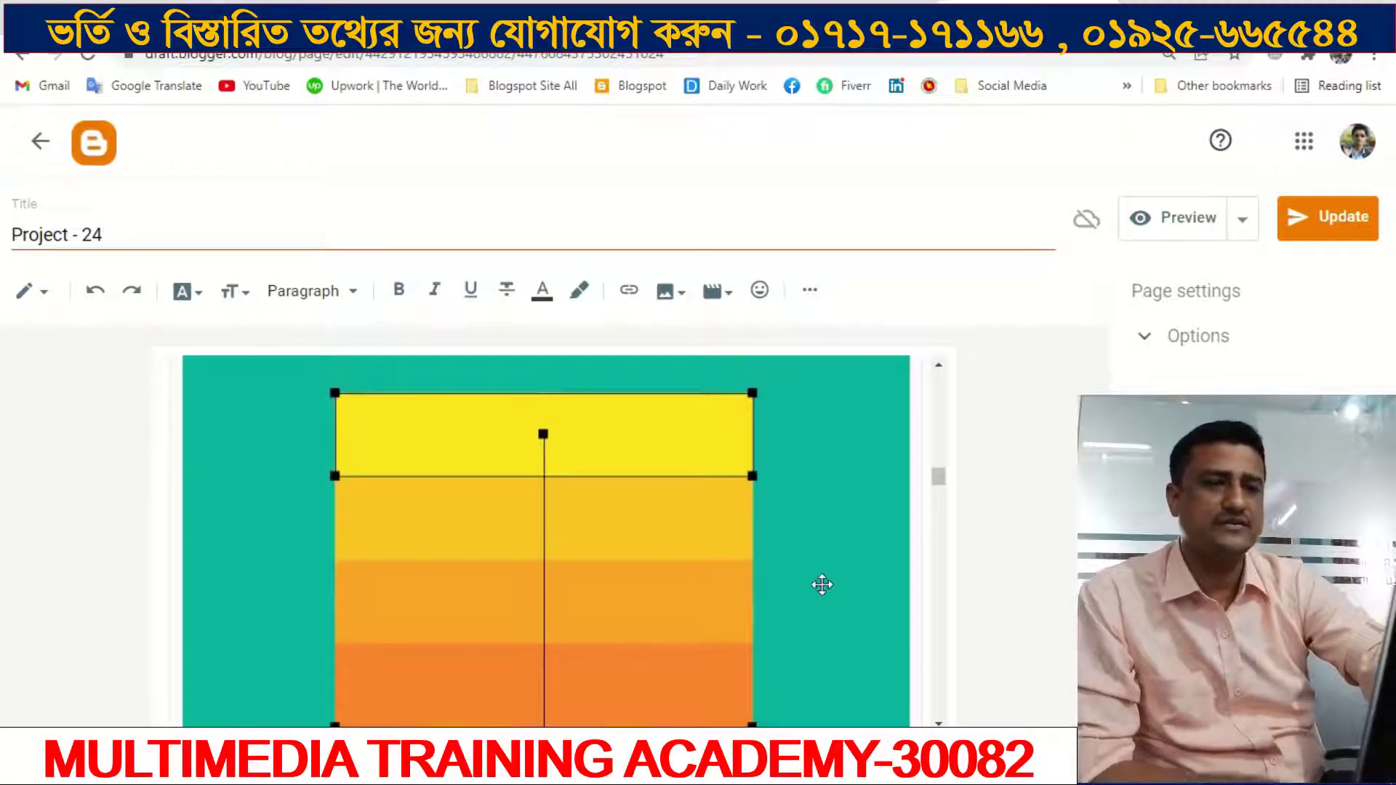
{"action": "scroll", "coordinate": [822, 582], "scroll_direction": "up", "scroll_amount": 4}
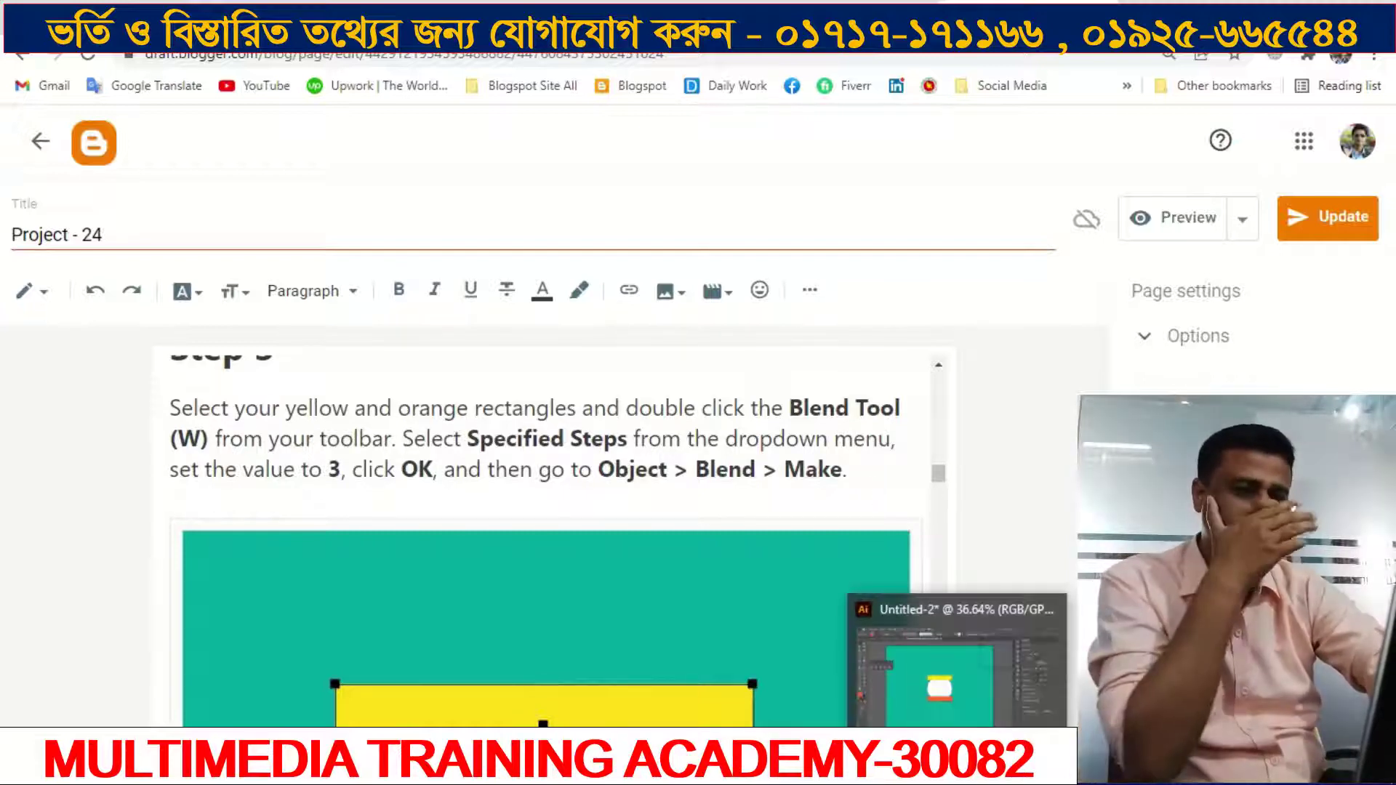
Step: Switch back to Illustrator and select the yellow and orange rectangles together
{"action": "left_click", "coordinate": [938, 640]}
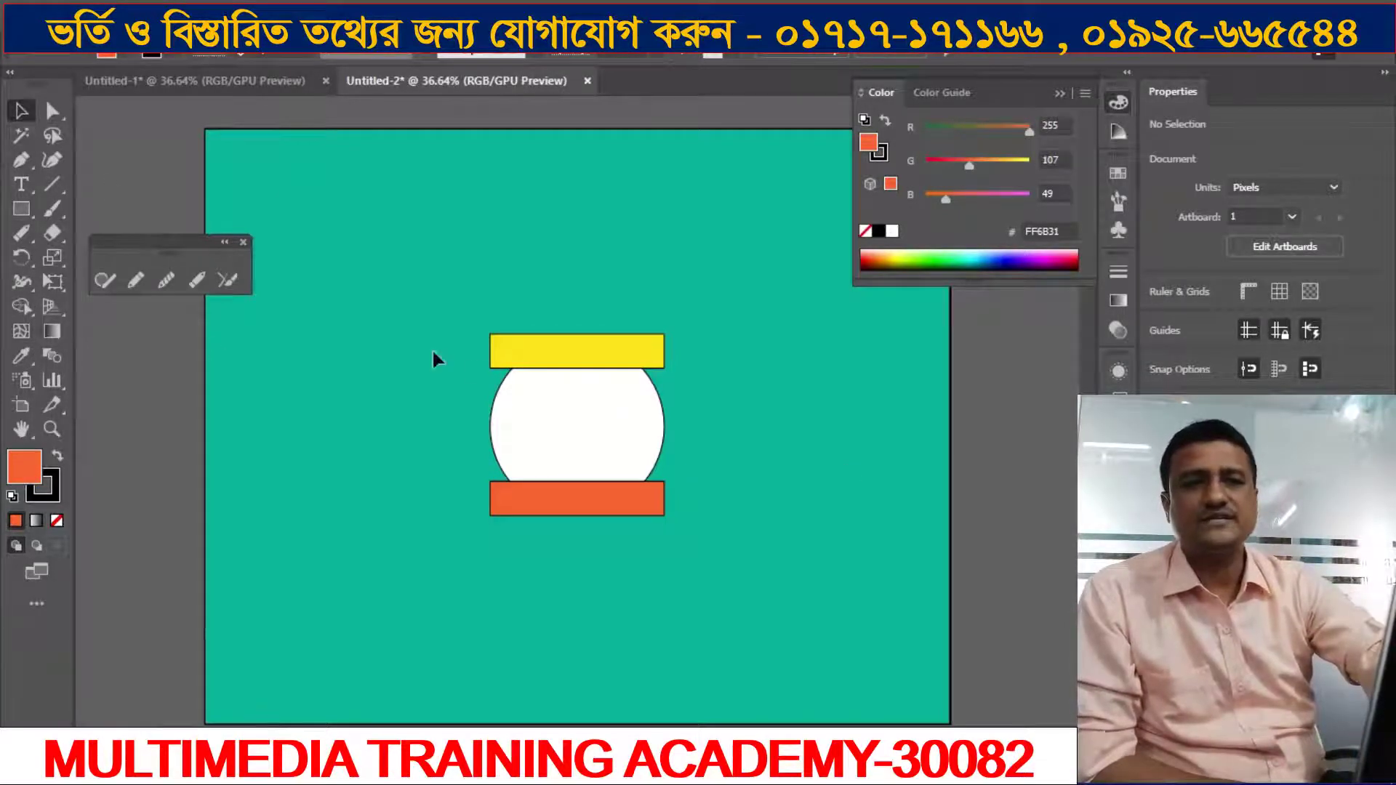
{"action": "left_click", "coordinate": [512, 351]}
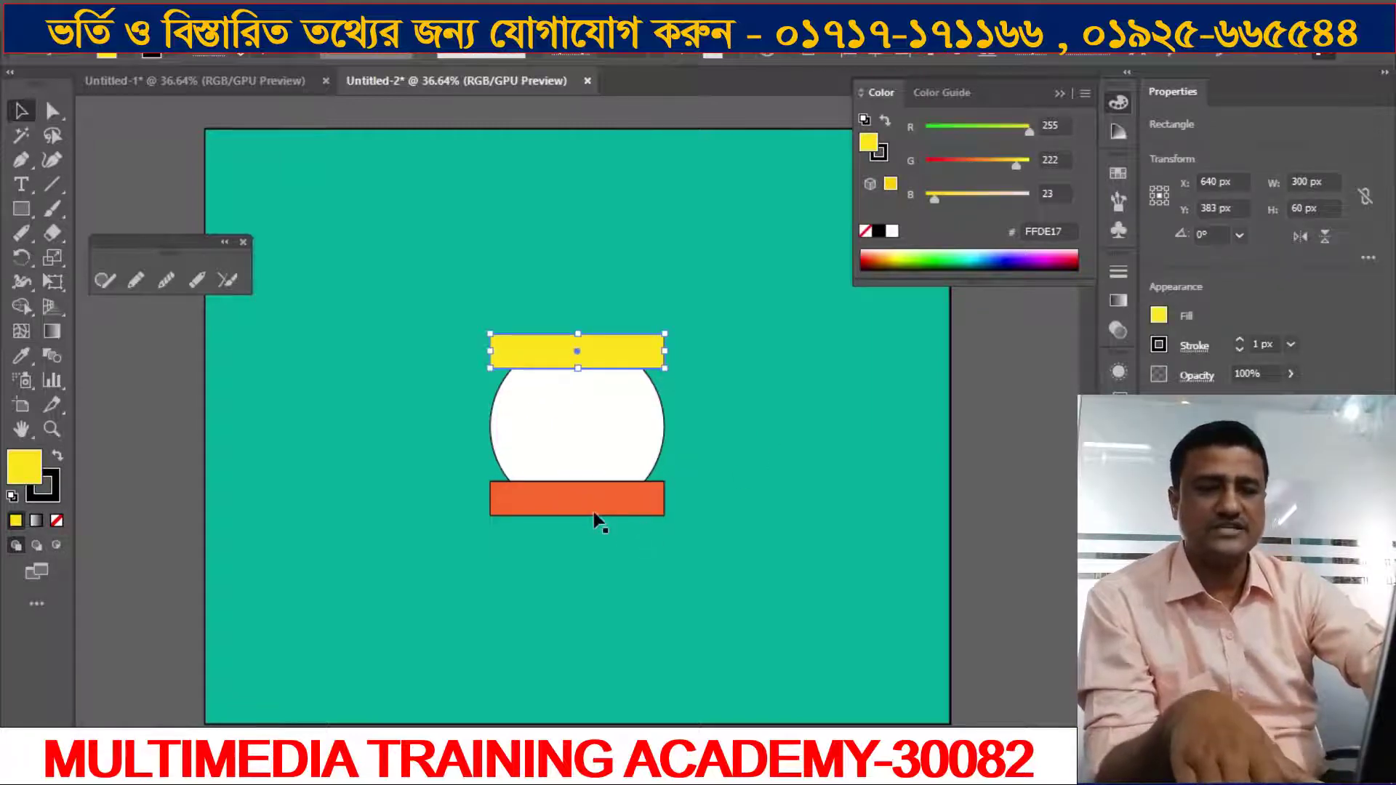
{"action": "left_click", "coordinate": [631, 515], "text": "shift"}
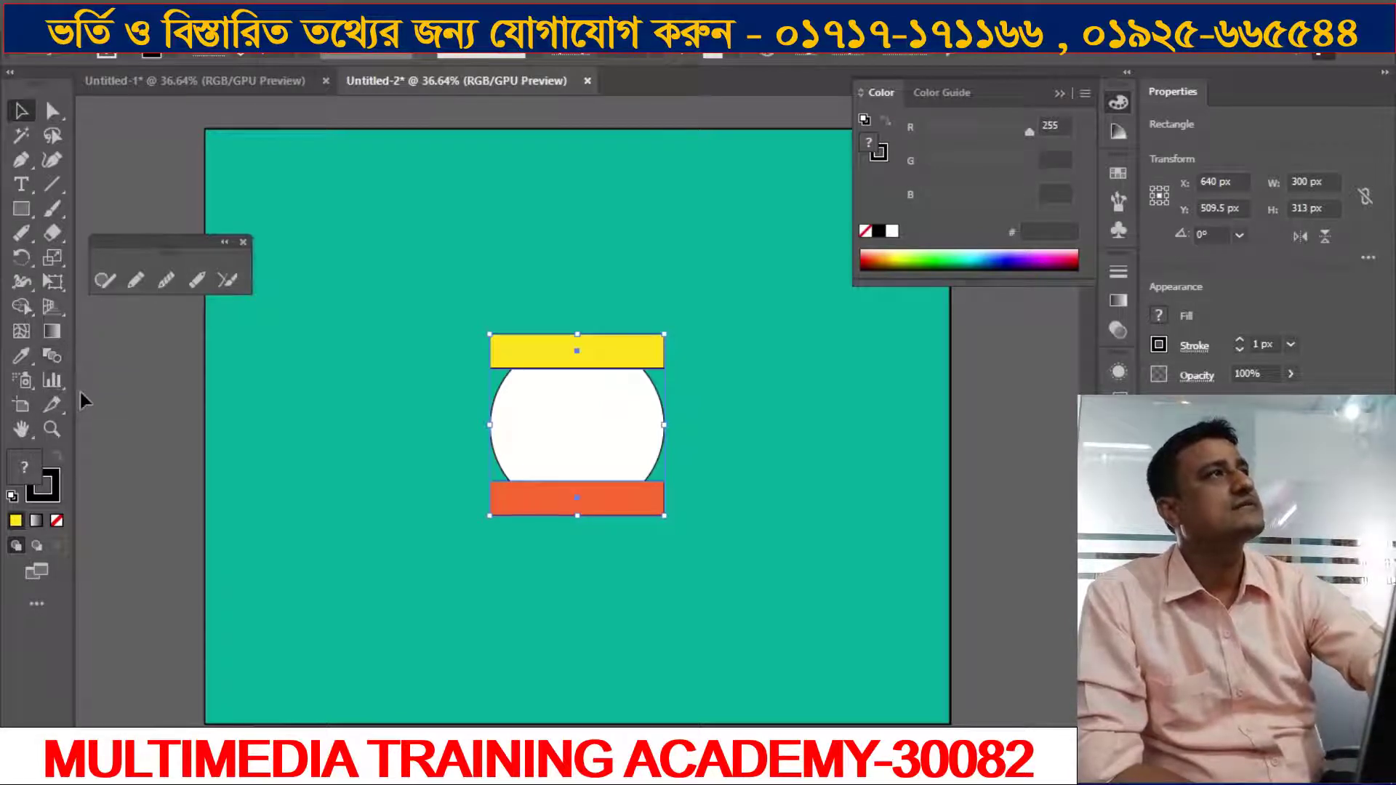
Step: Recheck the blend instructions in the tutorial, try the Blend tool on the white circle between the rectangles and undo that blend
{"action": "left_click", "coordinate": [52, 357]}
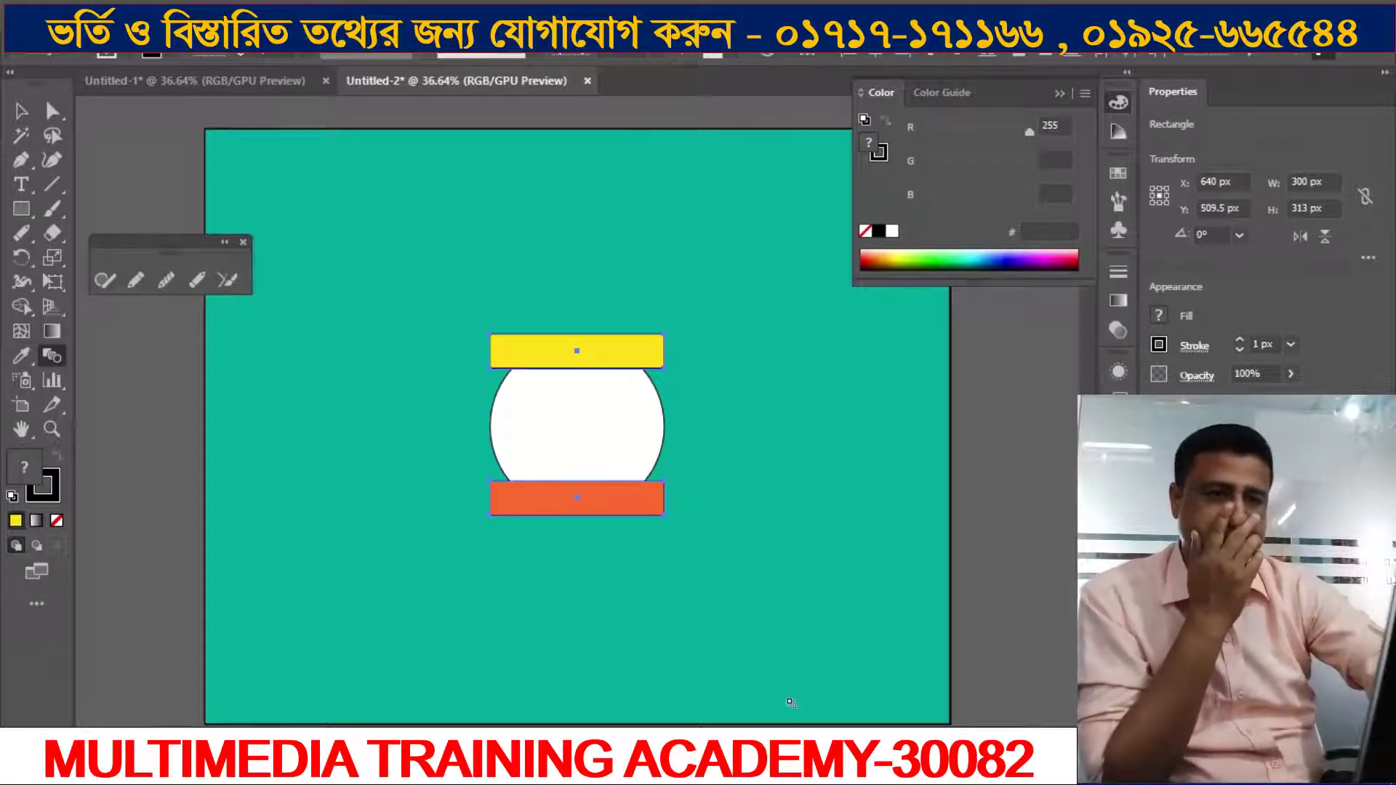
{"action": "key", "text": "alt+Tab"}
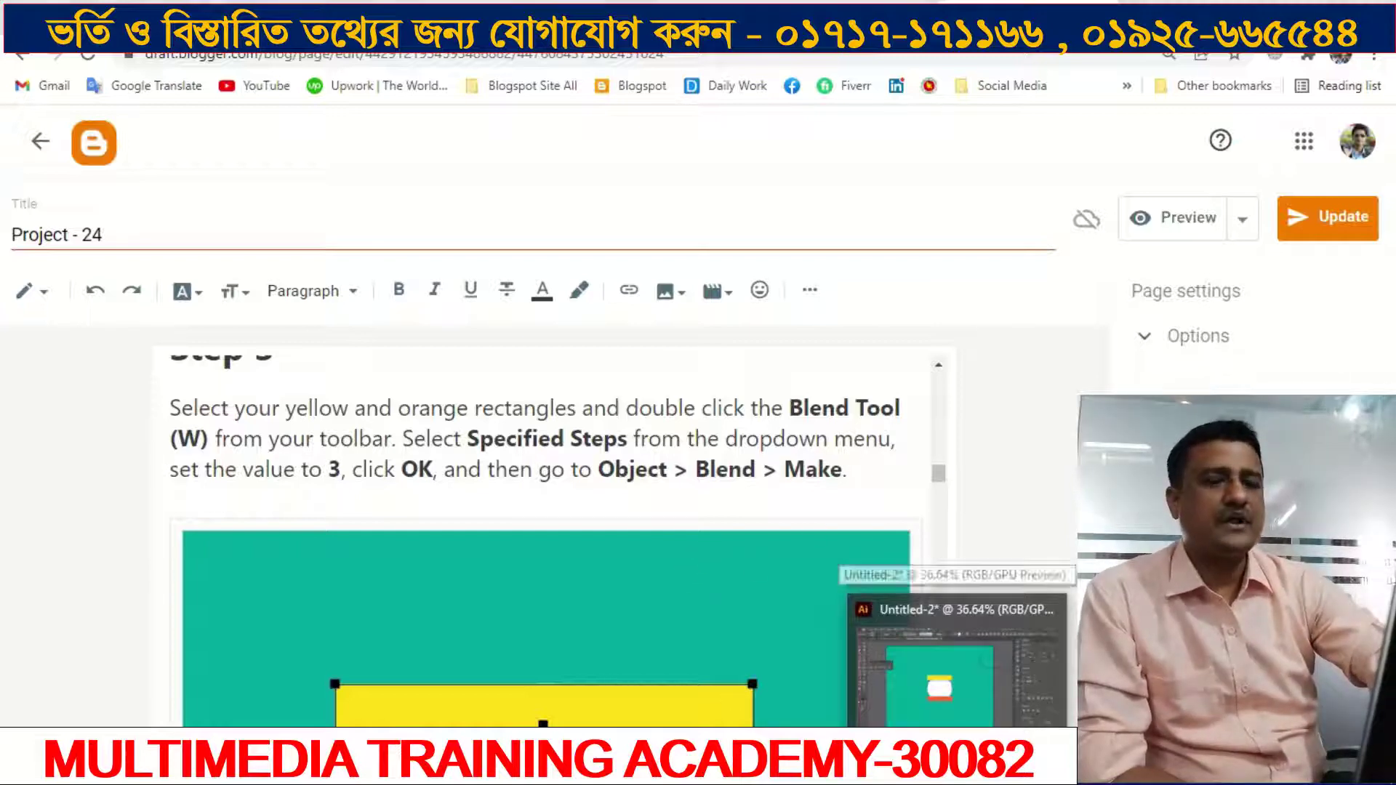
{"action": "left_click", "coordinate": [953, 662]}
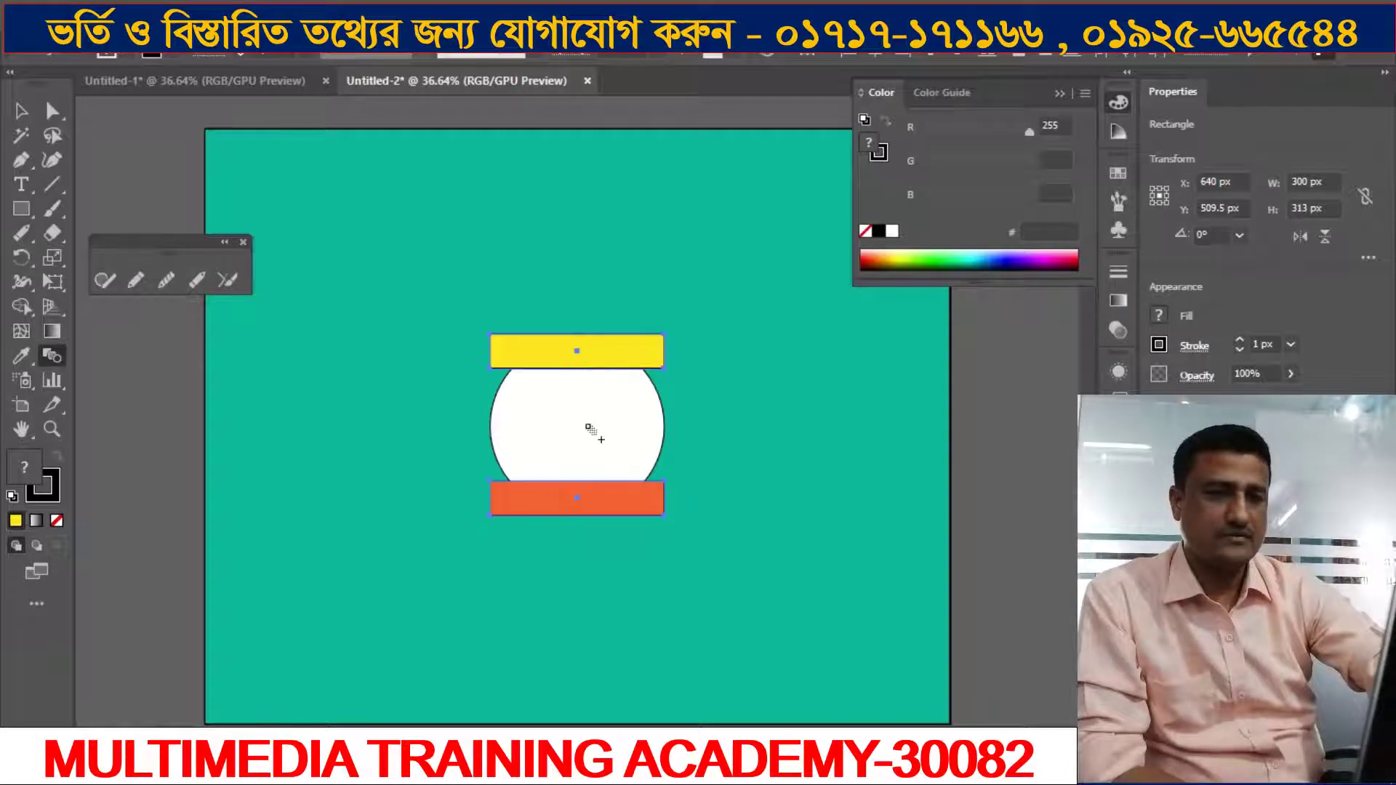
{"action": "left_click", "coordinate": [583, 436]}
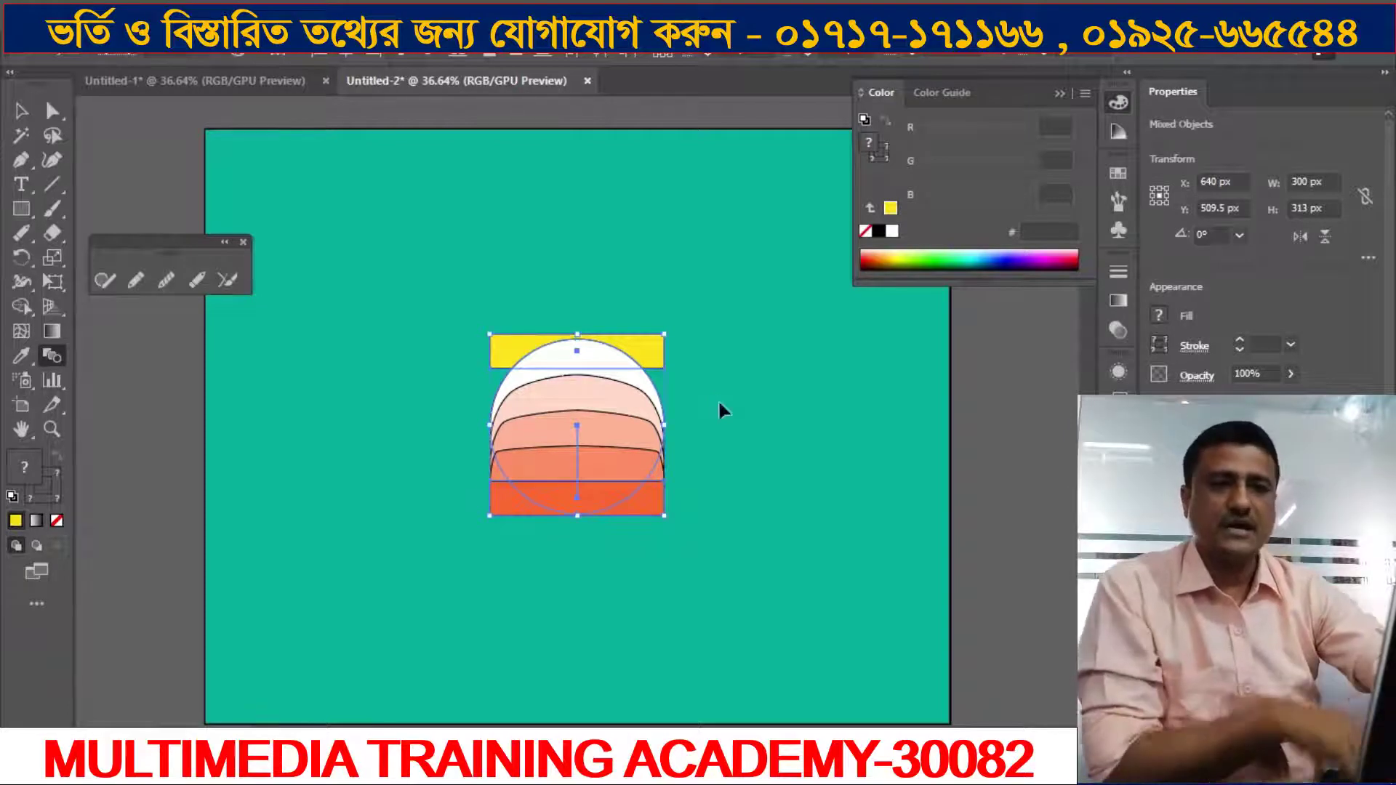
{"action": "key", "text": "ctrl+z"}
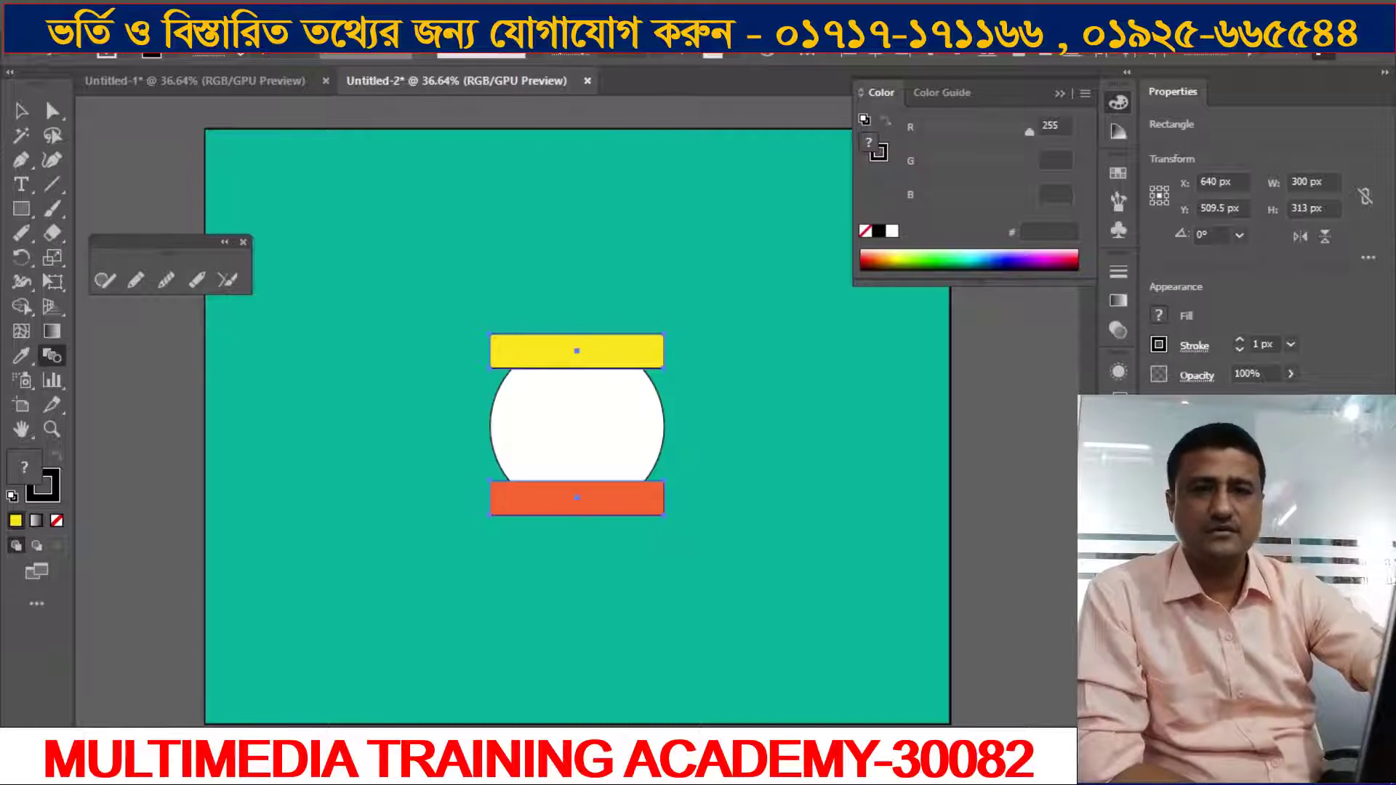
Step: Make a blend between the selected yellow and orange rectangles using the current blend options
{"action": "left_click", "coordinate": [222, 11]}
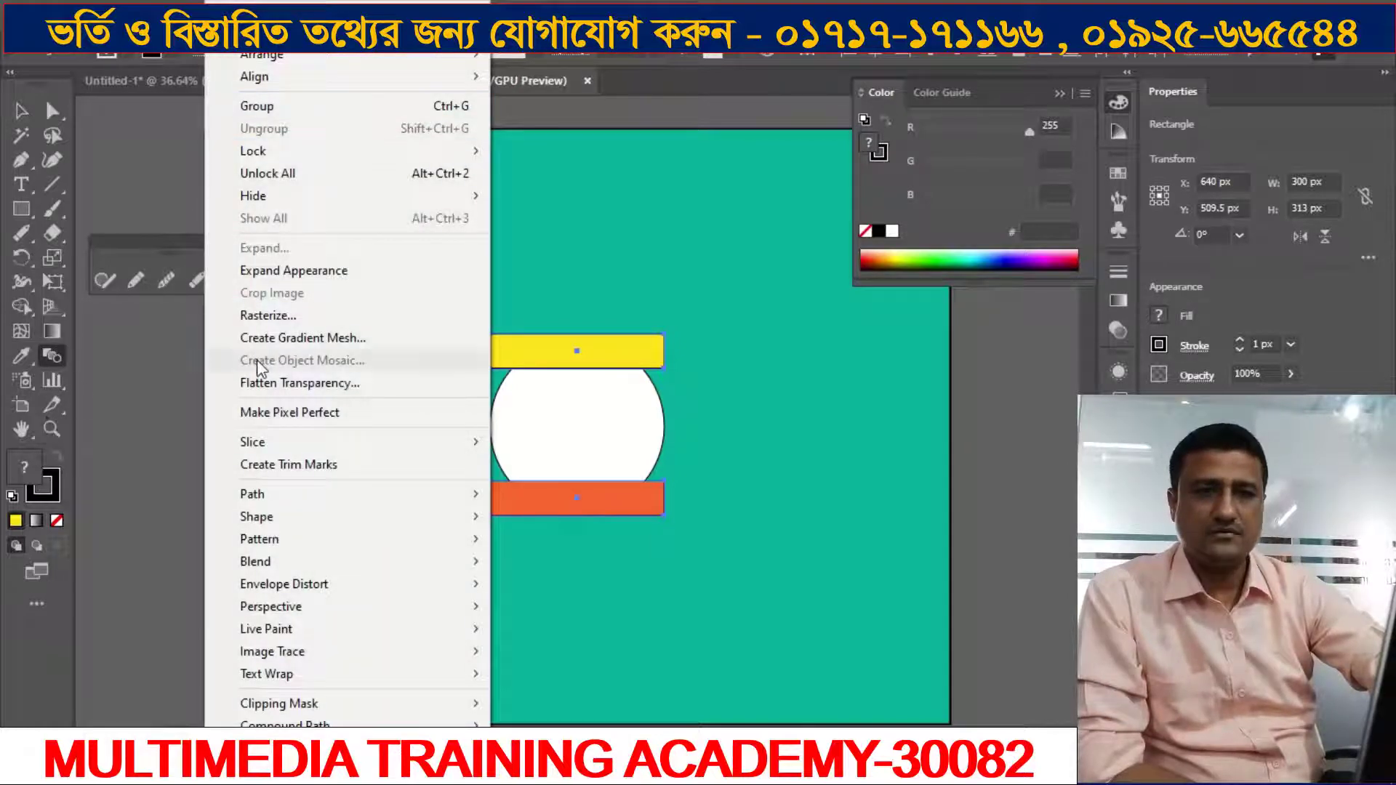
{"action": "left_click", "coordinate": [122, 417]}
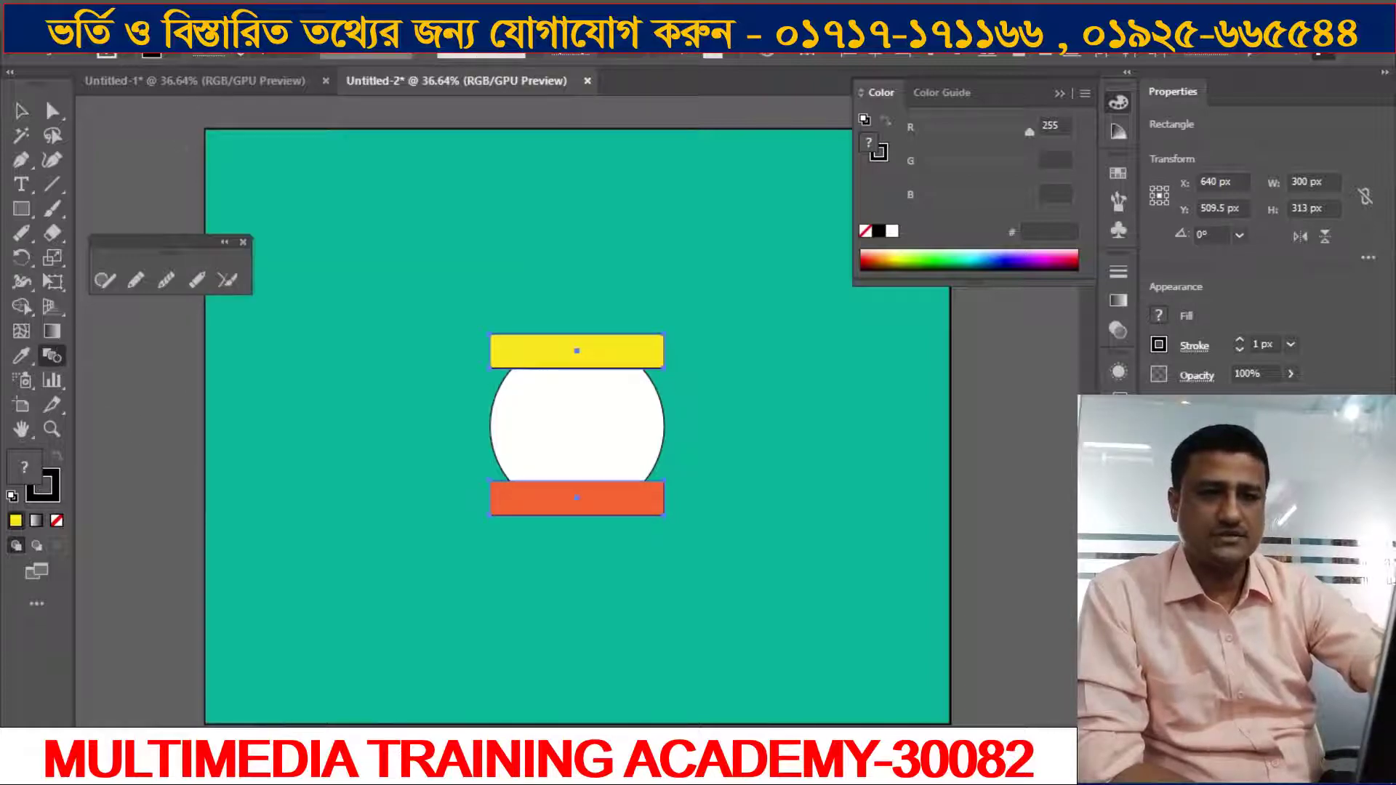
{"action": "left_click", "coordinate": [225, 18]}
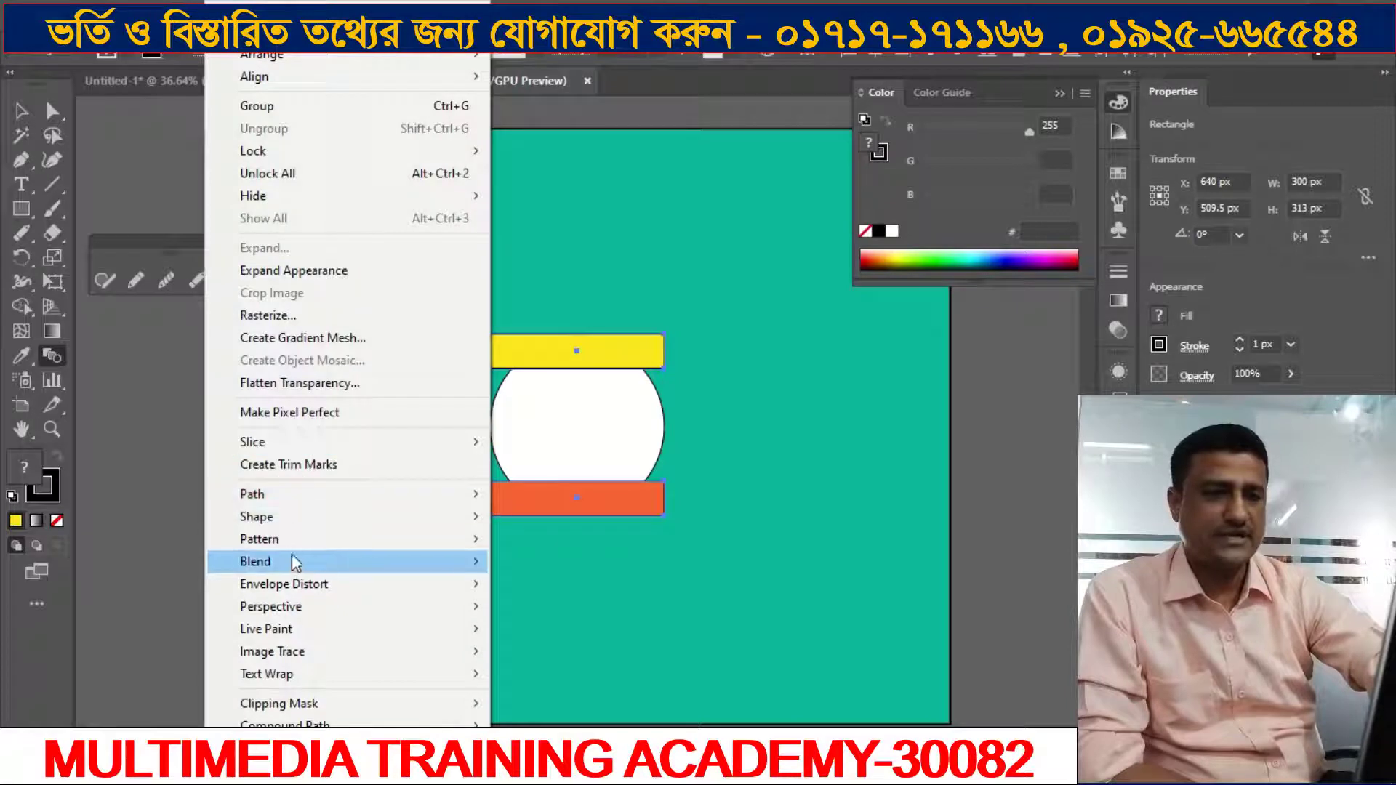
{"action": "mouse_move", "coordinate": [293, 562]}
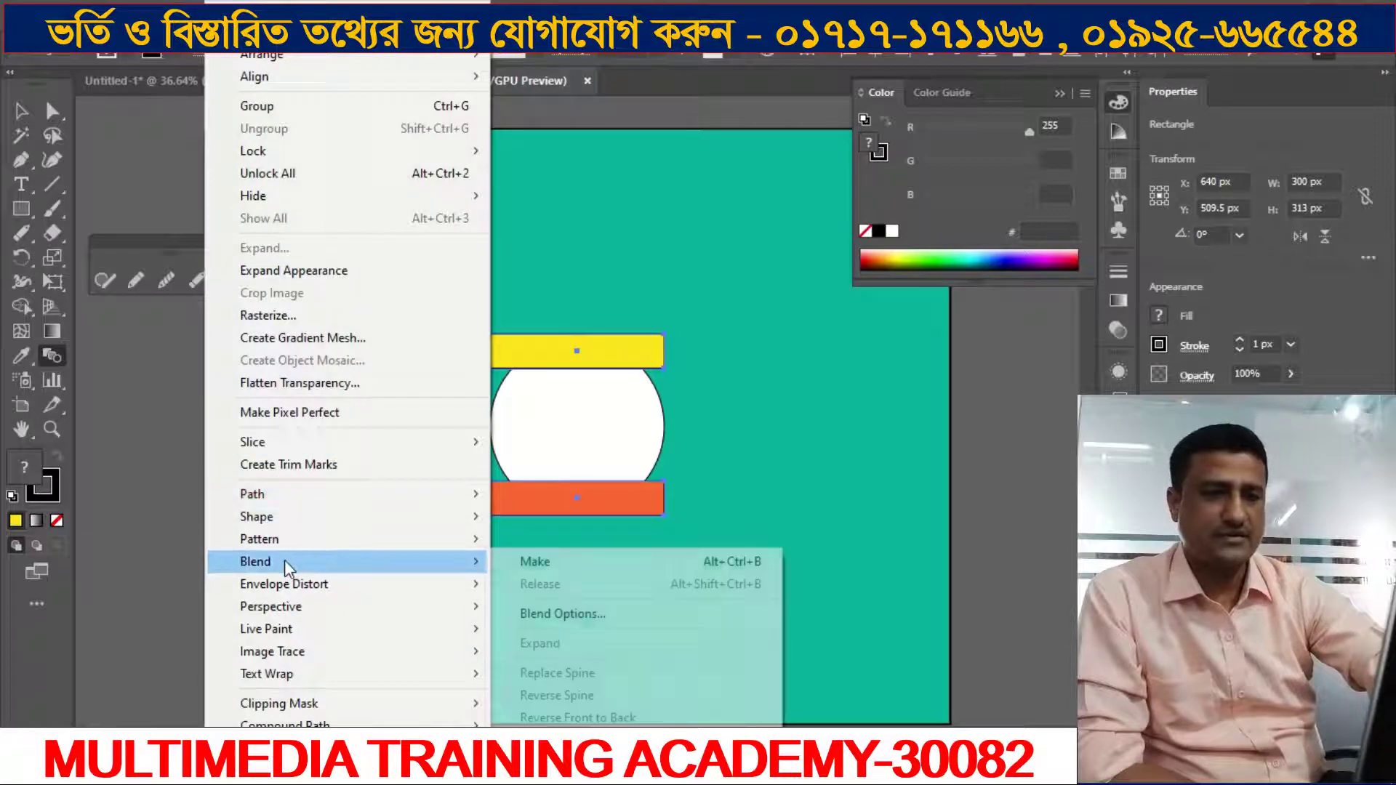
{"action": "left_click", "coordinate": [537, 563]}
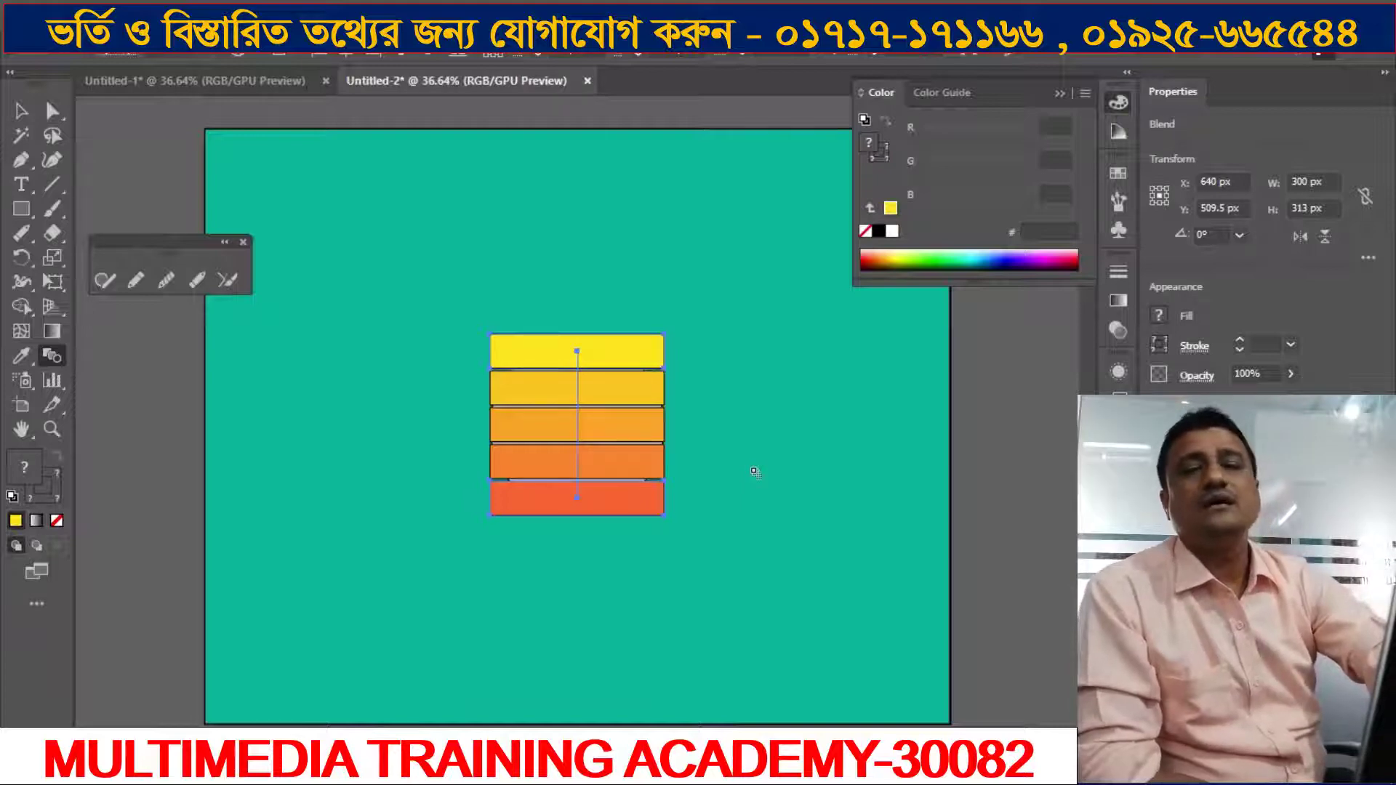
Step: Switch to the tutorial page and review the Step 2 rectangle sizes, fill colours and placement on the circle
{"action": "key", "text": "alt+Tab"}
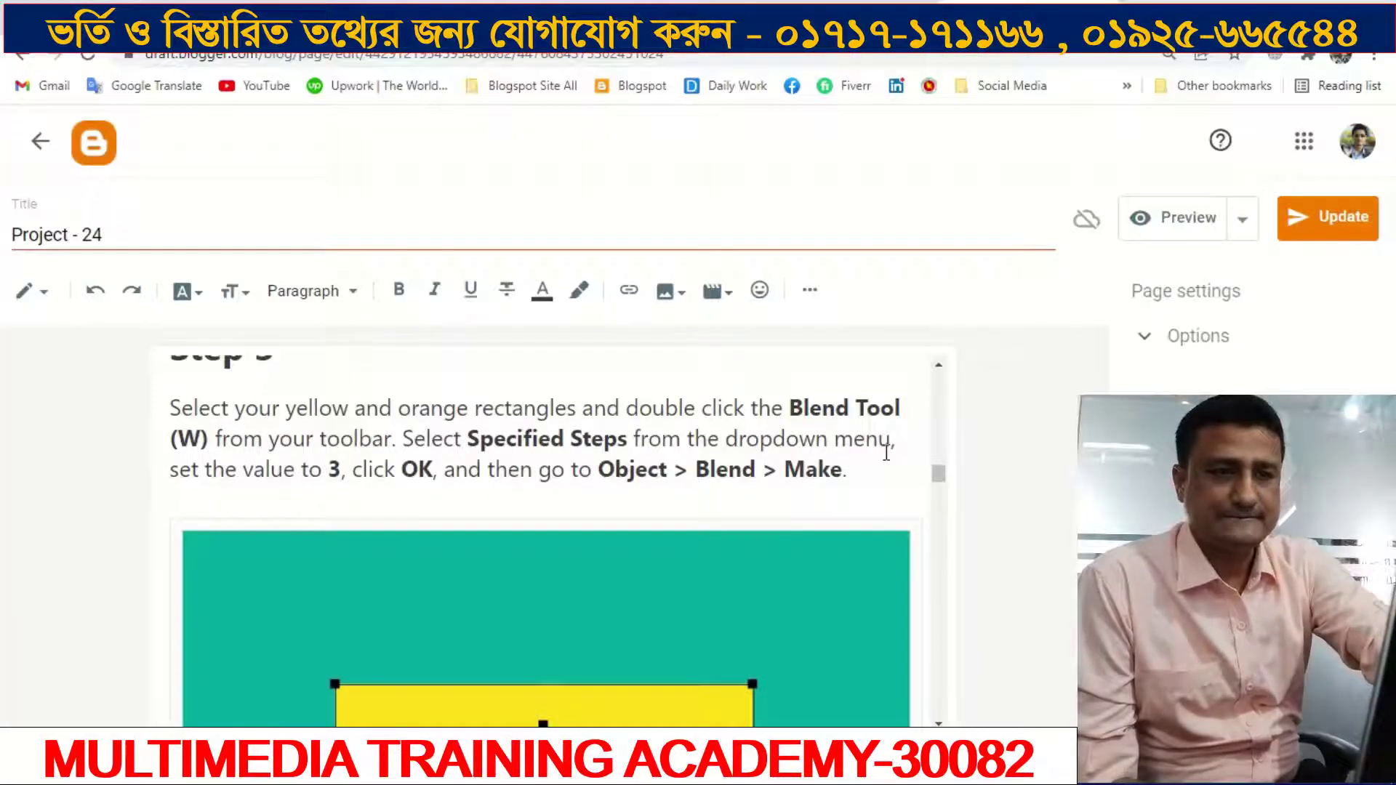
{"action": "scroll", "coordinate": [887, 453], "scroll_direction": "down", "scroll_amount": 4}
{"action": "scroll", "coordinate": [885, 451], "scroll_direction": "up", "scroll_amount": 9}
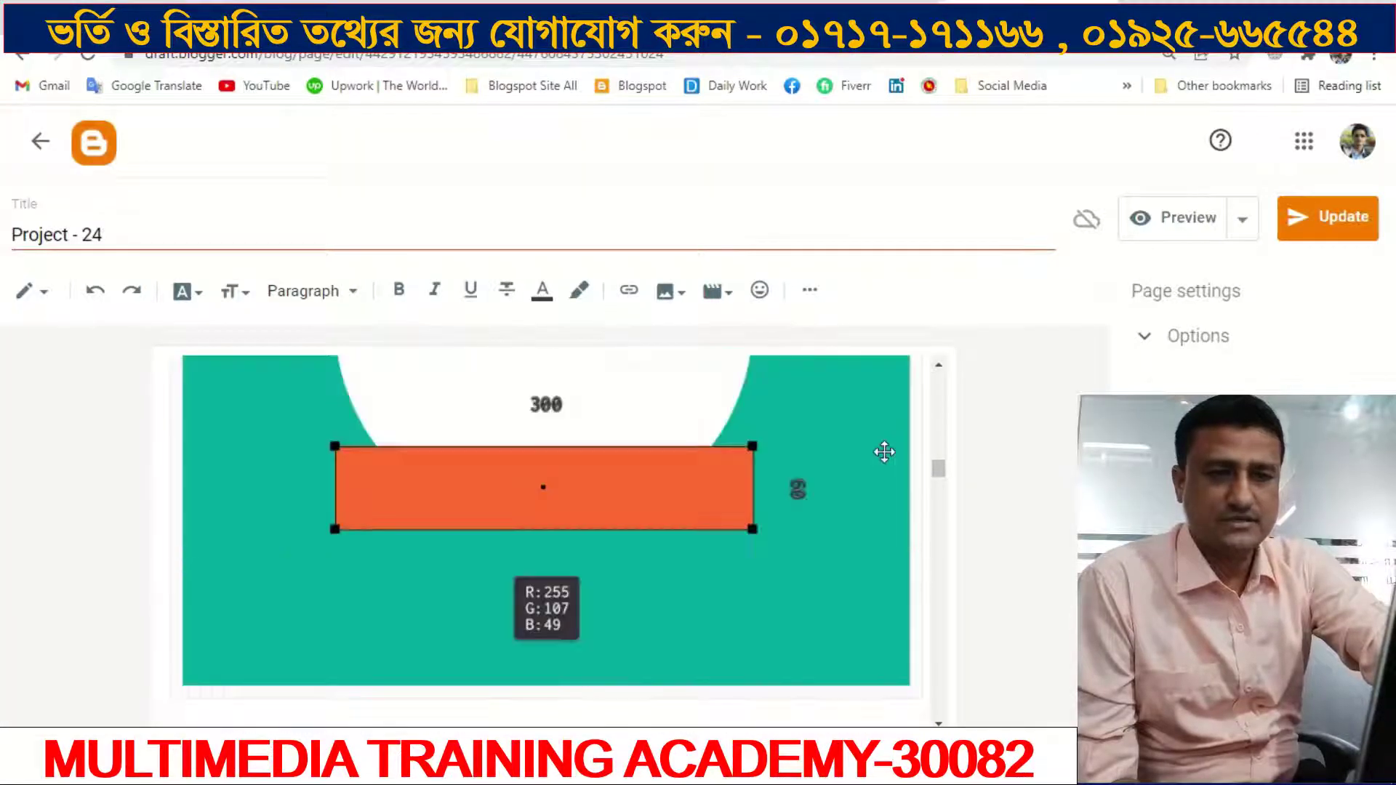
{"action": "scroll", "coordinate": [885, 453], "scroll_direction": "up", "scroll_amount": 5}
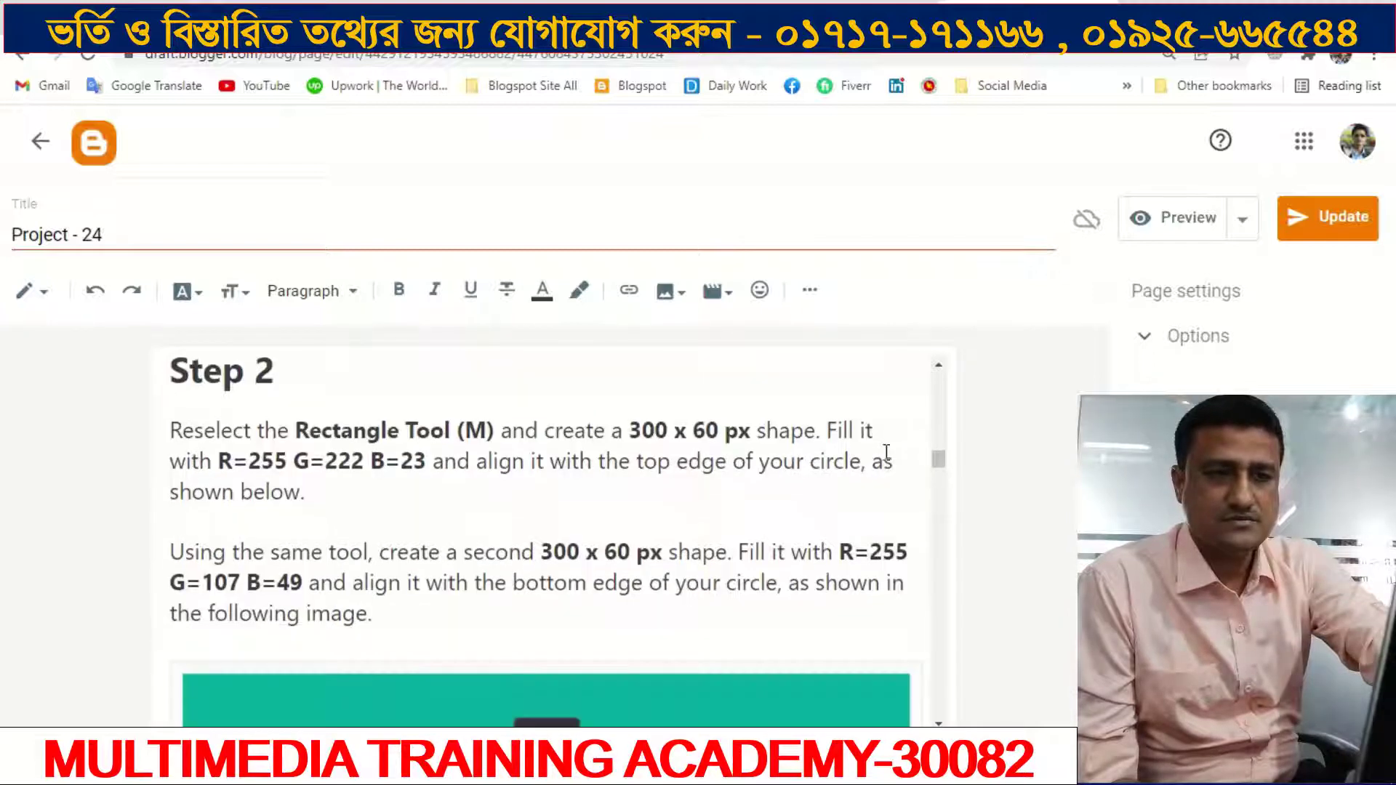
{"action": "scroll", "coordinate": [886, 452], "scroll_direction": "down", "scroll_amount": 3}
{"action": "scroll", "coordinate": [887, 452], "scroll_direction": "up", "scroll_amount": 3}
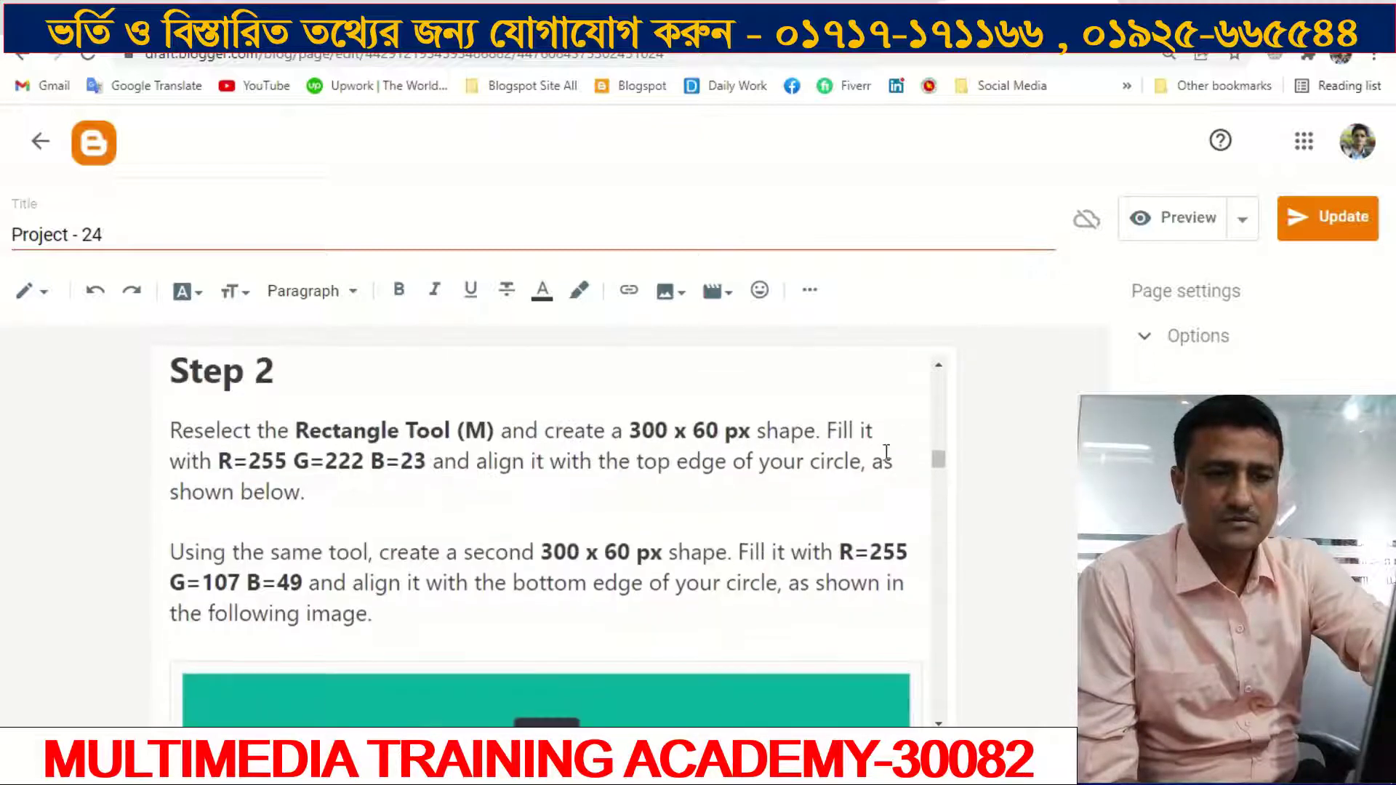
Step: Check the tutorial's Step 3 blend instructions, and in Illustrator set the blend spacing to Specified Steps with a value of 3
{"action": "scroll", "coordinate": [886, 452], "scroll_direction": "down", "scroll_amount": 5}
{"action": "scroll", "coordinate": [887, 453], "scroll_direction": "down", "scroll_amount": 6}
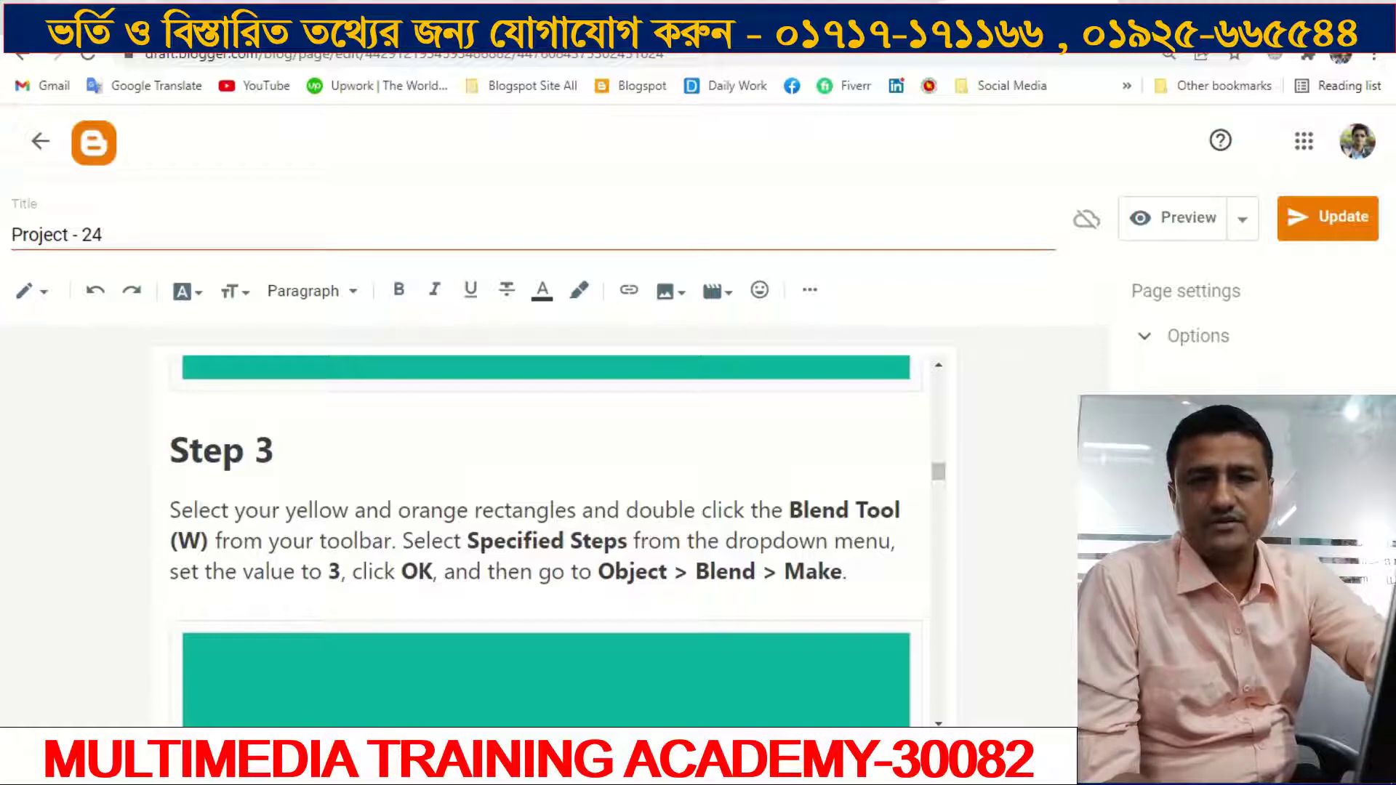
{"action": "key", "text": "alt+Tab"}
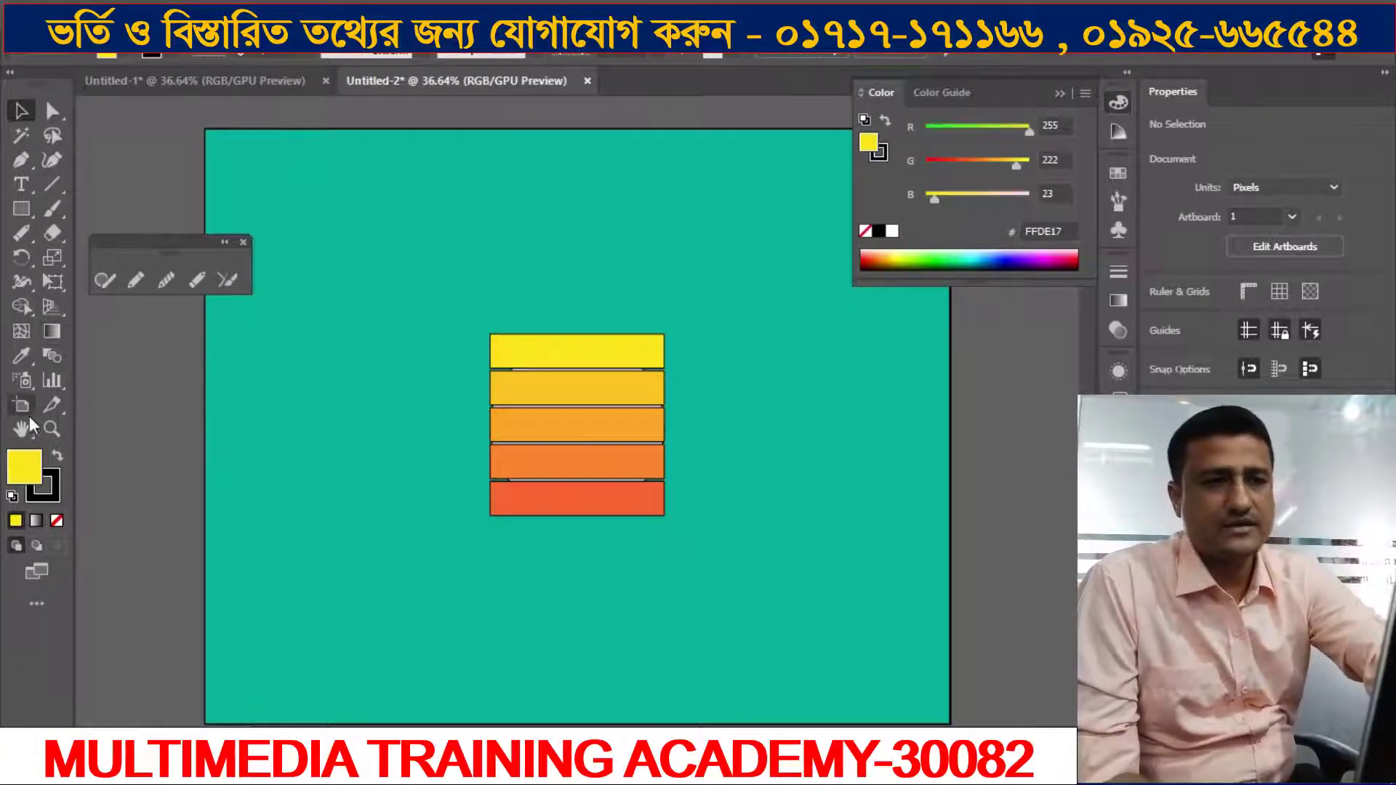
{"action": "double_click", "coordinate": [52, 357]}
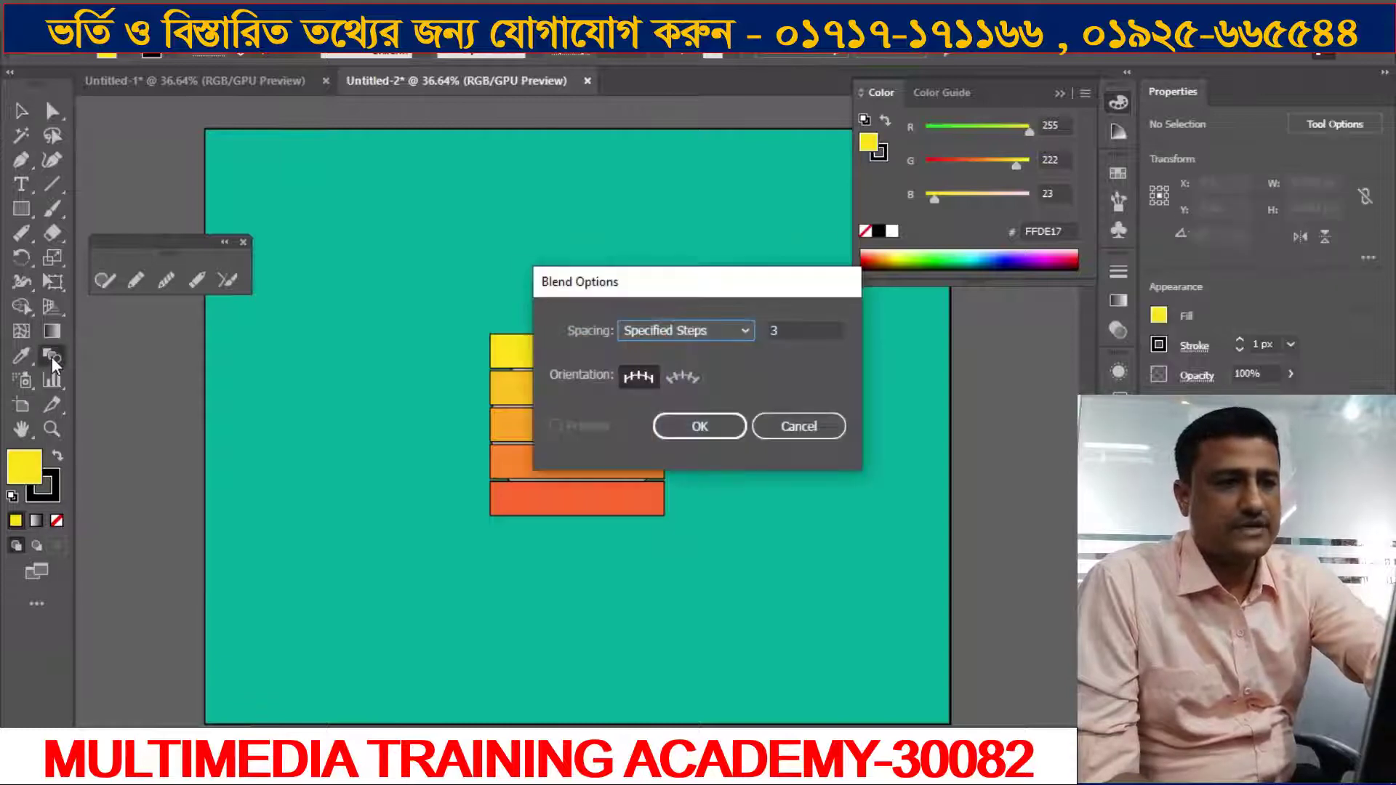
{"action": "left_click_drag", "start_coordinate": [649, 295], "coordinate": [852, 413]}
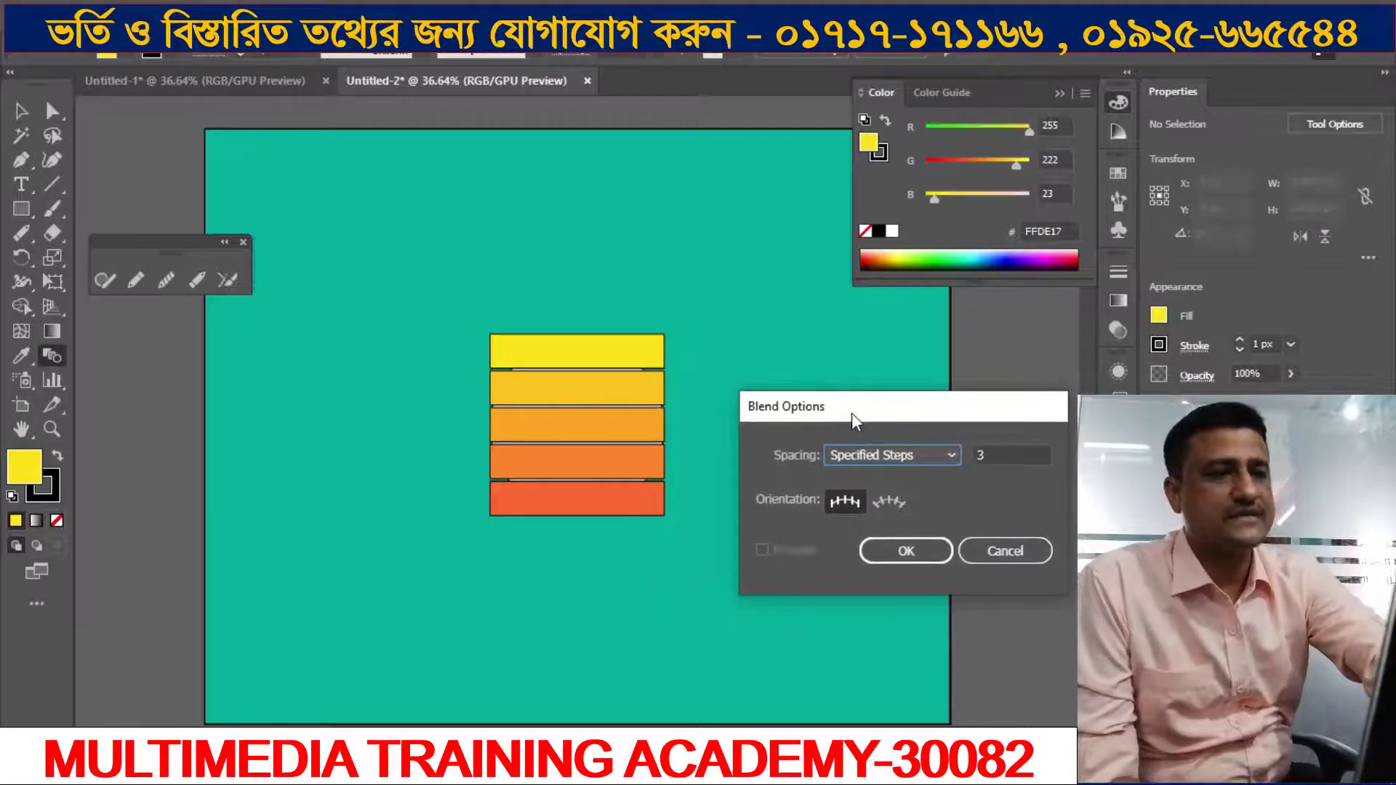
{"action": "left_click", "coordinate": [949, 456]}
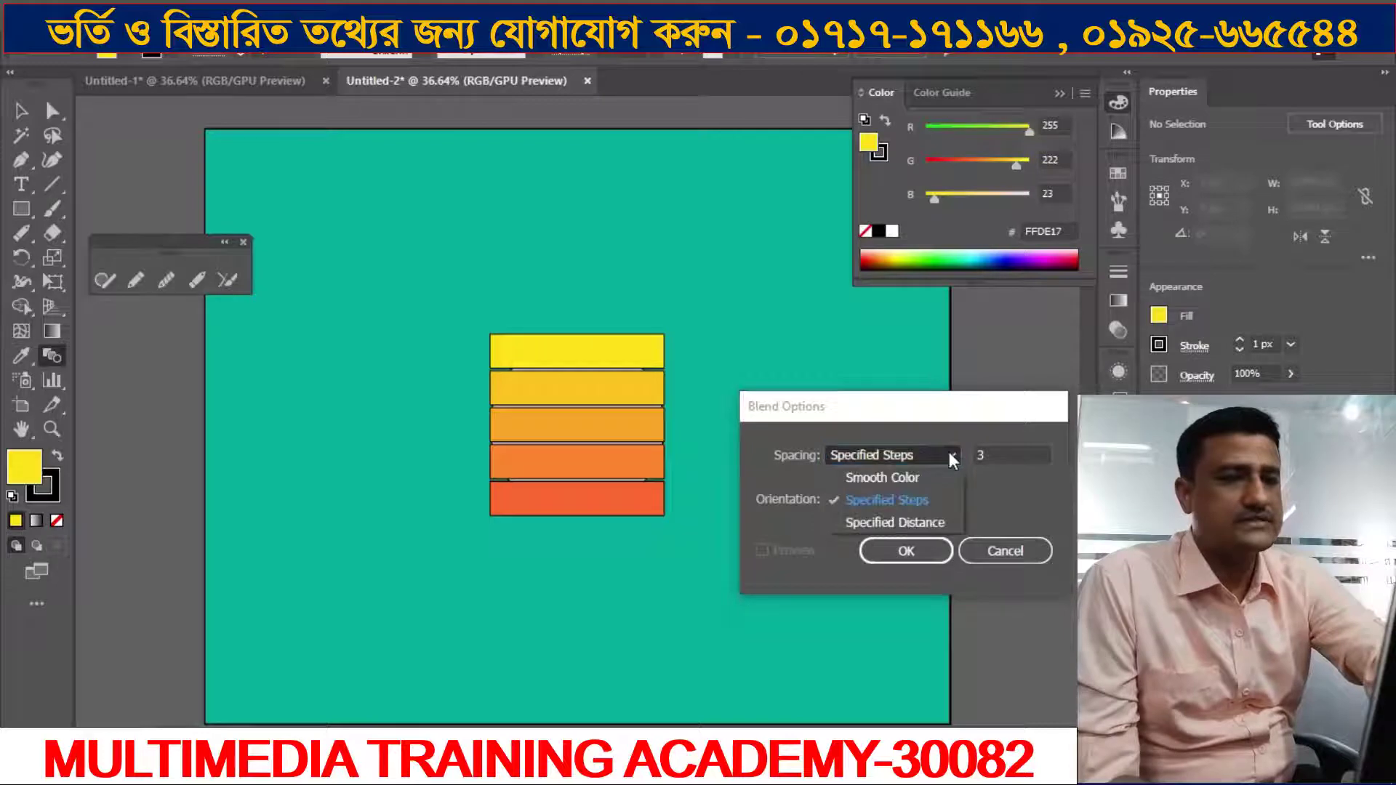
{"action": "left_click", "coordinate": [883, 502]}
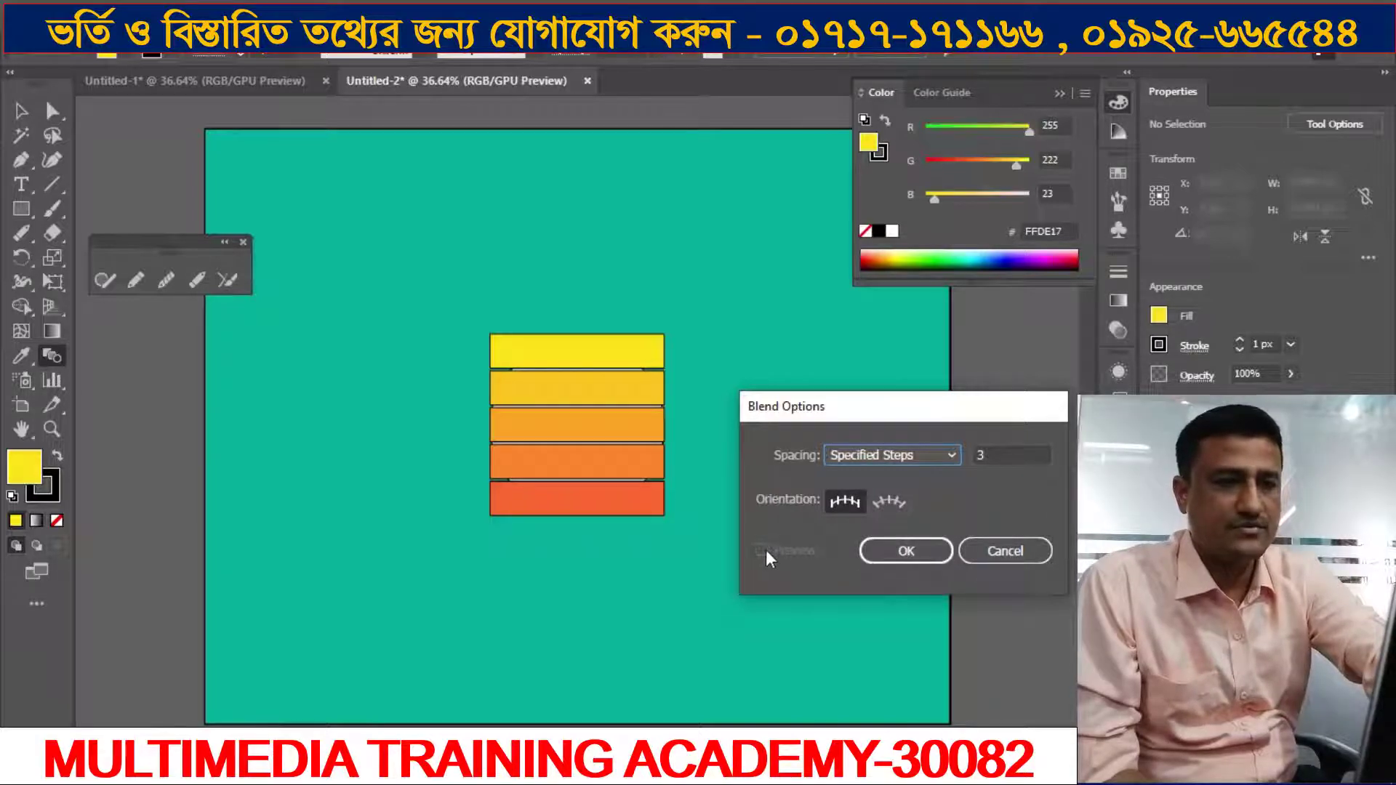
{"action": "left_click", "coordinate": [908, 552]}
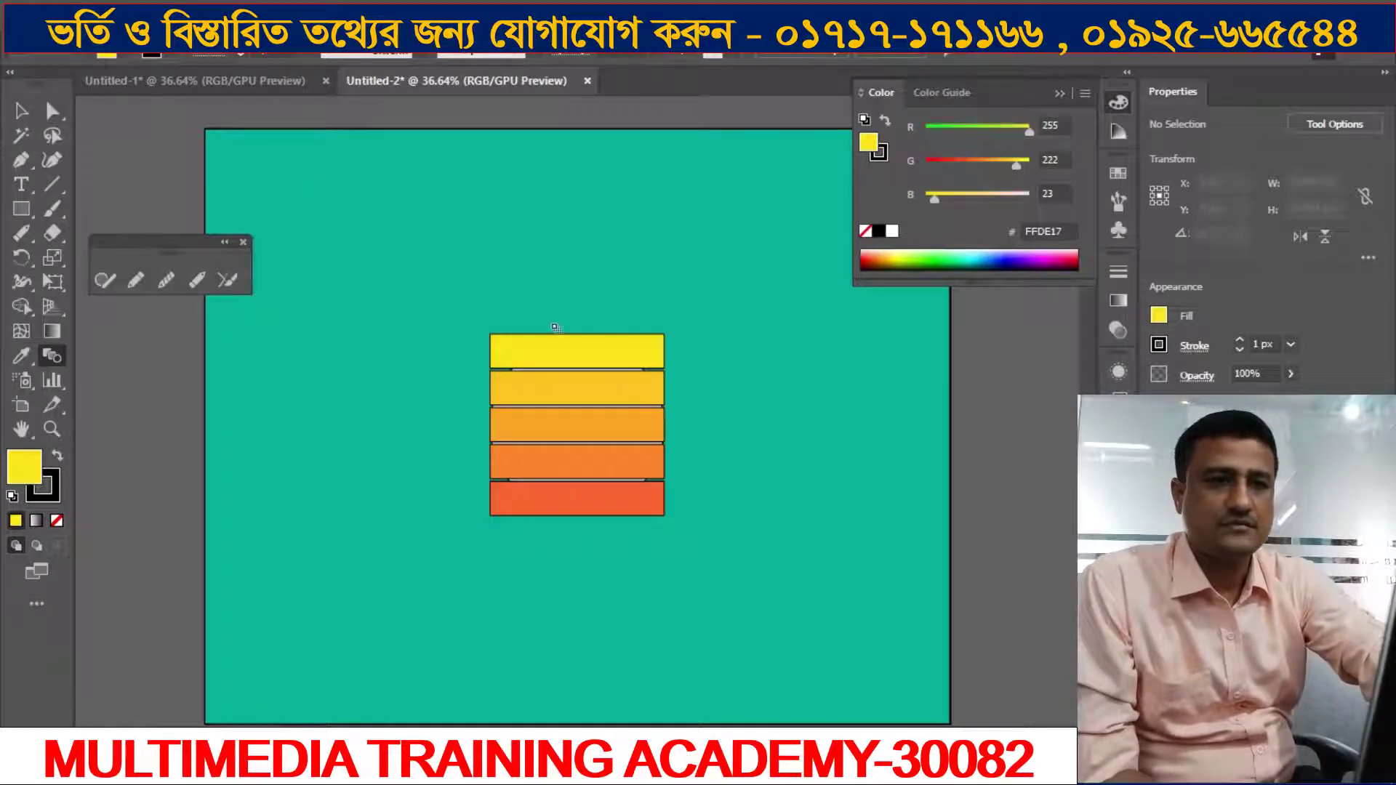
Step: Try moving the striped blend and the white circle apart on the artboard, and undo those moves
{"action": "left_click", "coordinate": [21, 110]}
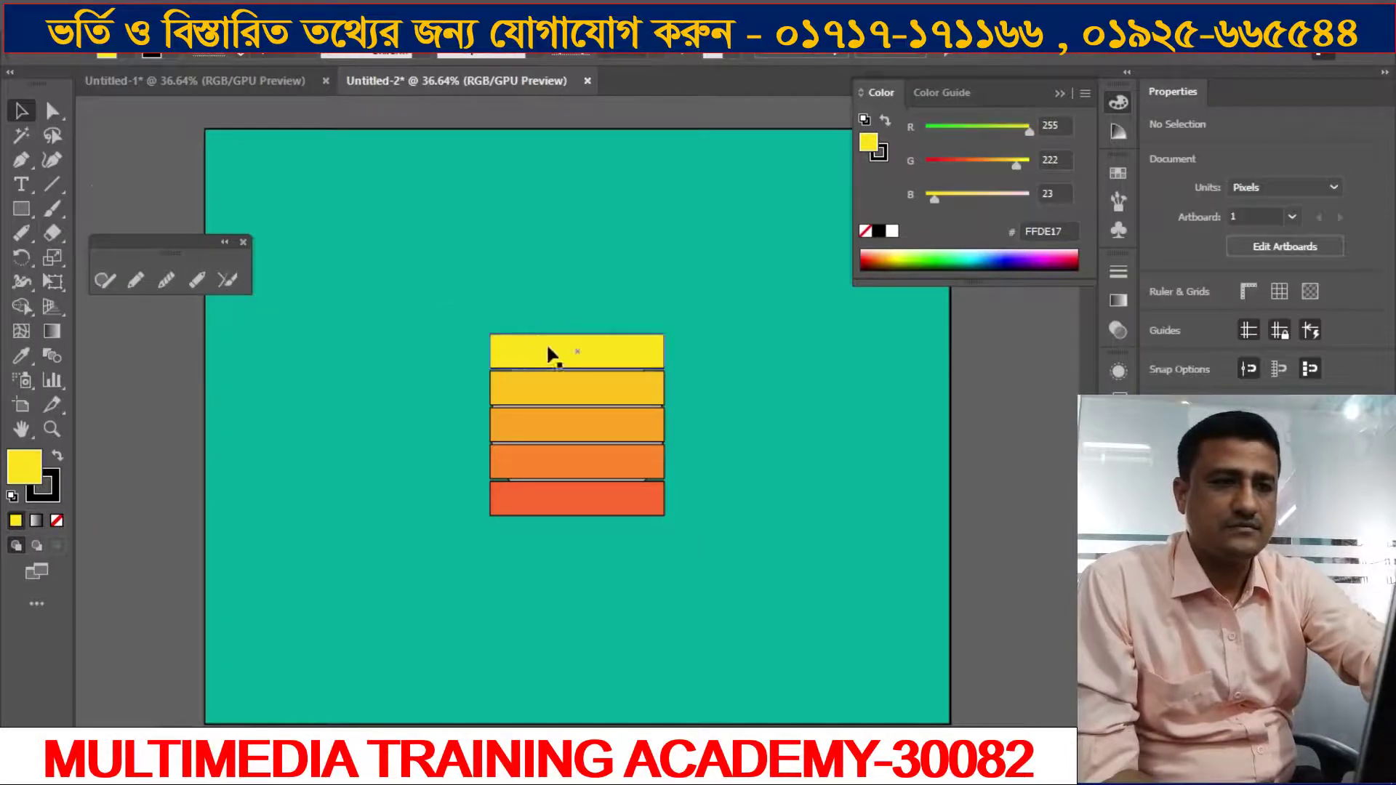
{"action": "left_click_drag", "start_coordinate": [549, 353], "coordinate": [743, 413]}
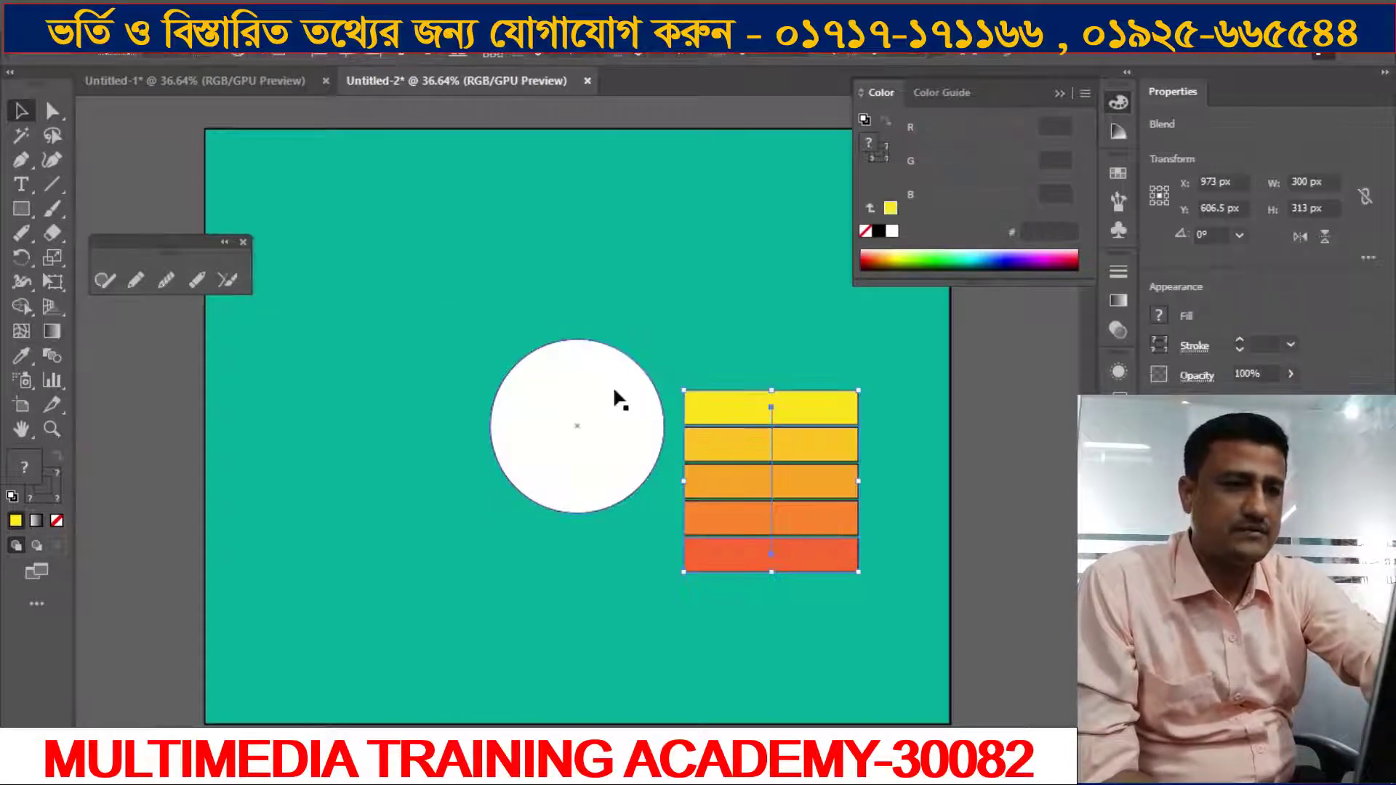
{"action": "left_click_drag", "start_coordinate": [613, 389], "coordinate": [525, 389]}
{"action": "left_click_drag", "start_coordinate": [757, 421], "coordinate": [718, 375]}
{"action": "left_click", "coordinate": [853, 505]}
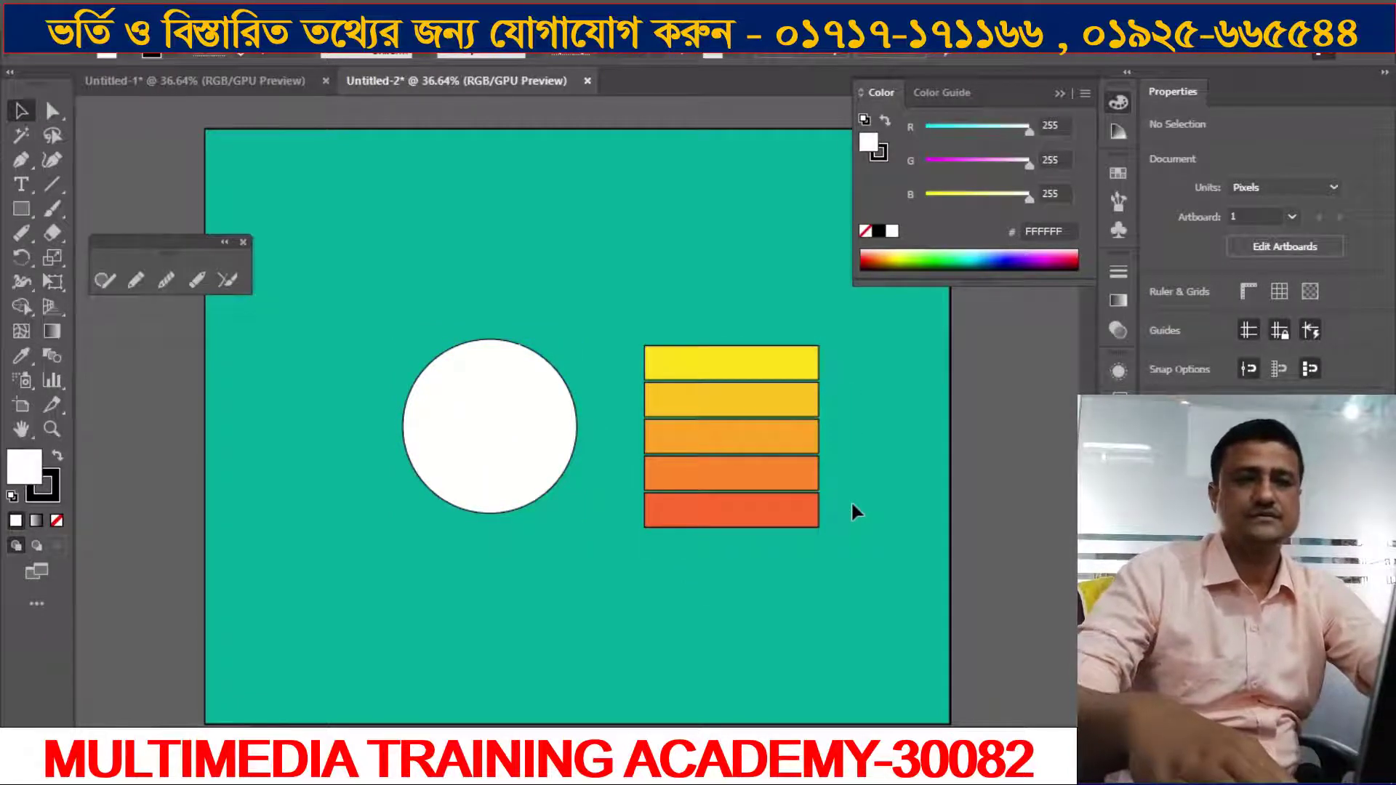
{"action": "key", "text": "ctrl+z"}
{"action": "key", "text": "ctrl+z"}
{"action": "key", "text": "ctrl+z"}
{"action": "key", "text": "ctrl+z"}
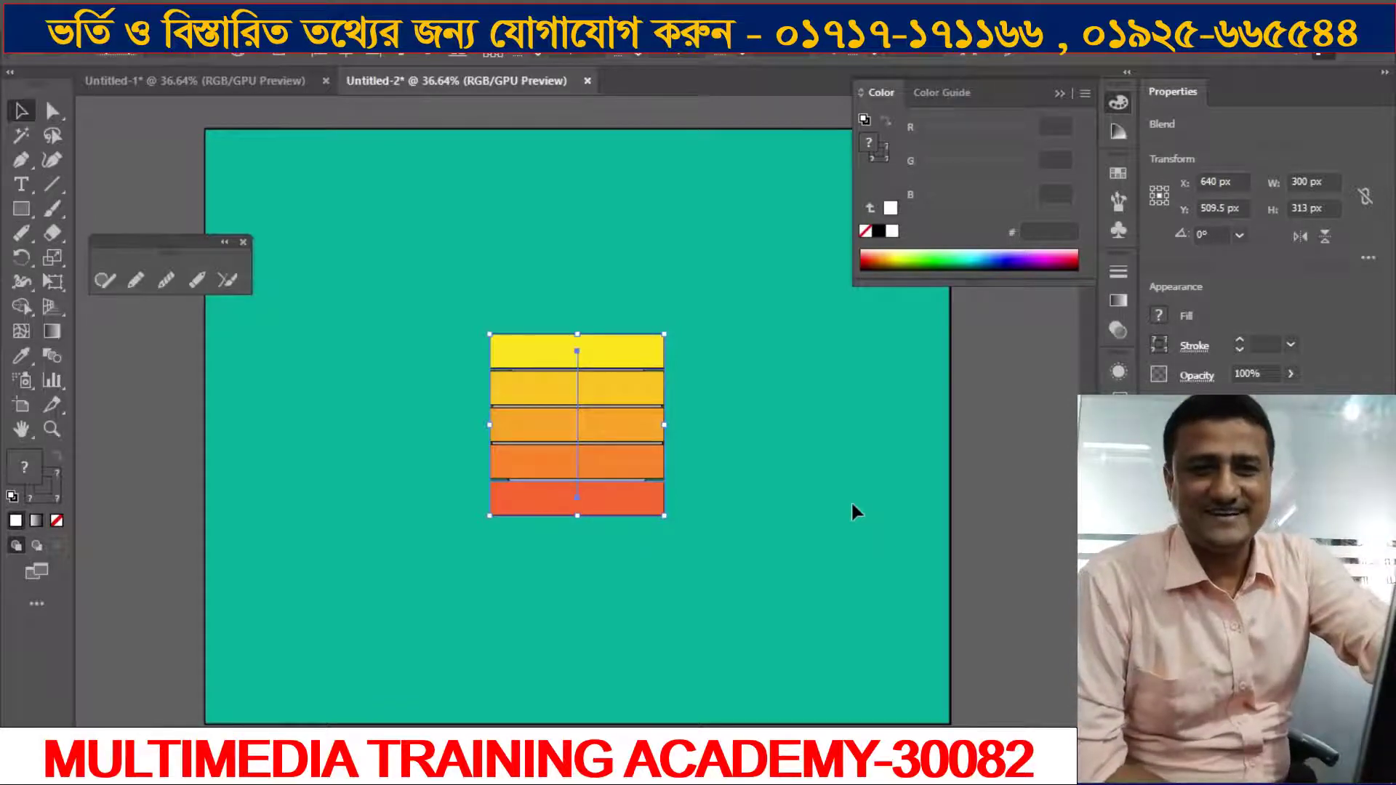
Step: Open the blend options for the selected striped blend and check the available spacing types, keeping Specified Steps
{"action": "double_click", "coordinate": [50, 356]}
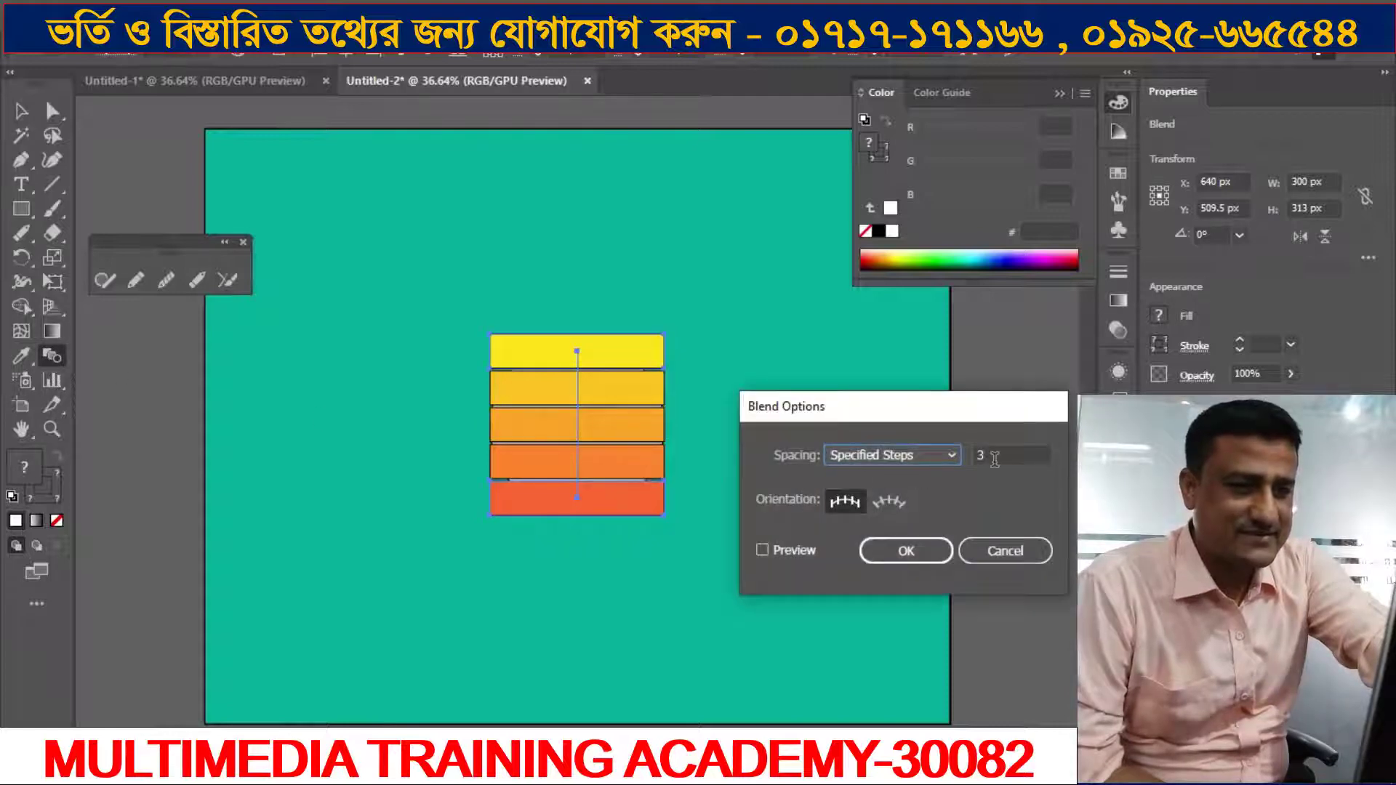
{"action": "left_click", "coordinate": [948, 461]}
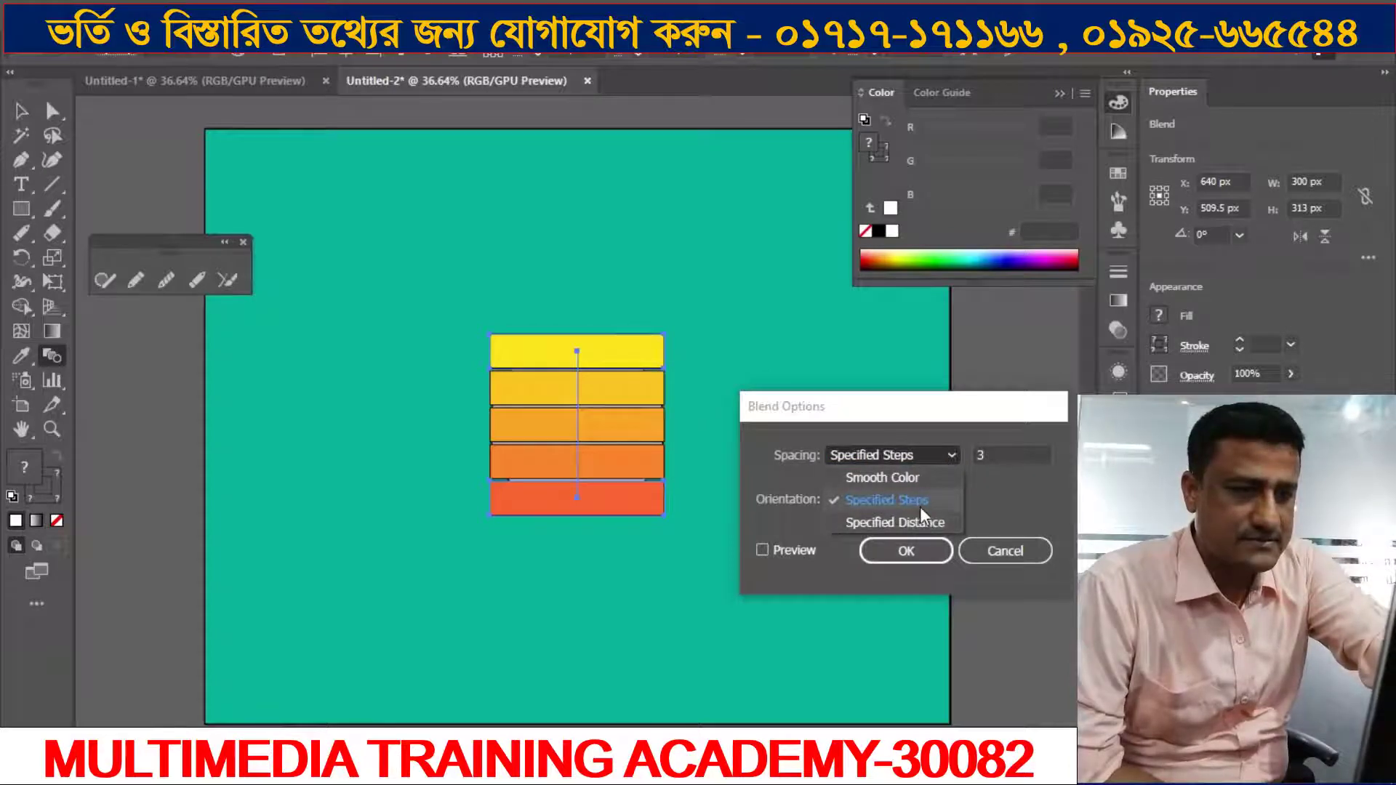
{"action": "left_click", "coordinate": [915, 418]}
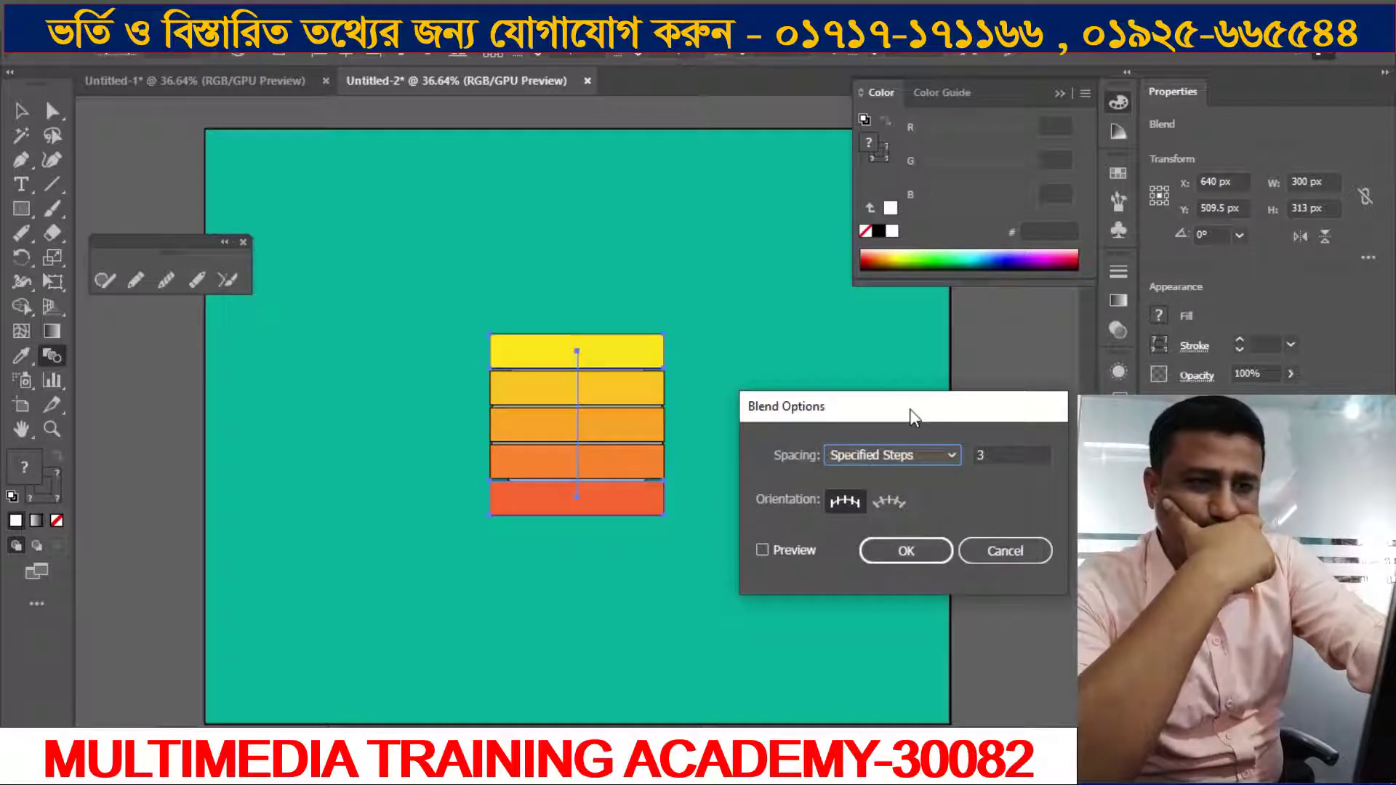
Step: Switch to the tutorial page and review the Step 3 blend images and the Step 4 layer order and clipping mask instructions
{"action": "key", "text": "alt+Tab"}
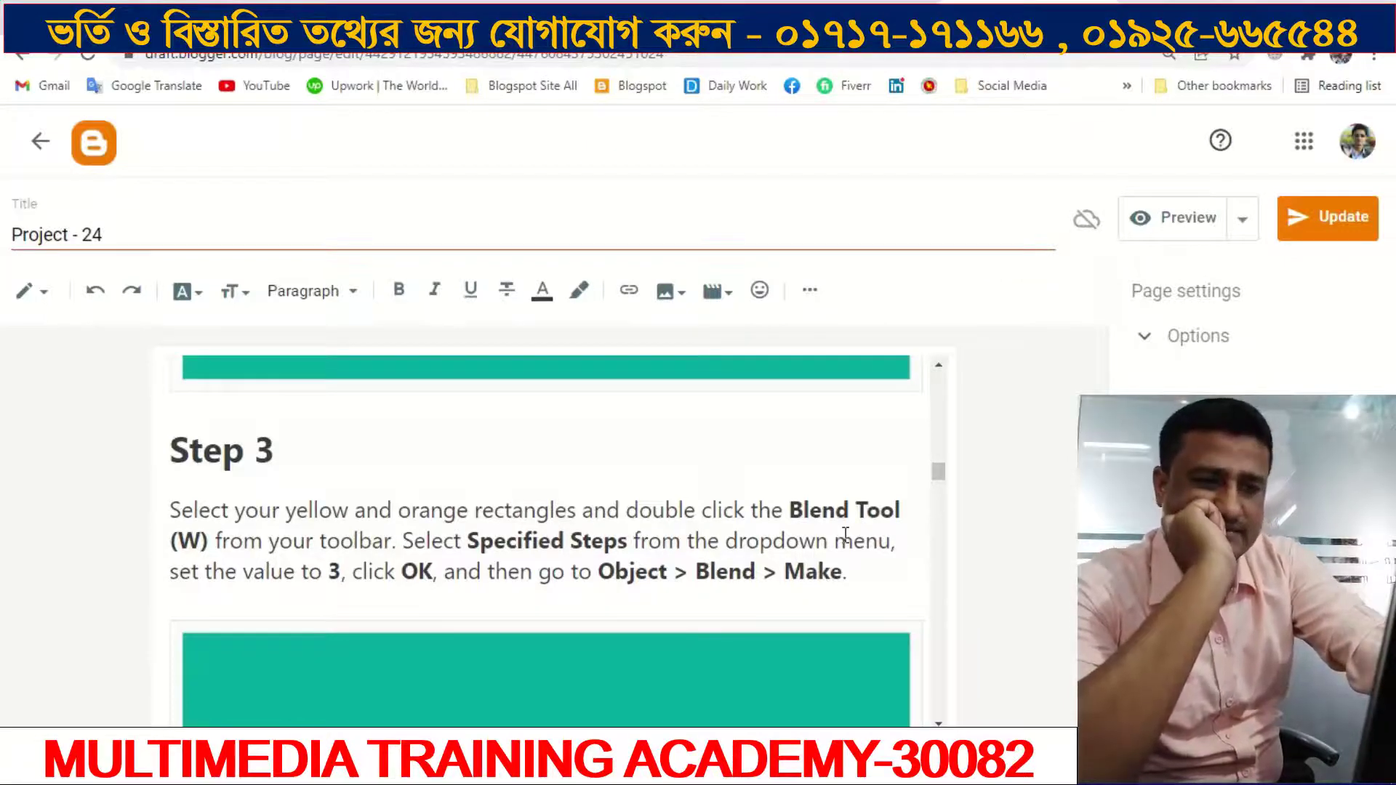
{"action": "scroll", "coordinate": [846, 536], "scroll_direction": "down", "scroll_amount": 10}
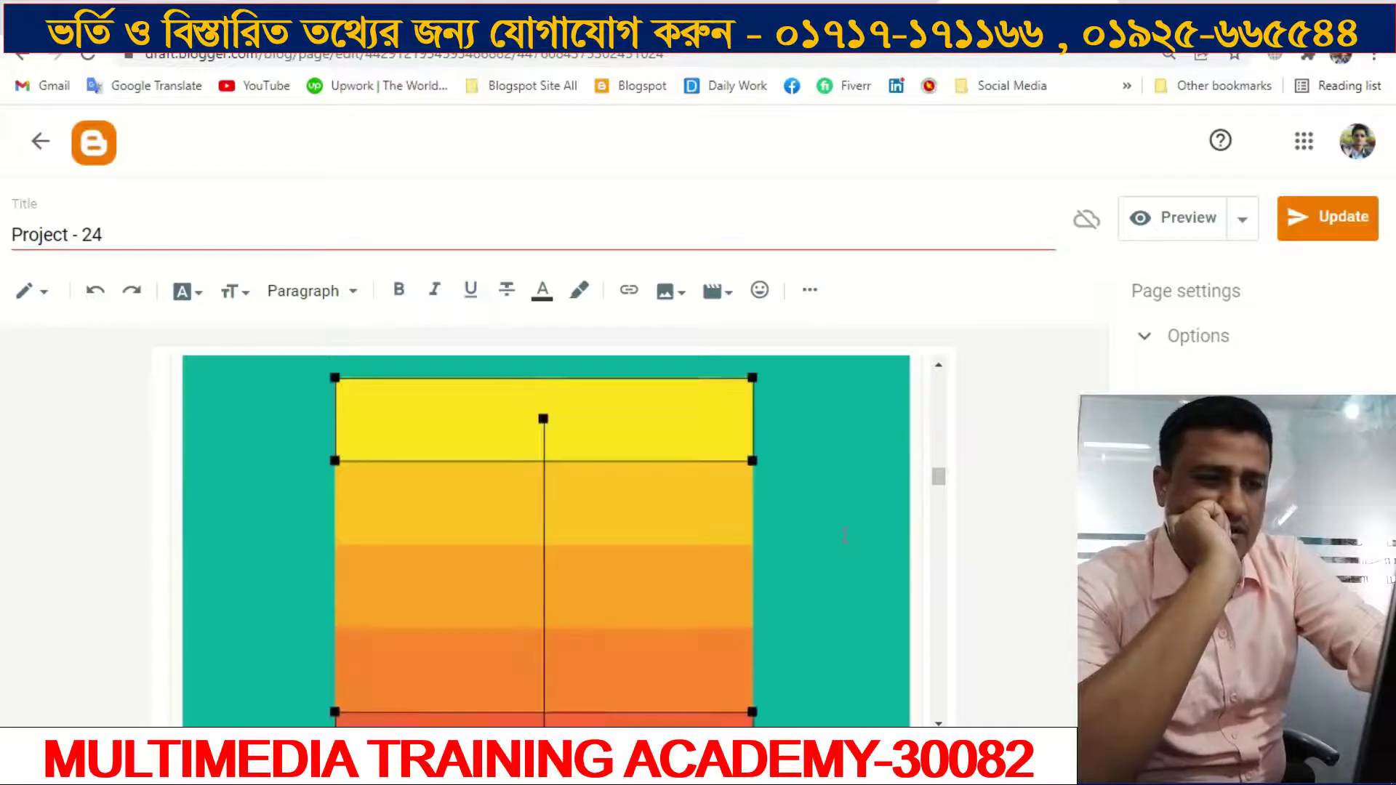
{"action": "scroll", "coordinate": [843, 536], "scroll_direction": "down", "scroll_amount": 4}
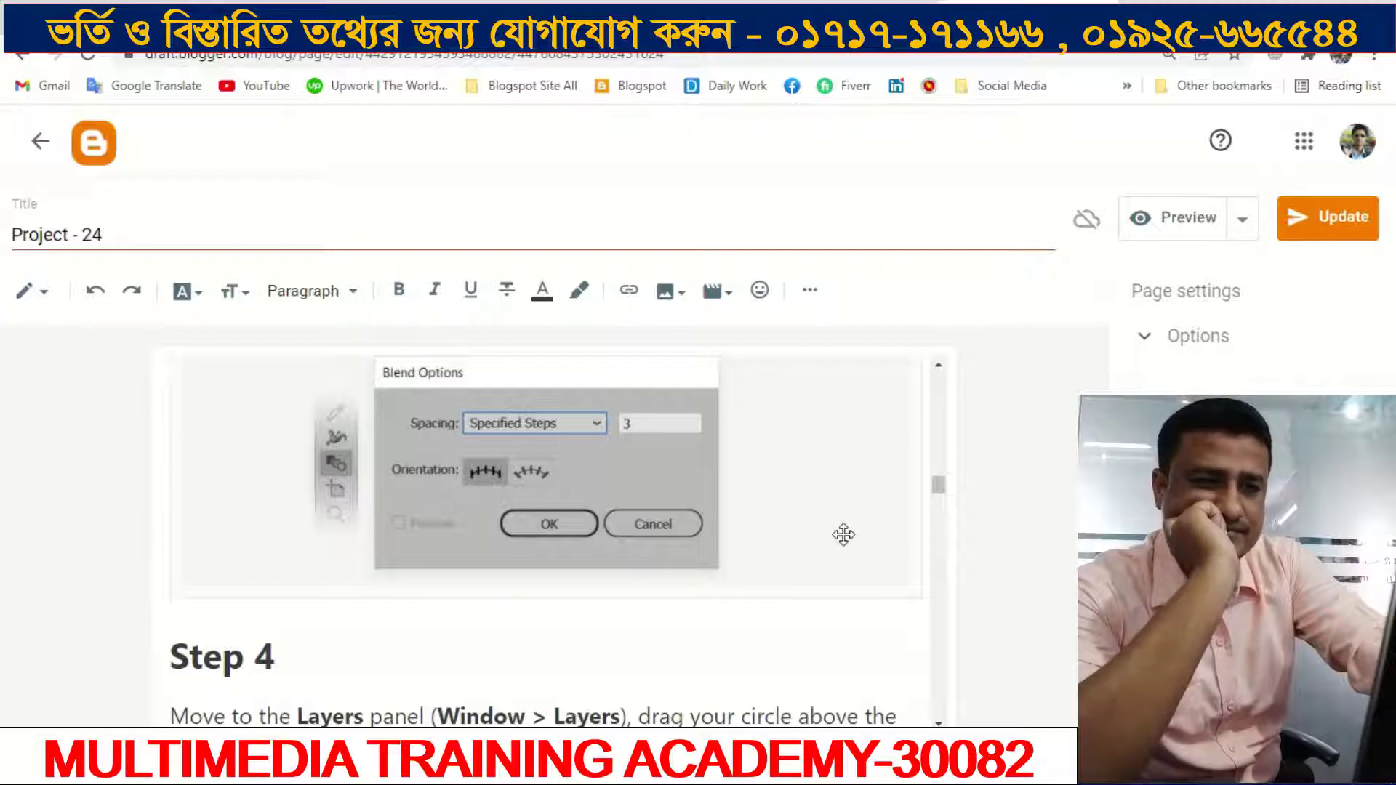
{"action": "scroll", "coordinate": [844, 536], "scroll_direction": "down", "scroll_amount": 4}
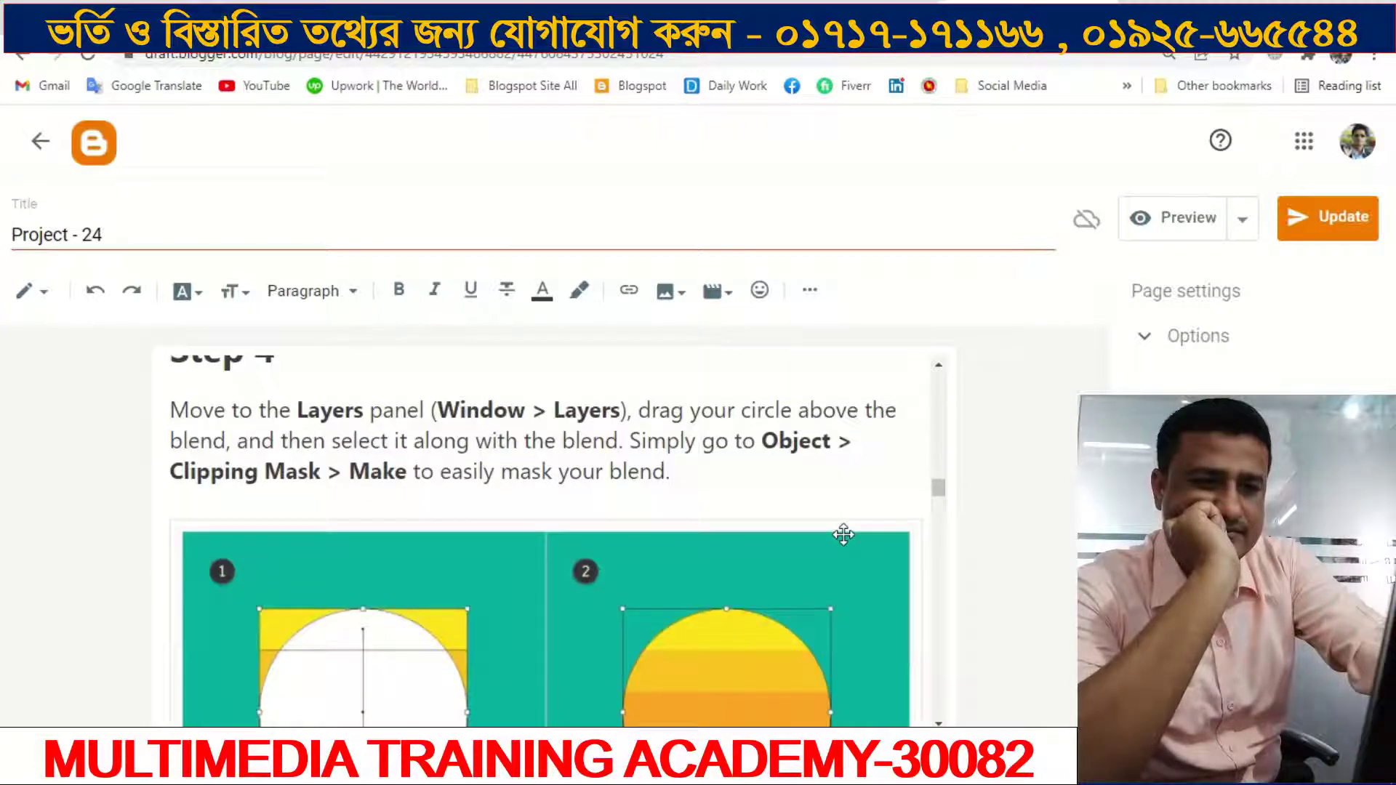
{"action": "scroll", "coordinate": [843, 536], "scroll_direction": "up", "scroll_amount": 2}
{"action": "scroll", "coordinate": [844, 535], "scroll_direction": "down", "scroll_amount": 2}
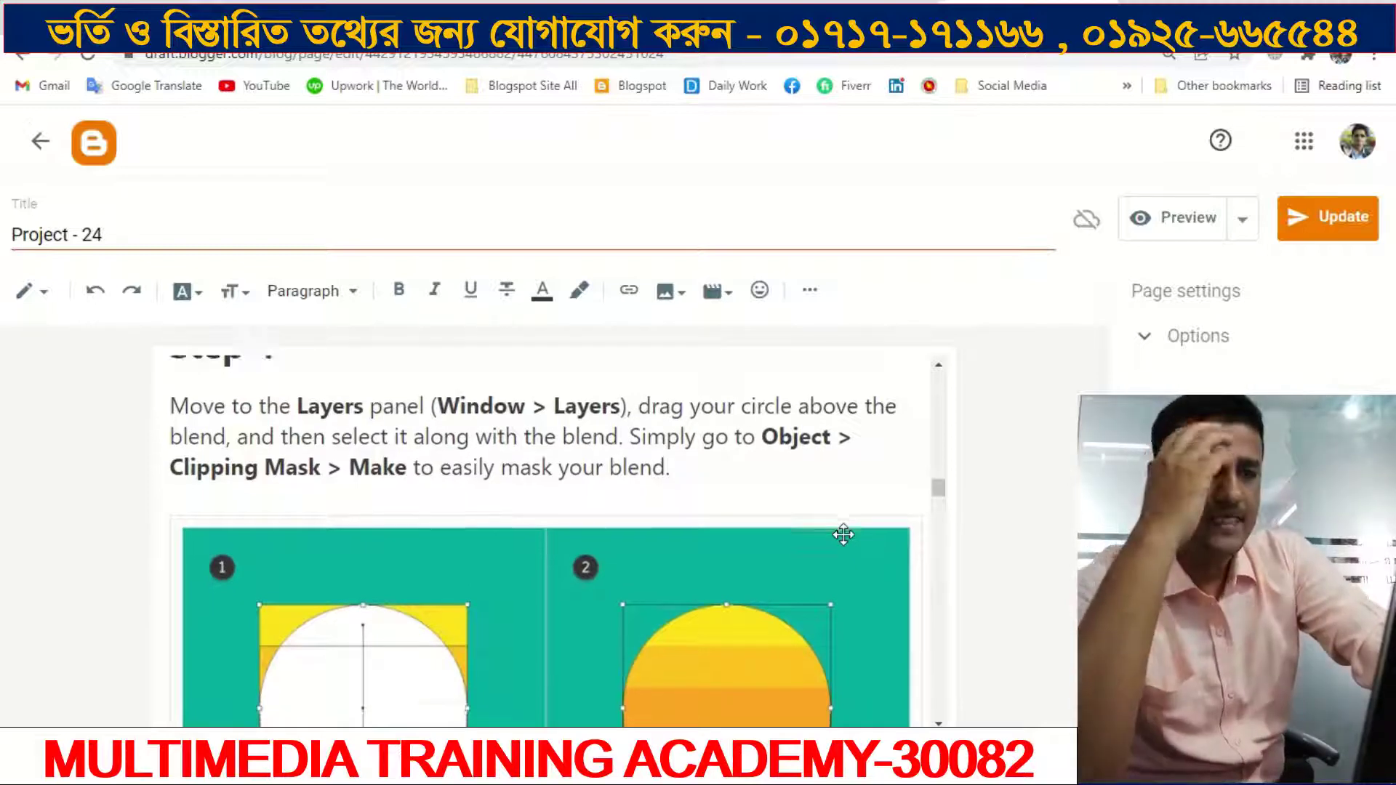
{"action": "scroll", "coordinate": [843, 535], "scroll_direction": "down", "scroll_amount": 2}
{"action": "scroll", "coordinate": [843, 535], "scroll_direction": "up", "scroll_amount": 1}
{"action": "scroll", "coordinate": [843, 536], "scroll_direction": "up", "scroll_amount": 1}
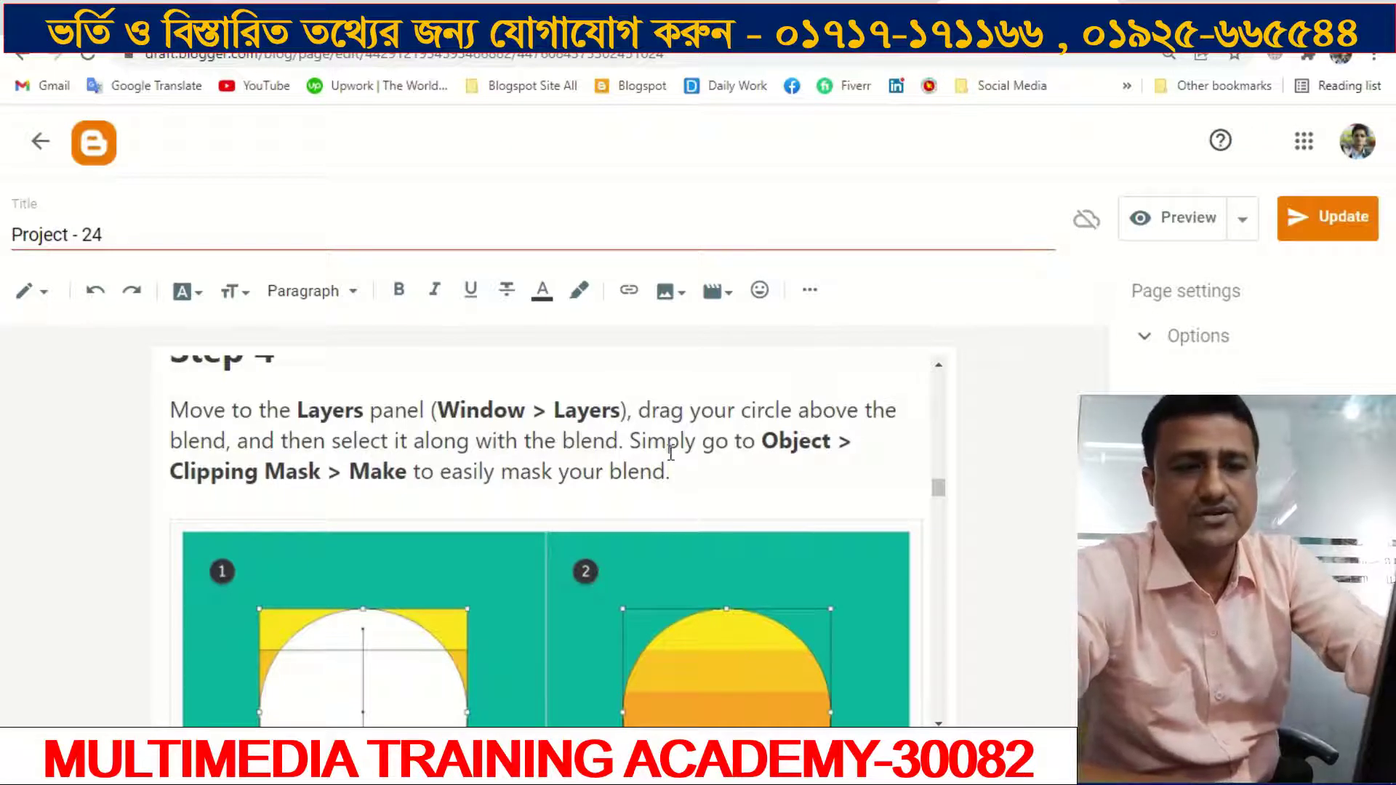
{"action": "scroll", "coordinate": [671, 452], "scroll_direction": "up", "scroll_amount": 2}
{"action": "scroll", "coordinate": [671, 452], "scroll_direction": "down", "scroll_amount": 1}
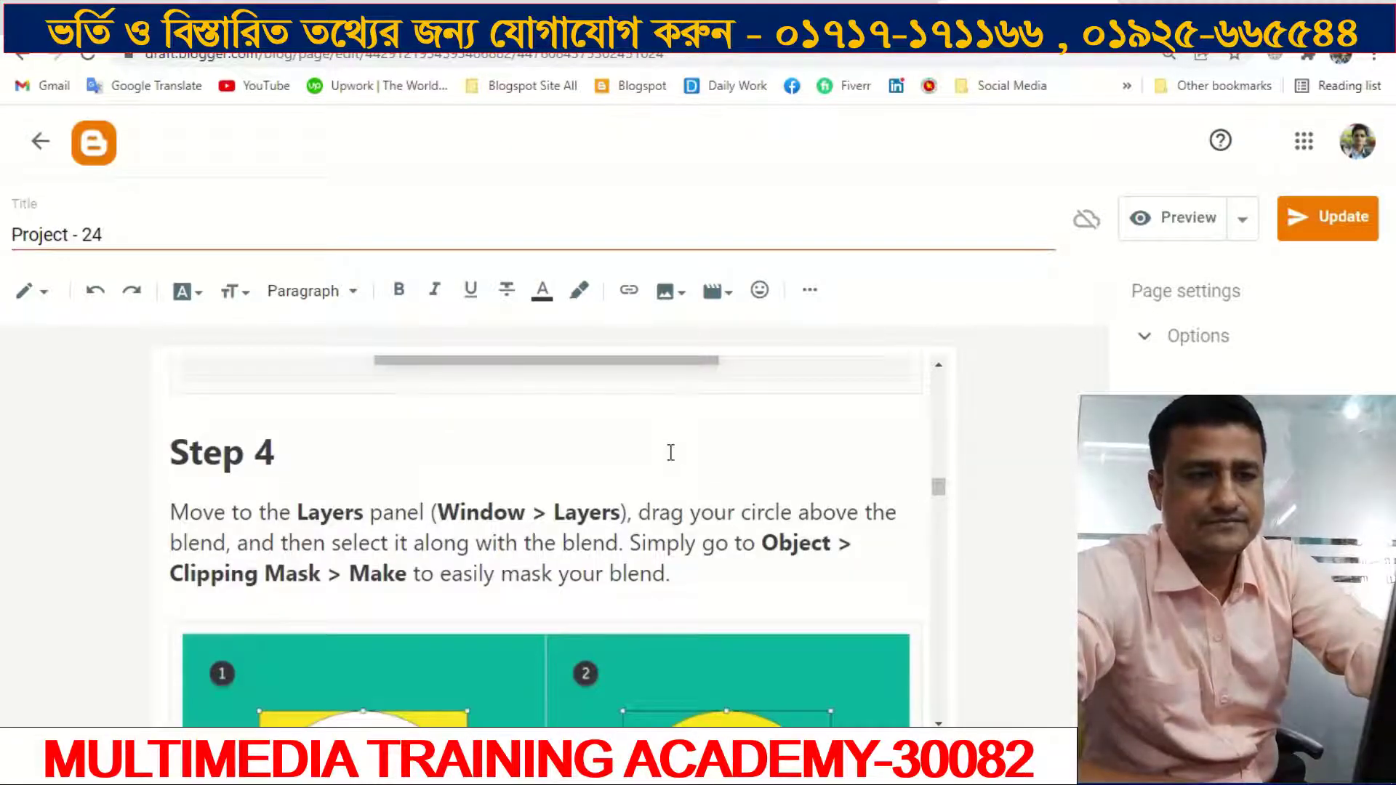
{"action": "scroll", "coordinate": [670, 452], "scroll_direction": "up", "scroll_amount": 5}
{"action": "scroll", "coordinate": [671, 452], "scroll_direction": "down", "scroll_amount": 4}
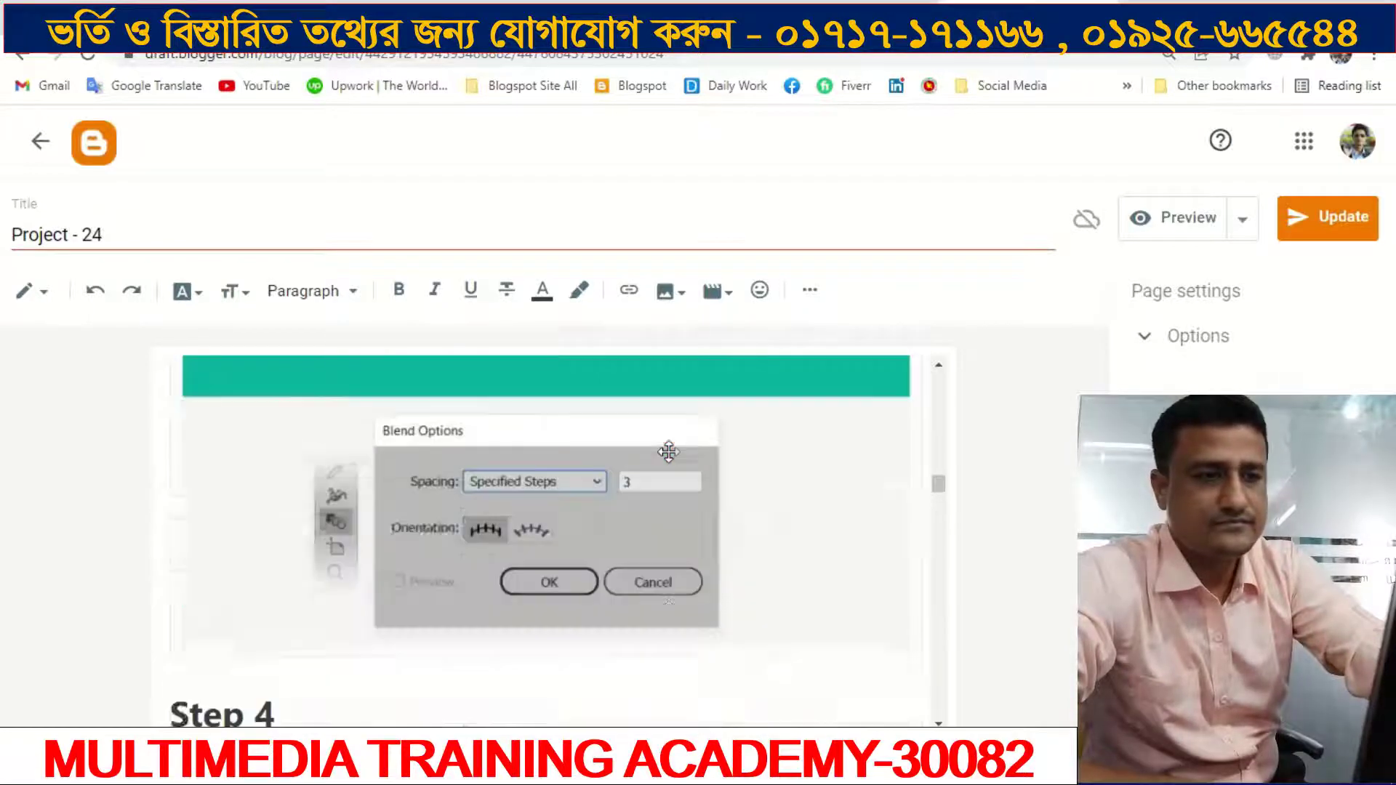
{"action": "scroll", "coordinate": [671, 452], "scroll_direction": "down", "scroll_amount": 1}
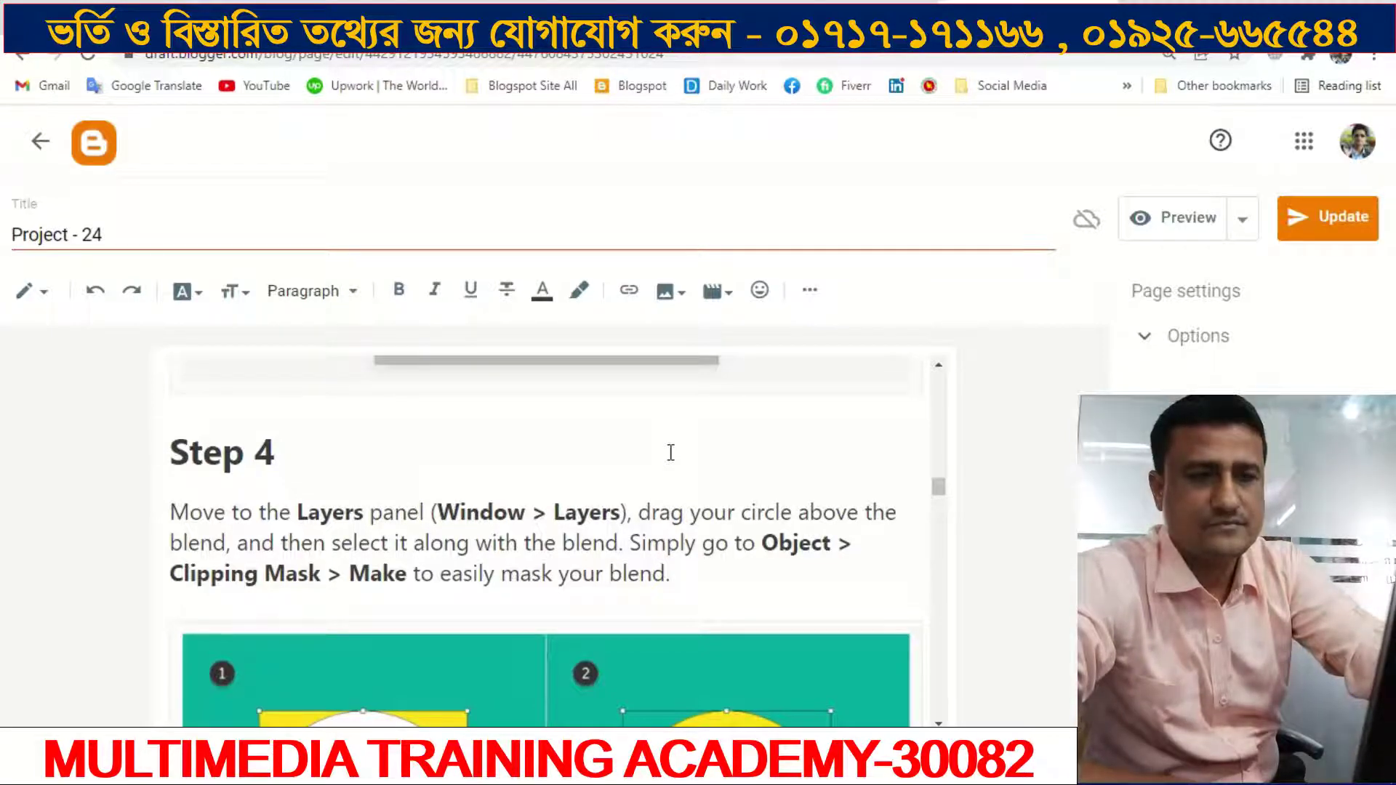
{"action": "scroll", "coordinate": [671, 452], "scroll_direction": "up", "scroll_amount": 1}
{"action": "scroll", "coordinate": [670, 452], "scroll_direction": "down", "scroll_amount": 1}
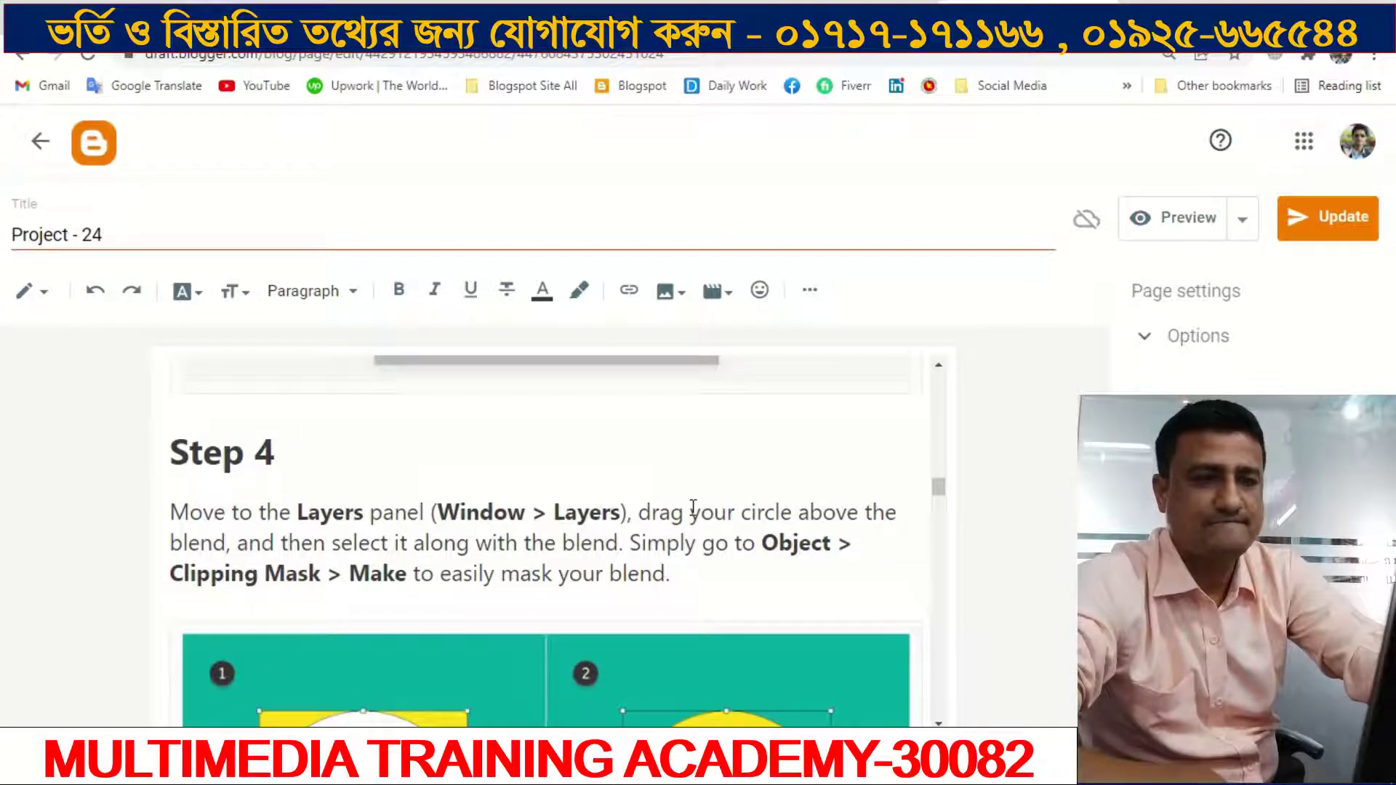
{"action": "scroll", "coordinate": [693, 507], "scroll_direction": "down", "scroll_amount": 2}
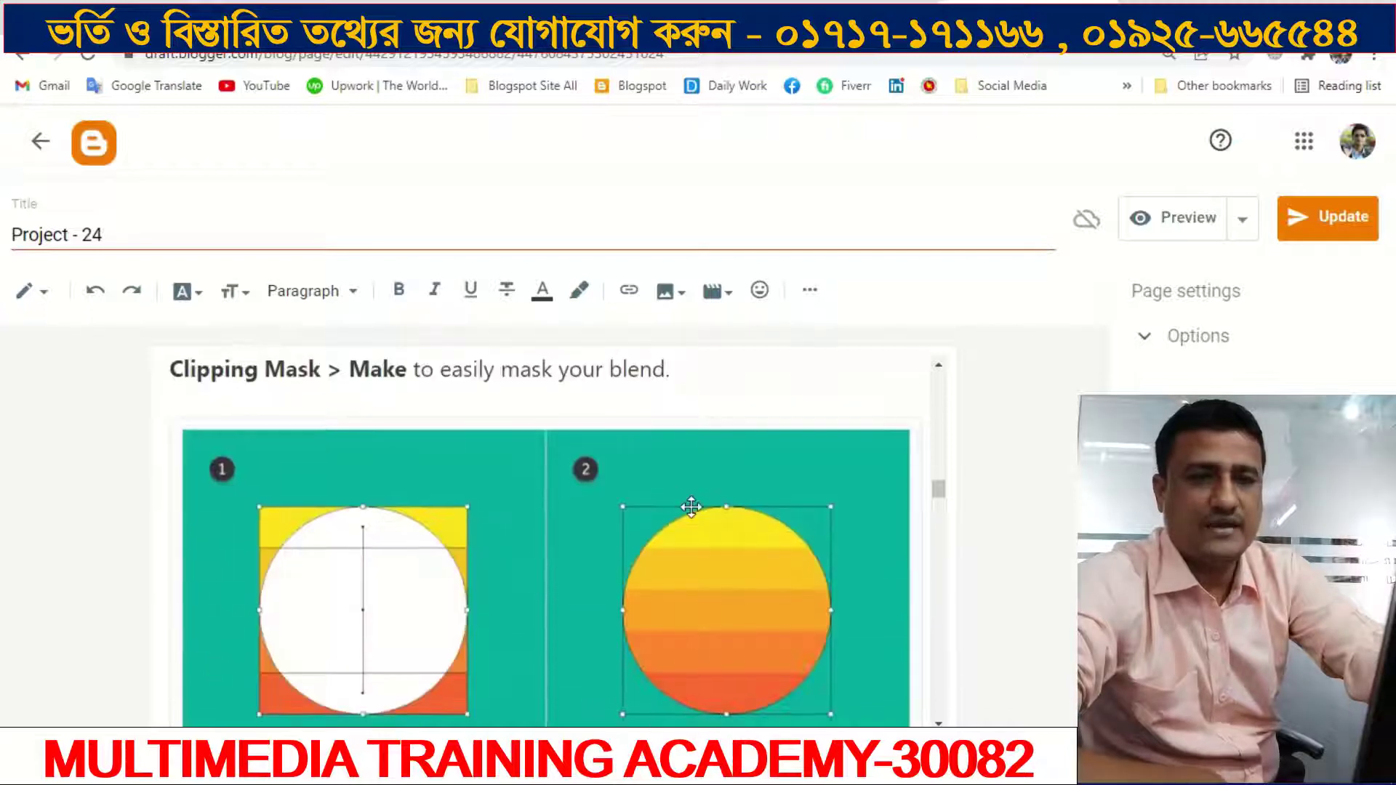
{"action": "scroll", "coordinate": [693, 507], "scroll_direction": "up", "scroll_amount": 1}
{"action": "scroll", "coordinate": [693, 507], "scroll_direction": "down", "scroll_amount": 1}
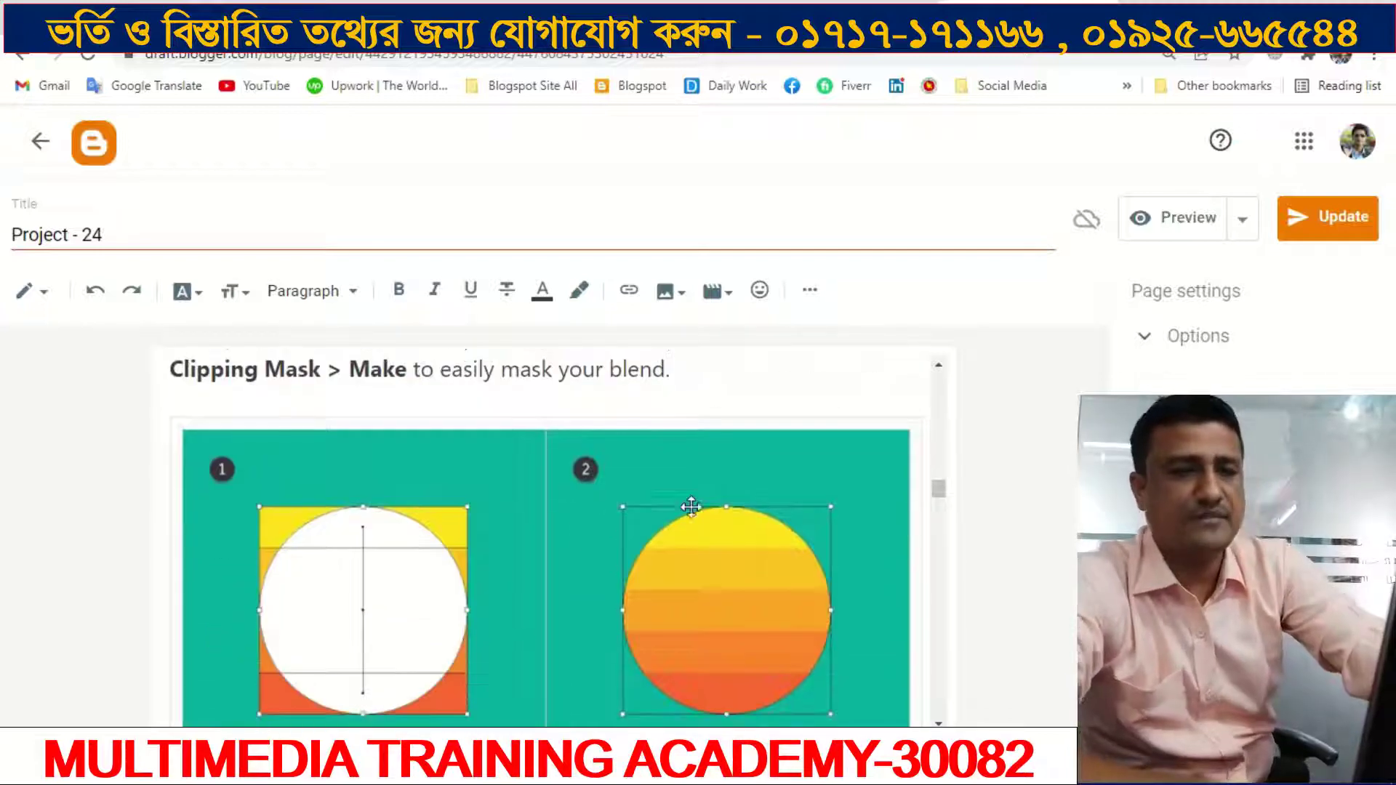
{"action": "scroll", "coordinate": [693, 507], "scroll_direction": "up", "scroll_amount": 2}
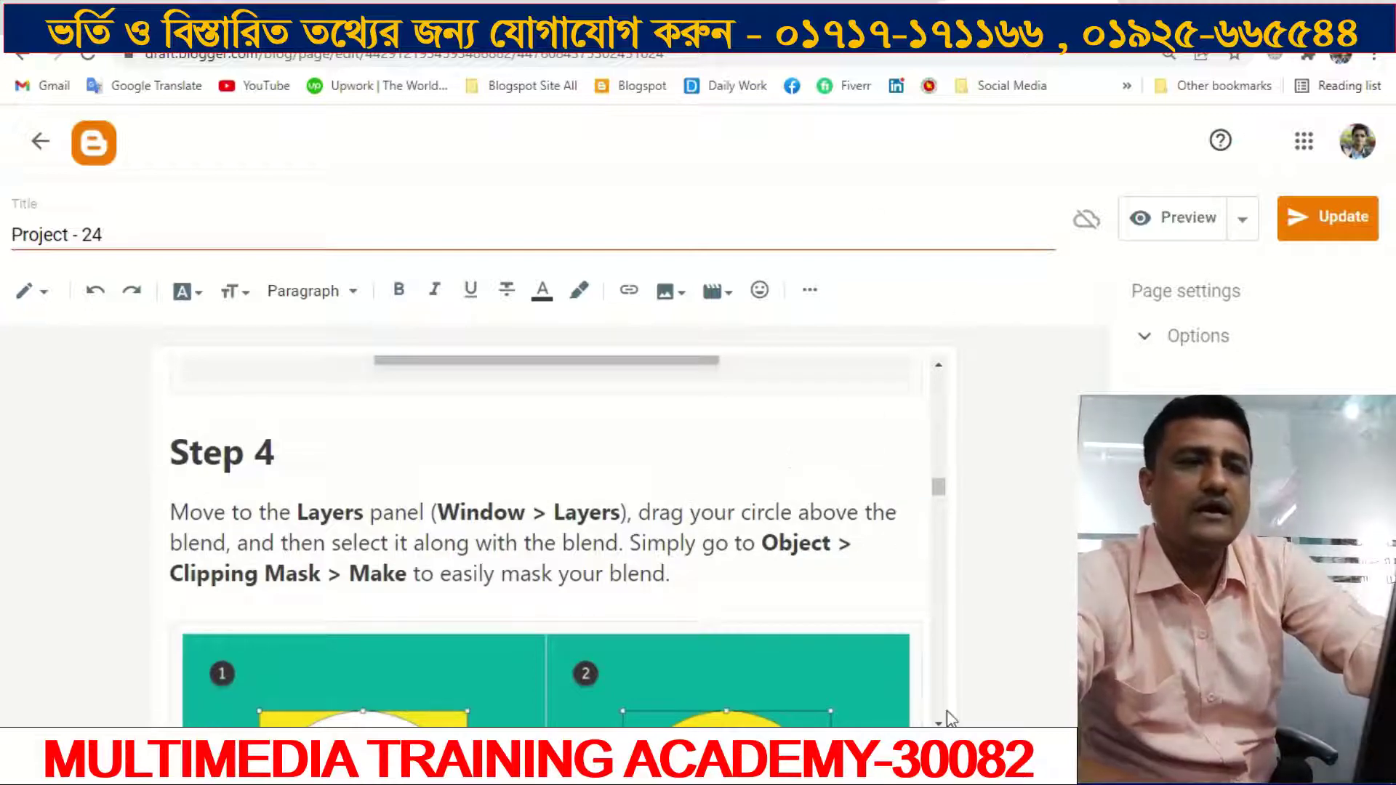
Step: Switch back to Illustrator, accept the blend options and show the objects inside Layer 1 in the layer list
{"action": "key", "text": "alt+Tab"}
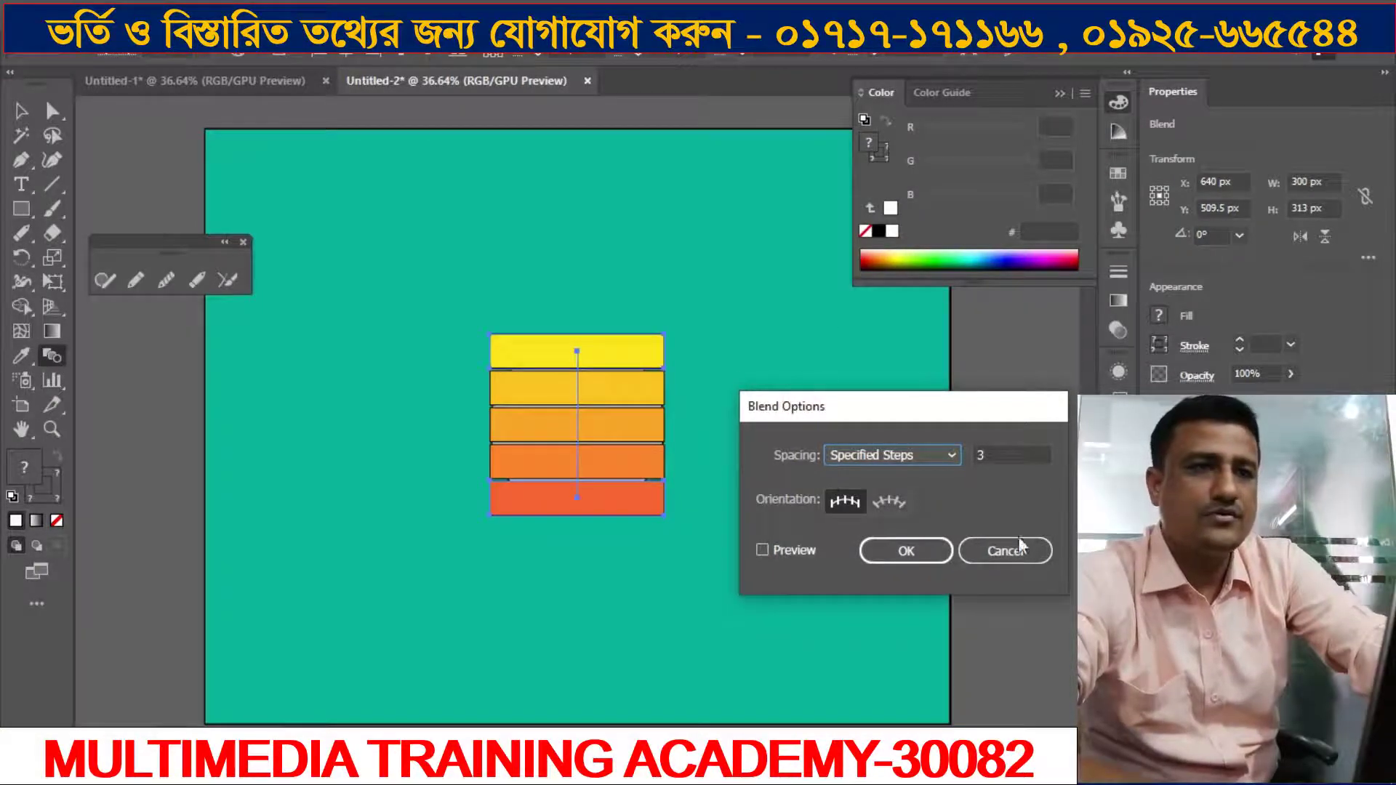
{"action": "left_click", "coordinate": [906, 552]}
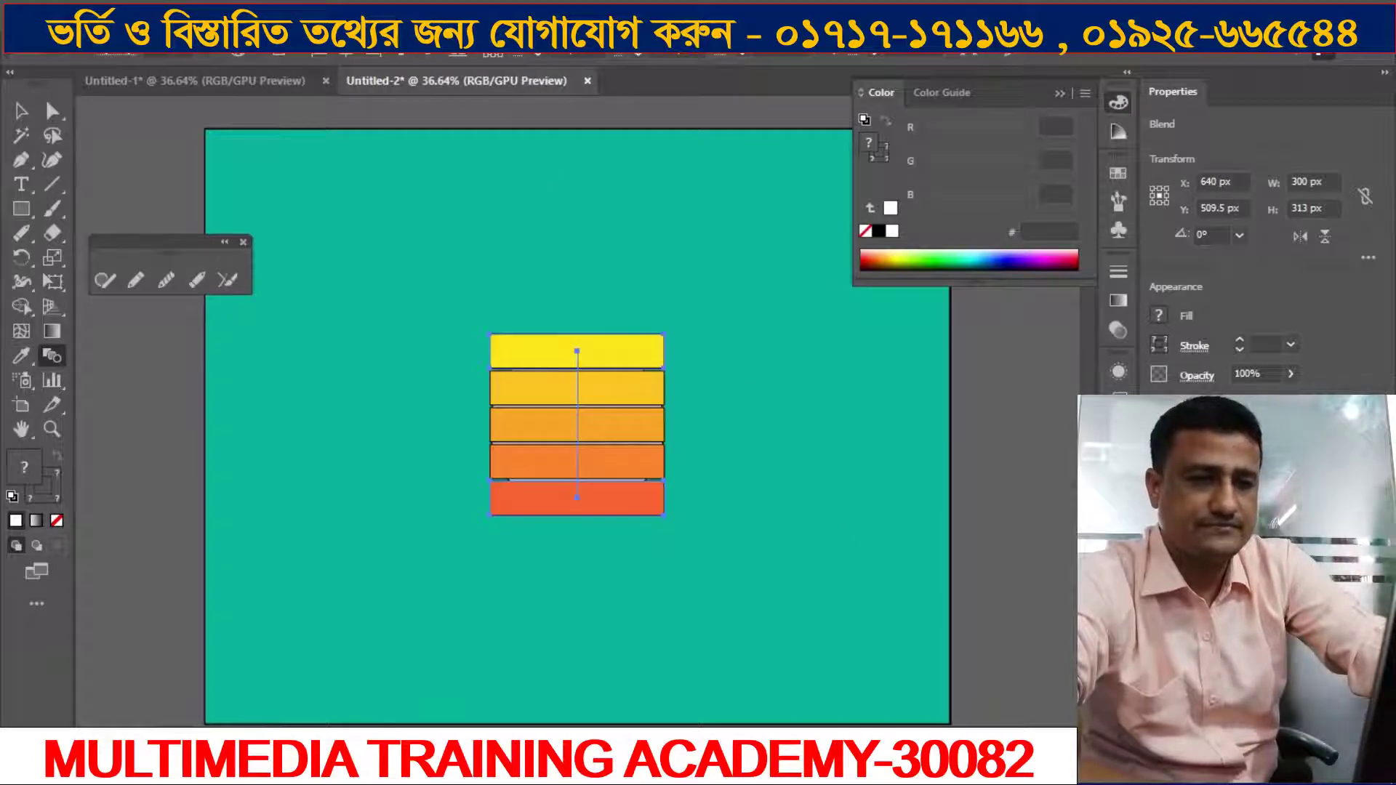
{"action": "left_click", "coordinate": [455, 45]}
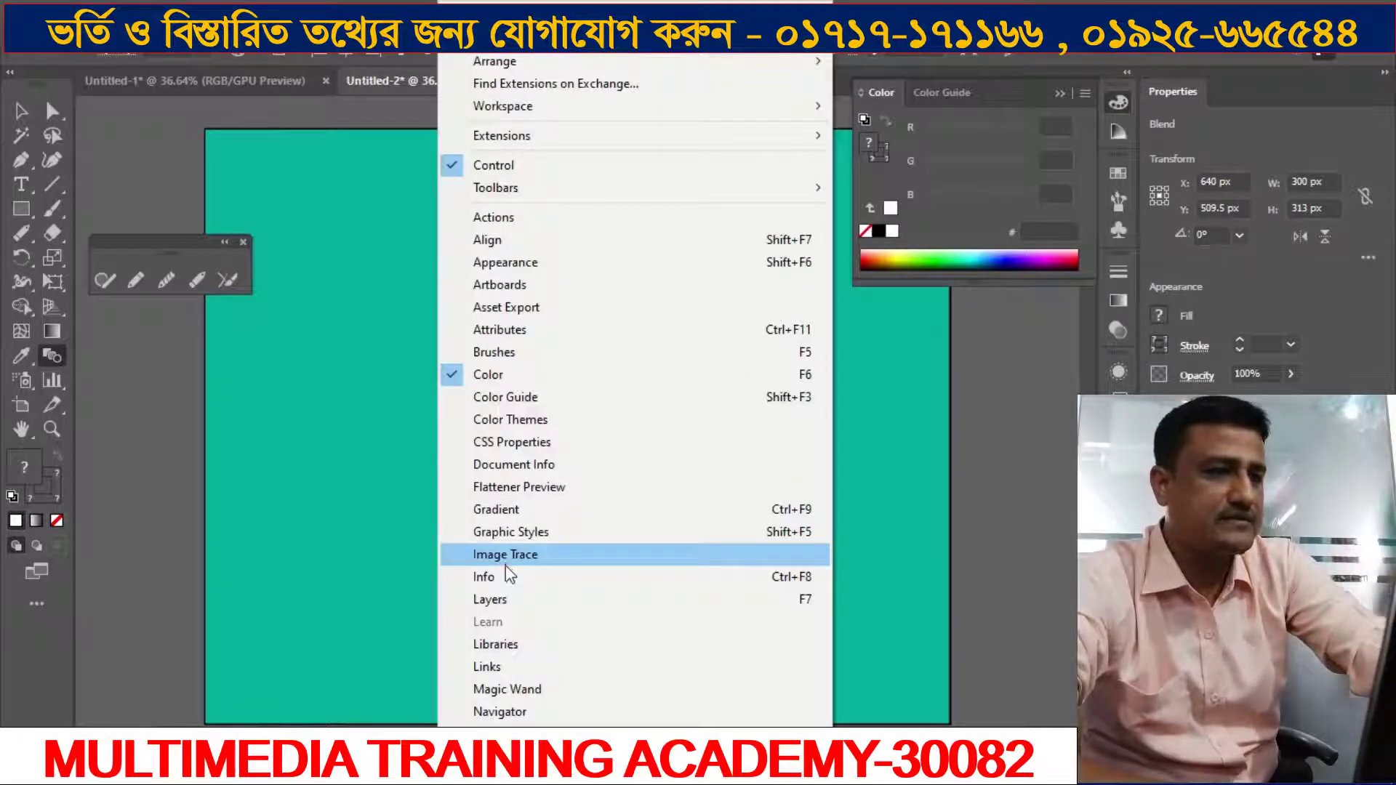
{"action": "left_click", "coordinate": [507, 606]}
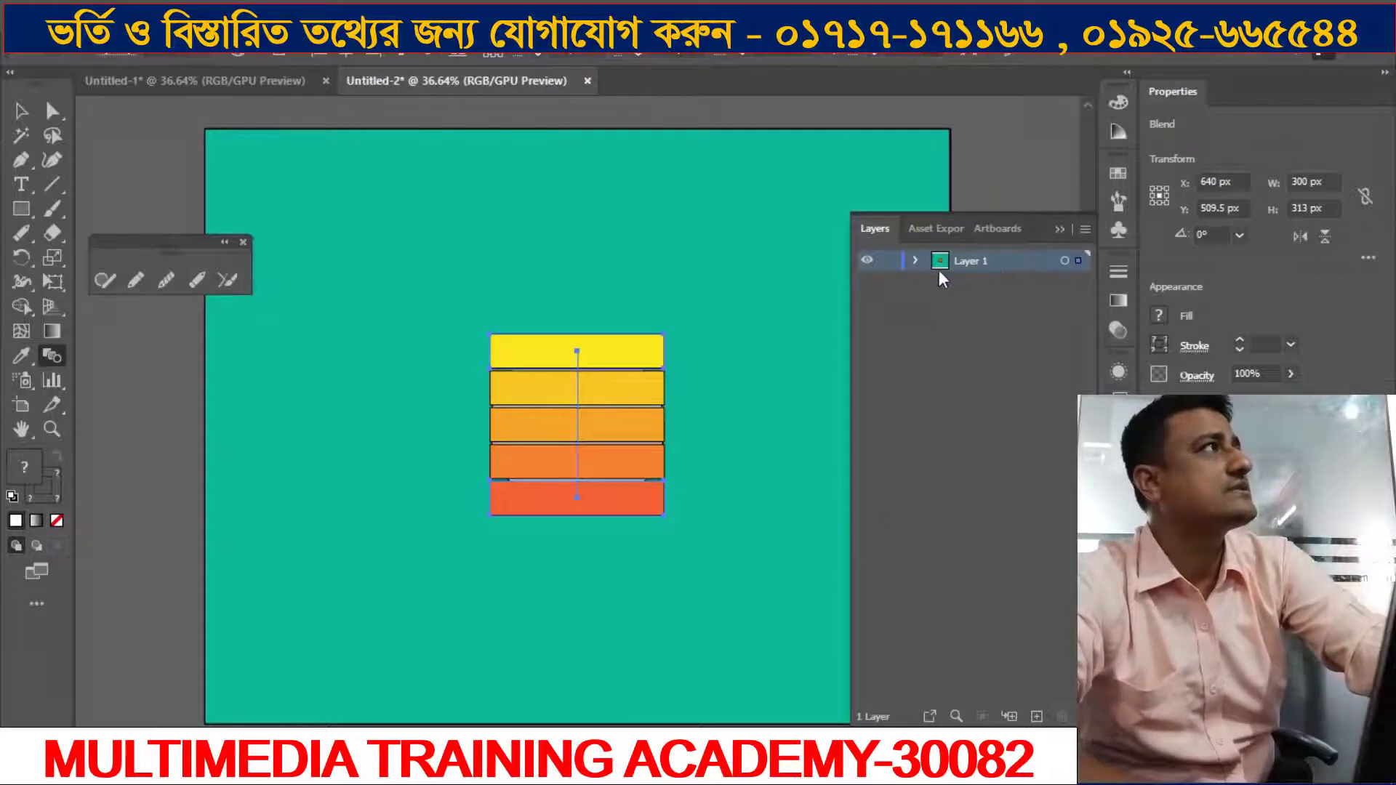
{"action": "left_click", "coordinate": [916, 261]}
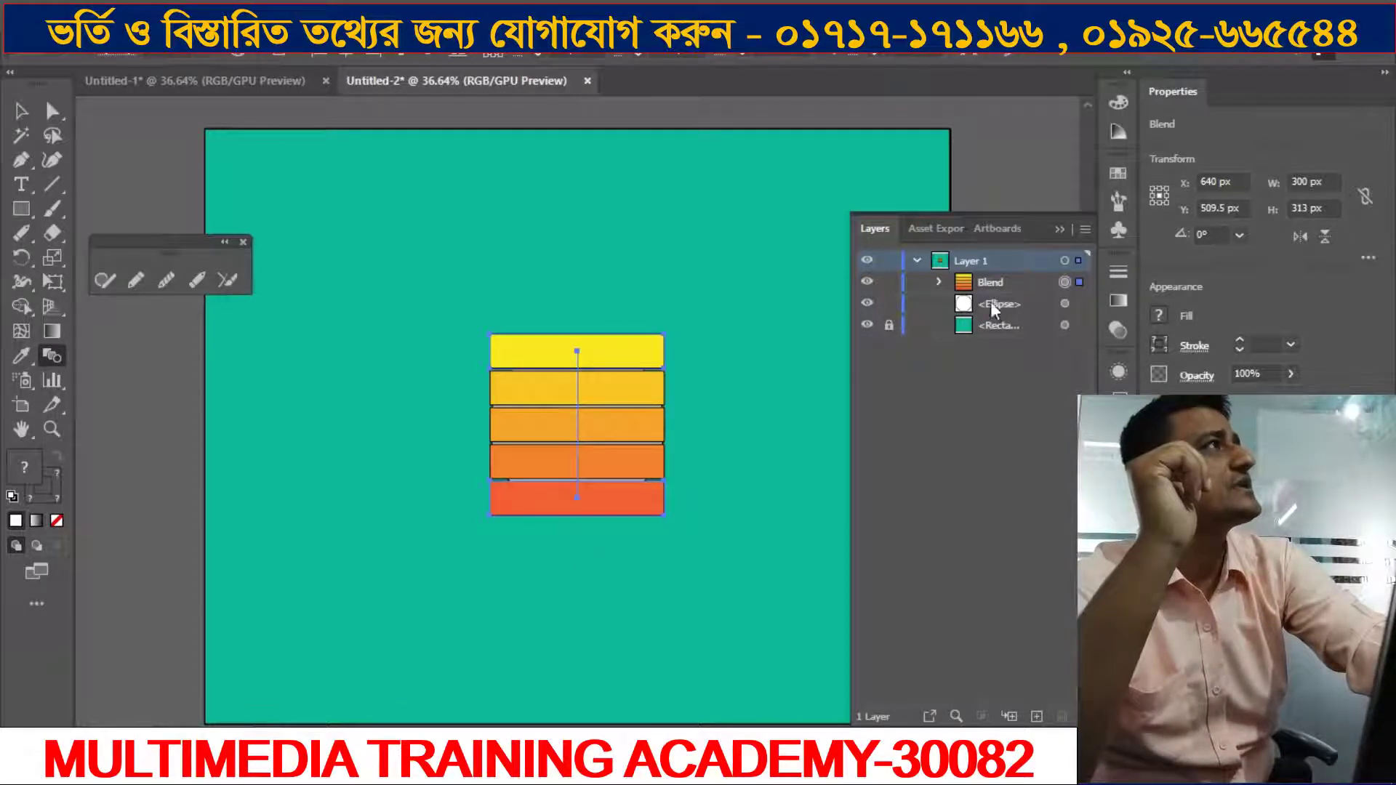
Step: Move the white ellipse directly above the blend in Layer 1, undoing a first attempt that places it inside the blend
{"action": "left_click_drag", "start_coordinate": [997, 305], "coordinate": [993, 284]}
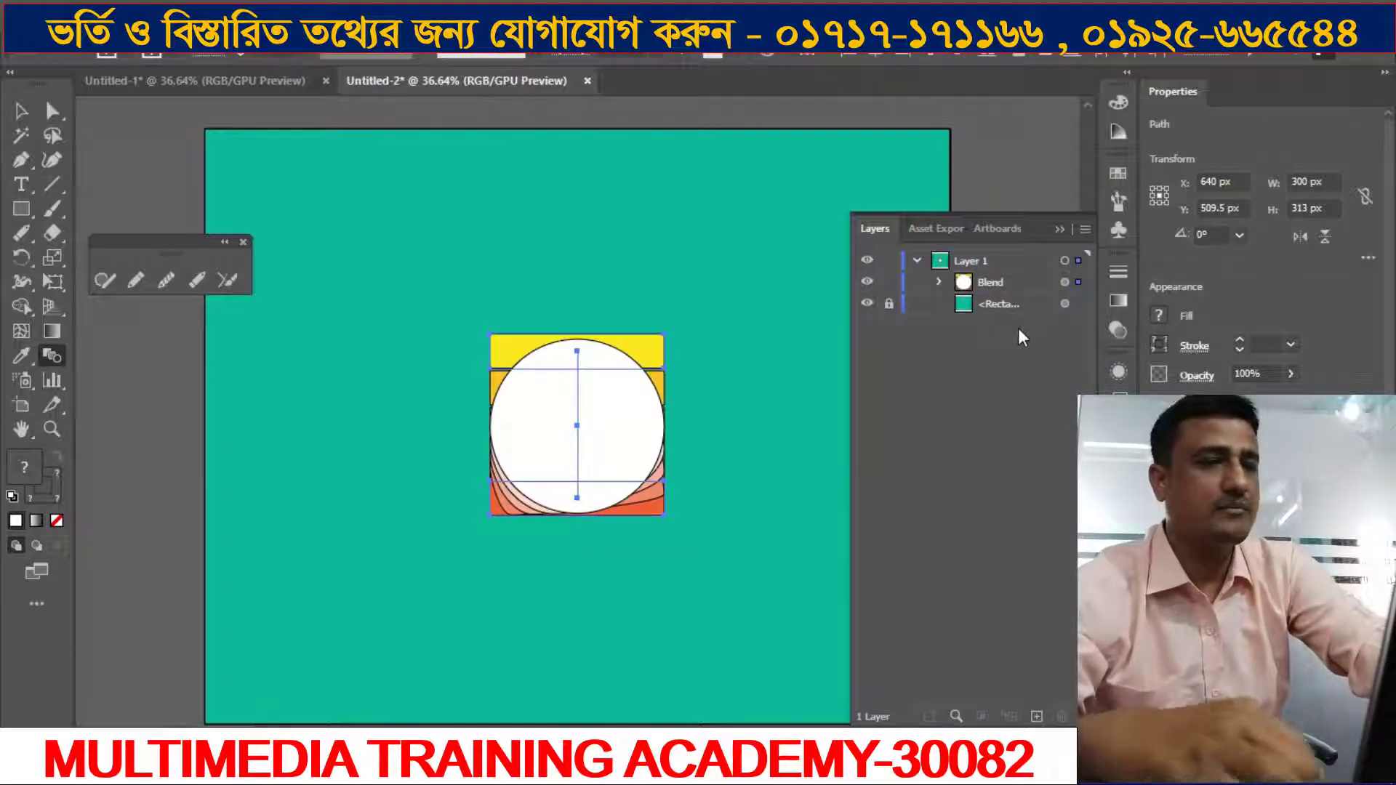
{"action": "key", "text": "ctrl+z"}
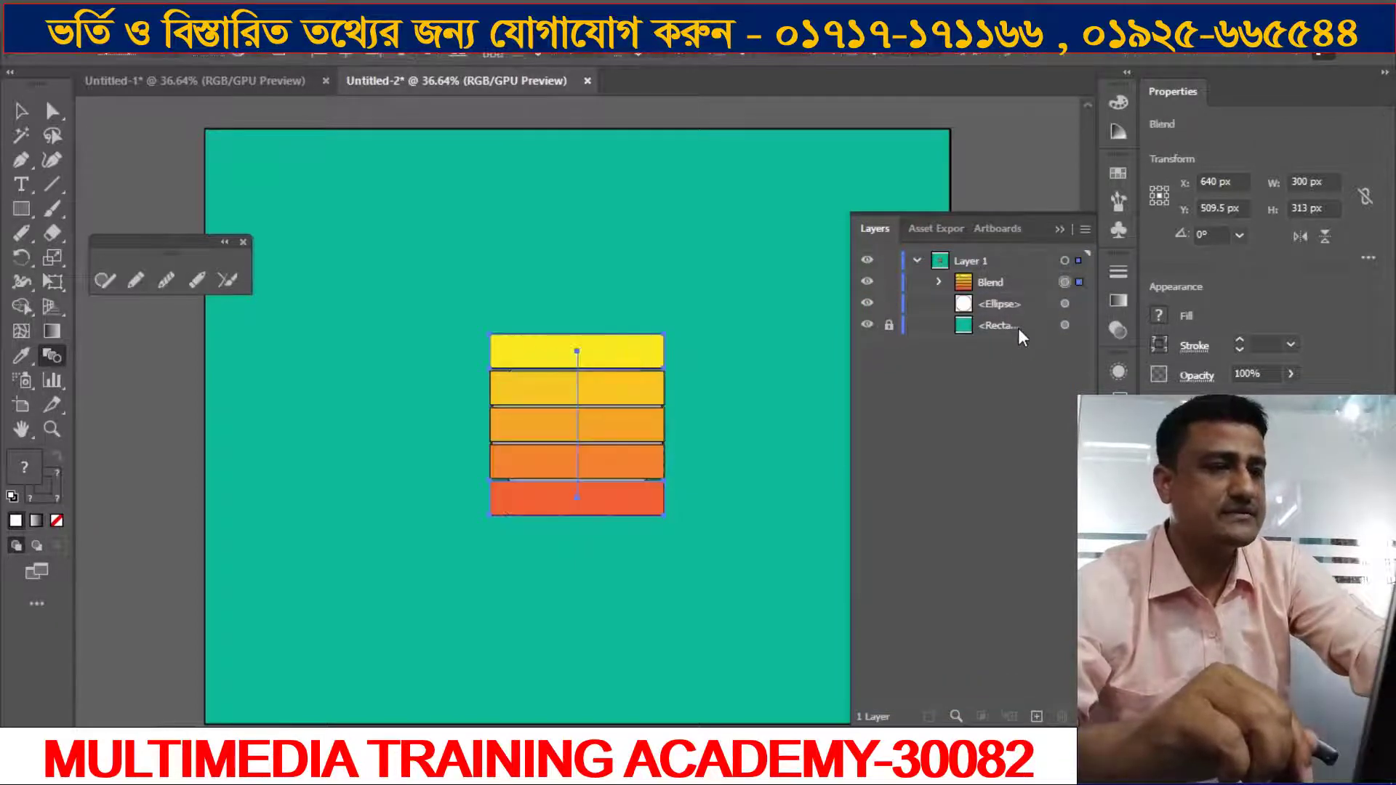
{"action": "left_click_drag", "start_coordinate": [1002, 301], "coordinate": [1002, 275]}
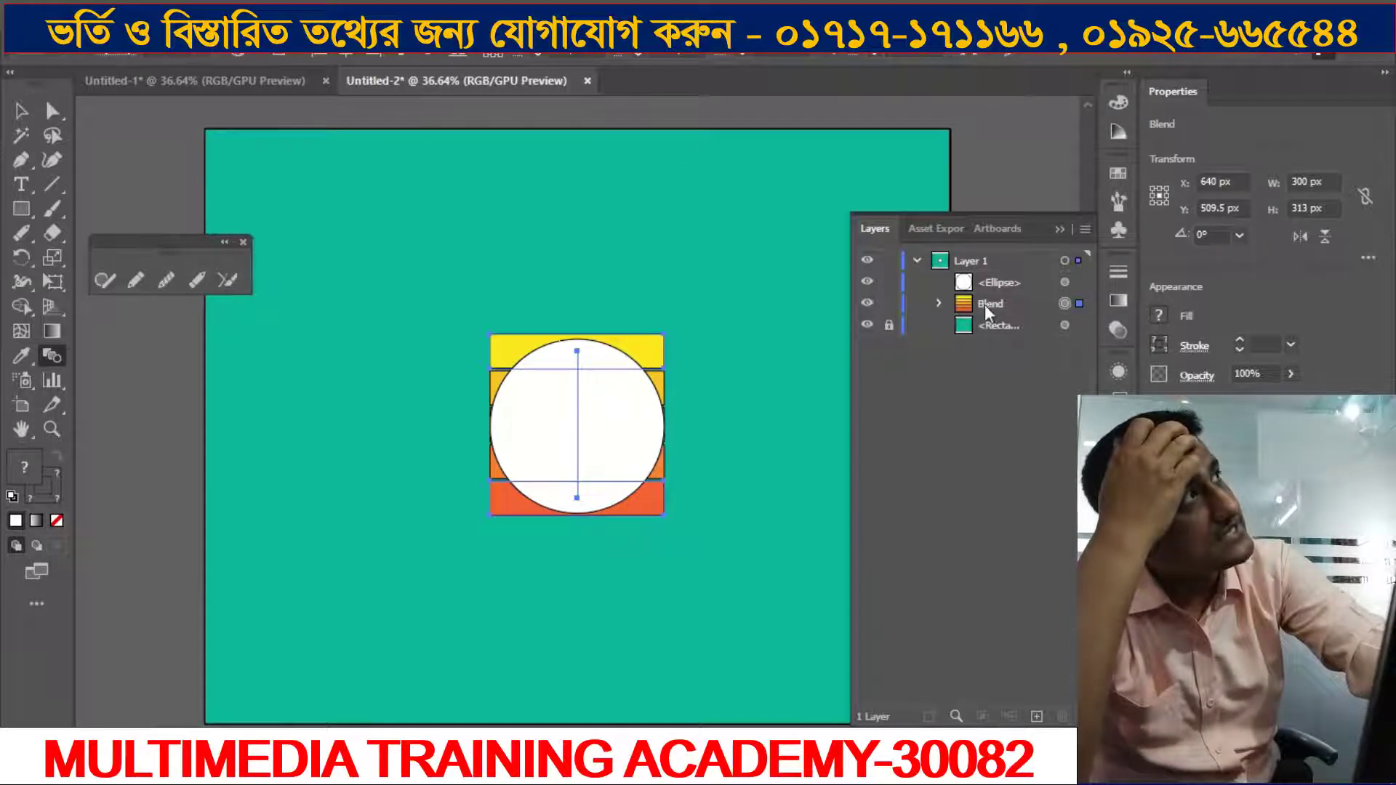
Step: Move the blend above the white ellipse in Layer 1 and return the ellipse to the top of the stack
{"action": "left_click", "coordinate": [917, 262]}
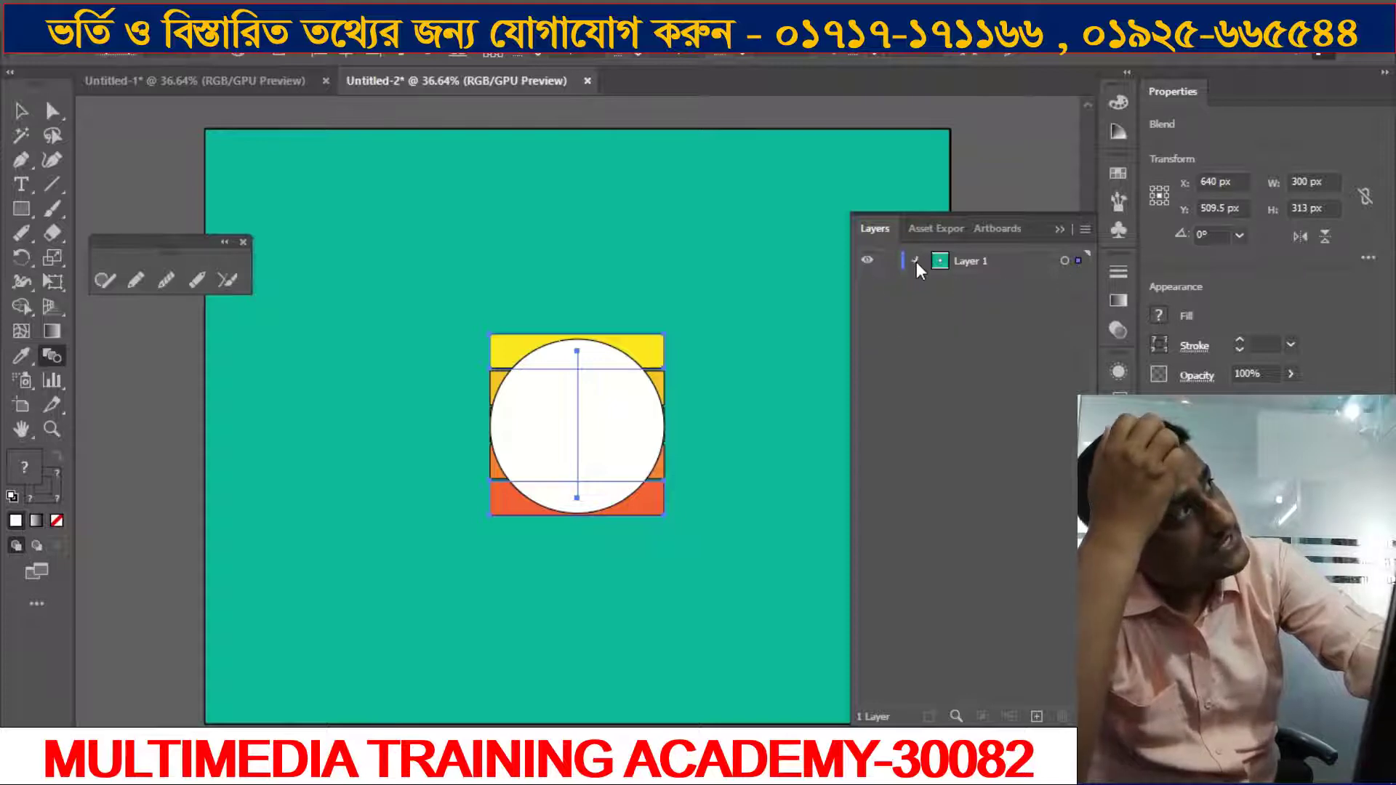
{"action": "left_click", "coordinate": [918, 262]}
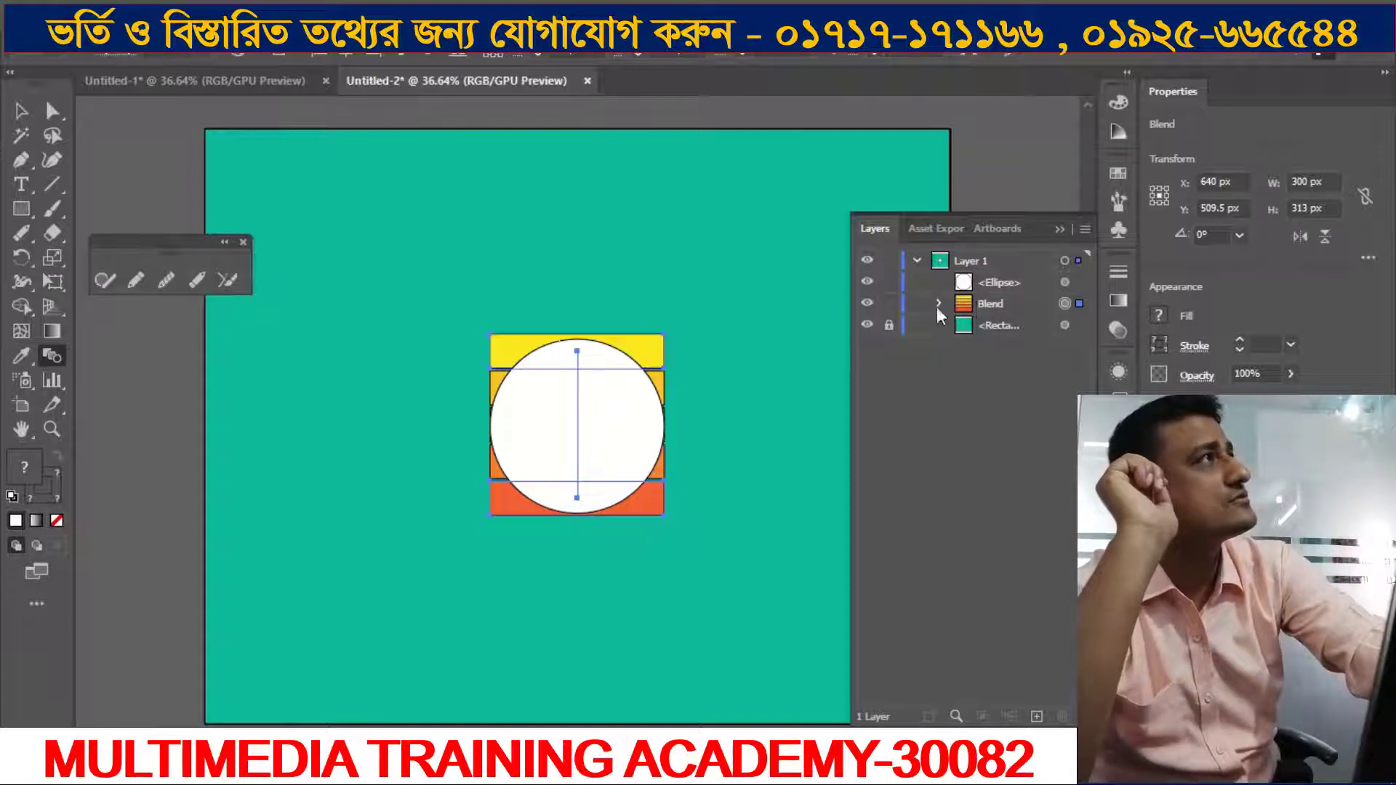
{"action": "left_click", "coordinate": [981, 305]}
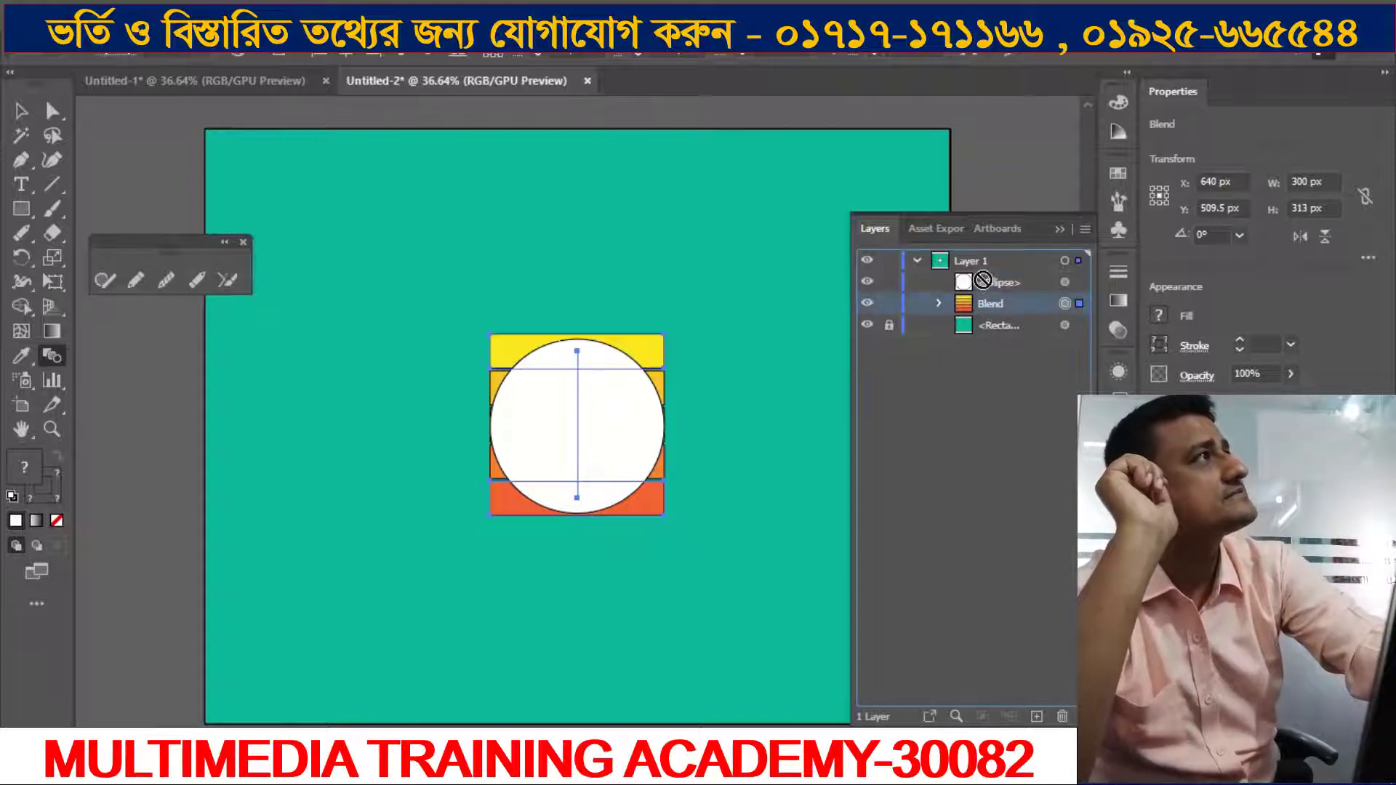
{"action": "left_click_drag", "start_coordinate": [982, 278], "coordinate": [984, 280]}
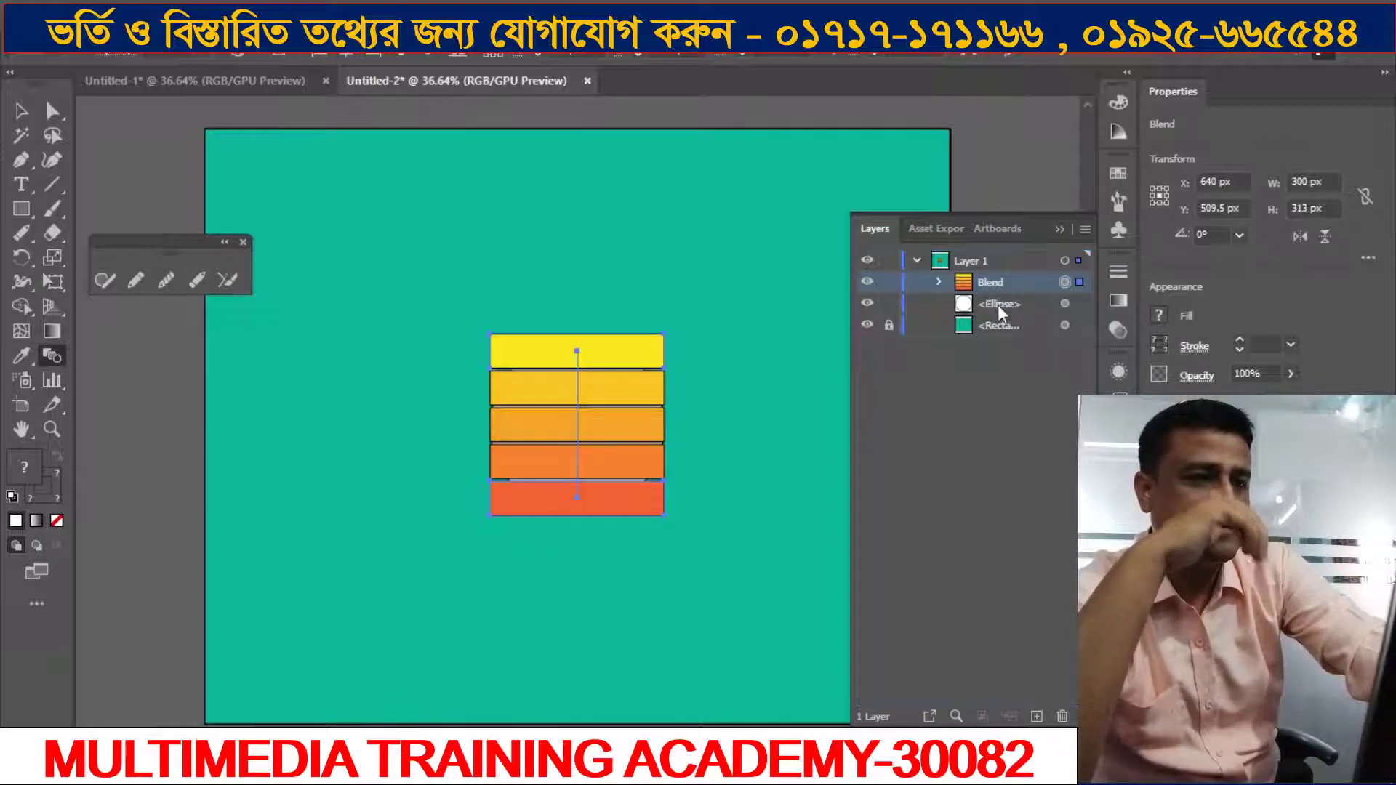
{"action": "left_click_drag", "start_coordinate": [1002, 313], "coordinate": [998, 290]}
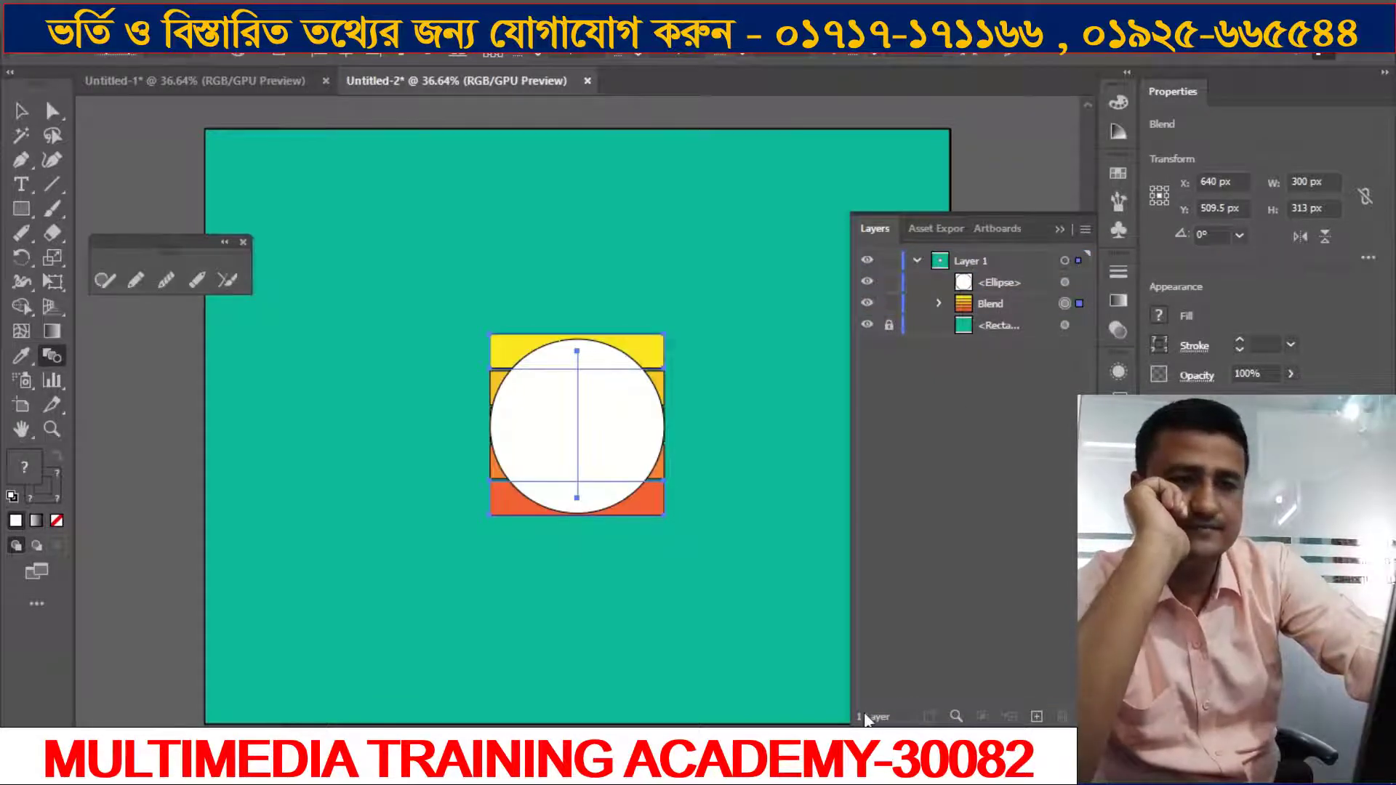
Step: Switch to the tutorial page and review the Step 4 clipping mask instructions and before-and-after images
{"action": "key", "text": "alt+Tab"}
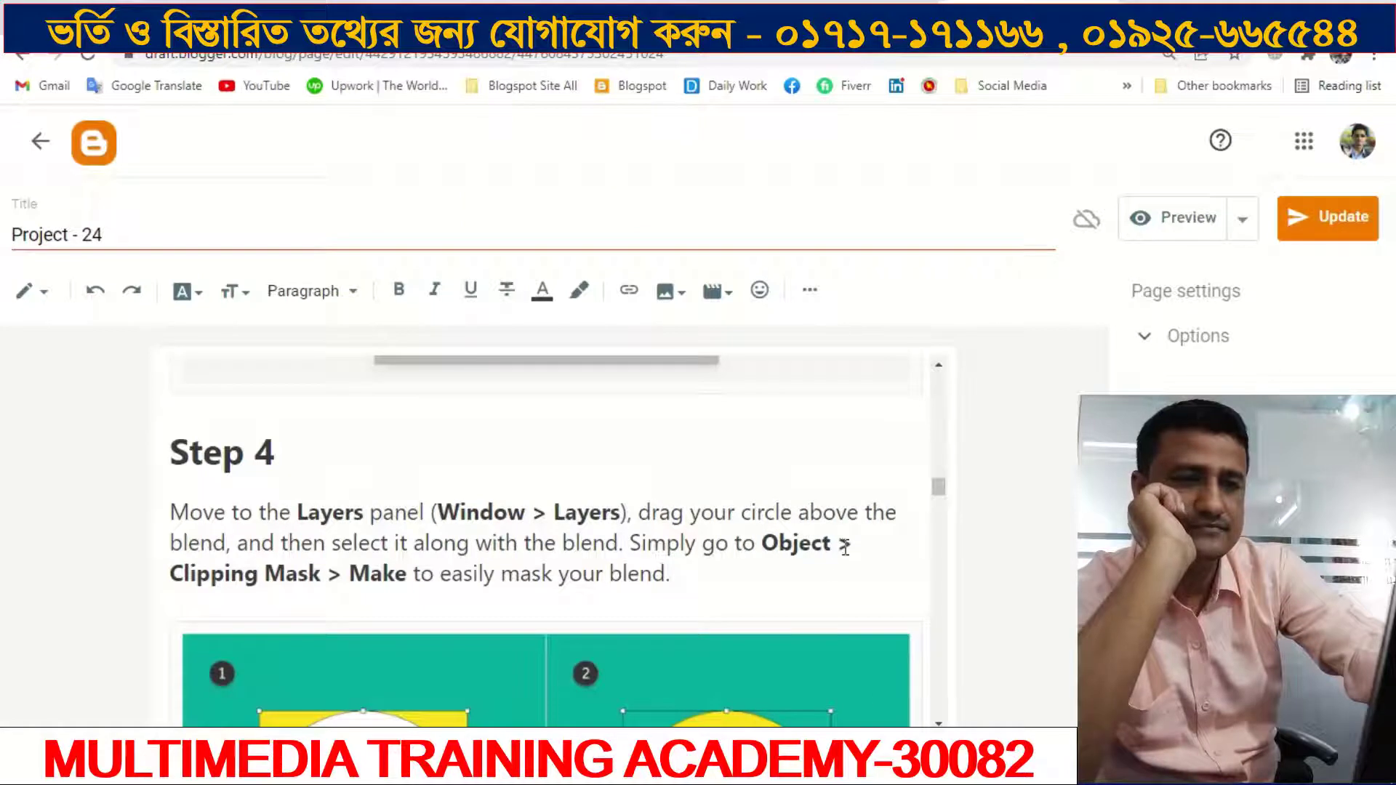
{"action": "scroll", "coordinate": [846, 546], "scroll_direction": "down", "scroll_amount": 1}
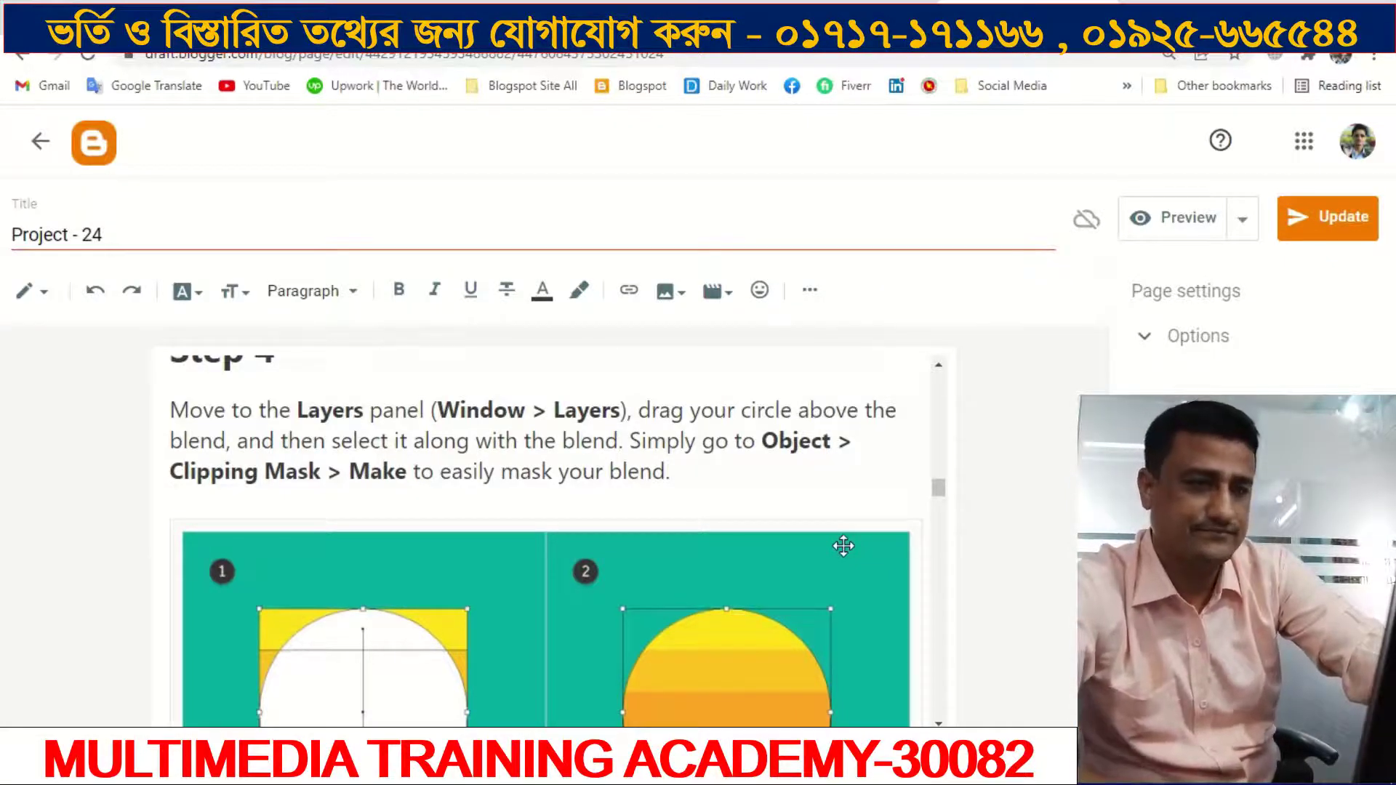
{"action": "scroll", "coordinate": [844, 545], "scroll_direction": "down", "scroll_amount": 2}
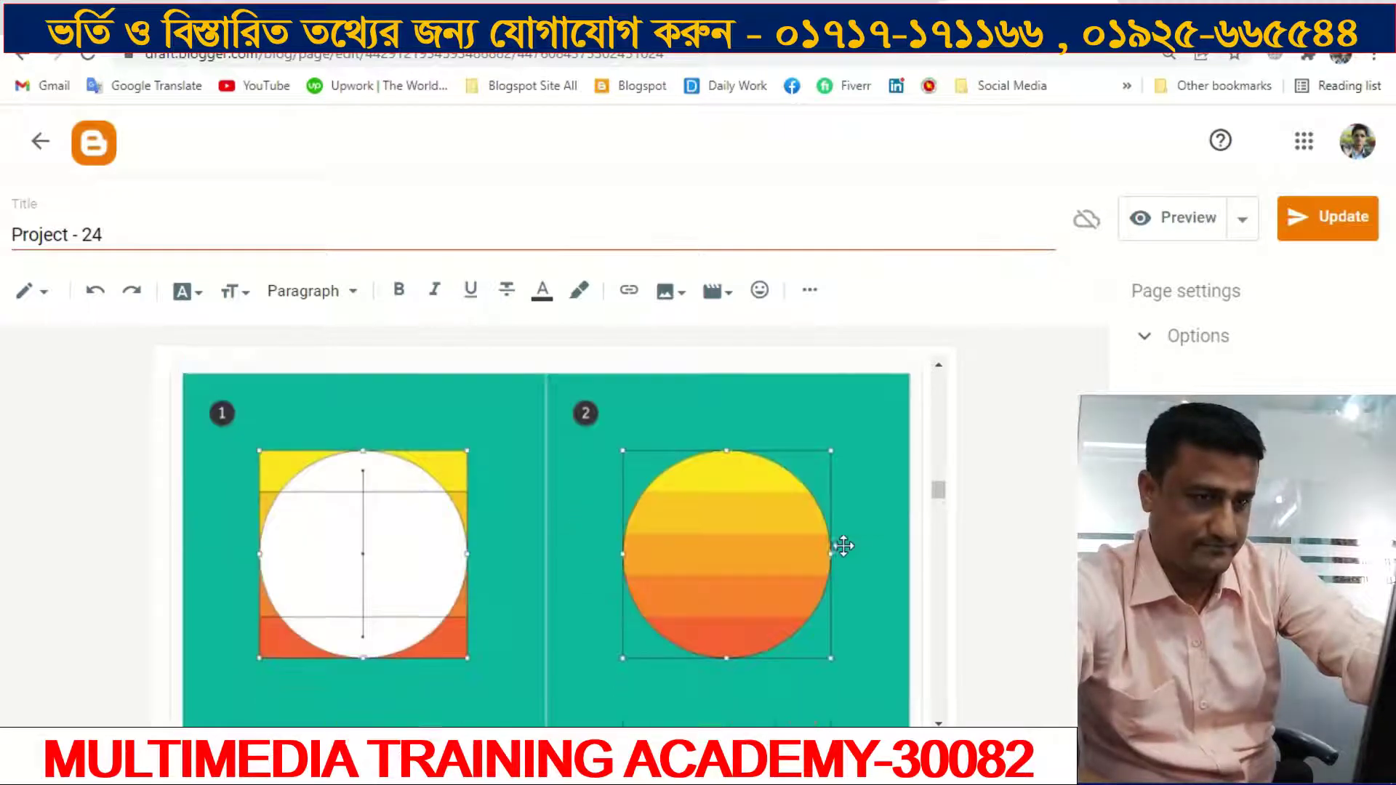
{"action": "scroll", "coordinate": [844, 545], "scroll_direction": "up", "scroll_amount": 2}
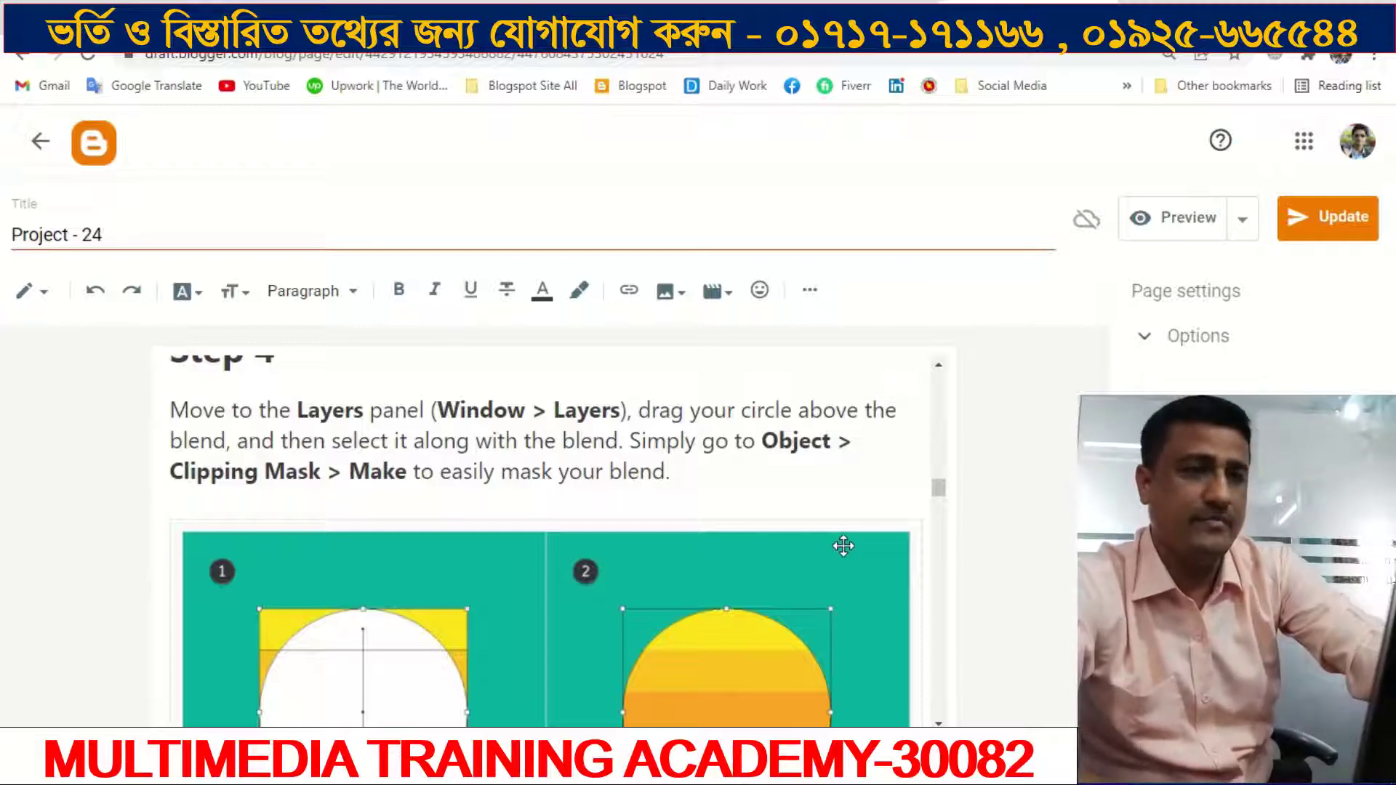
Step: Switch back to Illustrator, select the white ellipse together with the blend and make a clipping mask from them
{"action": "key", "text": "alt+Tab"}
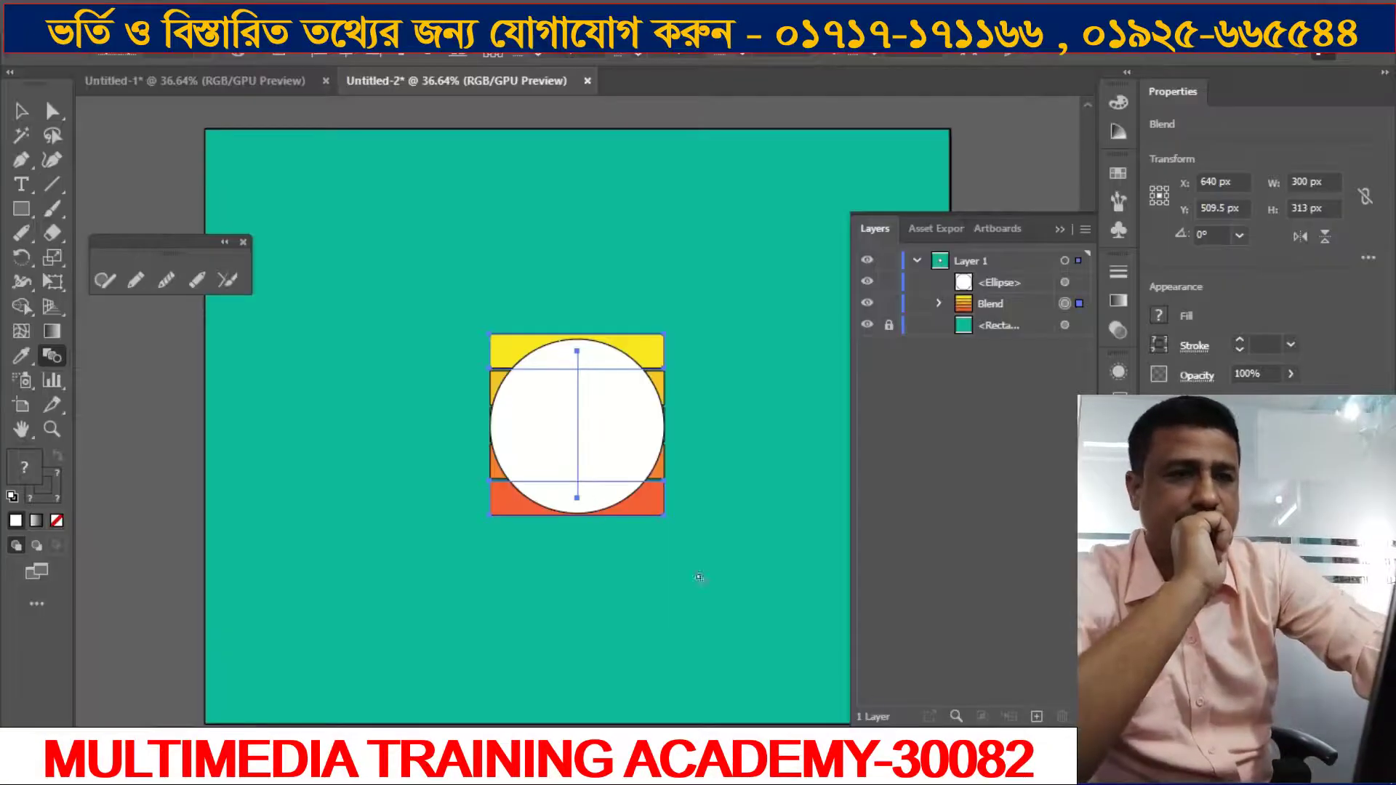
{"action": "key", "text": "v"}
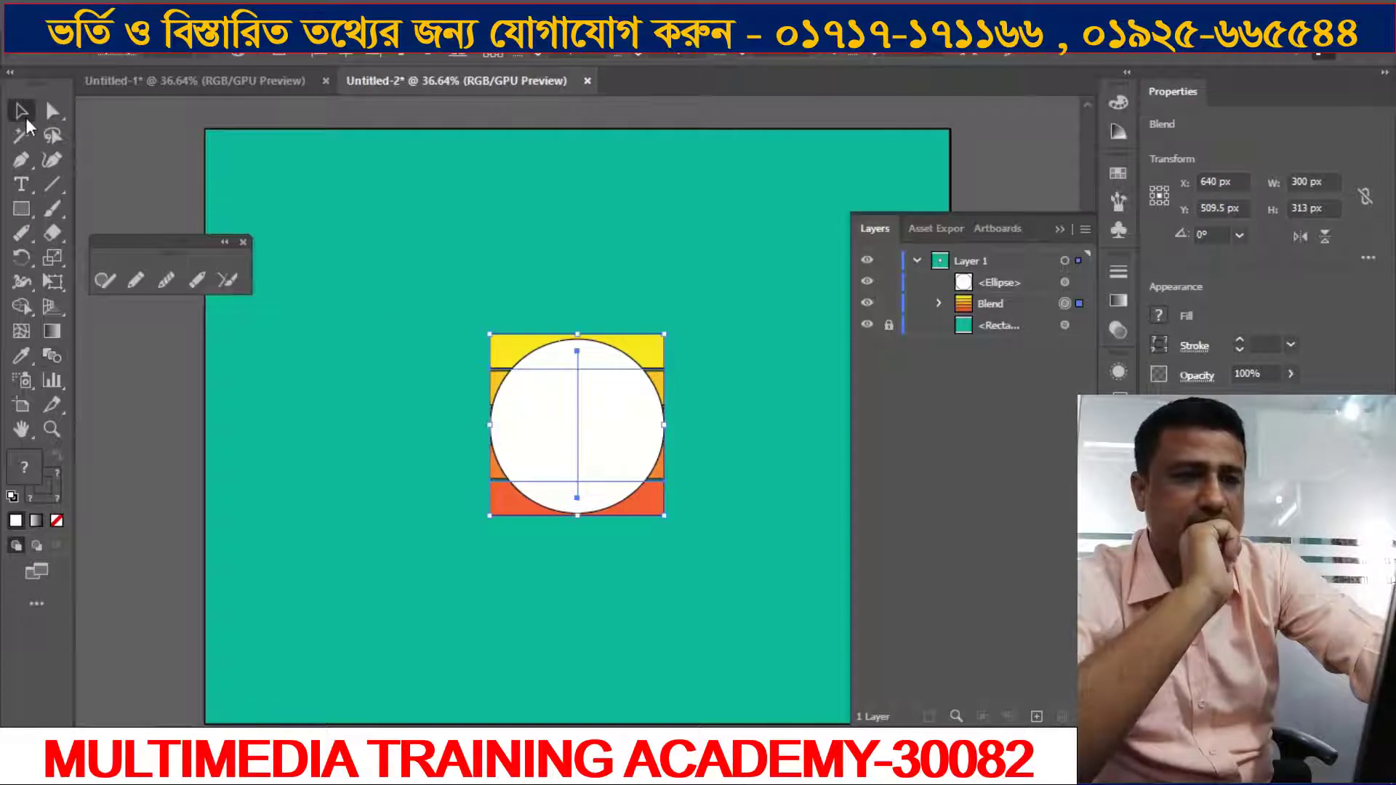
{"action": "left_click", "coordinate": [402, 413]}
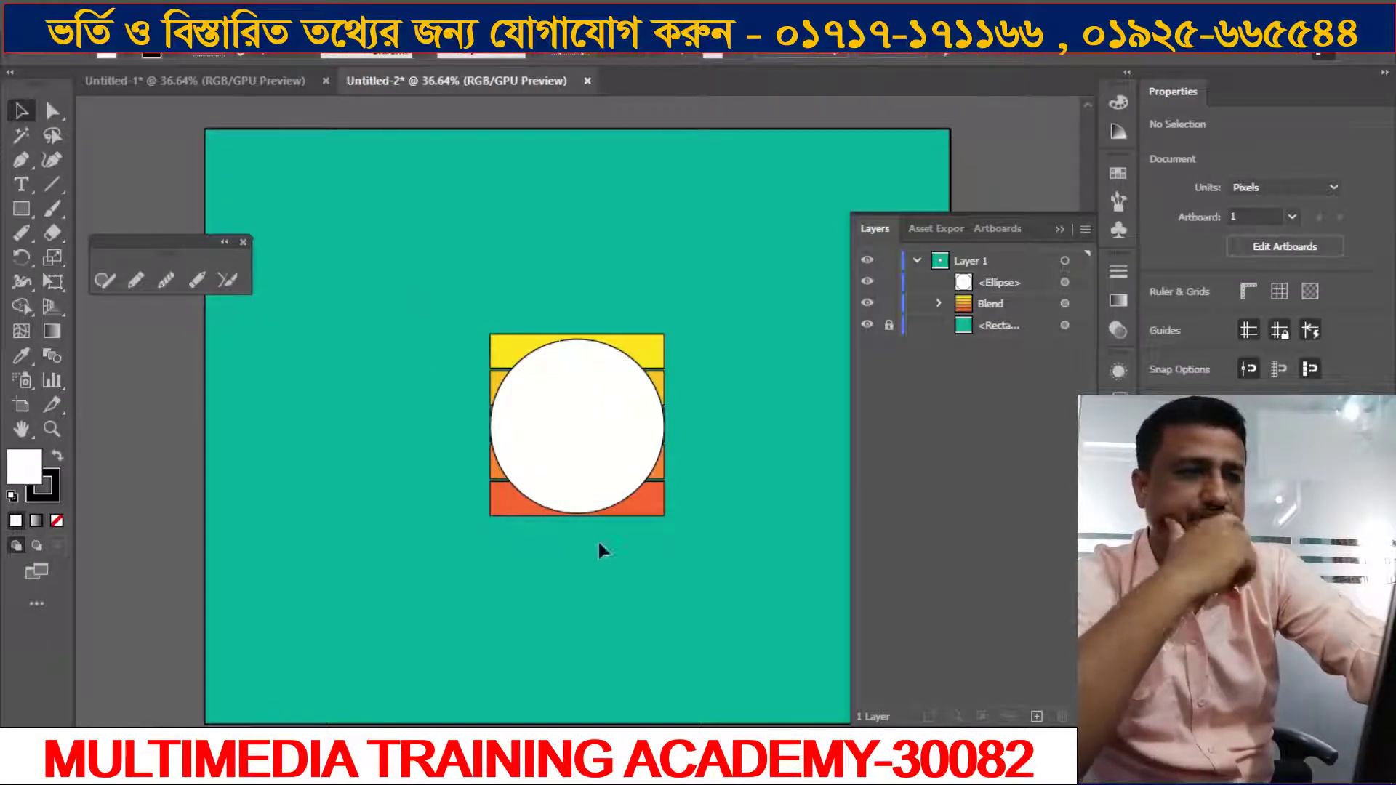
{"action": "key", "text": "ctrl+a"}
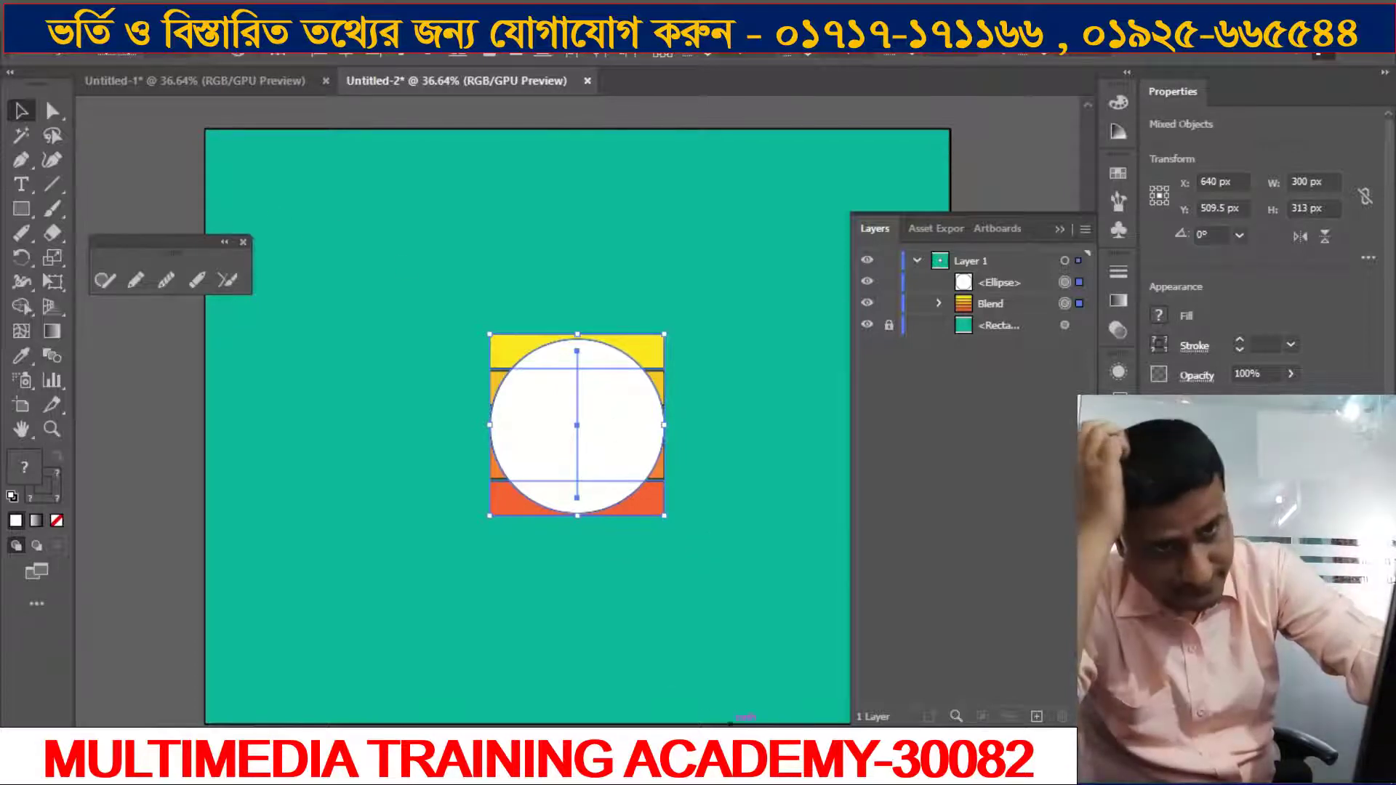
{"action": "left_click", "coordinate": [745, 720]}
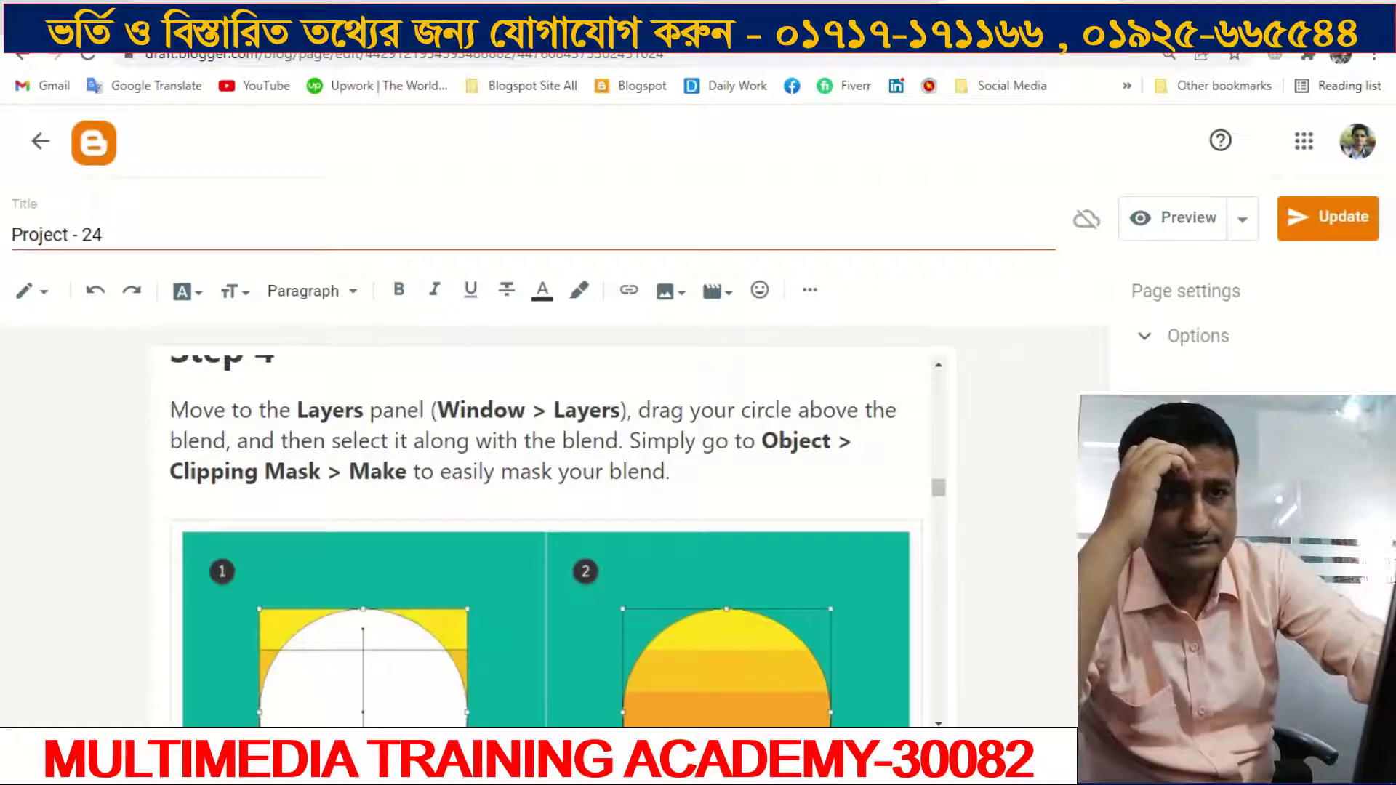
{"action": "key", "text": "alt+Tab"}
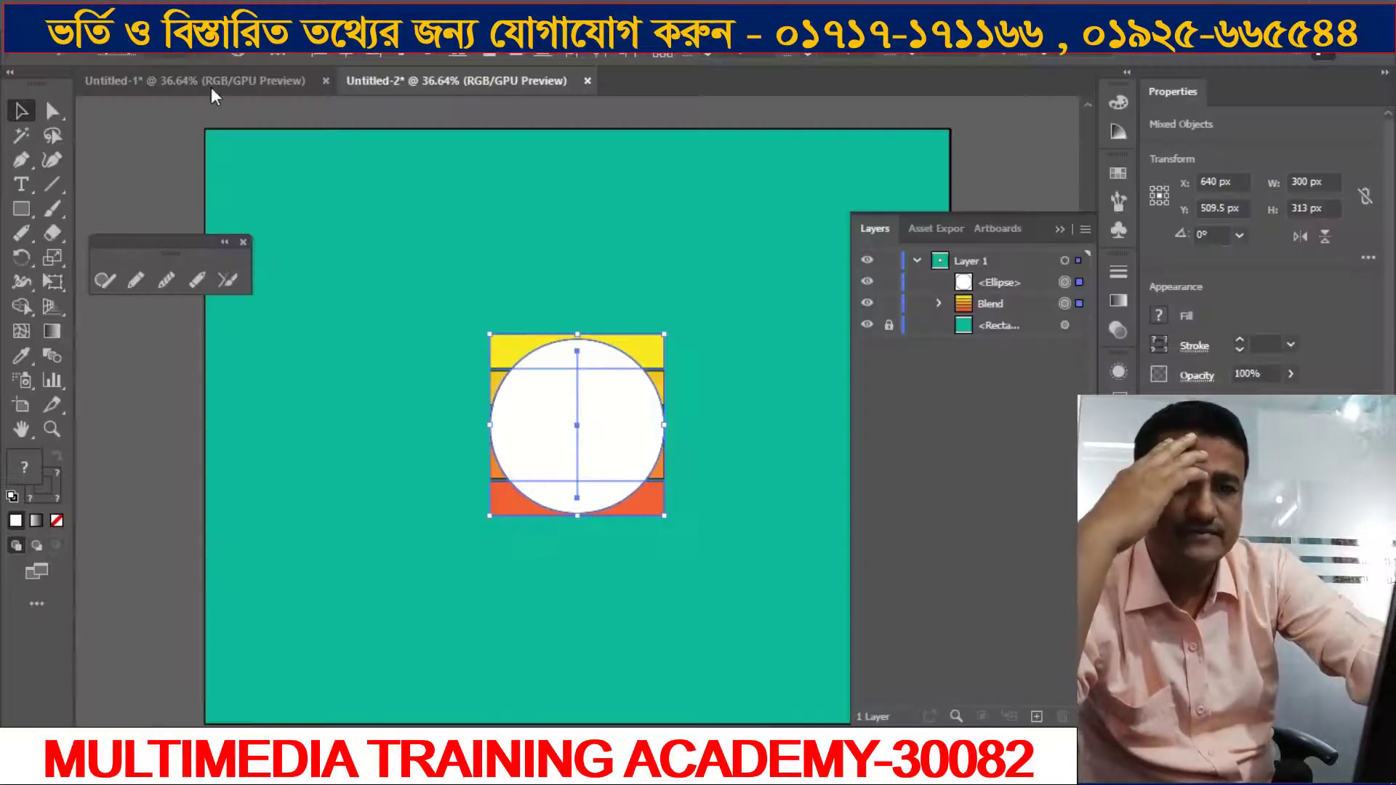
{"action": "left_click", "coordinate": [222, 16]}
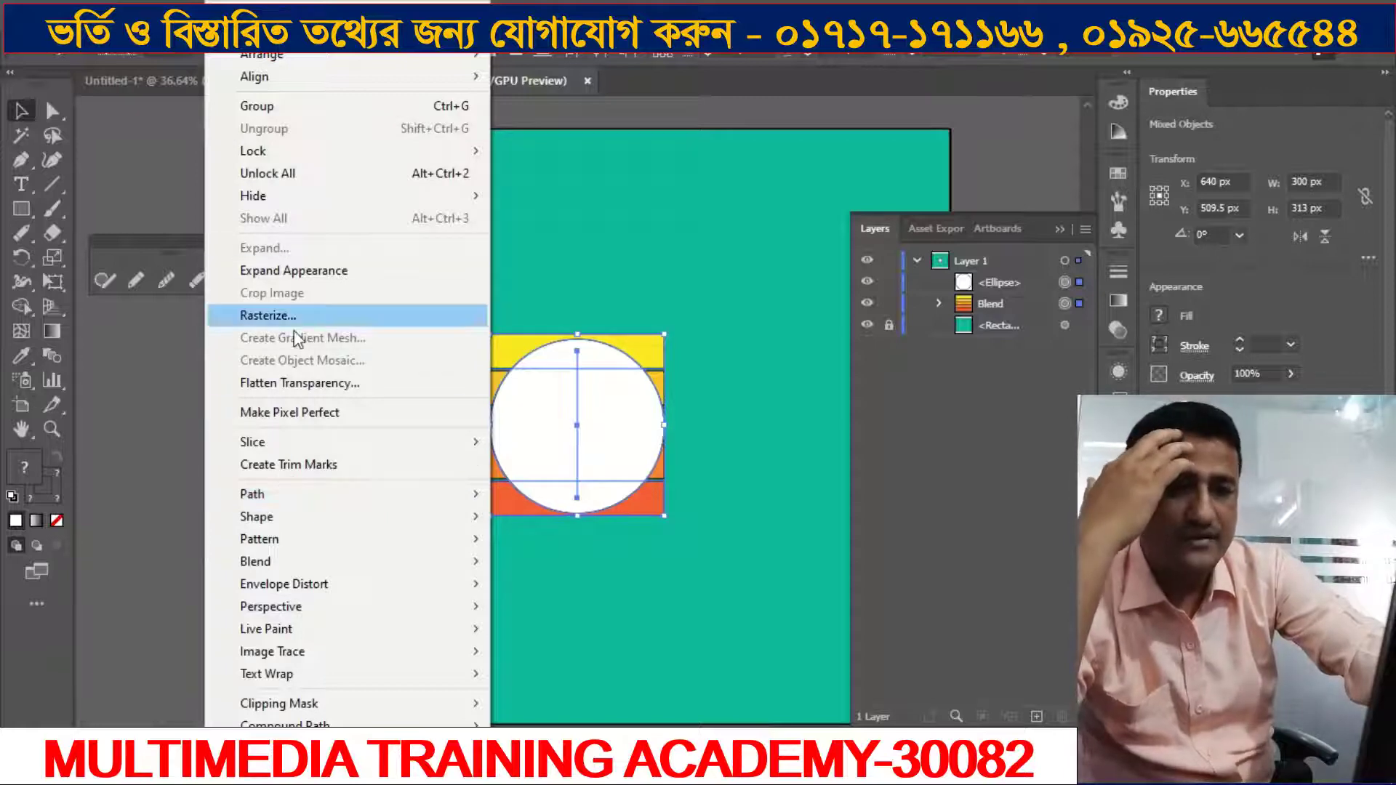
{"action": "mouse_move", "coordinate": [289, 704]}
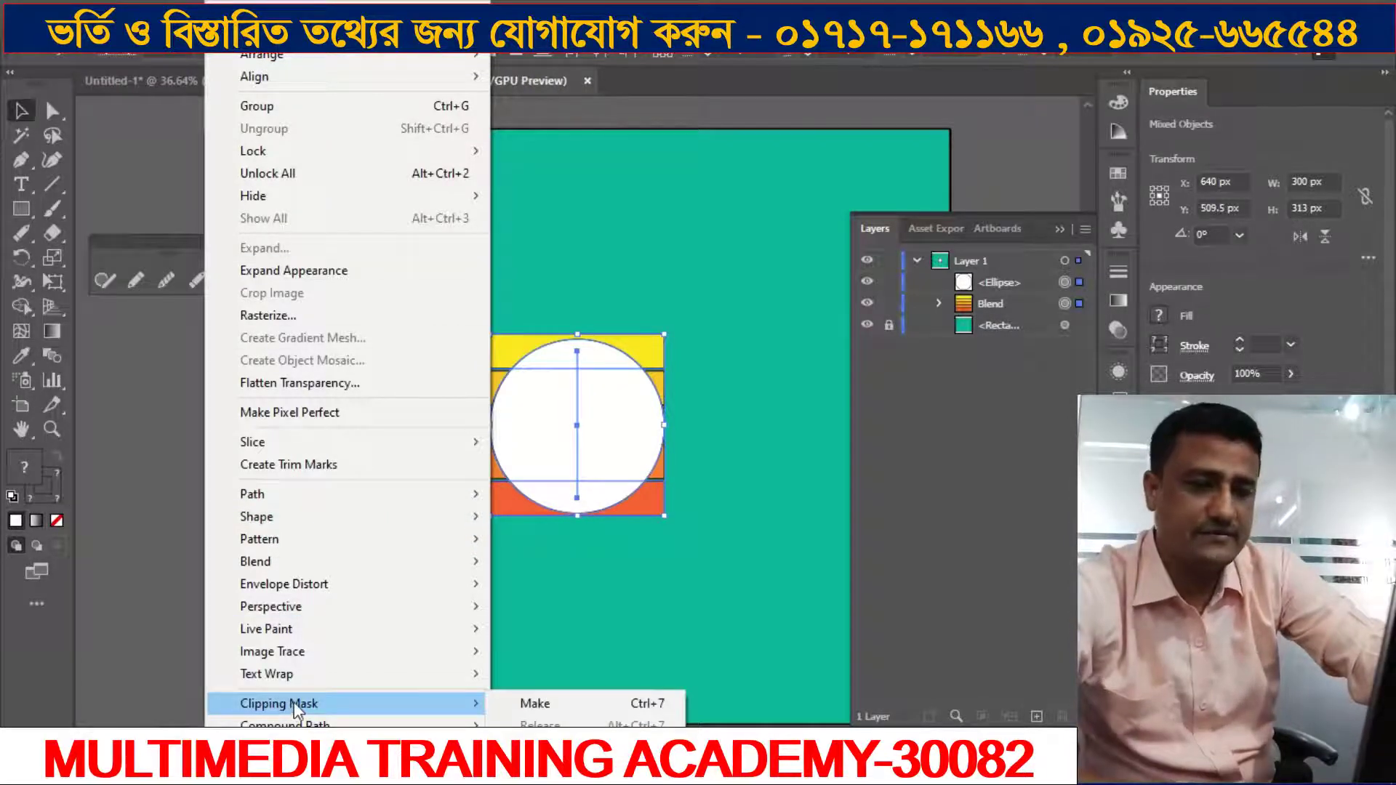
{"action": "left_click", "coordinate": [569, 704]}
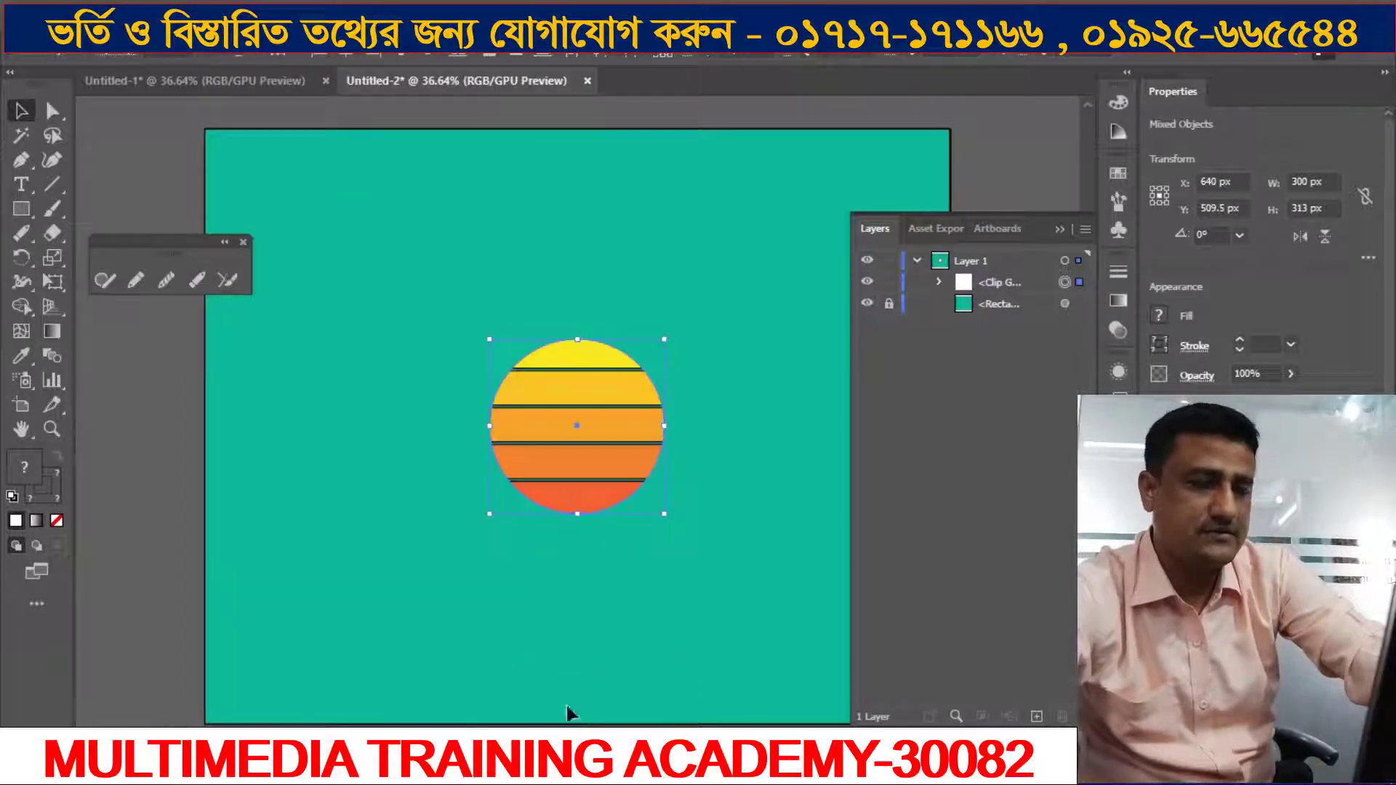
{"action": "left_click", "coordinate": [746, 428]}
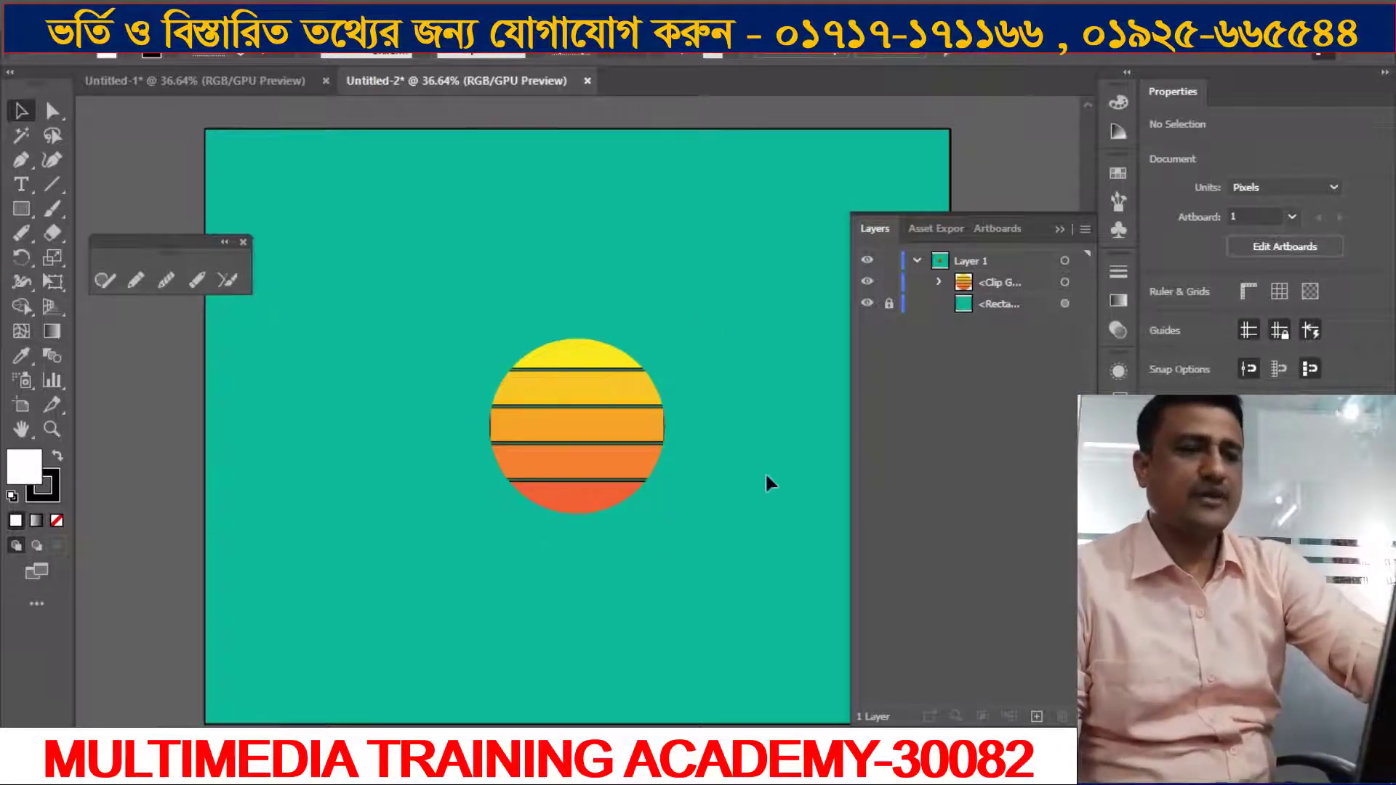
Step: Switch to the tutorial page and review the Step 5 rectangle size, fill, placement and Zig Zag effect settings
{"action": "left_click", "coordinate": [822, 770]}
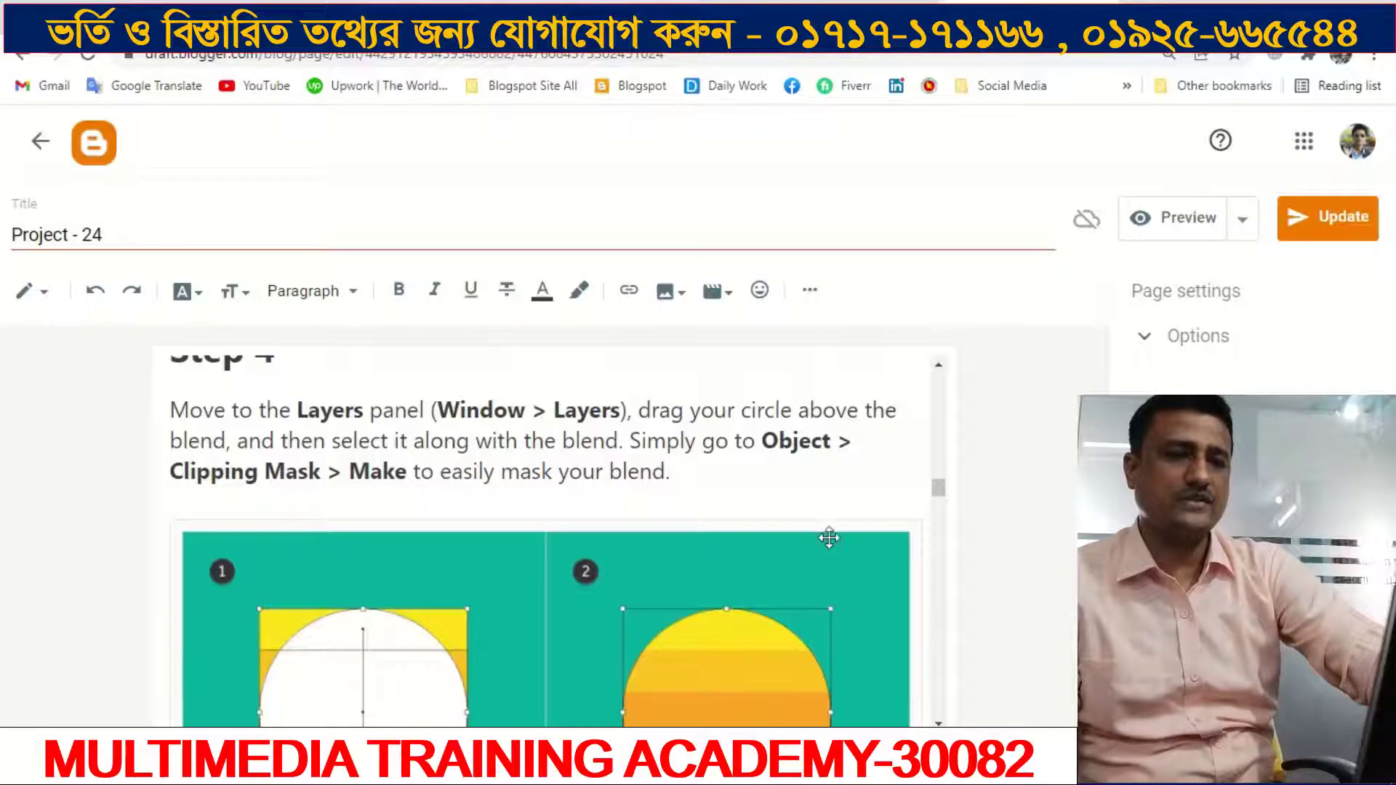
{"action": "scroll", "coordinate": [828, 533], "scroll_direction": "down", "scroll_amount": 3}
{"action": "scroll", "coordinate": [824, 529], "scroll_direction": "down", "scroll_amount": 5}
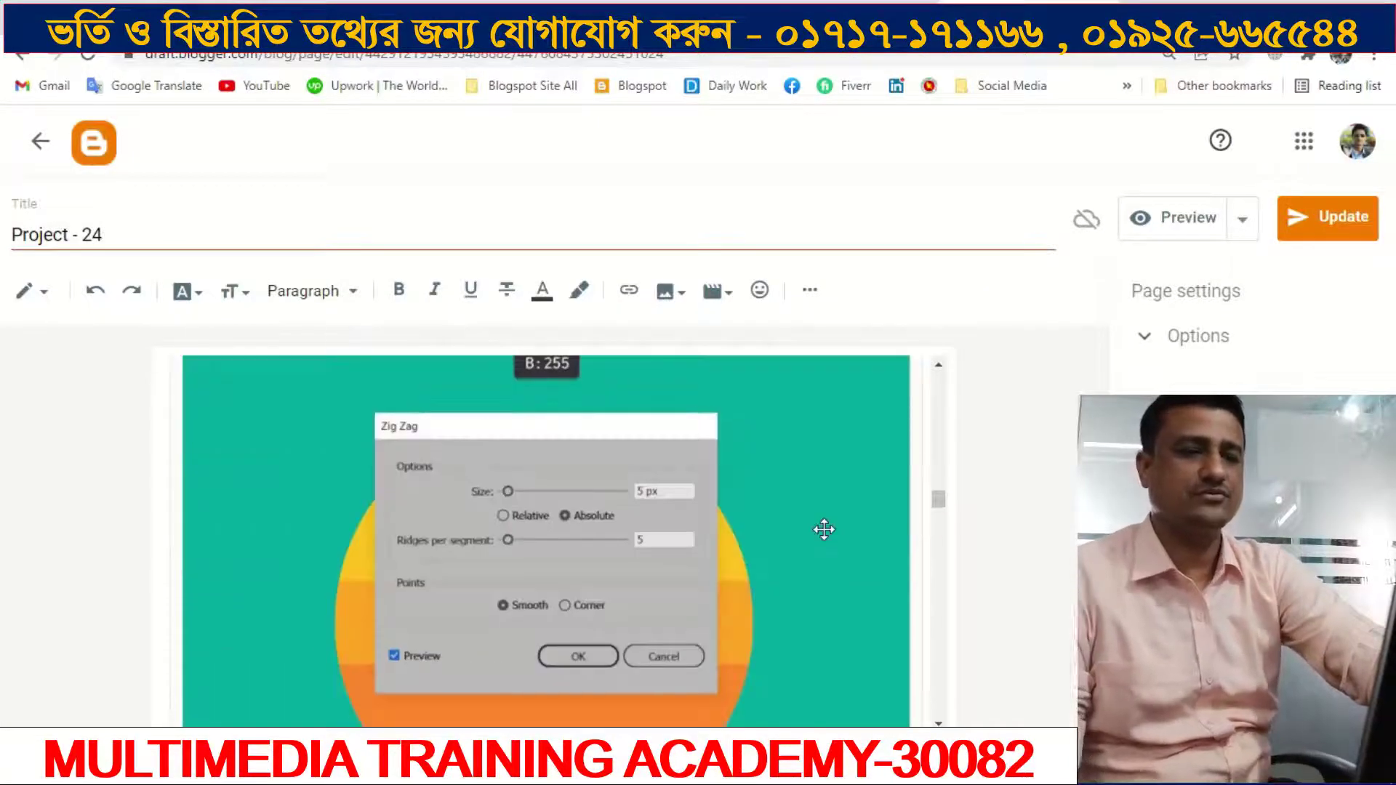
{"action": "scroll", "coordinate": [824, 530], "scroll_direction": "up", "scroll_amount": 1}
{"action": "scroll", "coordinate": [824, 530], "scroll_direction": "down", "scroll_amount": 6}
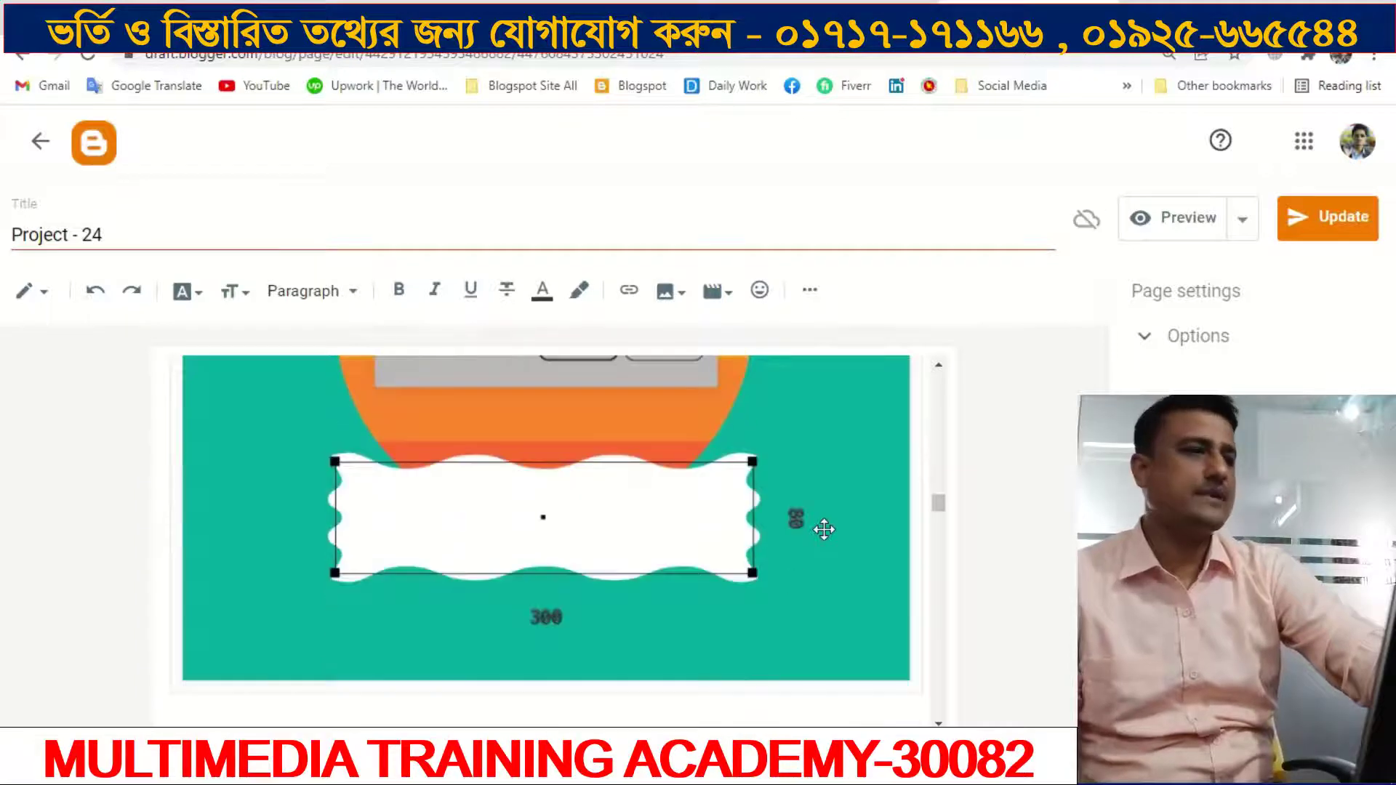
{"action": "scroll", "coordinate": [824, 529], "scroll_direction": "up", "scroll_amount": 4}
{"action": "scroll", "coordinate": [824, 529], "scroll_direction": "up", "scroll_amount": 1}
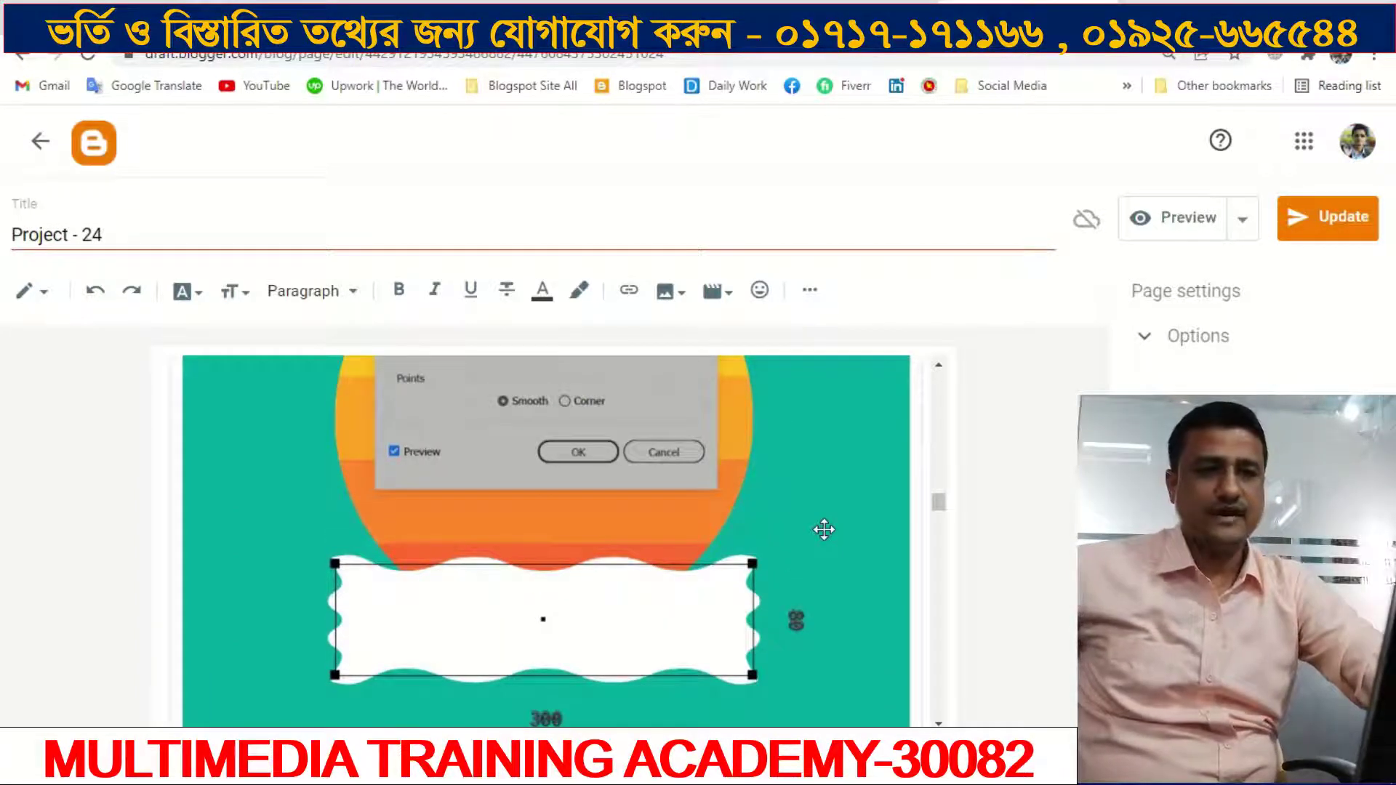
{"action": "scroll", "coordinate": [791, 559], "scroll_direction": "up", "scroll_amount": 2}
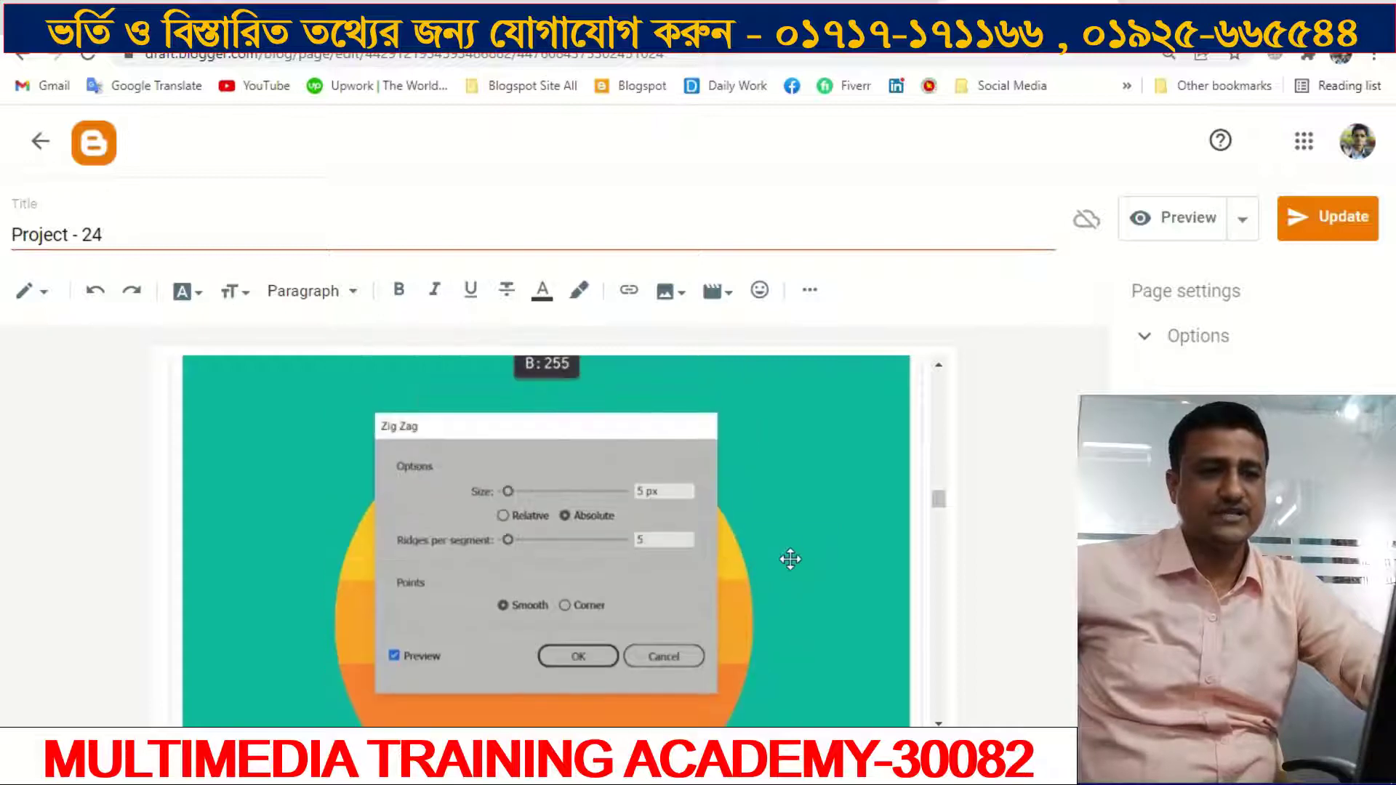
{"action": "scroll", "coordinate": [791, 559], "scroll_direction": "up", "scroll_amount": 5}
{"action": "scroll", "coordinate": [791, 558], "scroll_direction": "down", "scroll_amount": 2}
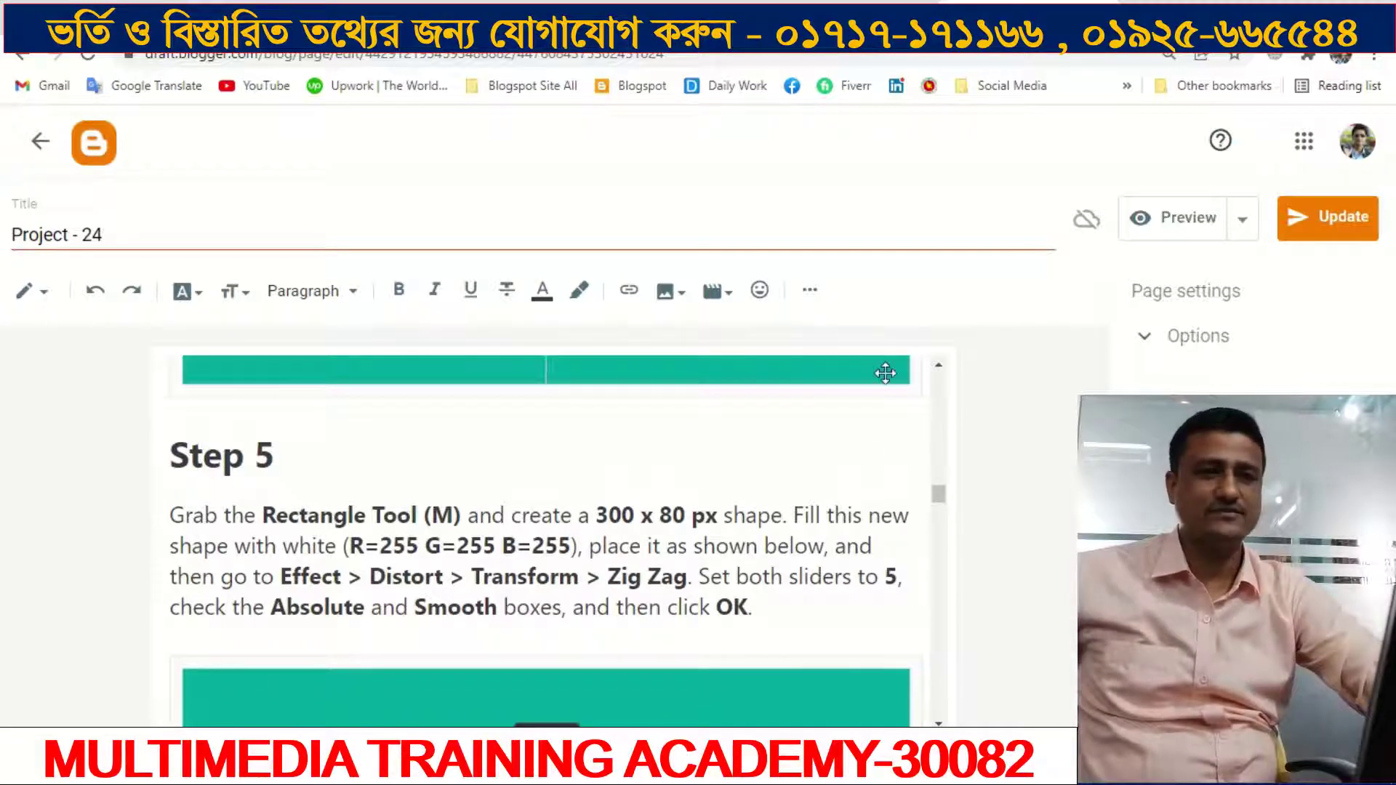
Step: Switch back to Illustrator and create a 300 x 80 px white rectangle below the striped circle with the Rectangle tool
{"action": "key", "text": "alt+Tab"}
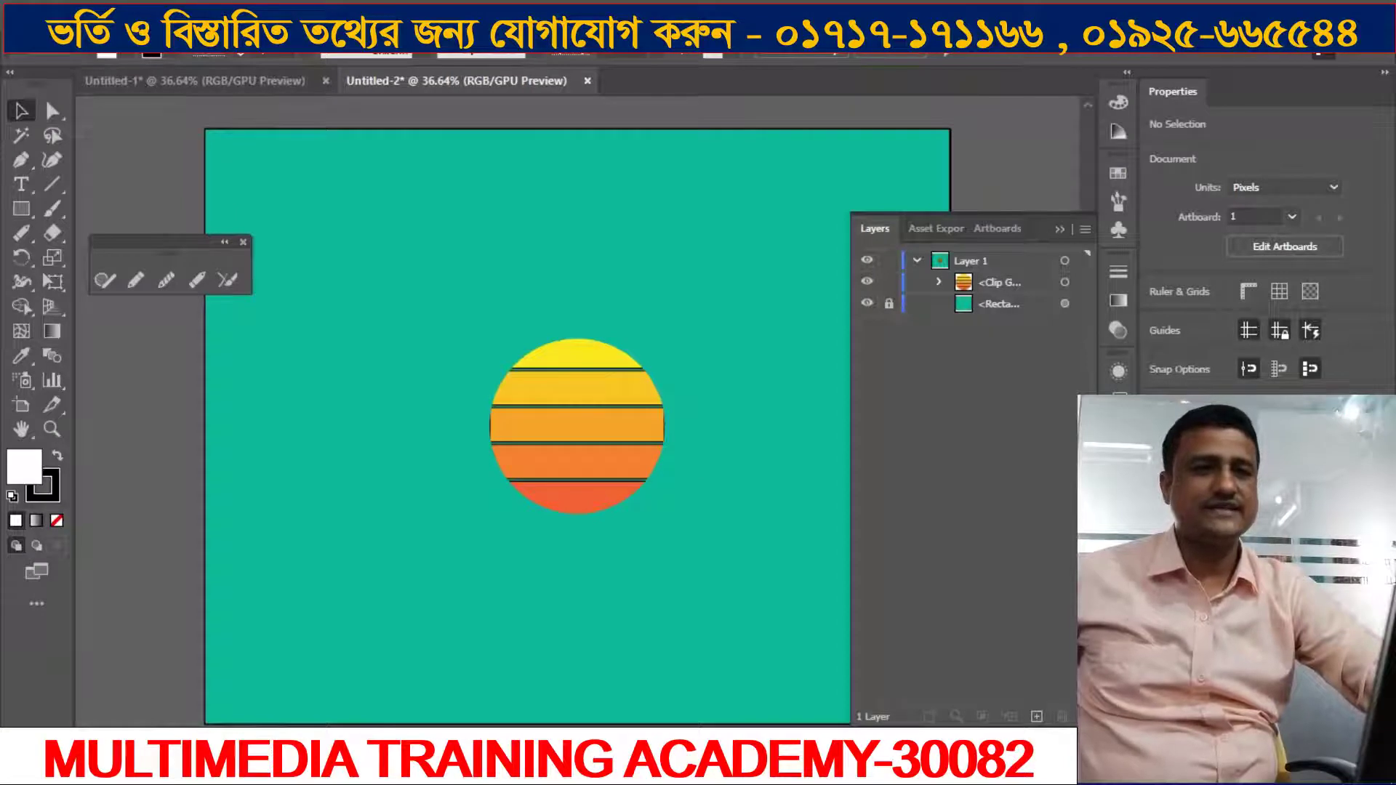
{"action": "left_click", "coordinate": [22, 207]}
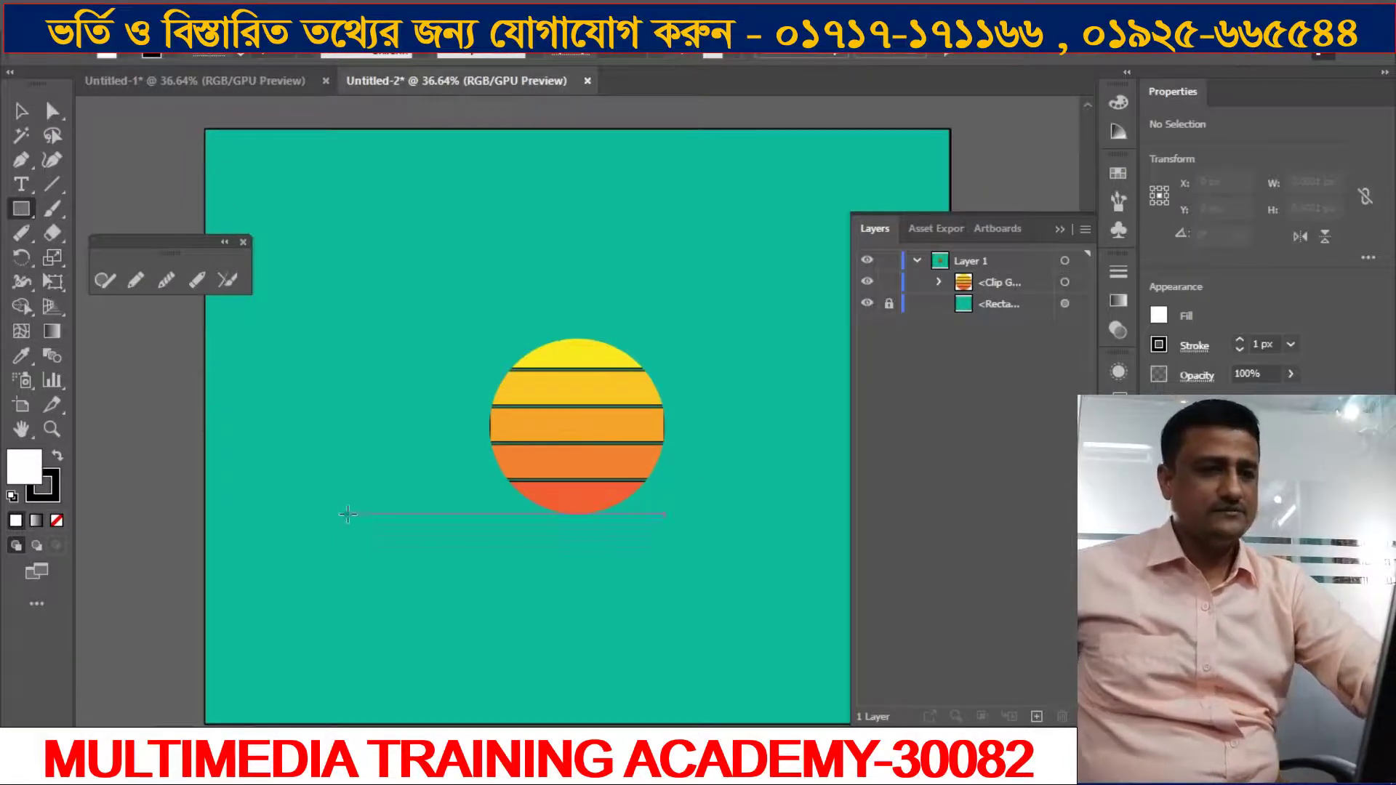
{"action": "left_click", "coordinate": [452, 625]}
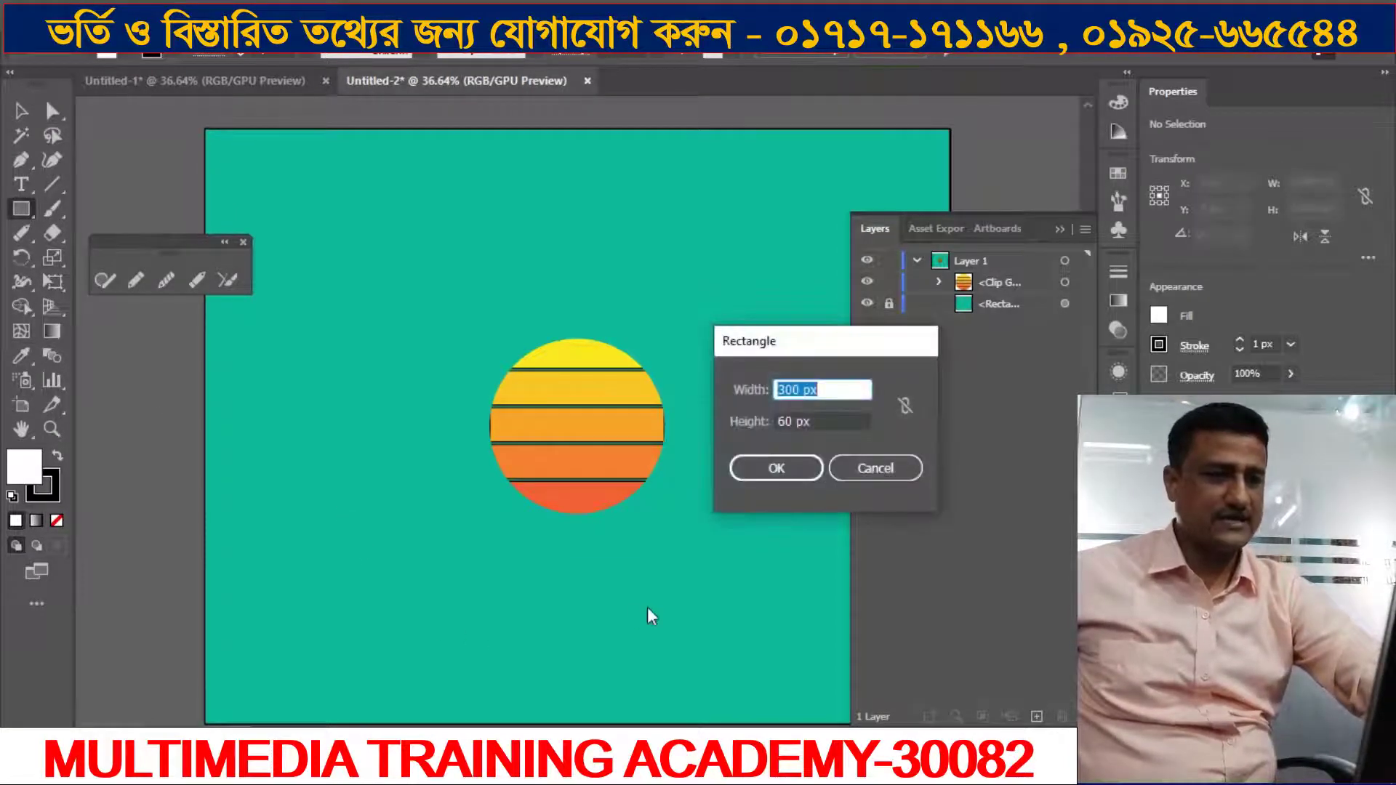
{"action": "left_click", "coordinate": [793, 422]}
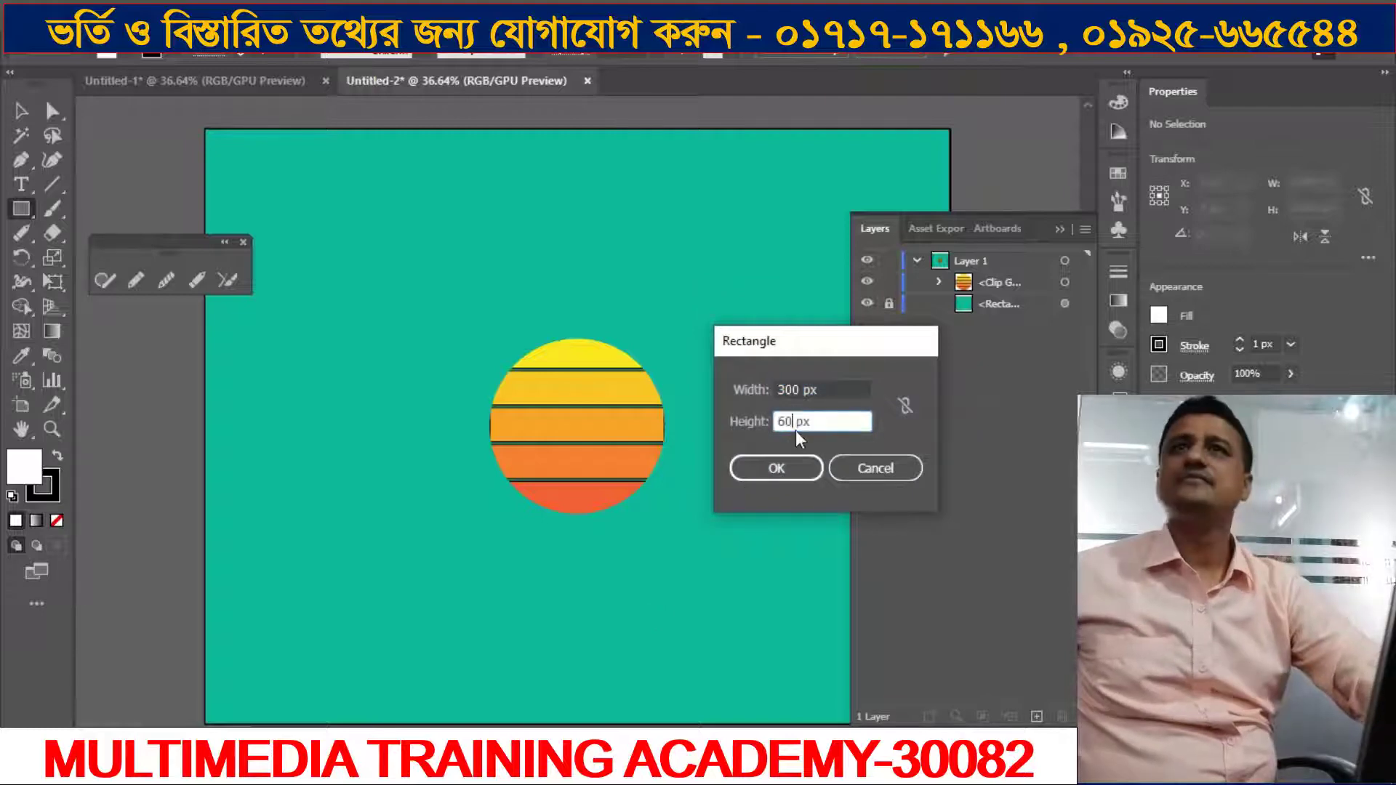
{"action": "double_click", "coordinate": [793, 422]}
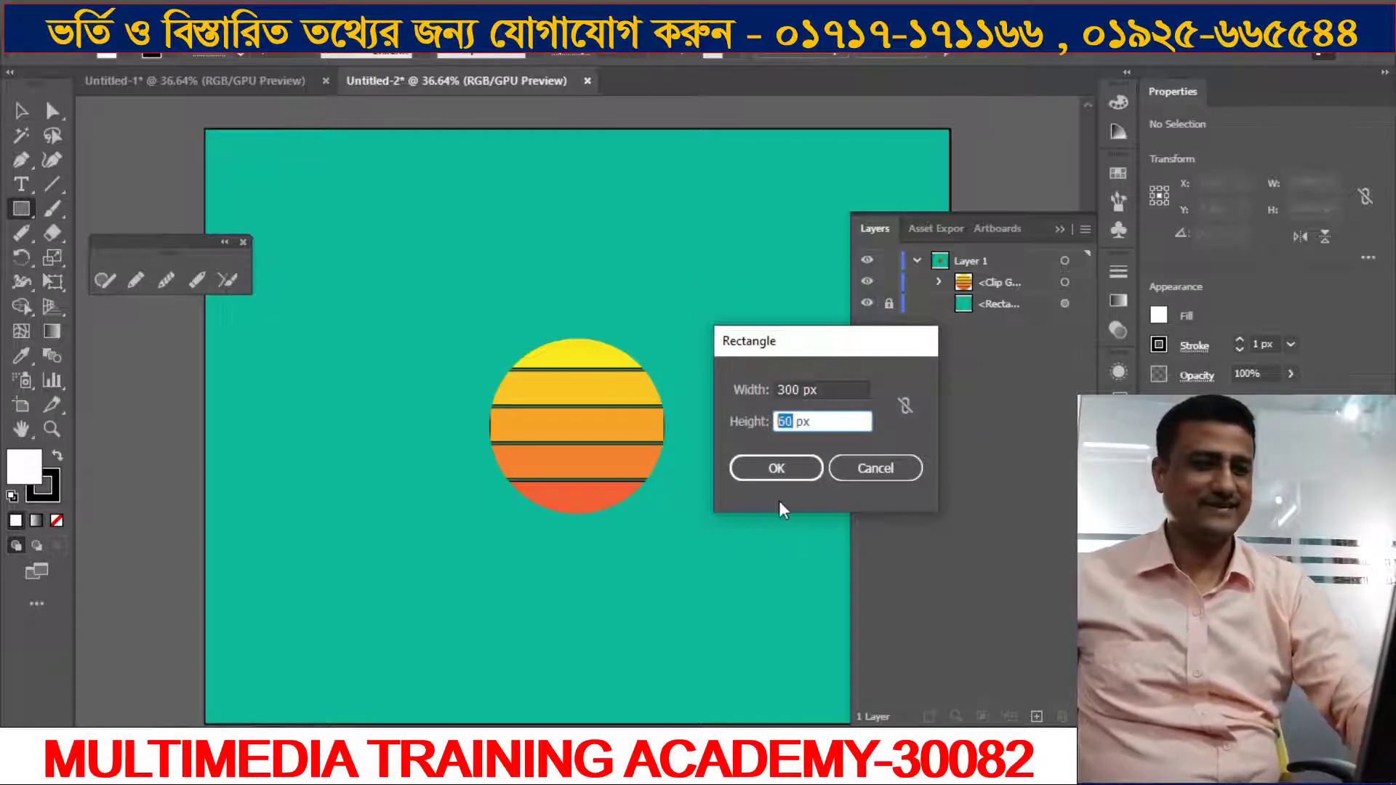
{"action": "type", "text": "80"}
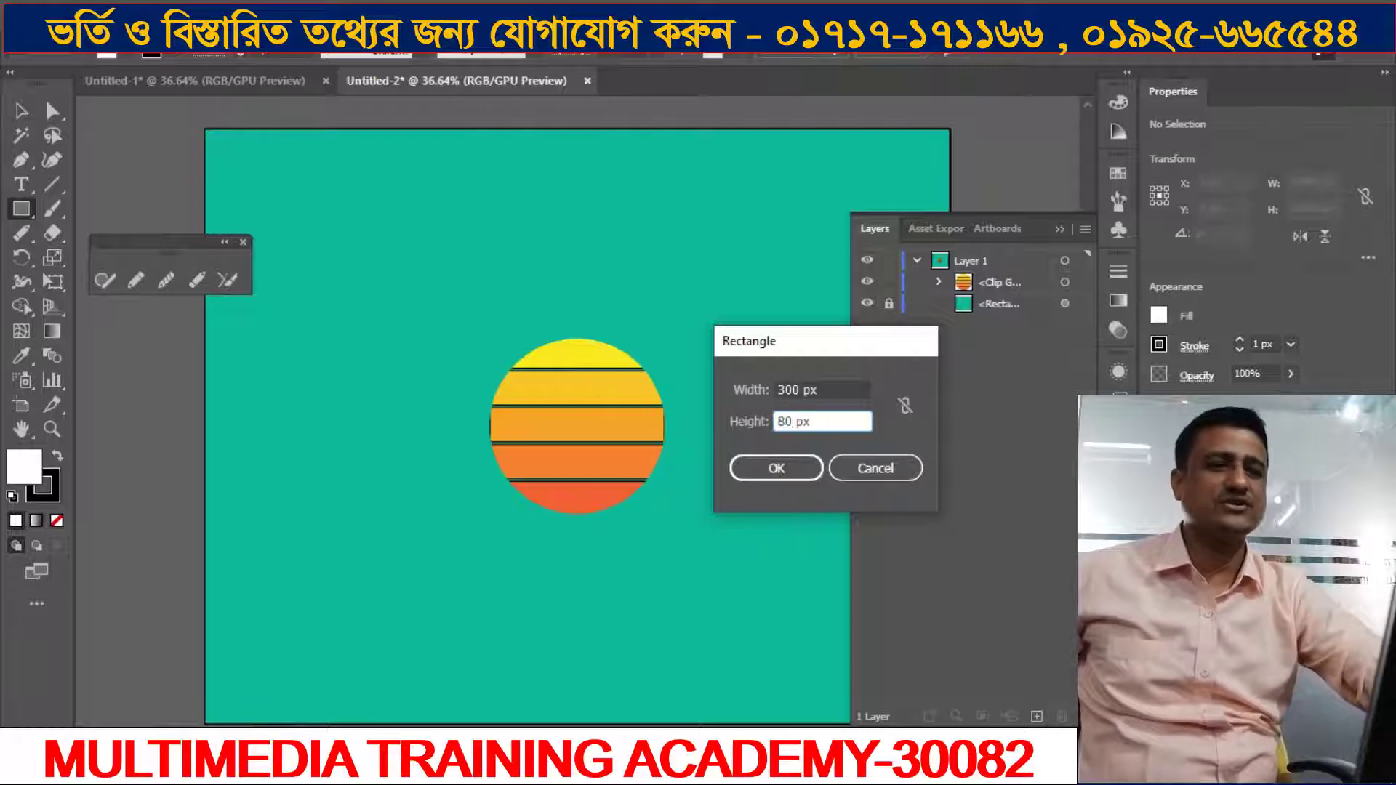
{"action": "left_click", "coordinate": [776, 469]}
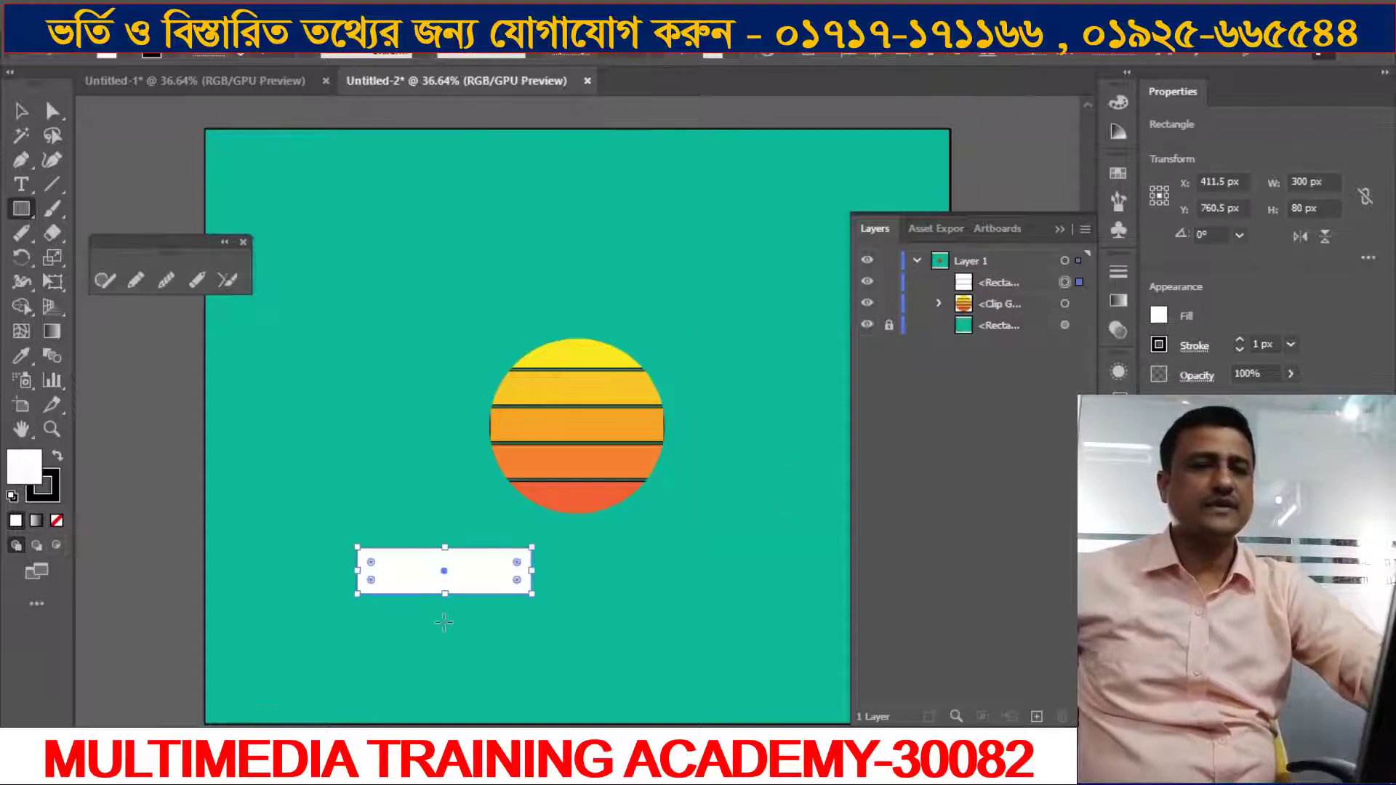
Step: Move the white rectangle sideways until it sits roughly beneath the striped circle
{"action": "left_click", "coordinate": [21, 110]}
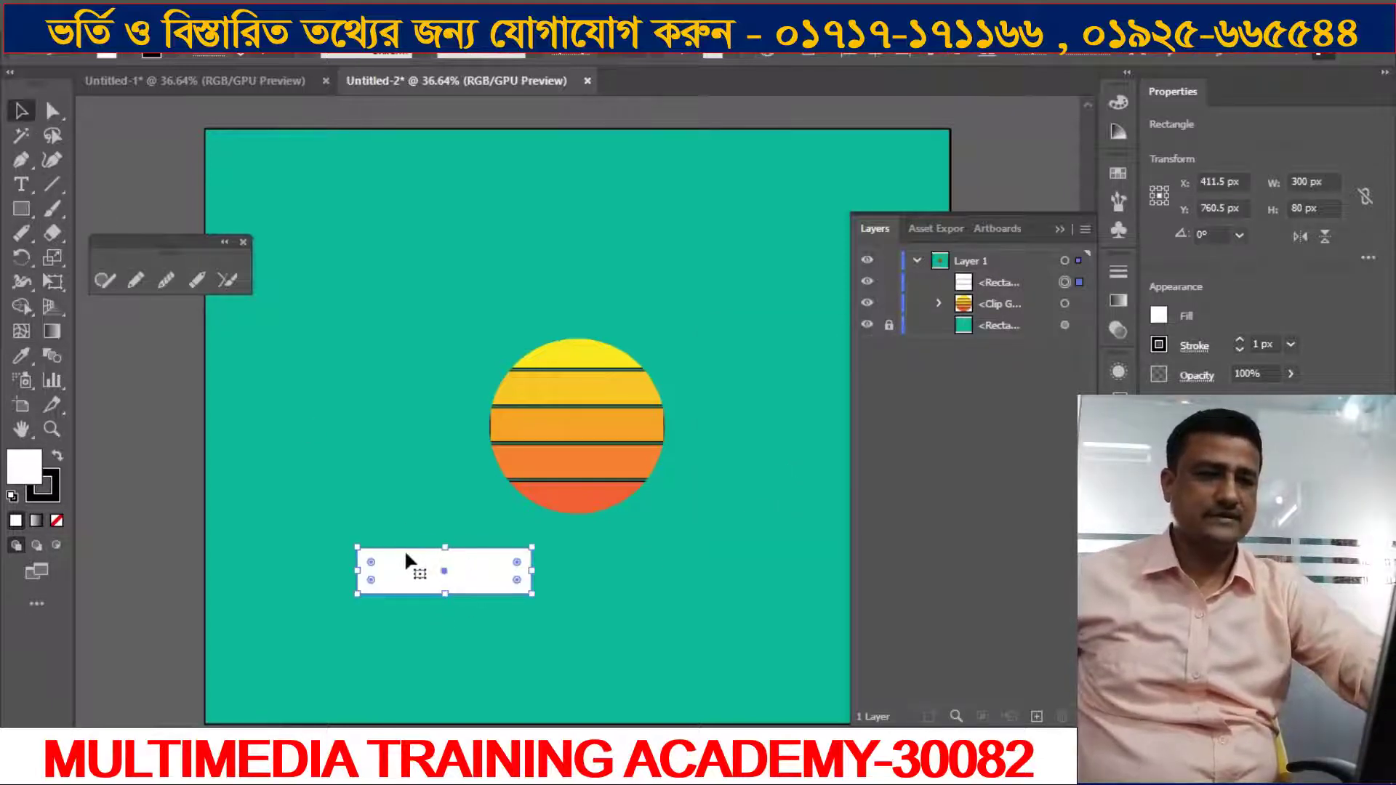
{"action": "left_click_drag", "start_coordinate": [405, 551], "coordinate": [518, 550]}
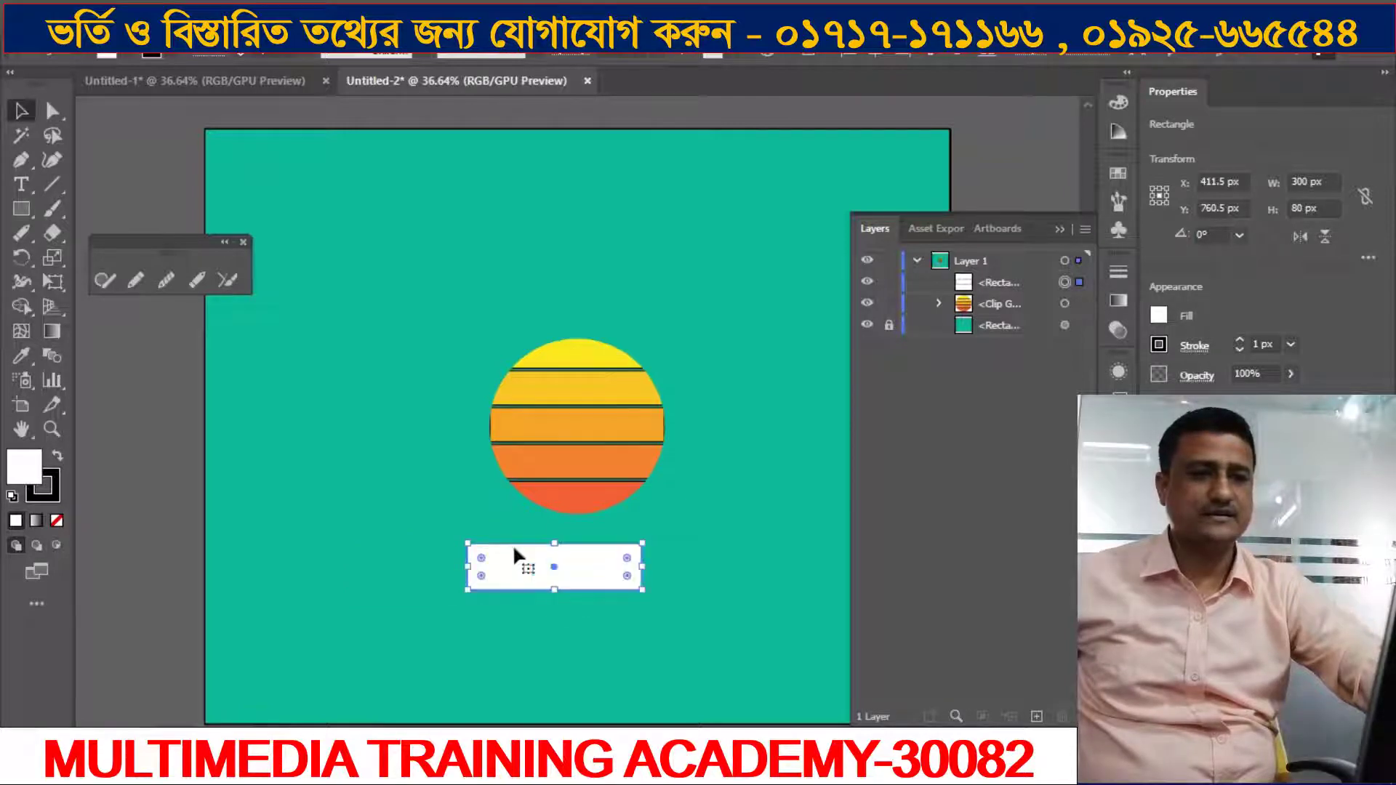
Step: Switch to the tutorial page and review the Step 5 rectangle placement and Zig Zag settings along with the Step 6 circle mask instructions
{"action": "key", "text": "alt+Tab"}
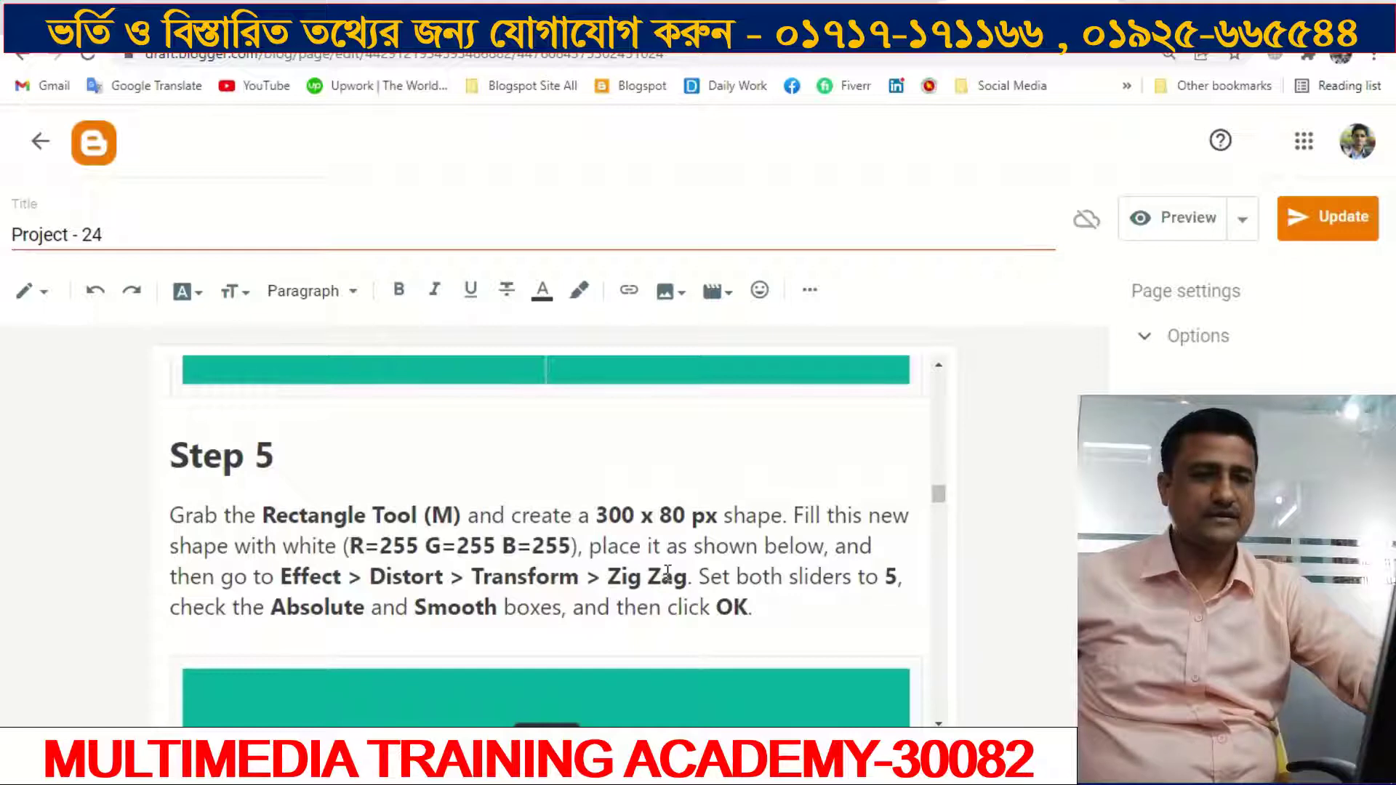
{"action": "scroll", "coordinate": [638, 564], "scroll_direction": "down", "scroll_amount": 10}
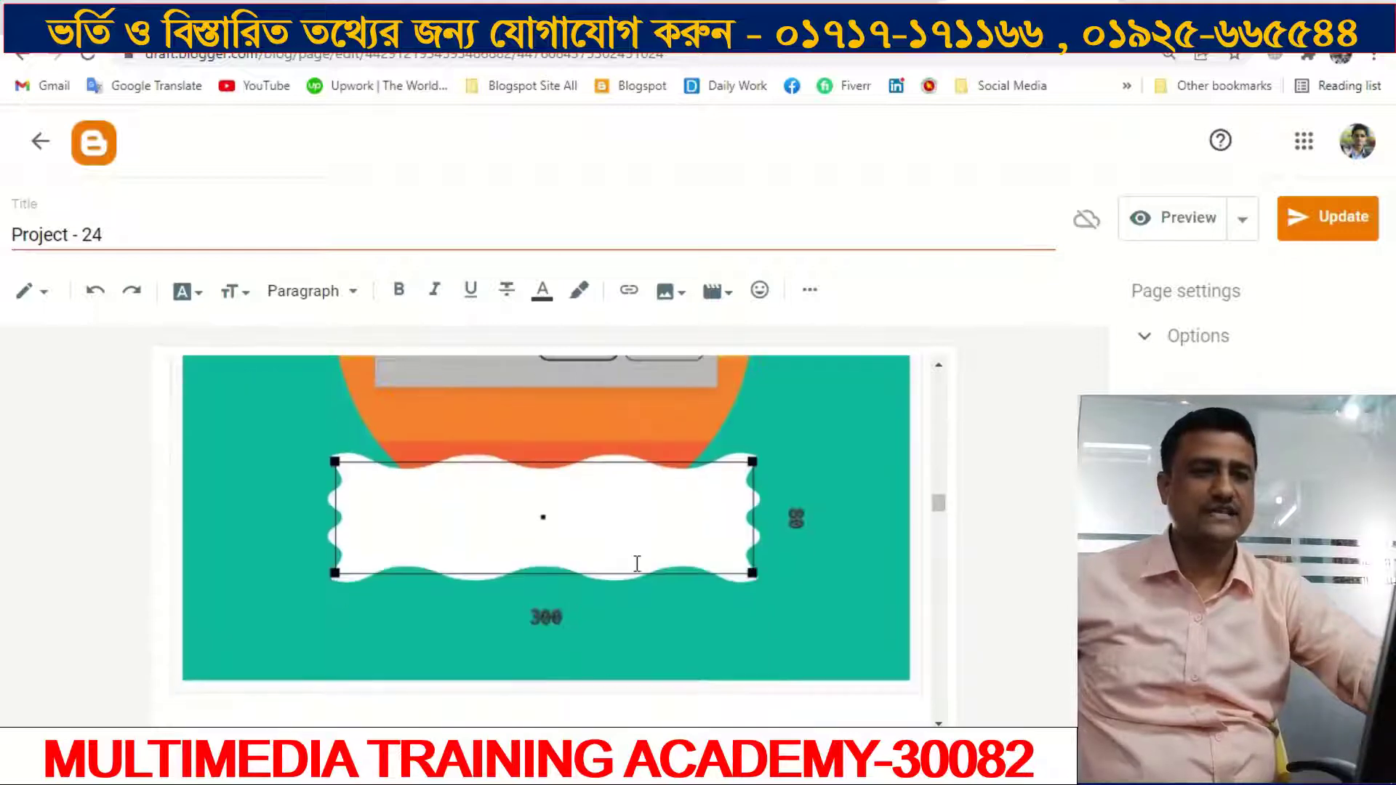
{"action": "scroll", "coordinate": [637, 564], "scroll_direction": "down", "scroll_amount": 5}
{"action": "scroll", "coordinate": [637, 563], "scroll_direction": "up", "scroll_amount": 5}
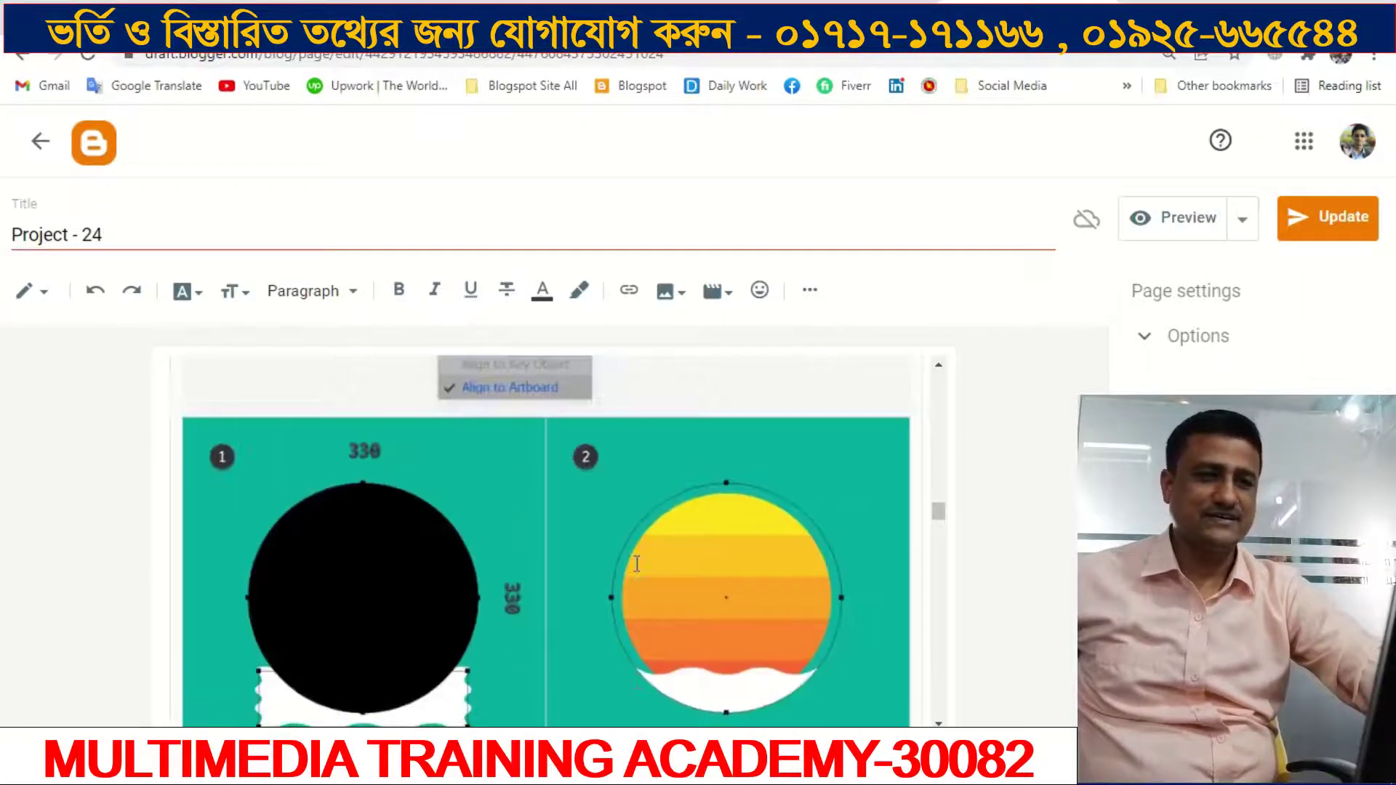
{"action": "scroll", "coordinate": [637, 564], "scroll_direction": "down", "scroll_amount": 8}
{"action": "scroll", "coordinate": [635, 564], "scroll_direction": "up", "scroll_amount": 10}
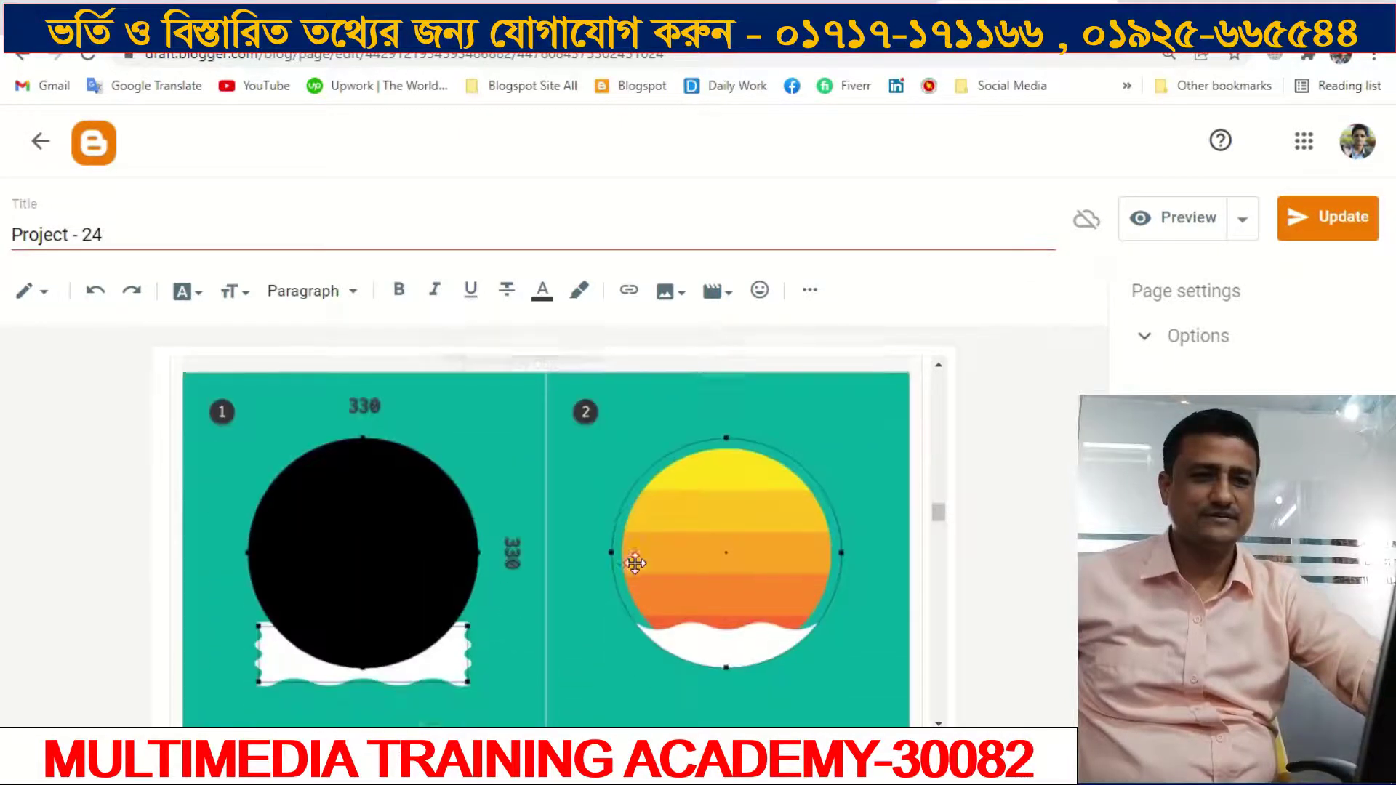
{"action": "scroll", "coordinate": [635, 564], "scroll_direction": "up", "scroll_amount": 5}
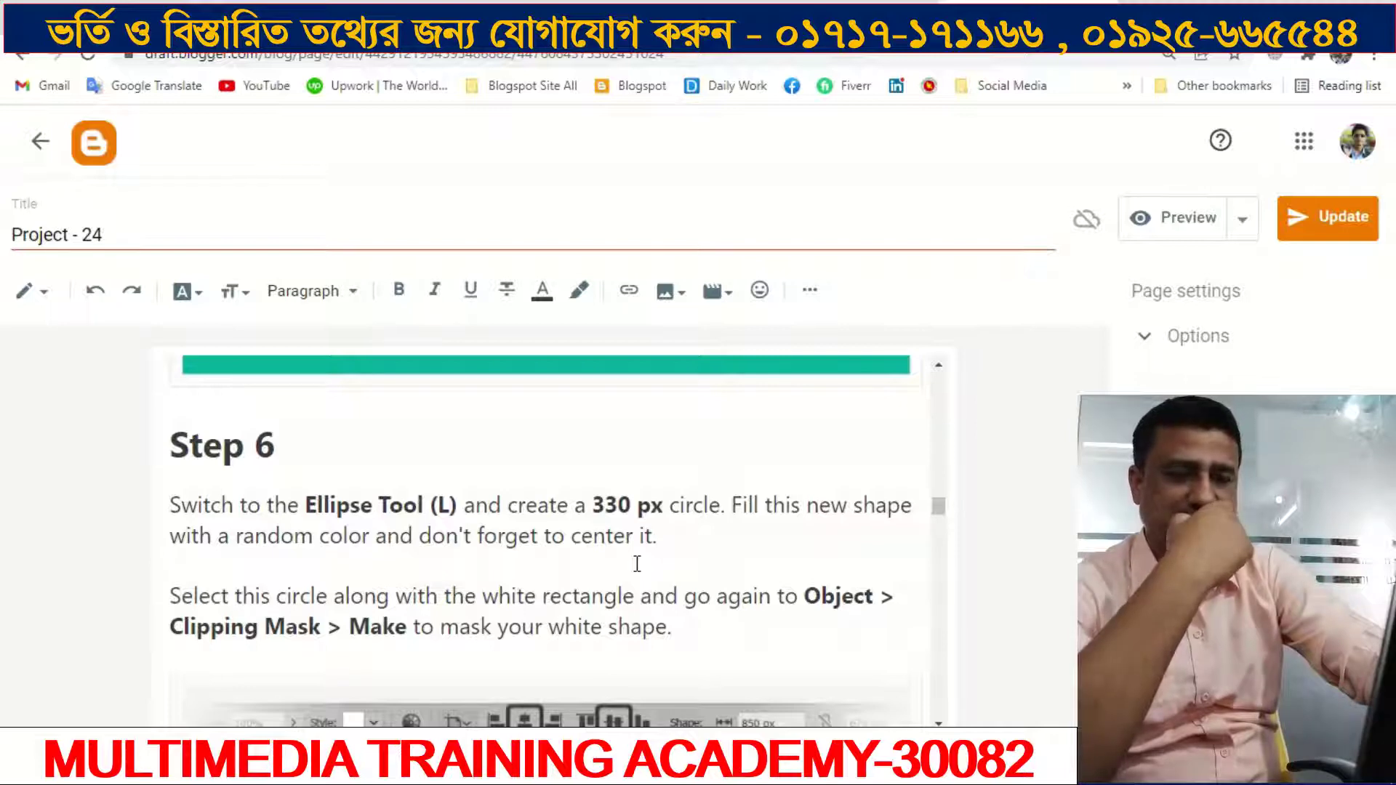
{"action": "scroll", "coordinate": [637, 564], "scroll_direction": "down", "scroll_amount": 5}
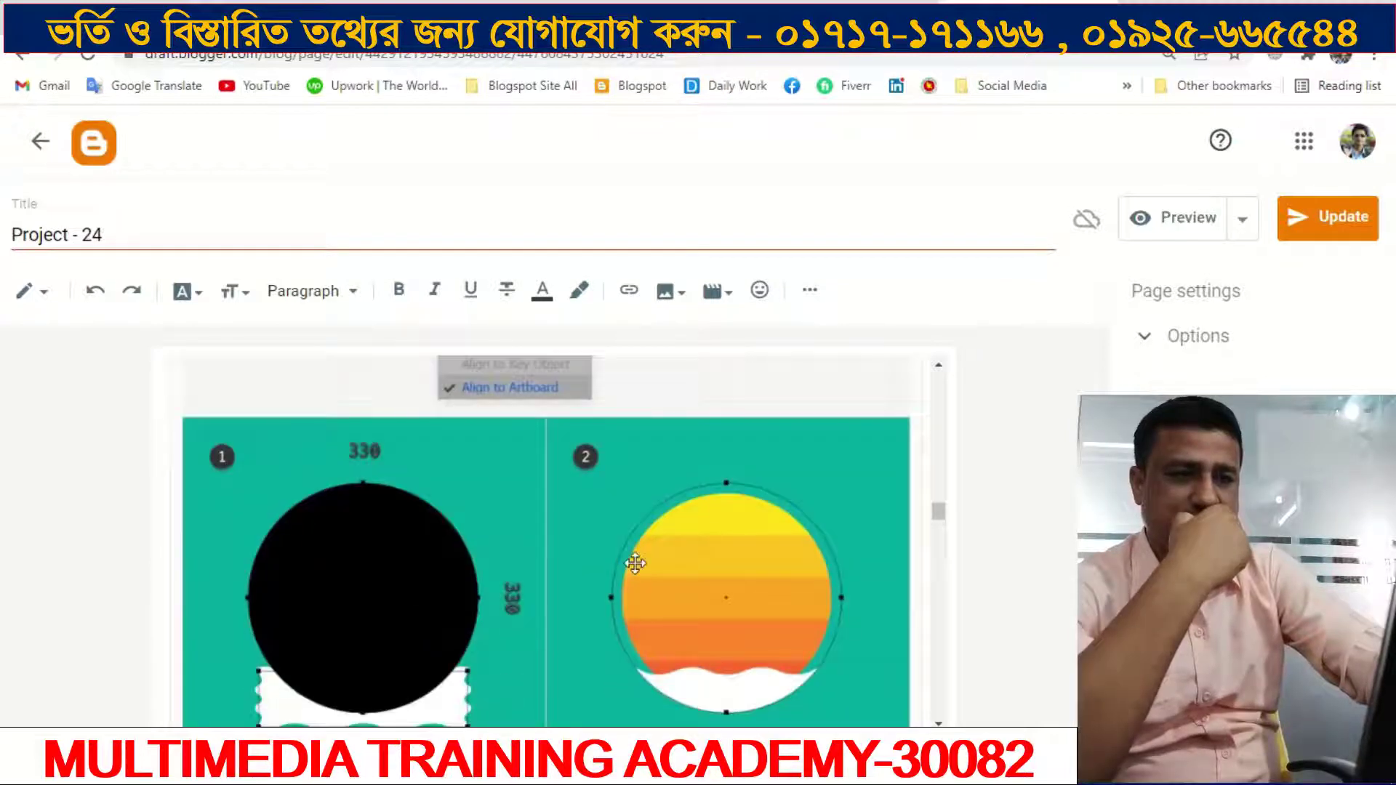
{"action": "scroll", "coordinate": [634, 563], "scroll_direction": "up", "scroll_amount": 10}
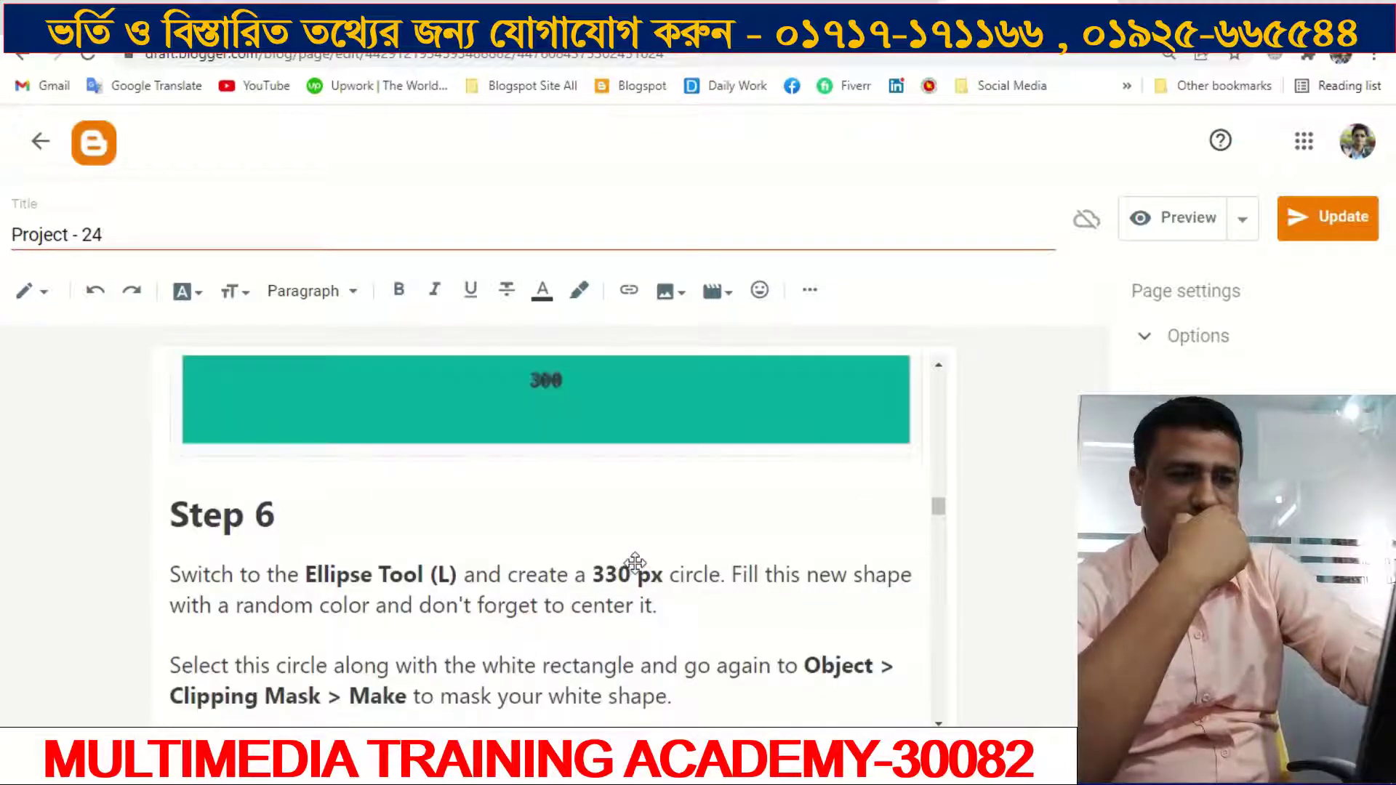
{"action": "scroll", "coordinate": [638, 565], "scroll_direction": "up", "scroll_amount": 5}
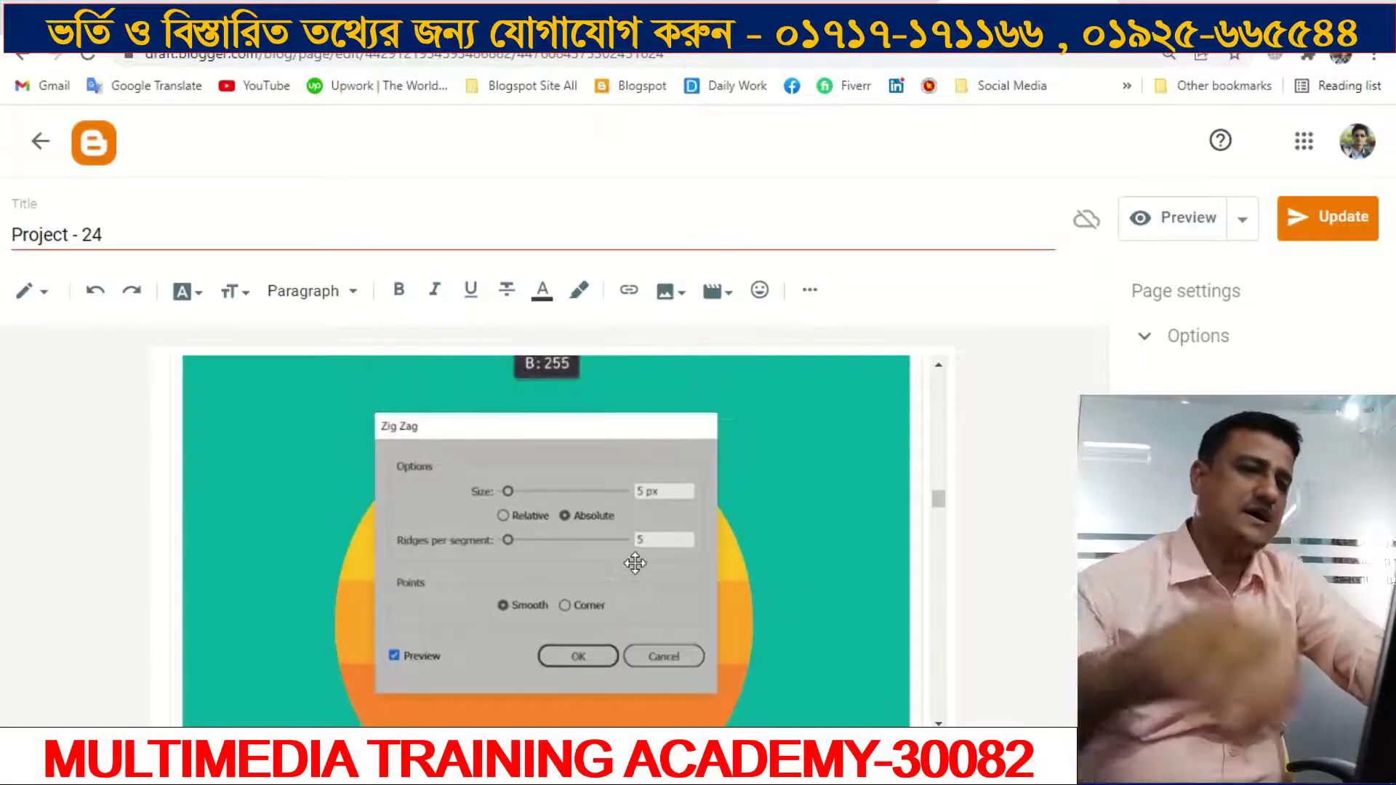
{"action": "scroll", "coordinate": [635, 563], "scroll_direction": "down", "scroll_amount": 1}
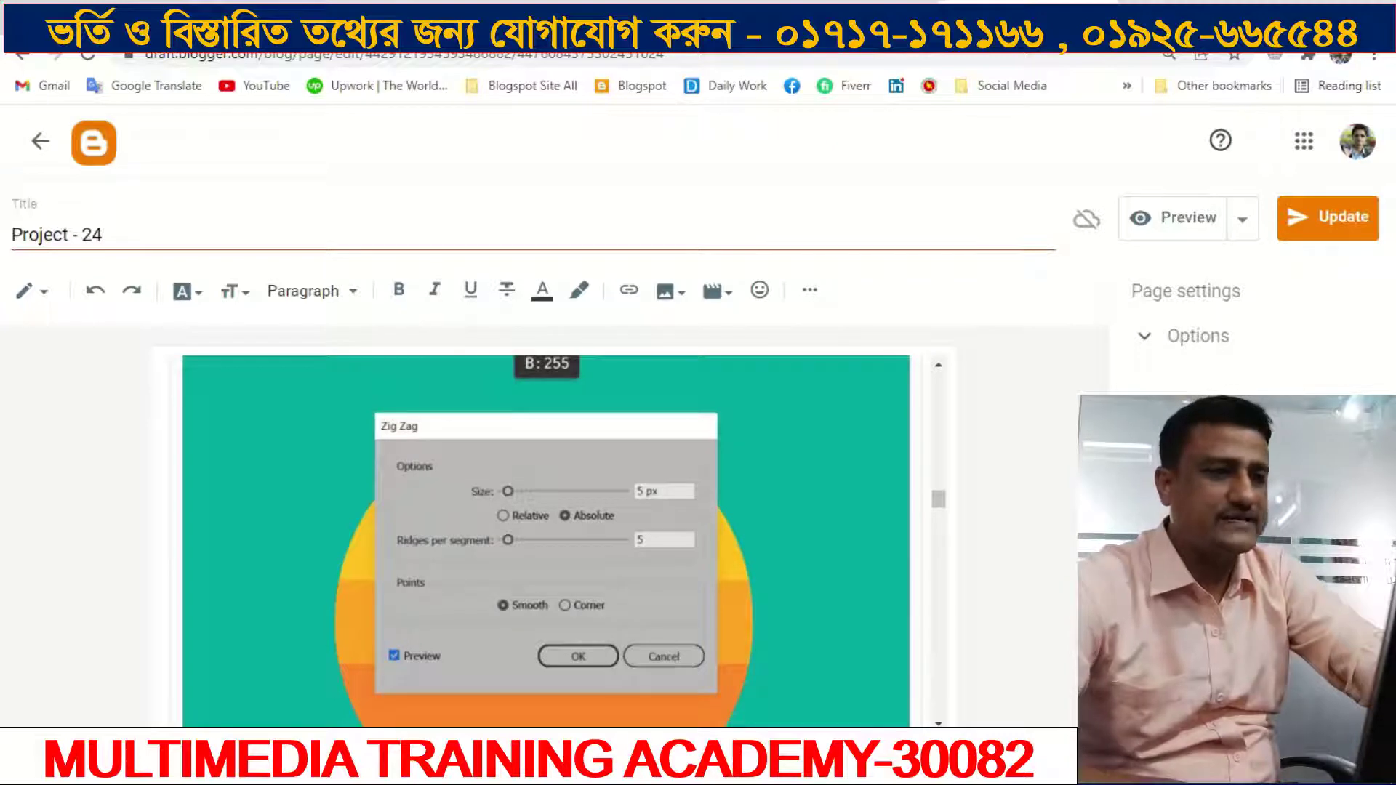
Step: Switch back to Illustrator and start a Zig Zag distort effect on the white rectangle with smooth points
{"action": "key", "text": "alt+Tab"}
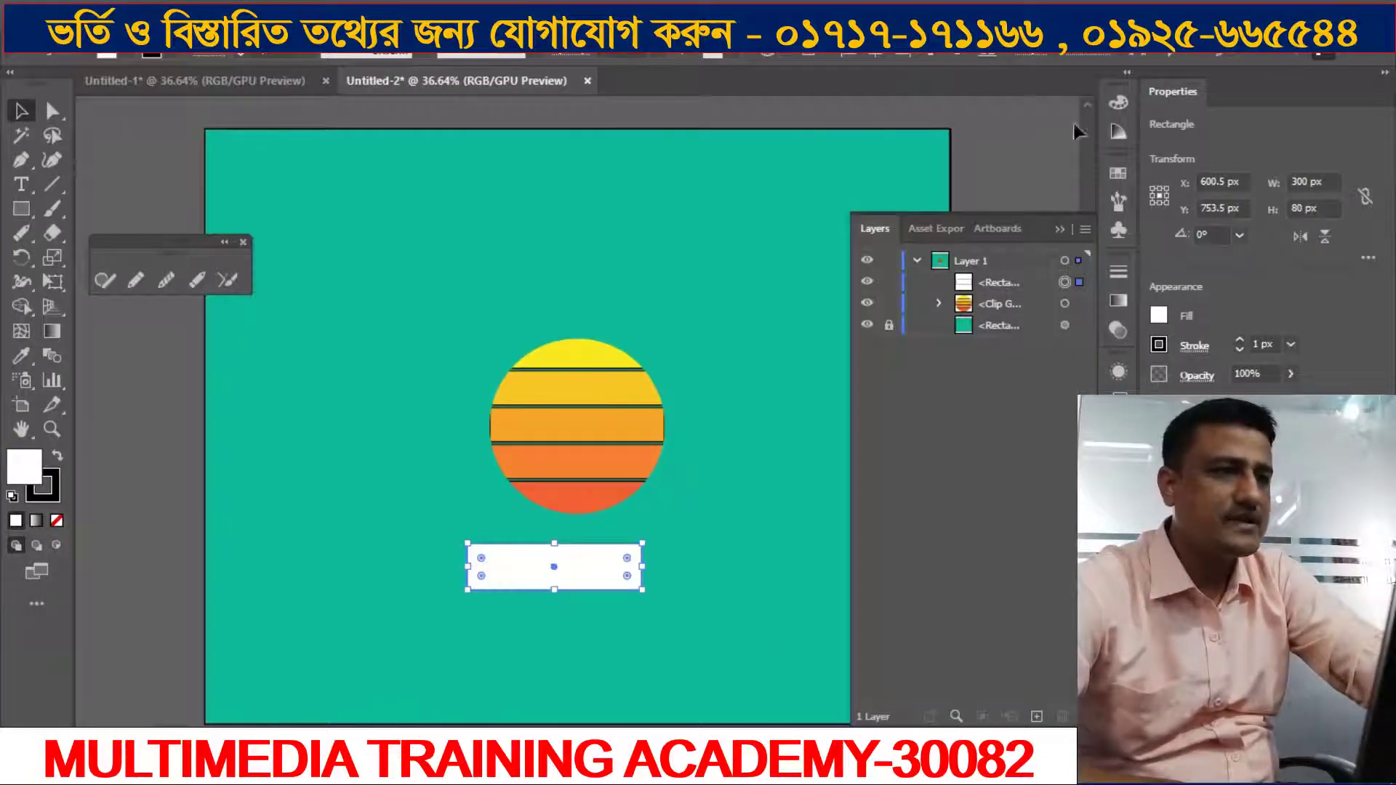
{"action": "left_click", "coordinate": [1119, 104]}
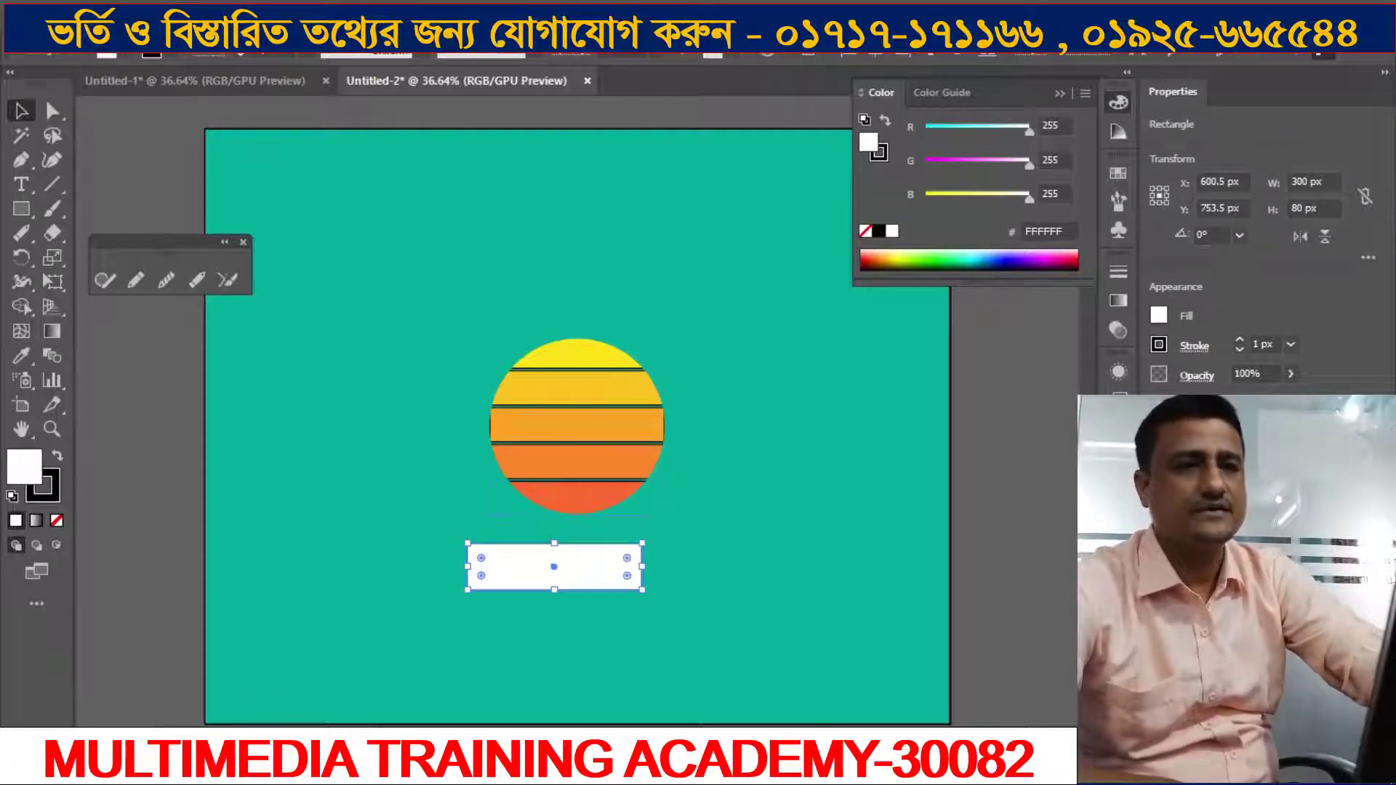
{"action": "left_click", "coordinate": [312, 18]}
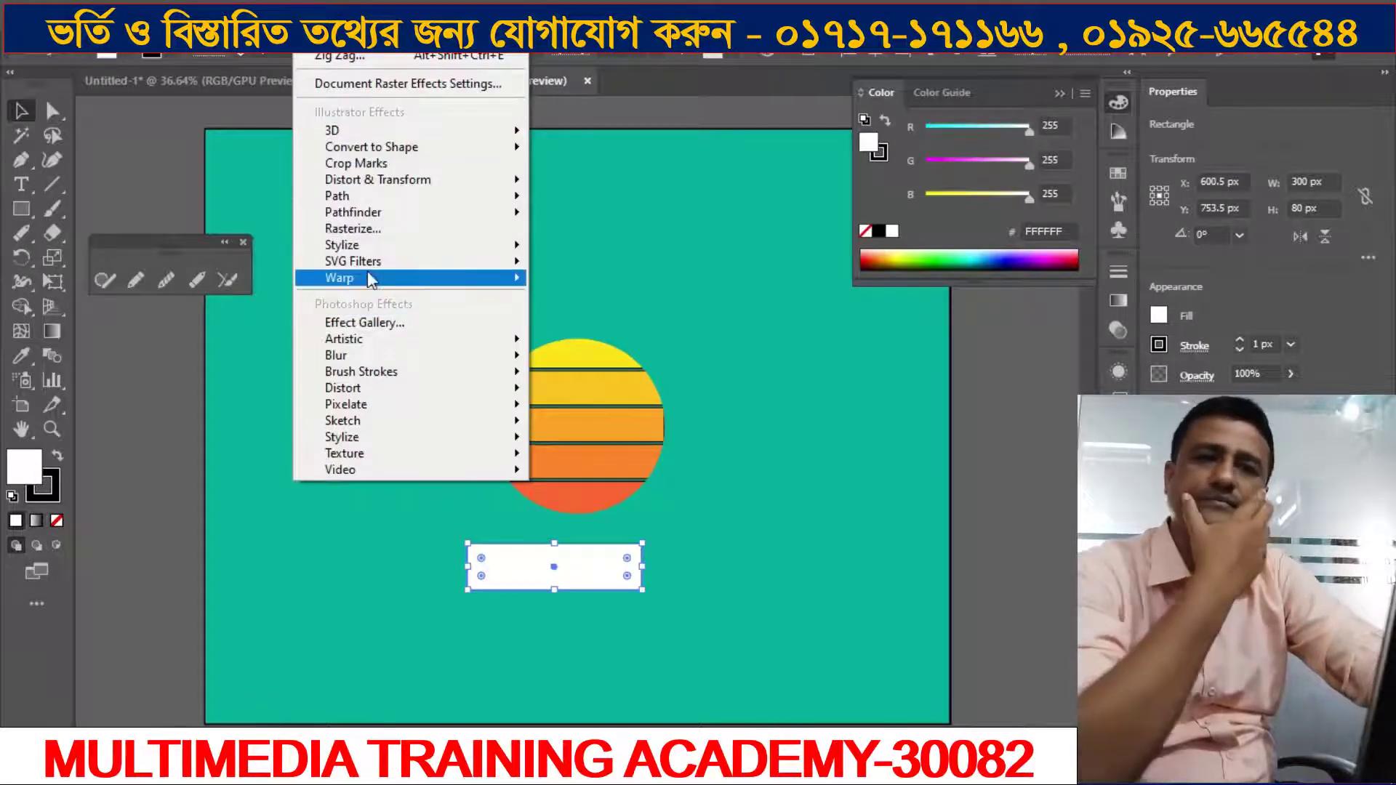
{"action": "mouse_move", "coordinate": [394, 190]}
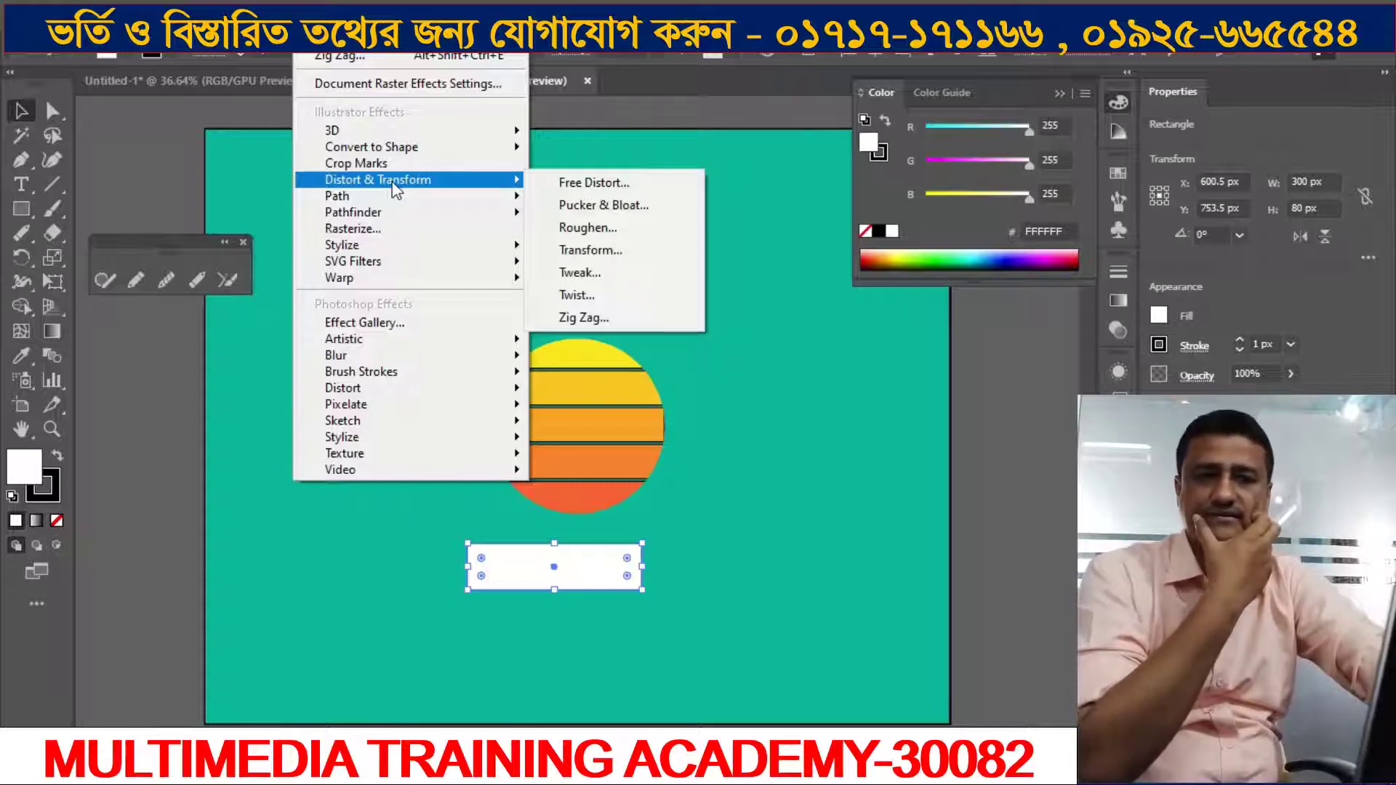
{"action": "left_click", "coordinate": [598, 322]}
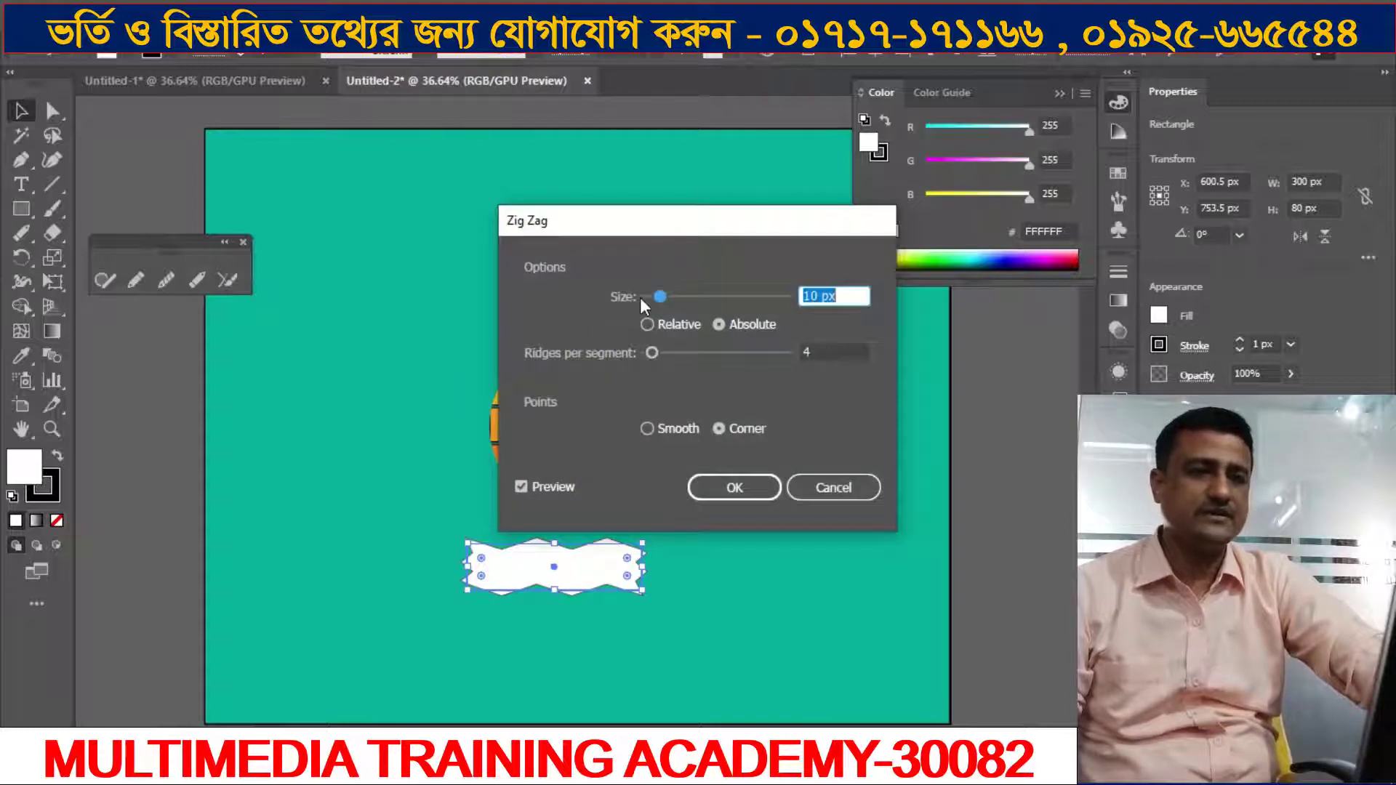
{"action": "left_click_drag", "start_coordinate": [665, 231], "coordinate": [603, 195]}
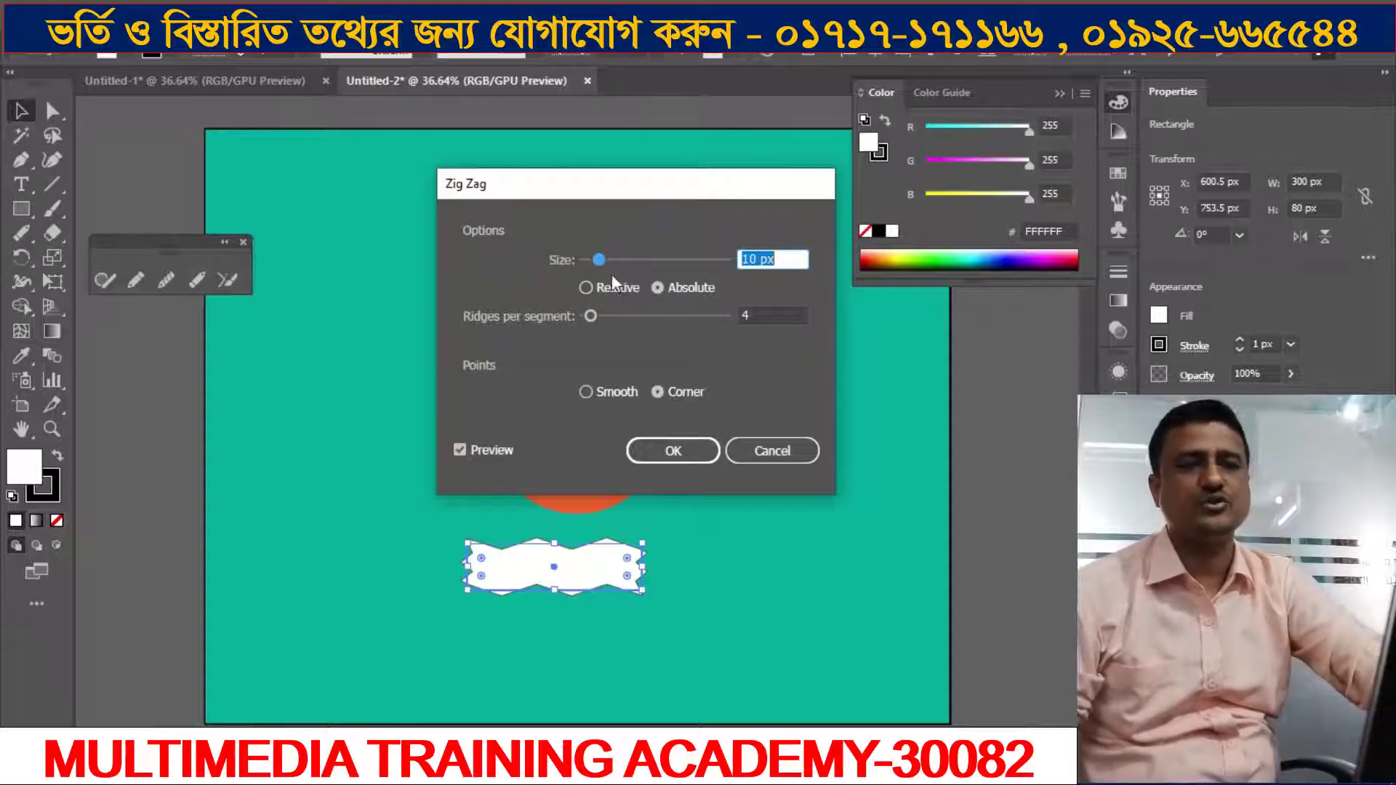
{"action": "left_click", "coordinate": [585, 392]}
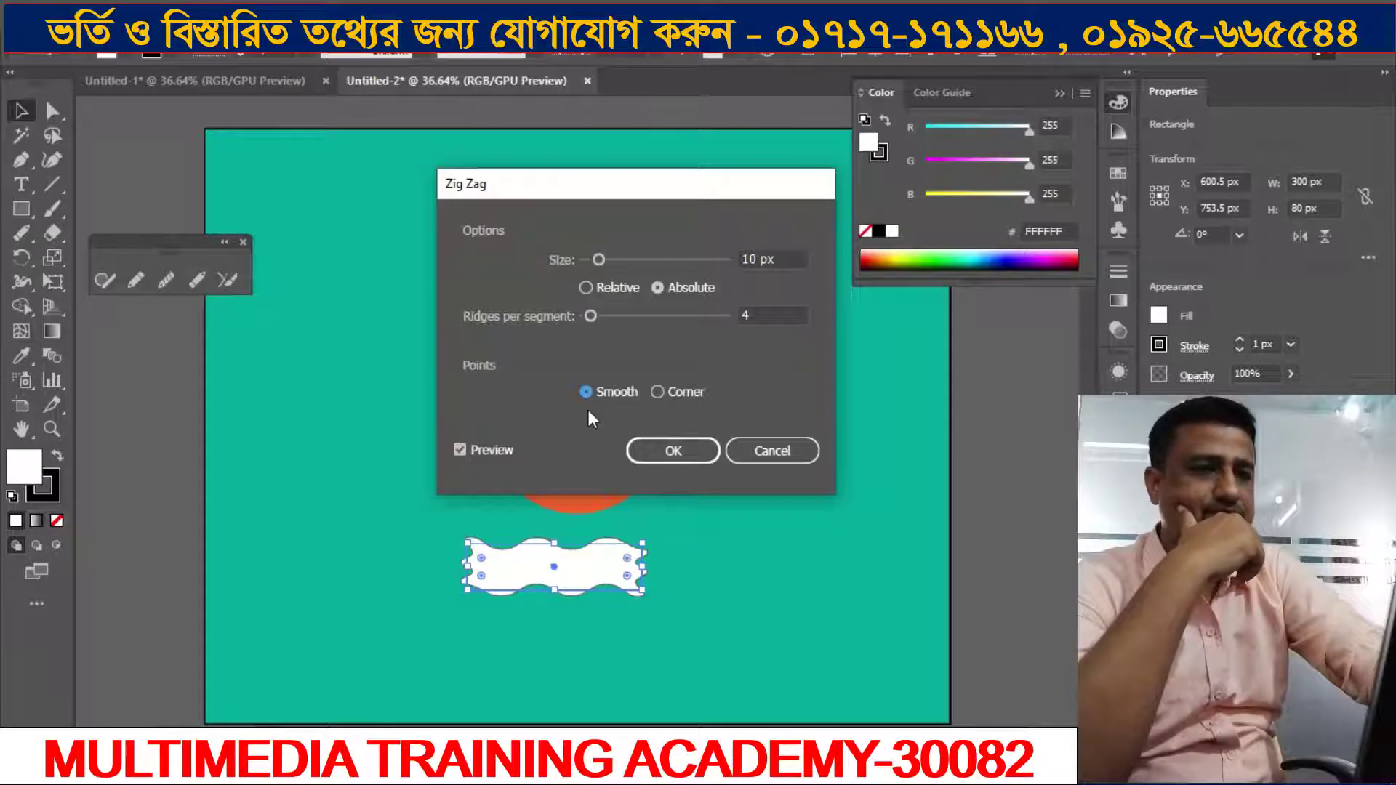
Step: Set the Zig Zag size to 5 px and the ridges per segment to 5, keep smooth points, and apply the effect
{"action": "double_click", "coordinate": [750, 259]}
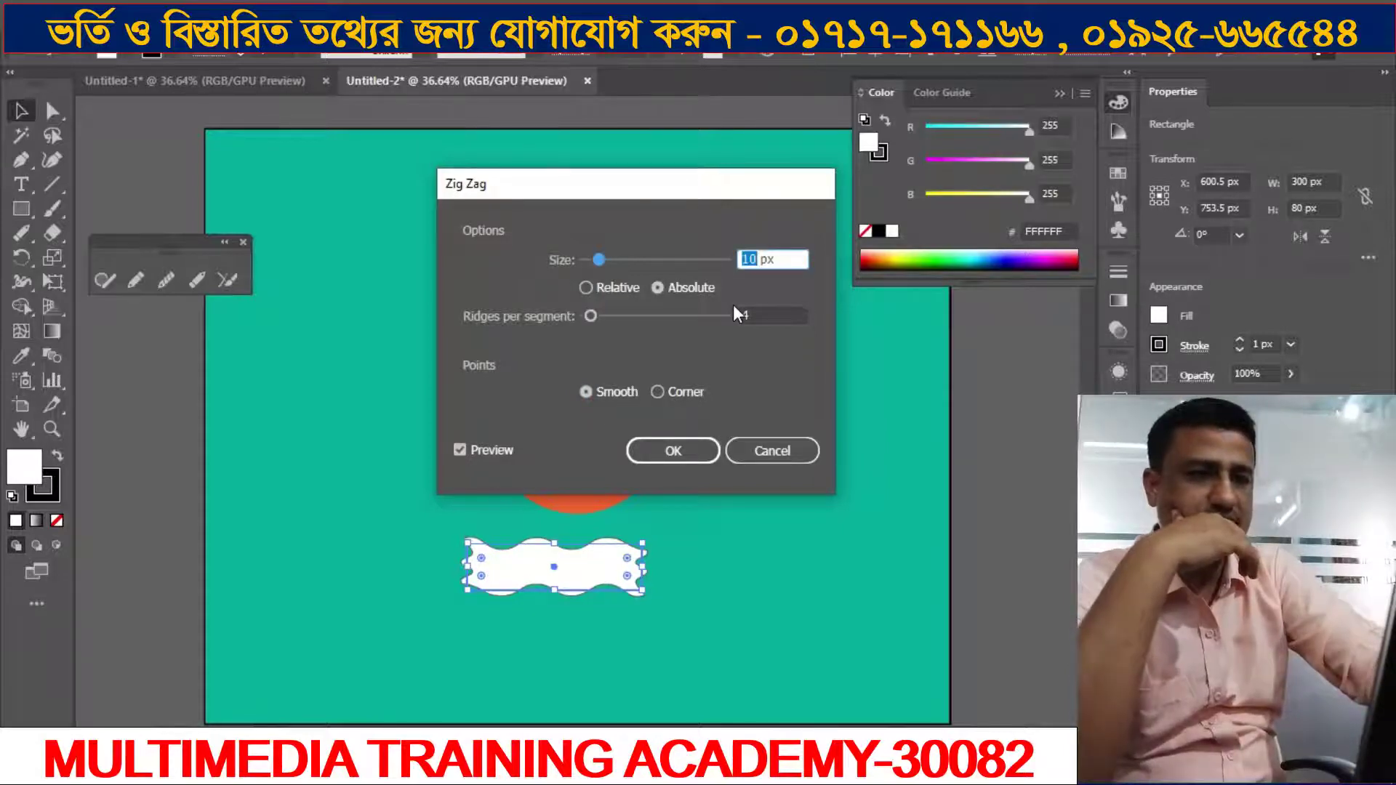
{"action": "type", "text": "5"}
{"action": "left_click", "coordinate": [765, 316]}
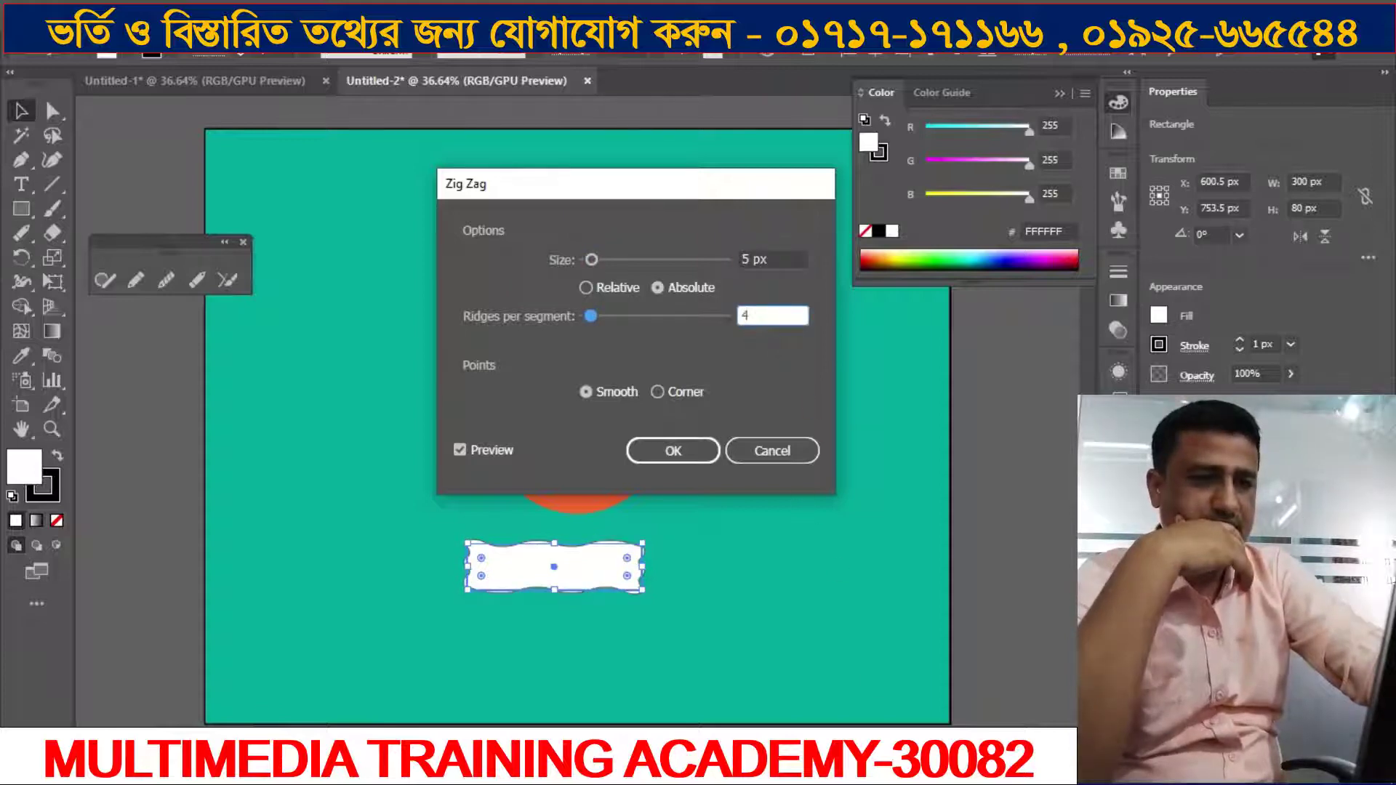
{"action": "key", "text": "alt+Tab"}
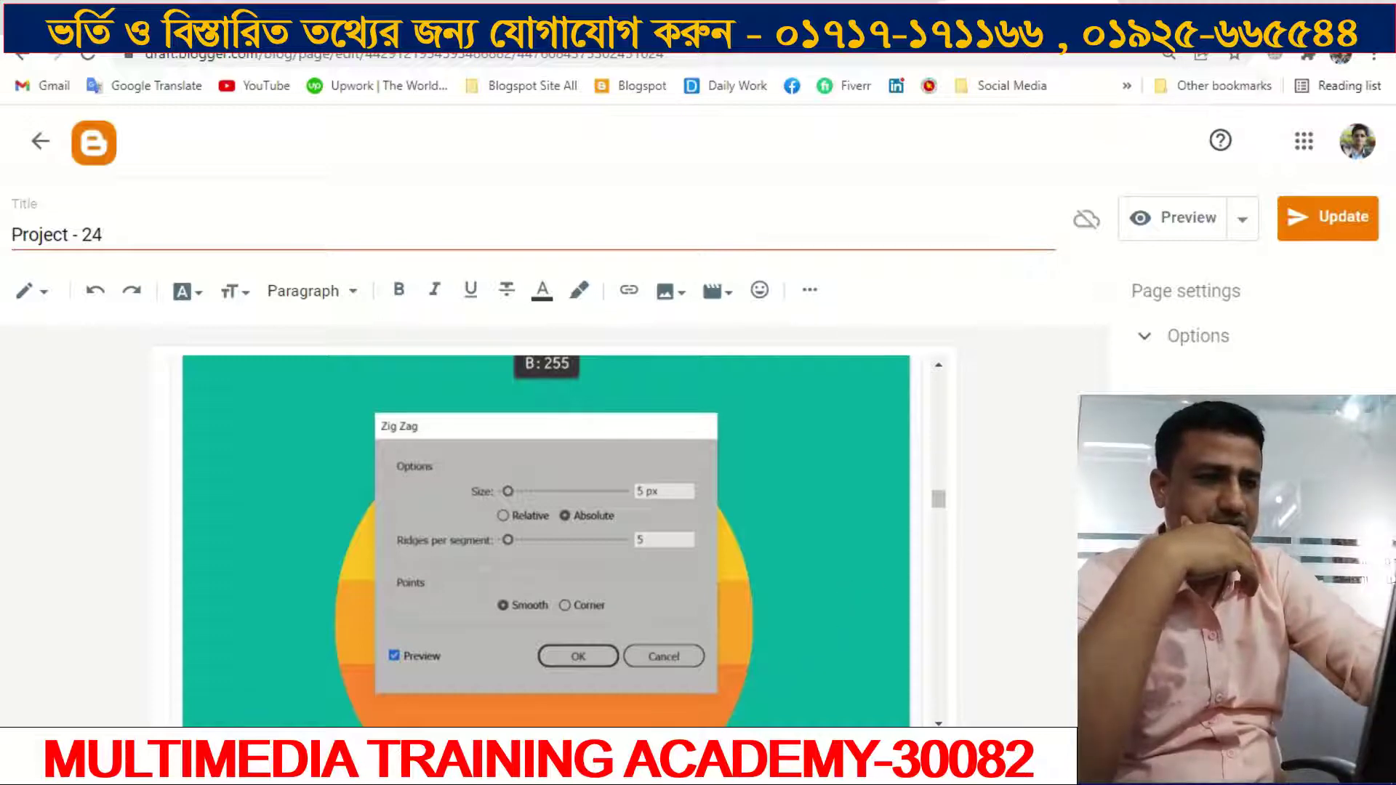
{"action": "key", "text": "alt+Tab"}
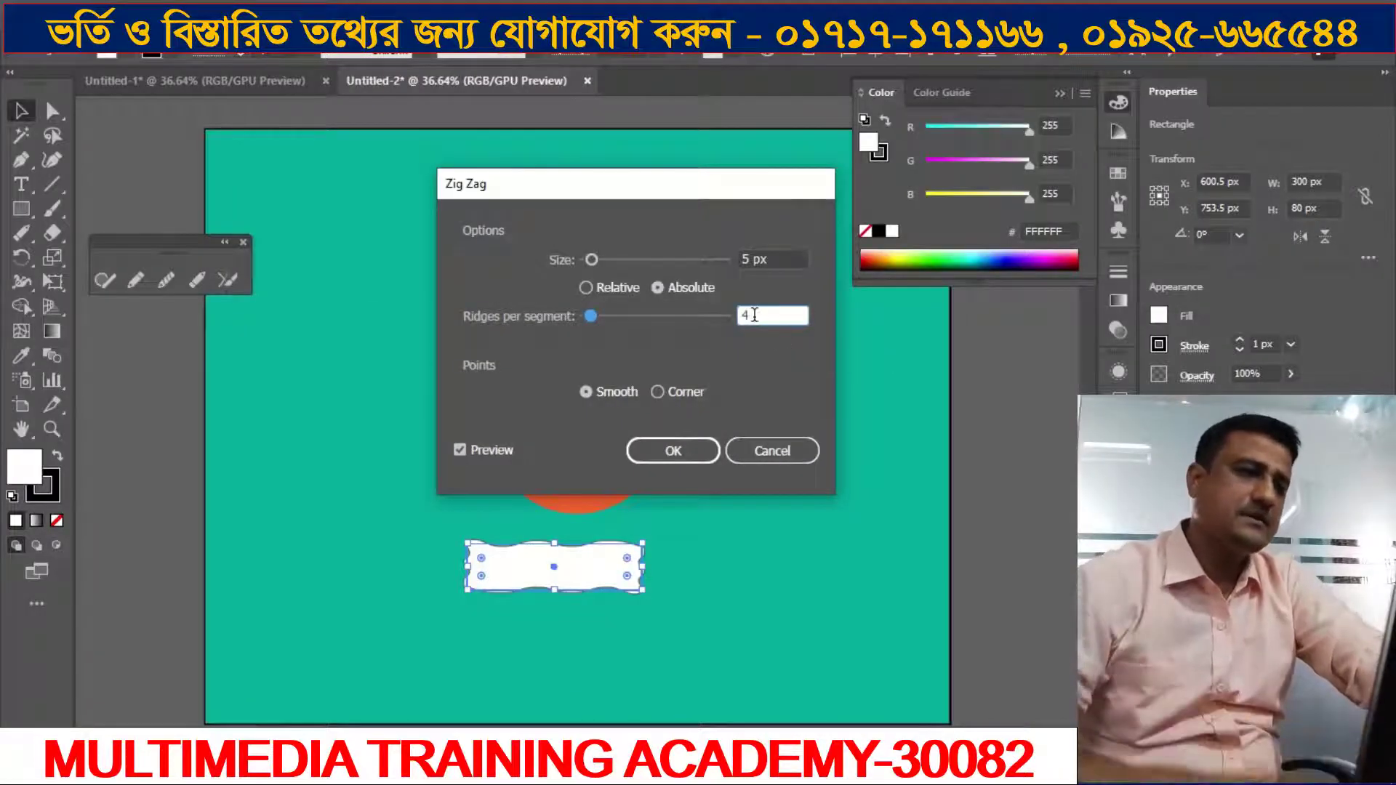
{"action": "double_click", "coordinate": [754, 314]}
{"action": "type", "text": "5"}
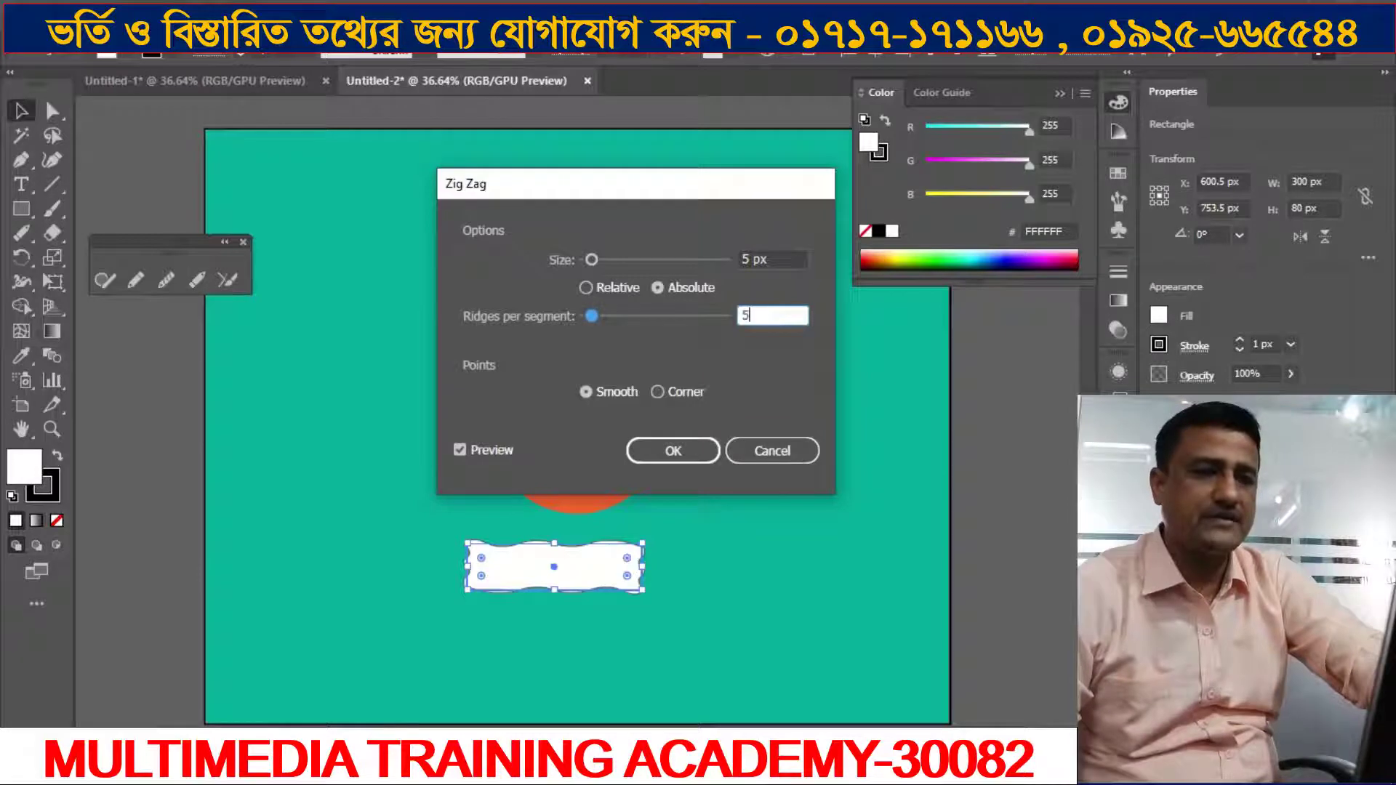
{"action": "left_click", "coordinate": [584, 393]}
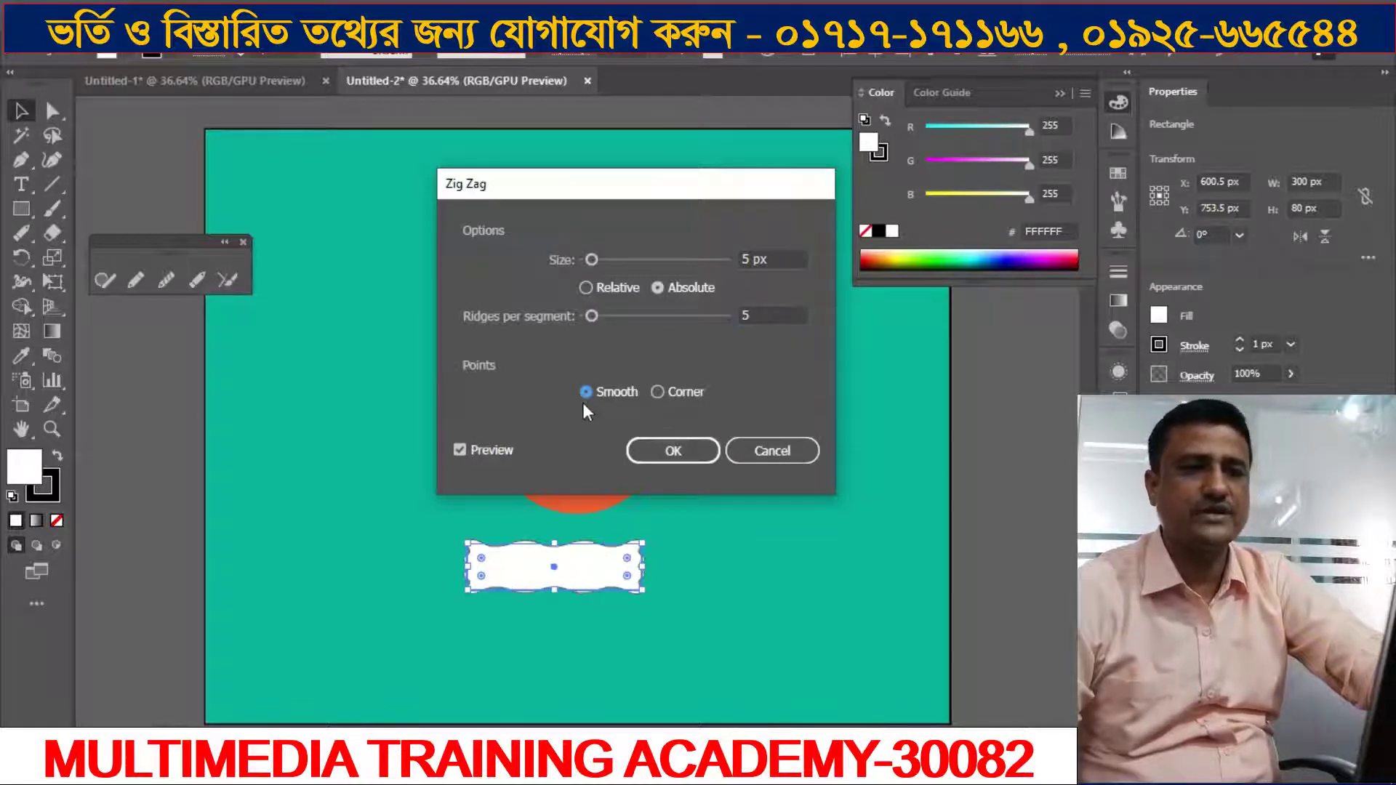
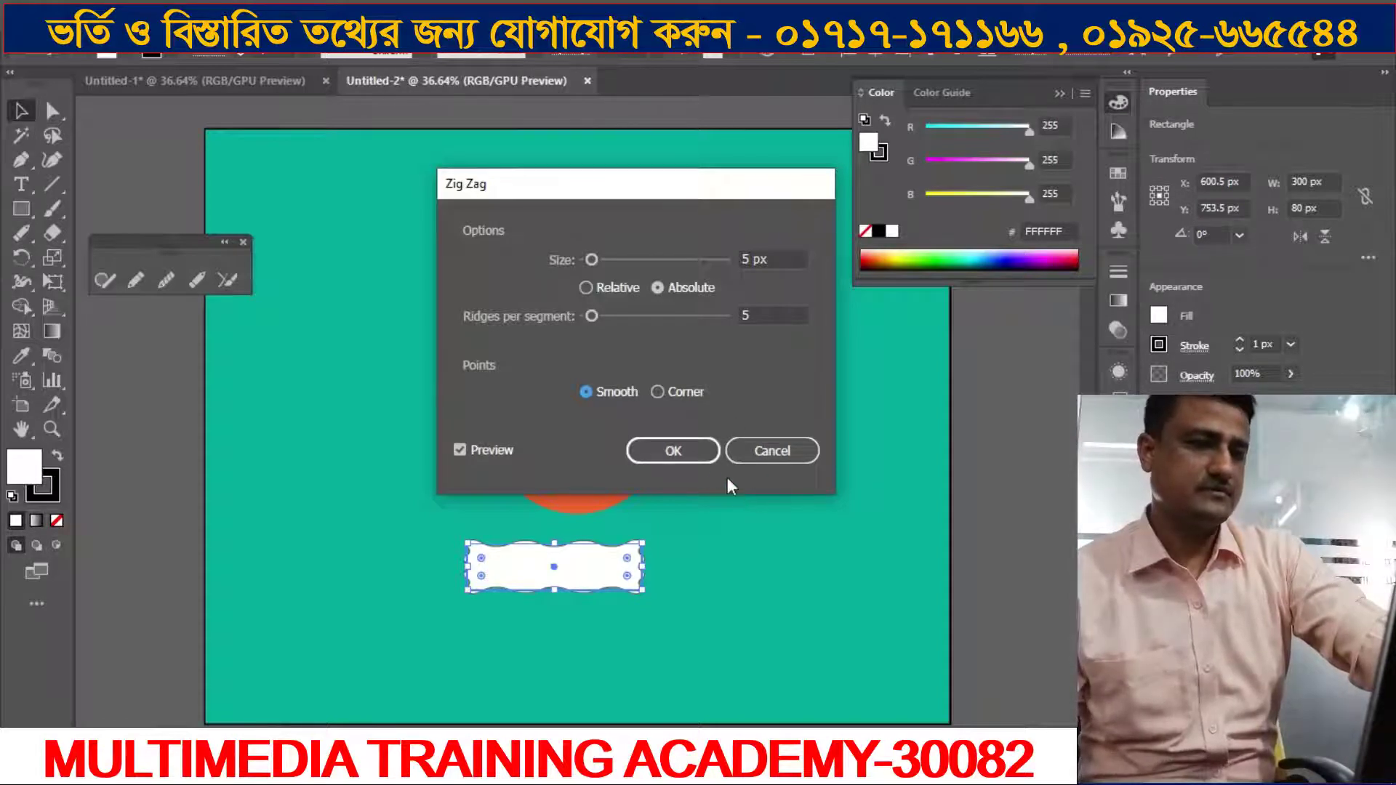
{"action": "left_click", "coordinate": [699, 454]}
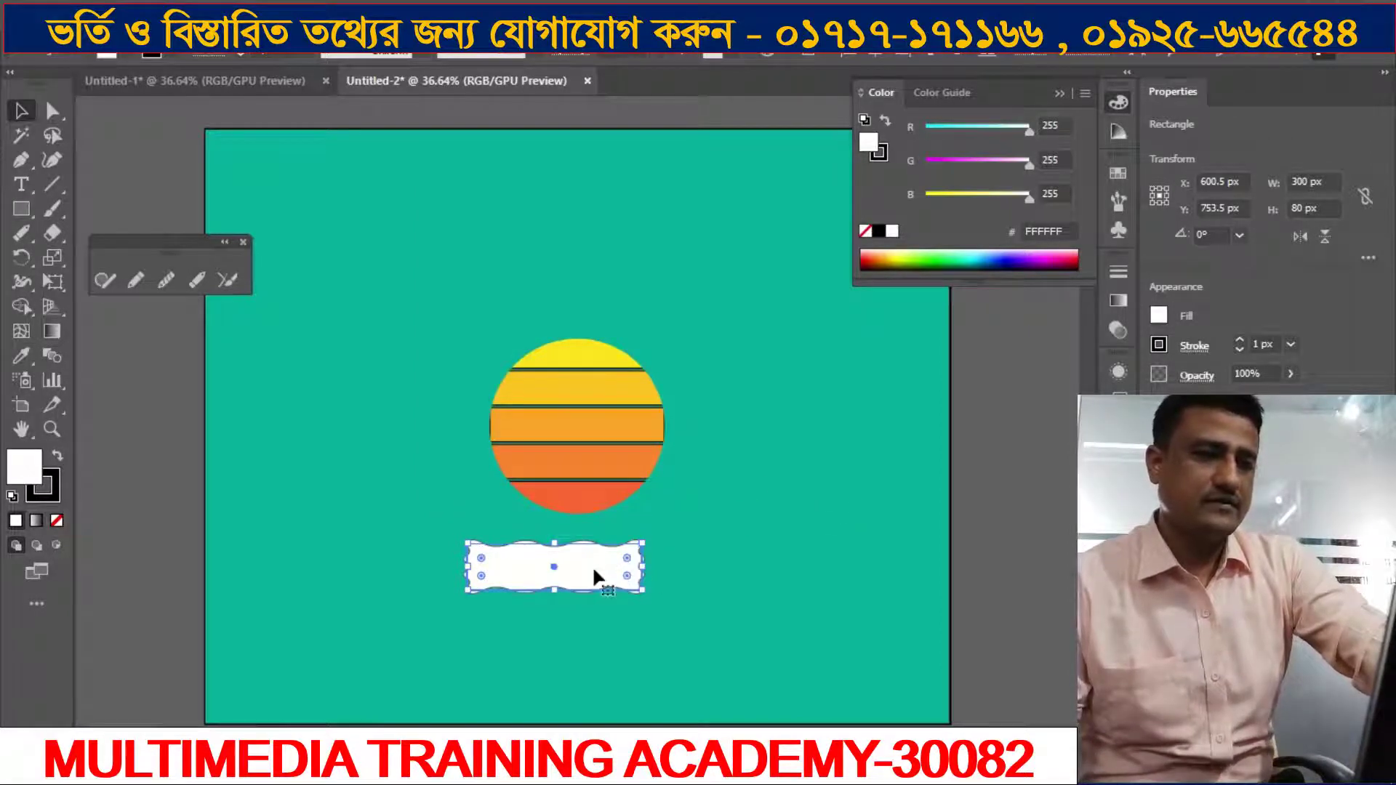
Step: Move the wavy white rectangle up over the striped circle's lower edge, centred horizontally on the circle, and deselect it
{"action": "mouse_move", "coordinate": [614, 553]}
{"action": "left_mouse_down"}
{"action": "mouse_move", "coordinate": [631, 533]}
{"action": "mouse_move", "coordinate": [614, 513]}
{"action": "left_mouse_up"}
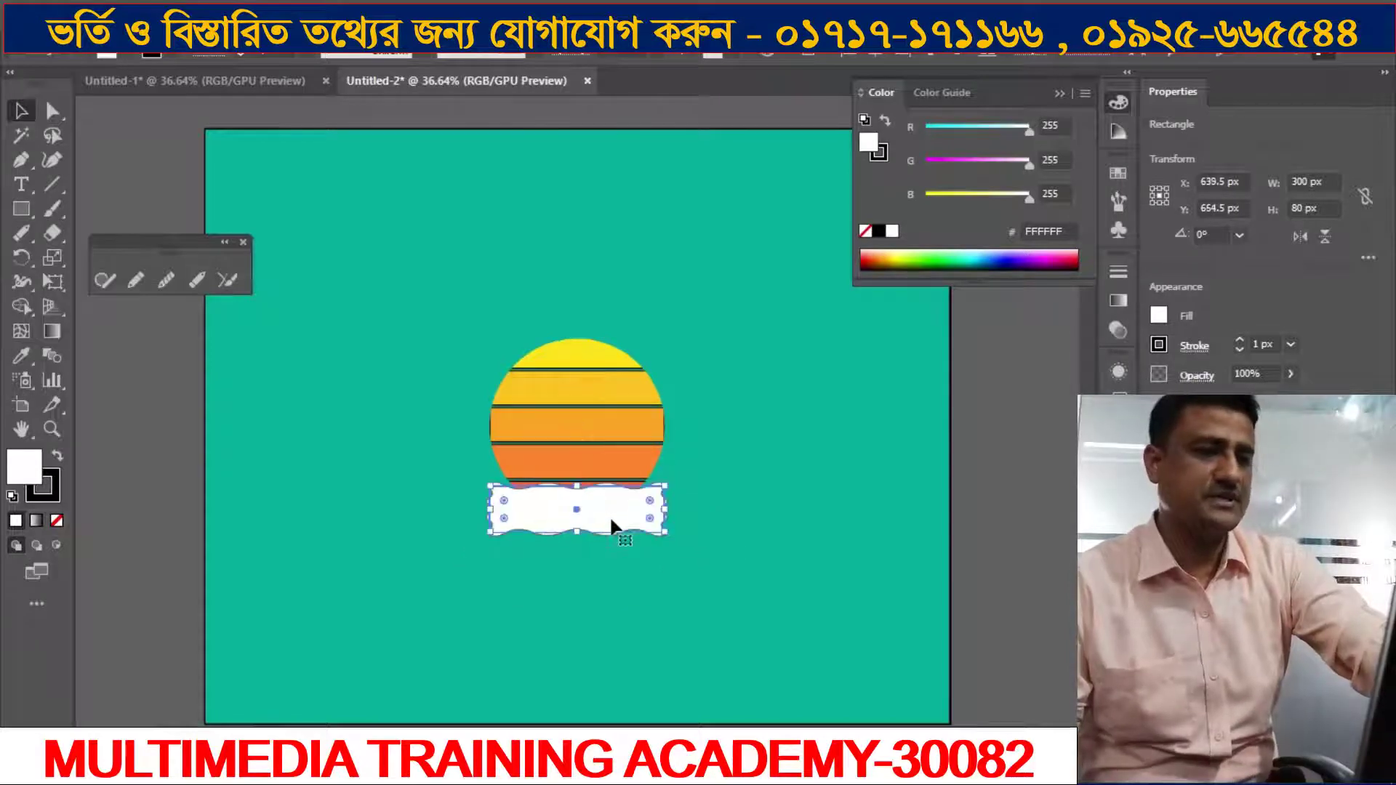
{"action": "left_click", "coordinate": [721, 526]}
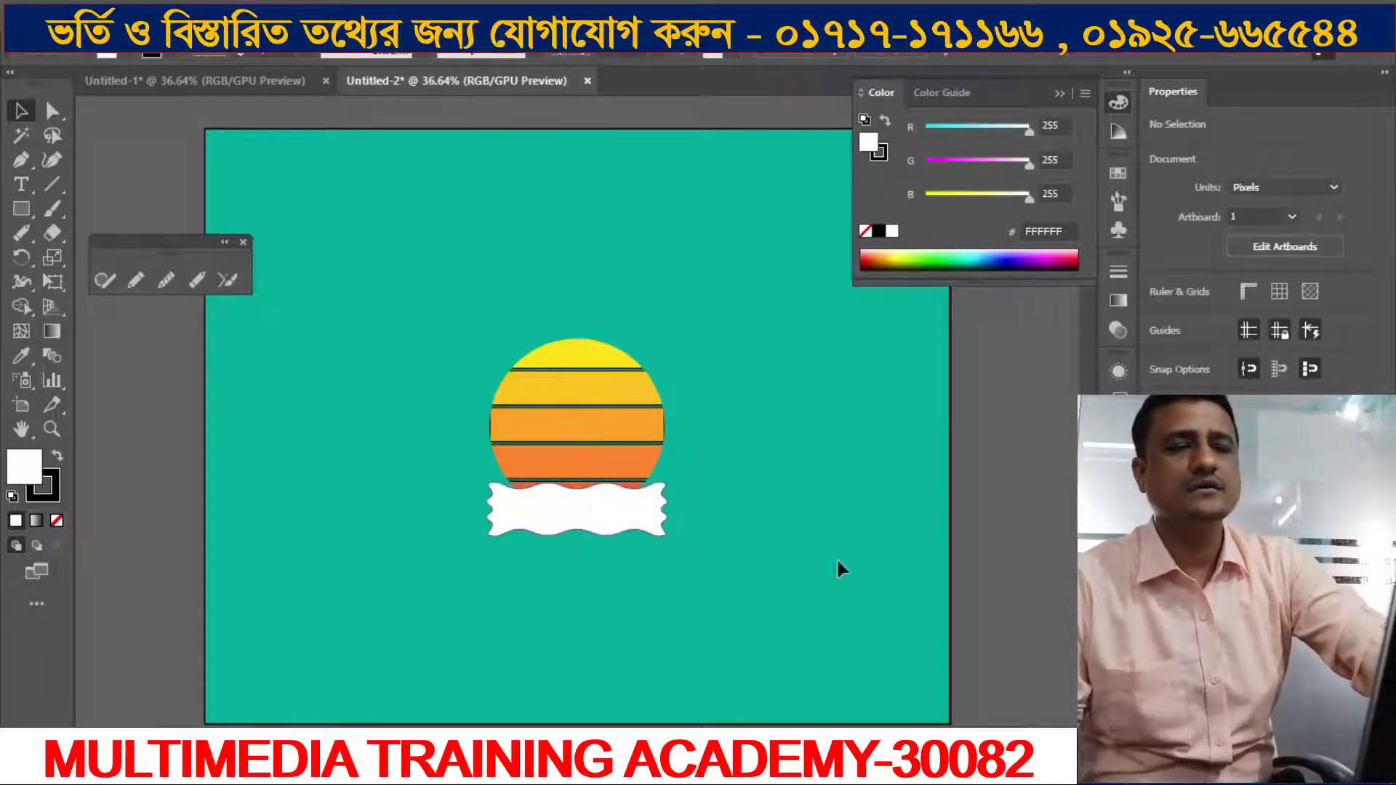
Step: Switch to the tutorial page and review the Step 6 circle size, centring and clipping mask instructions and images
{"action": "key", "text": "alt+Tab"}
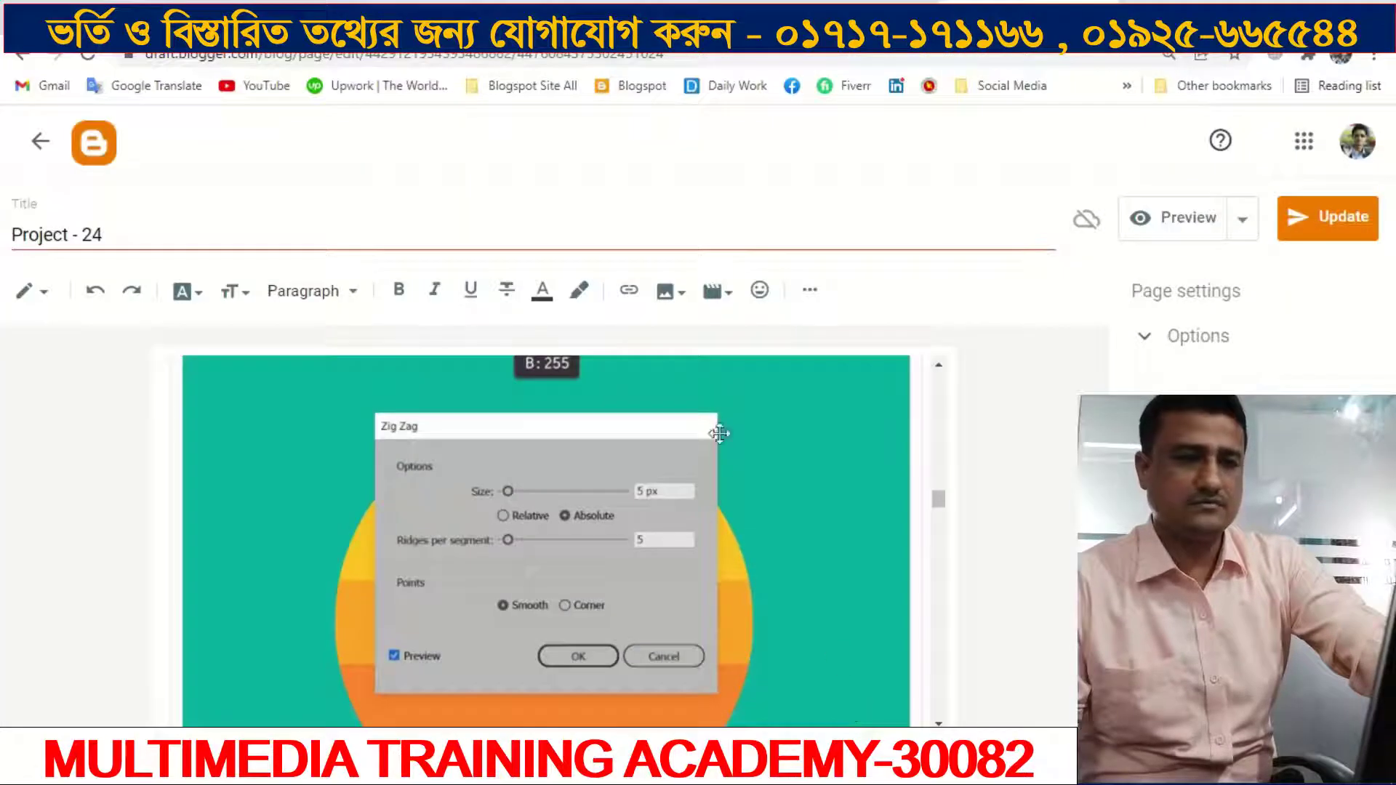
{"action": "scroll", "coordinate": [749, 449], "scroll_direction": "down", "scroll_amount": 10}
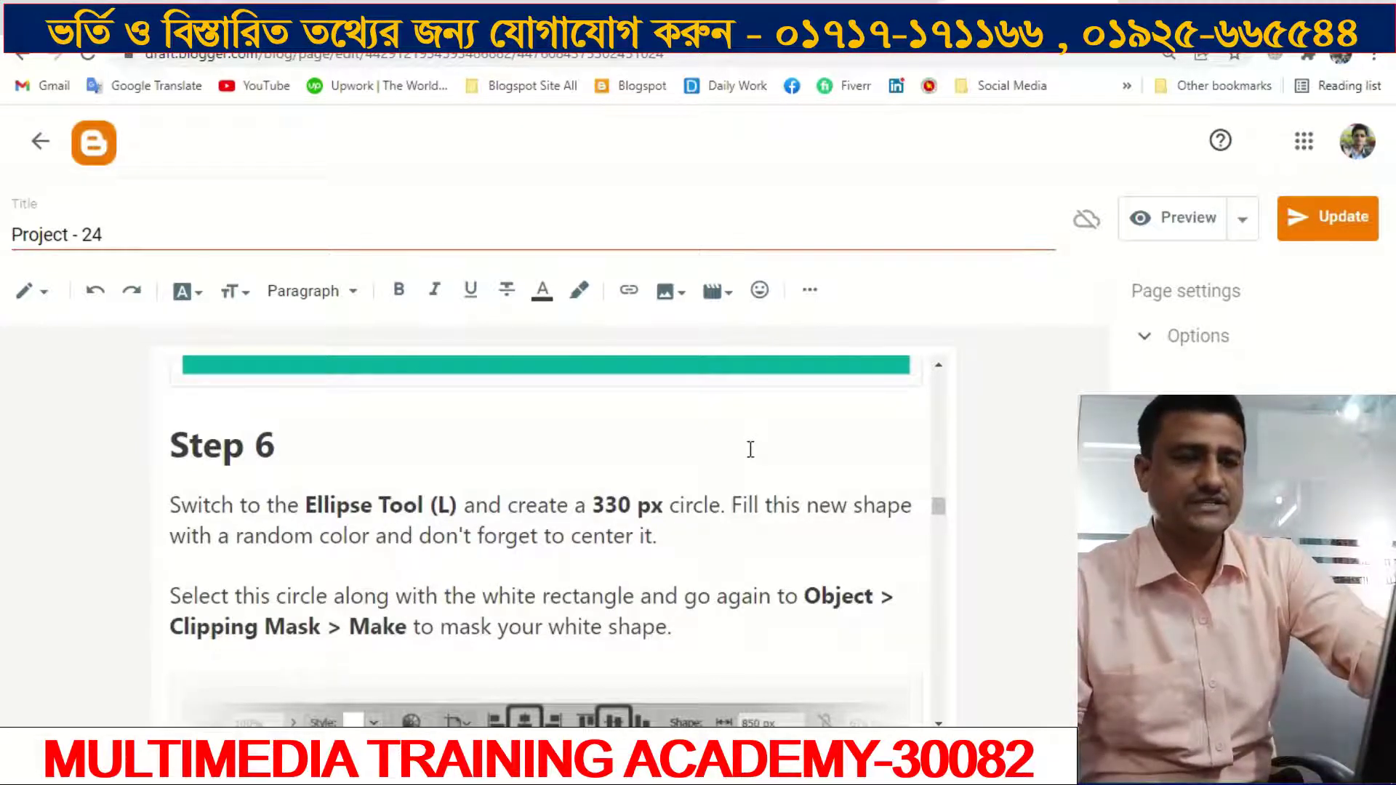
{"action": "scroll", "coordinate": [750, 449], "scroll_direction": "down", "scroll_amount": 5}
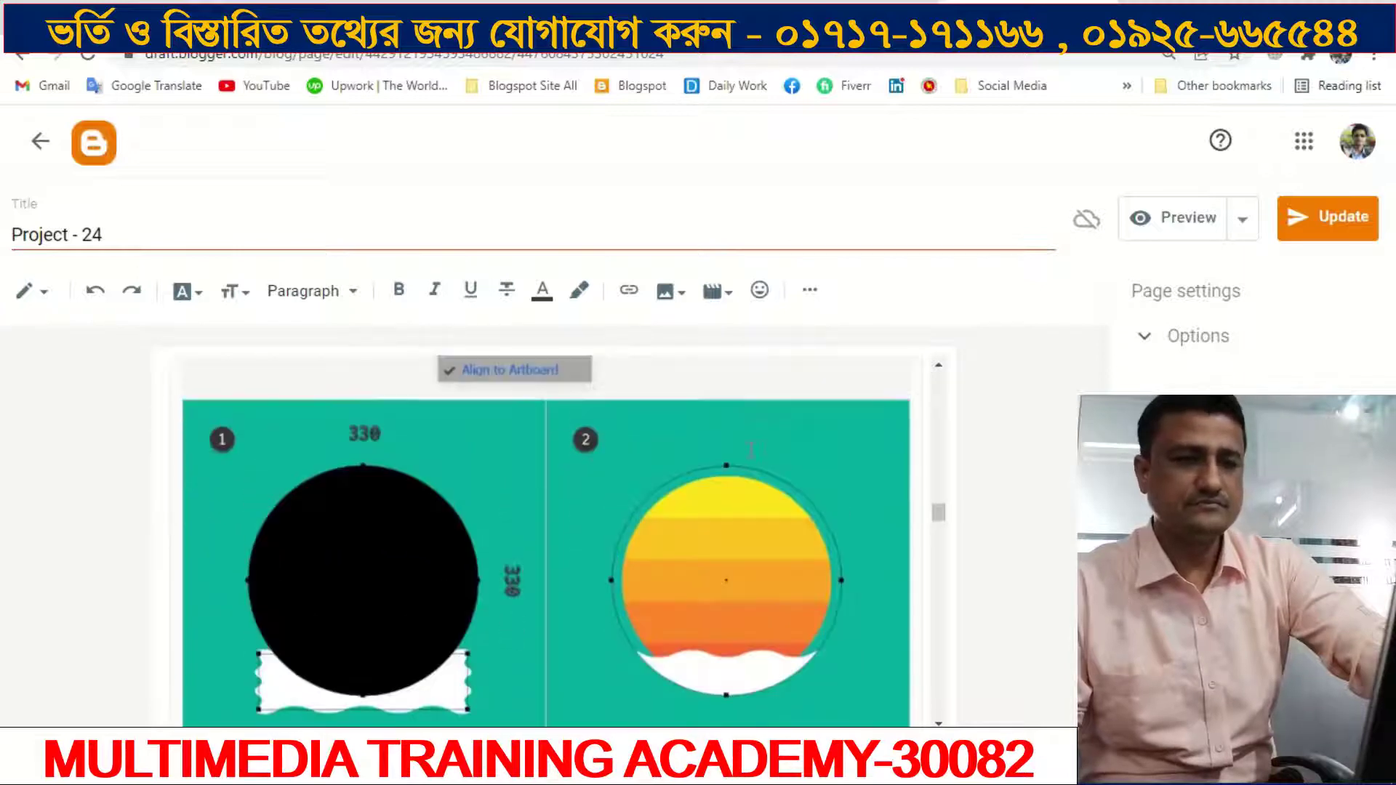
{"action": "scroll", "coordinate": [750, 447], "scroll_direction": "up", "scroll_amount": 4}
{"action": "scroll", "coordinate": [751, 449], "scroll_direction": "up", "scroll_amount": 2}
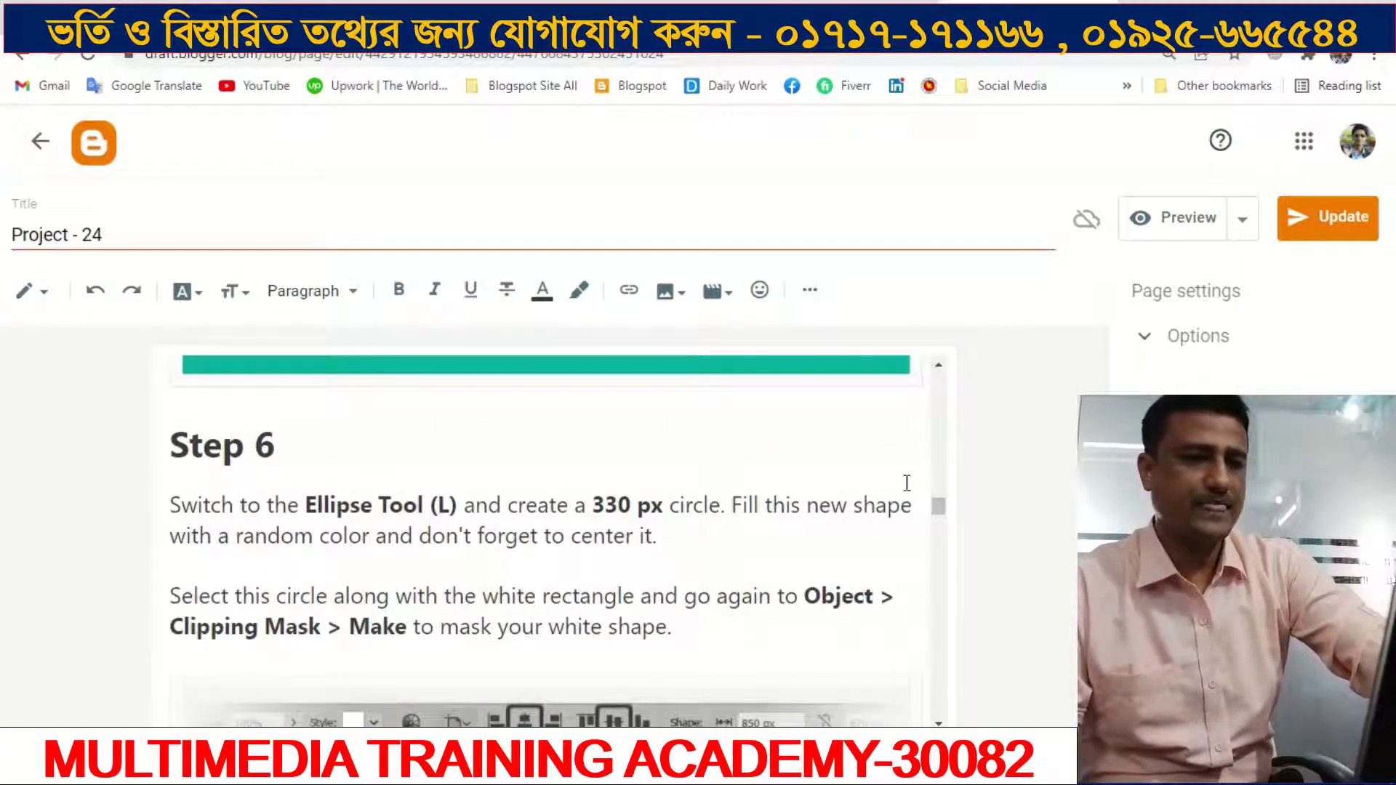
Step: Switch back to Illustrator and create a 330 × 330 px circle with the Ellipse Tool
{"action": "key", "text": "alt+Tab"}
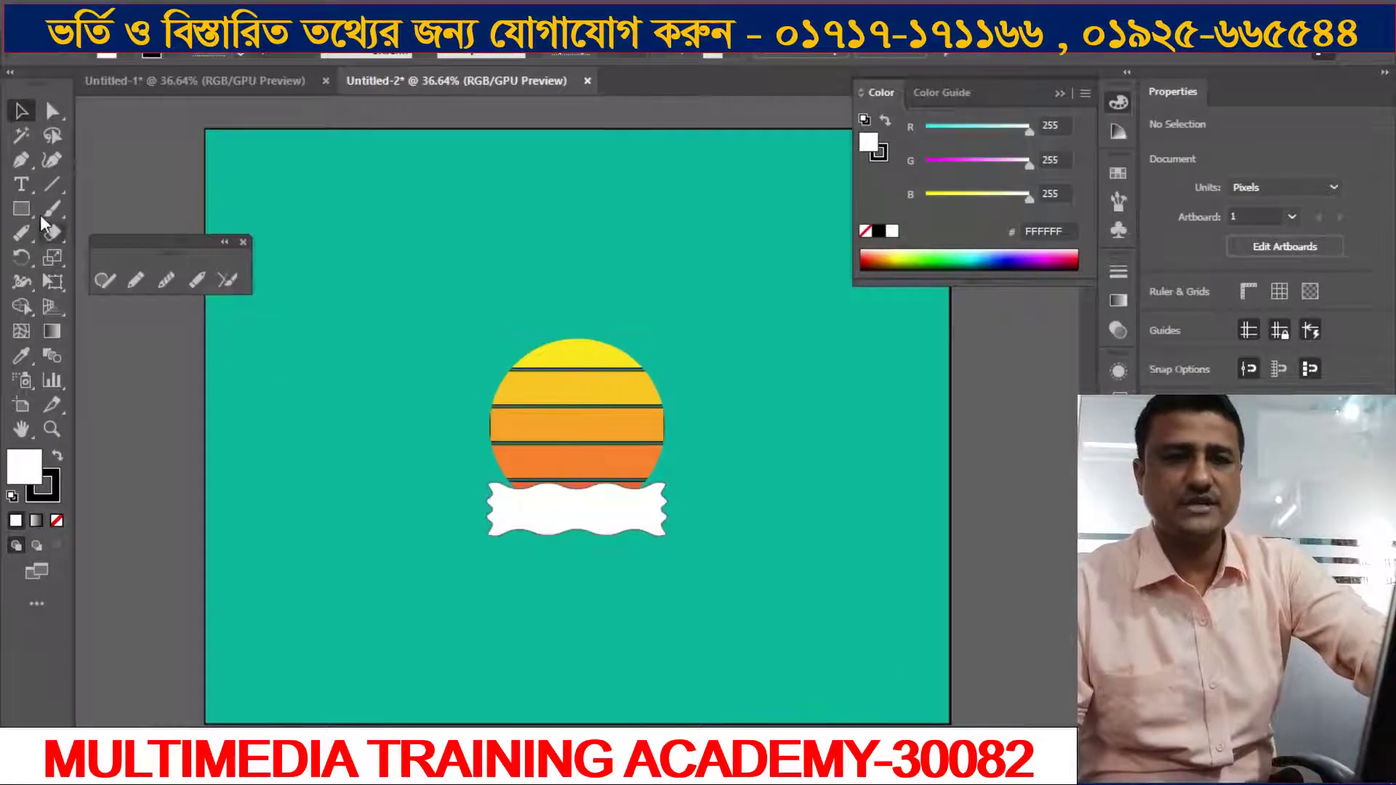
{"action": "left_click", "coordinate": [20, 208]}
{"action": "left_click_drag", "start_coordinate": [19, 208], "coordinate": [108, 256]}
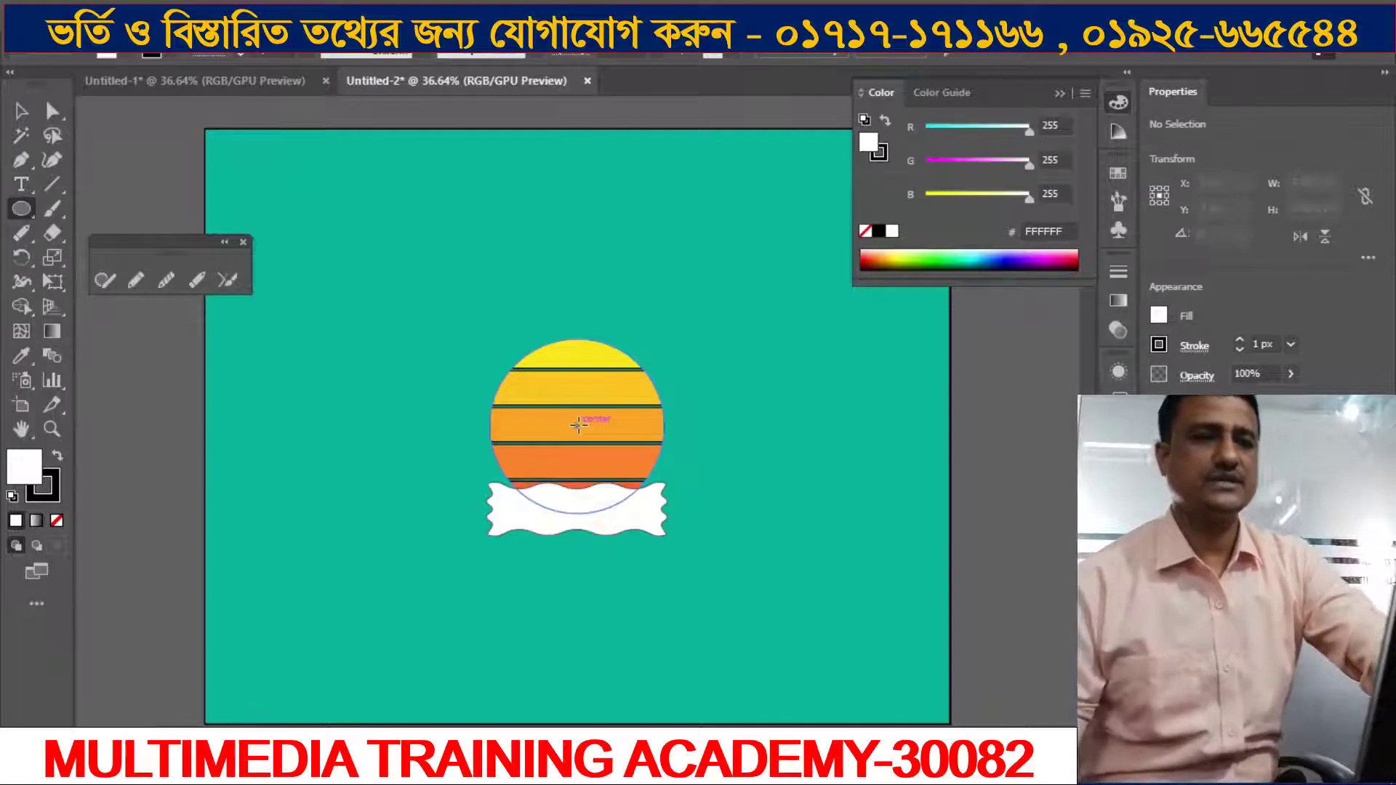
{"action": "left_click", "coordinate": [360, 226]}
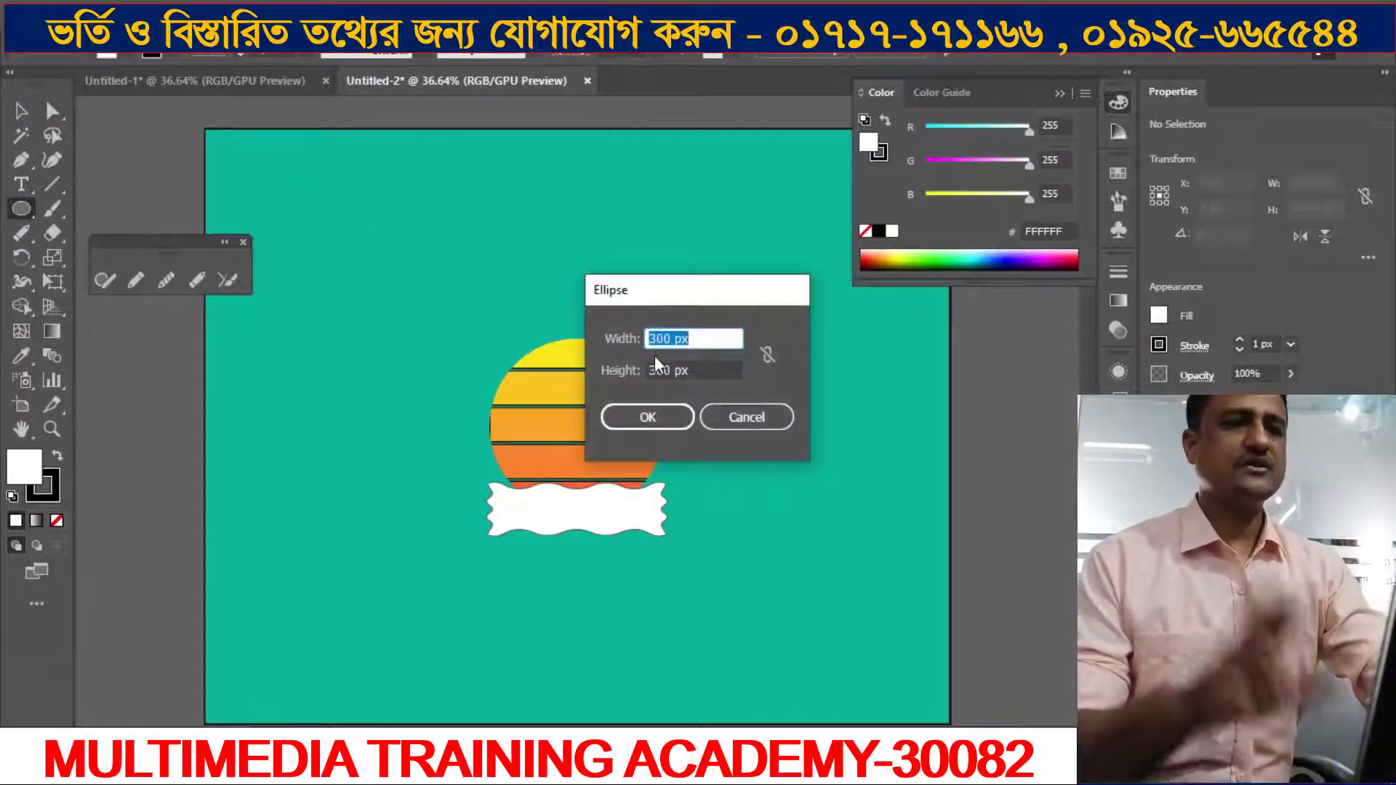
{"action": "left_click", "coordinate": [669, 339]}
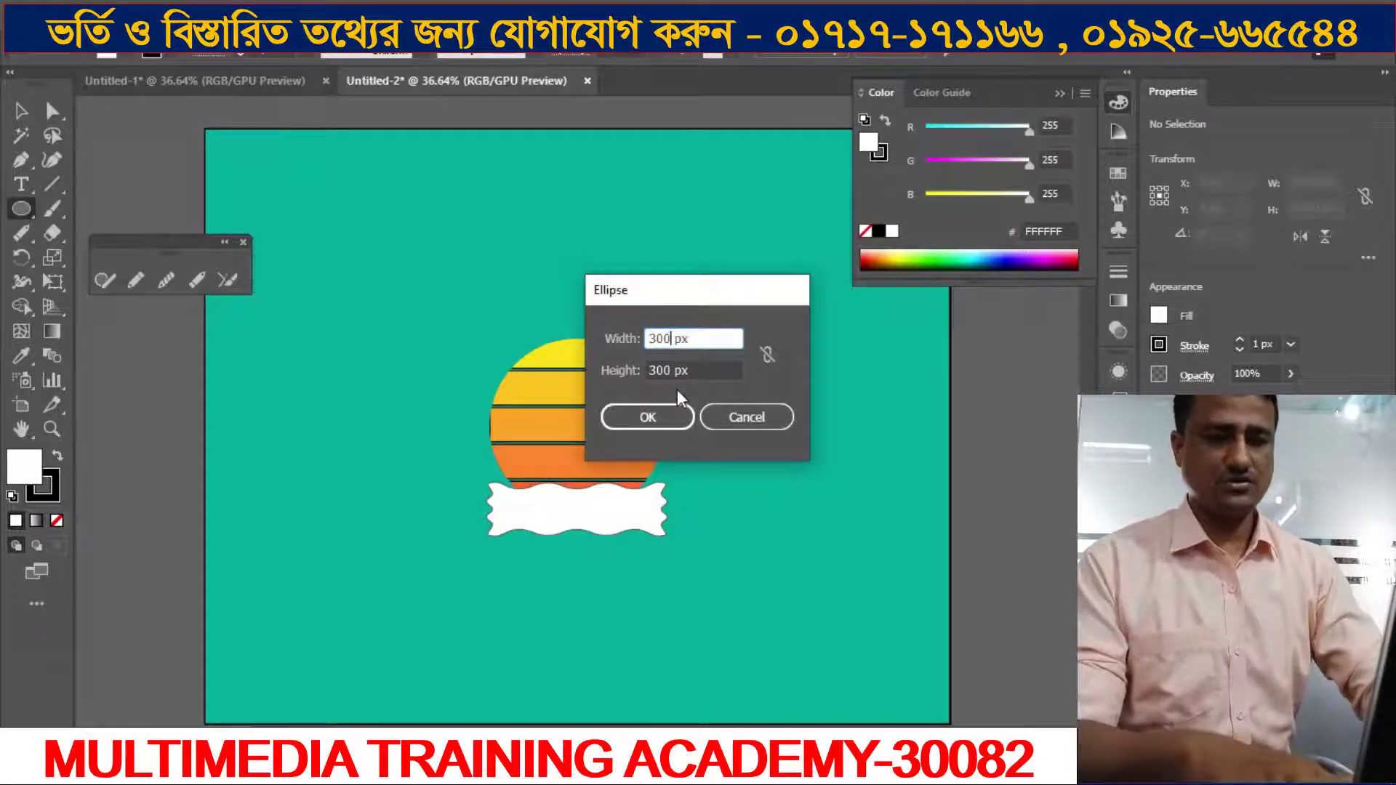
{"action": "key", "text": "BackSpace"}
{"action": "key", "text": "BackSpace"}
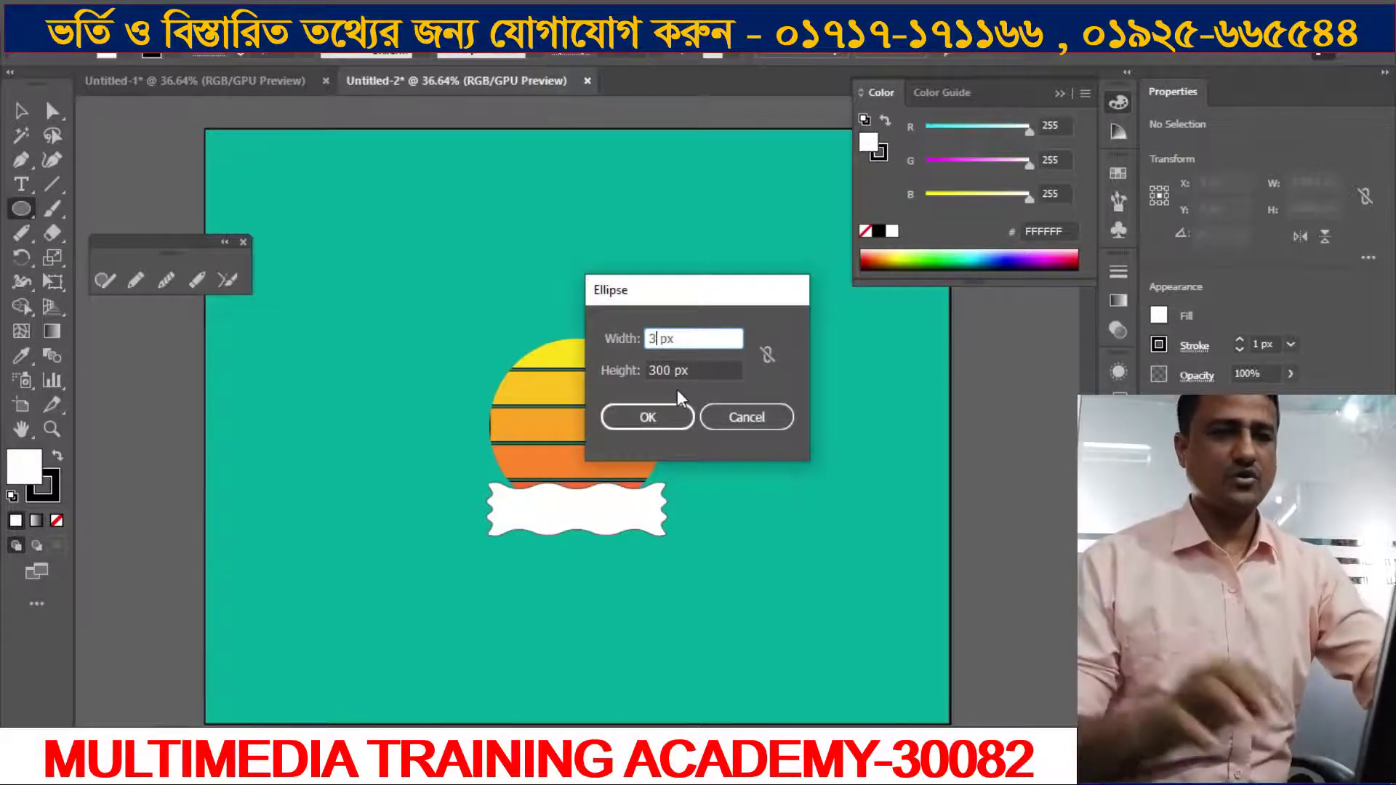
{"action": "type", "text": "30"}
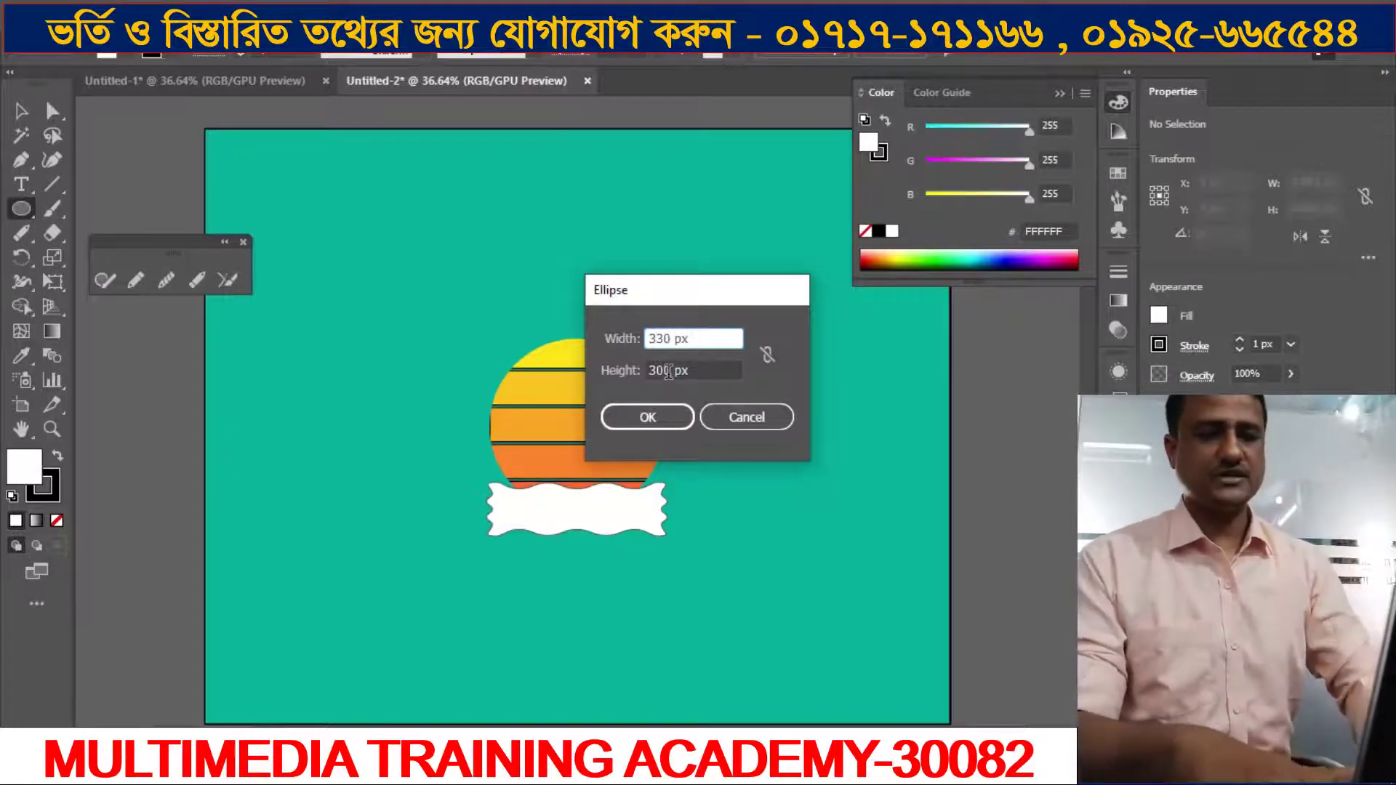
{"action": "double_click", "coordinate": [668, 371]}
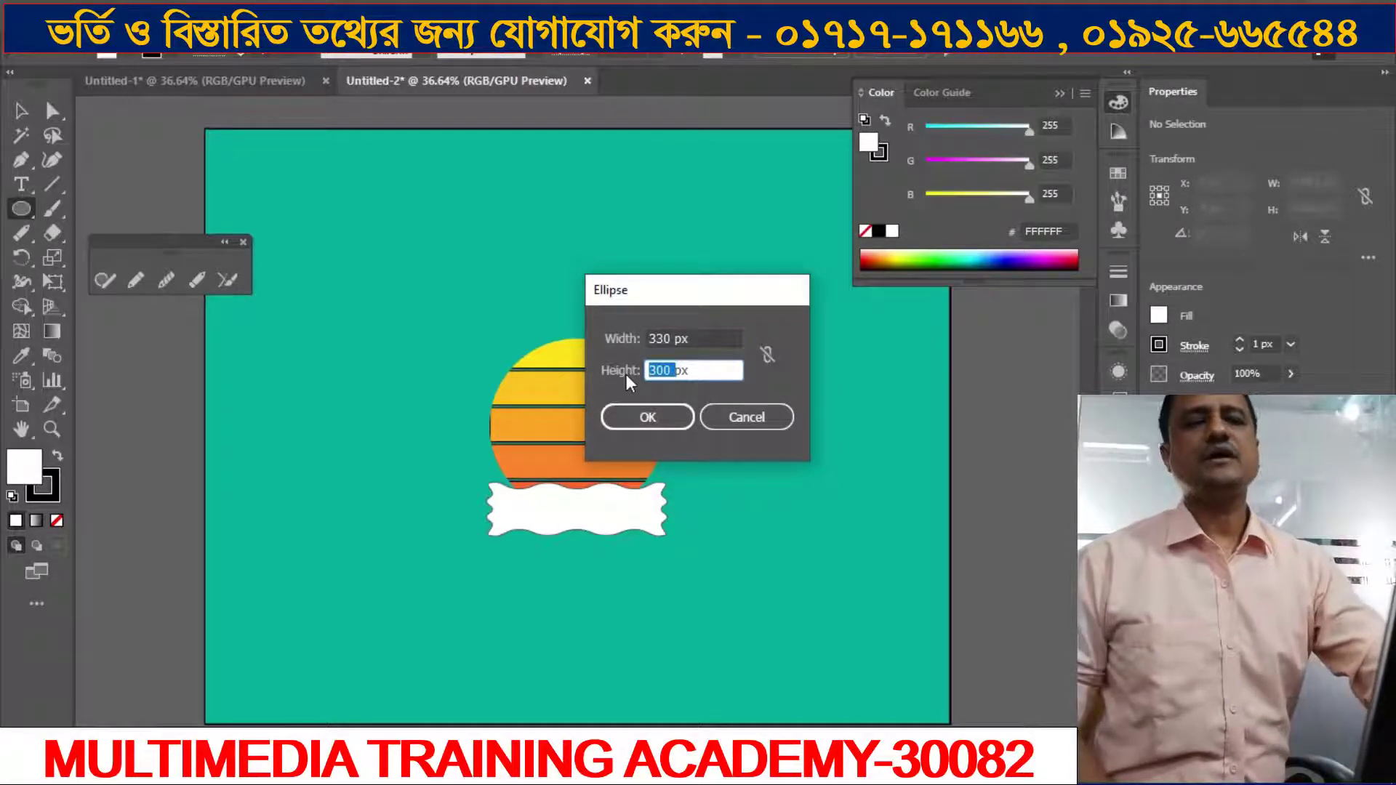
{"action": "type", "text": "330"}
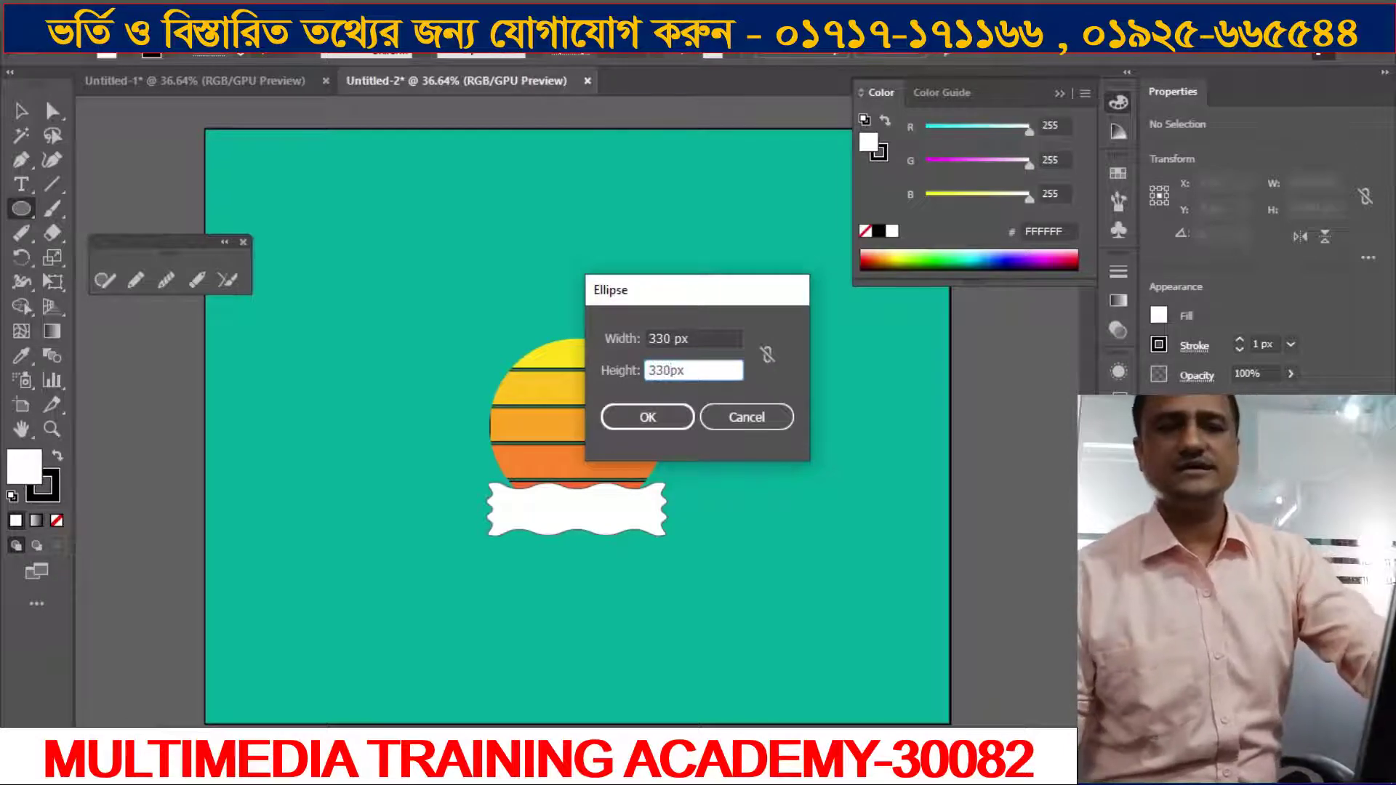
{"action": "left_click", "coordinate": [647, 422]}
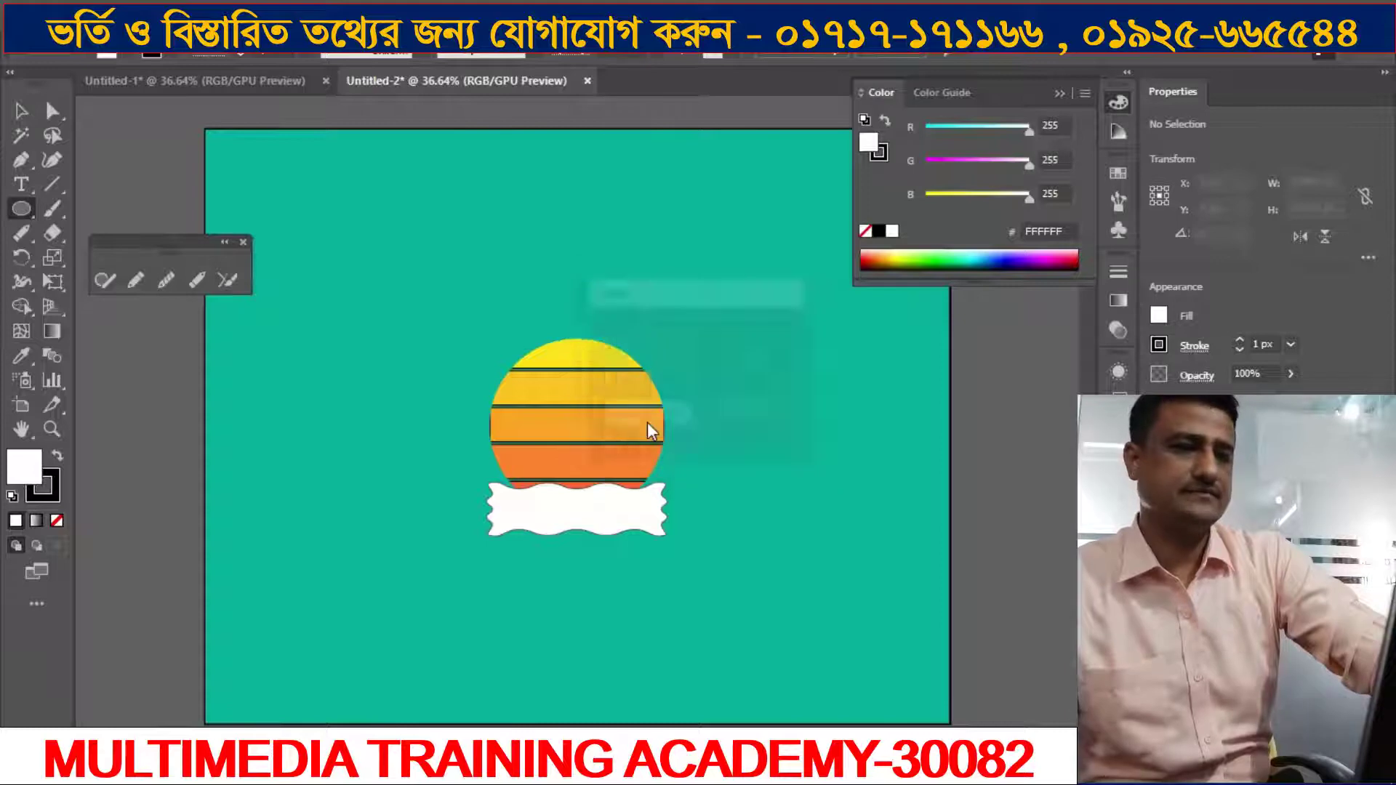
Step: Try to align the white circle with the striped sun on their horizontal and vertical centres, and undo both alignments
{"action": "left_click", "coordinate": [21, 111]}
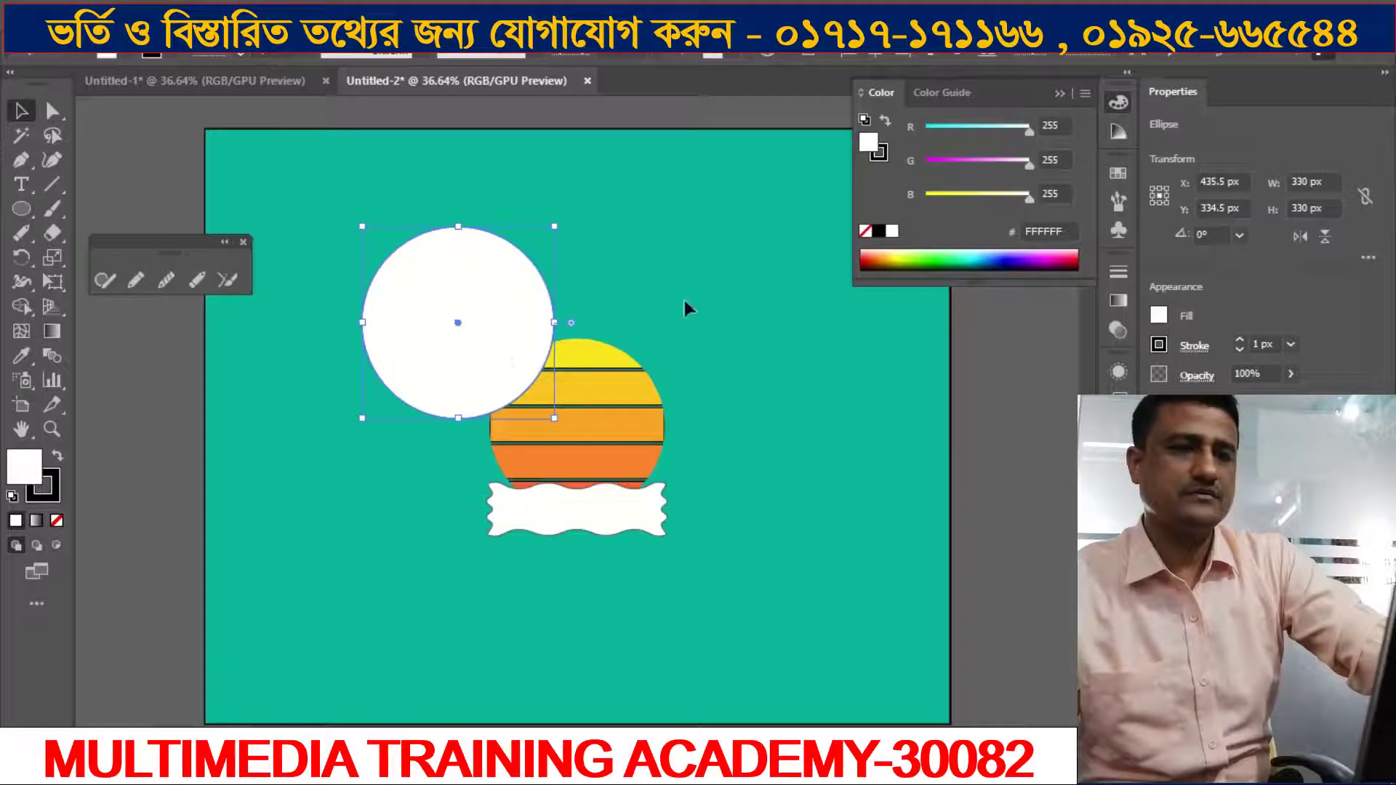
{"action": "left_click", "coordinate": [730, 398]}
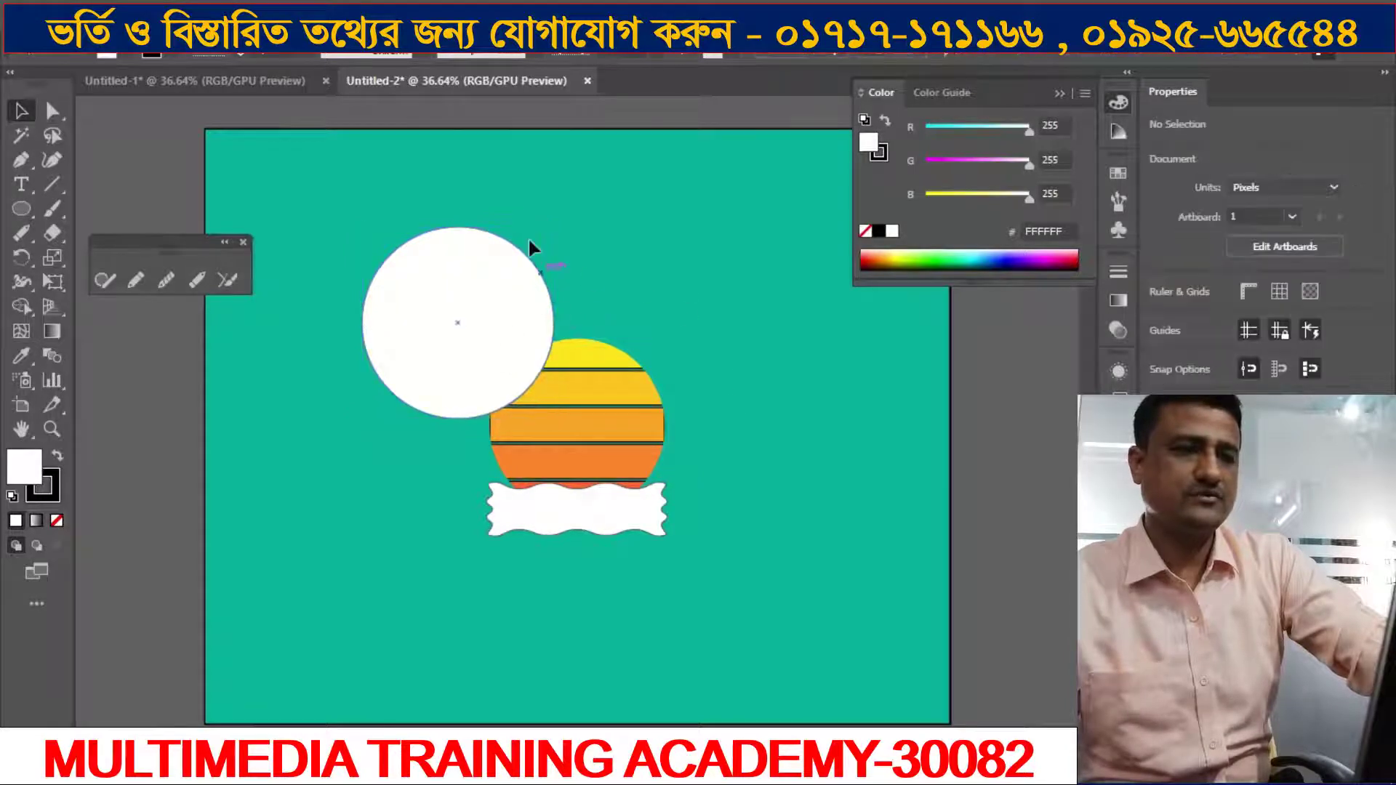
{"action": "left_click_drag", "start_coordinate": [417, 195], "coordinate": [599, 377]}
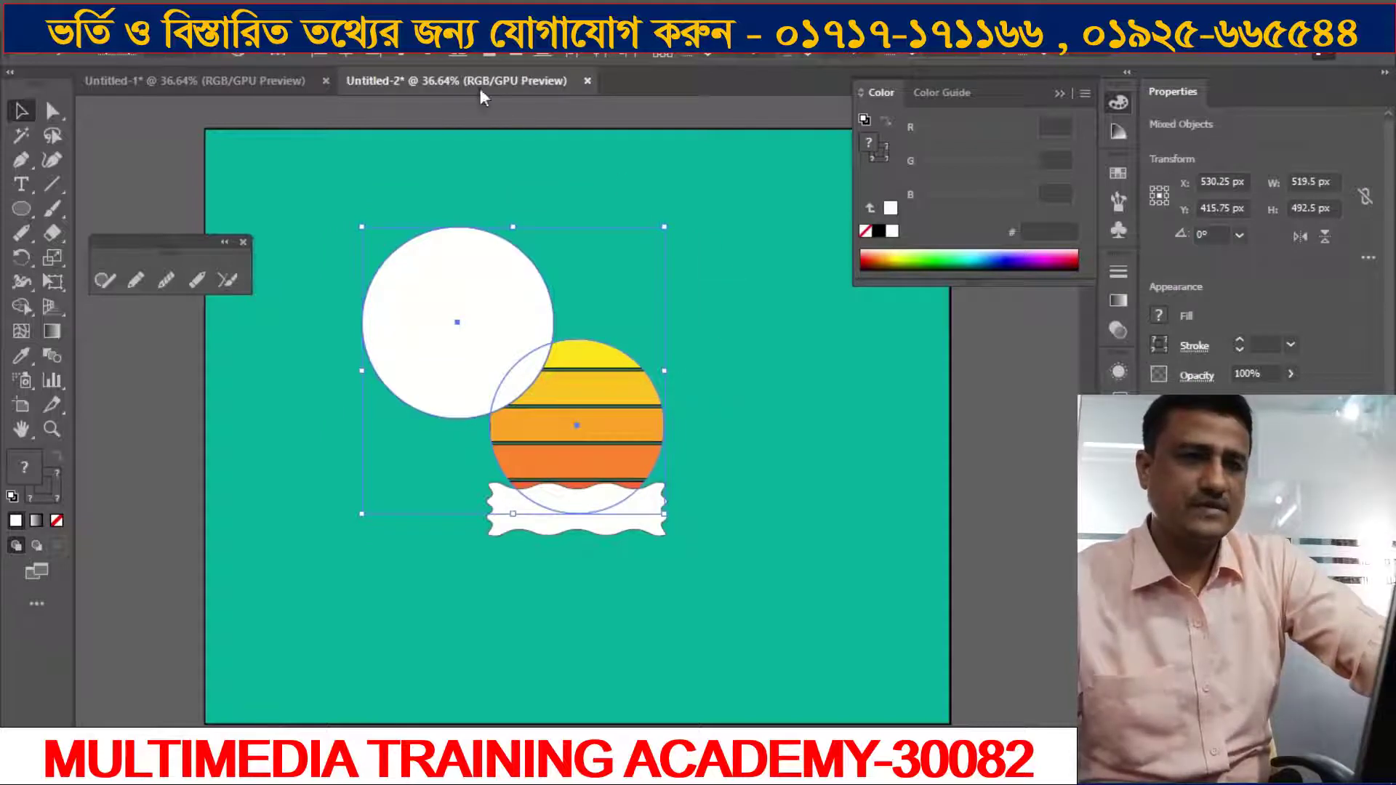
{"action": "left_click", "coordinate": [349, 50]}
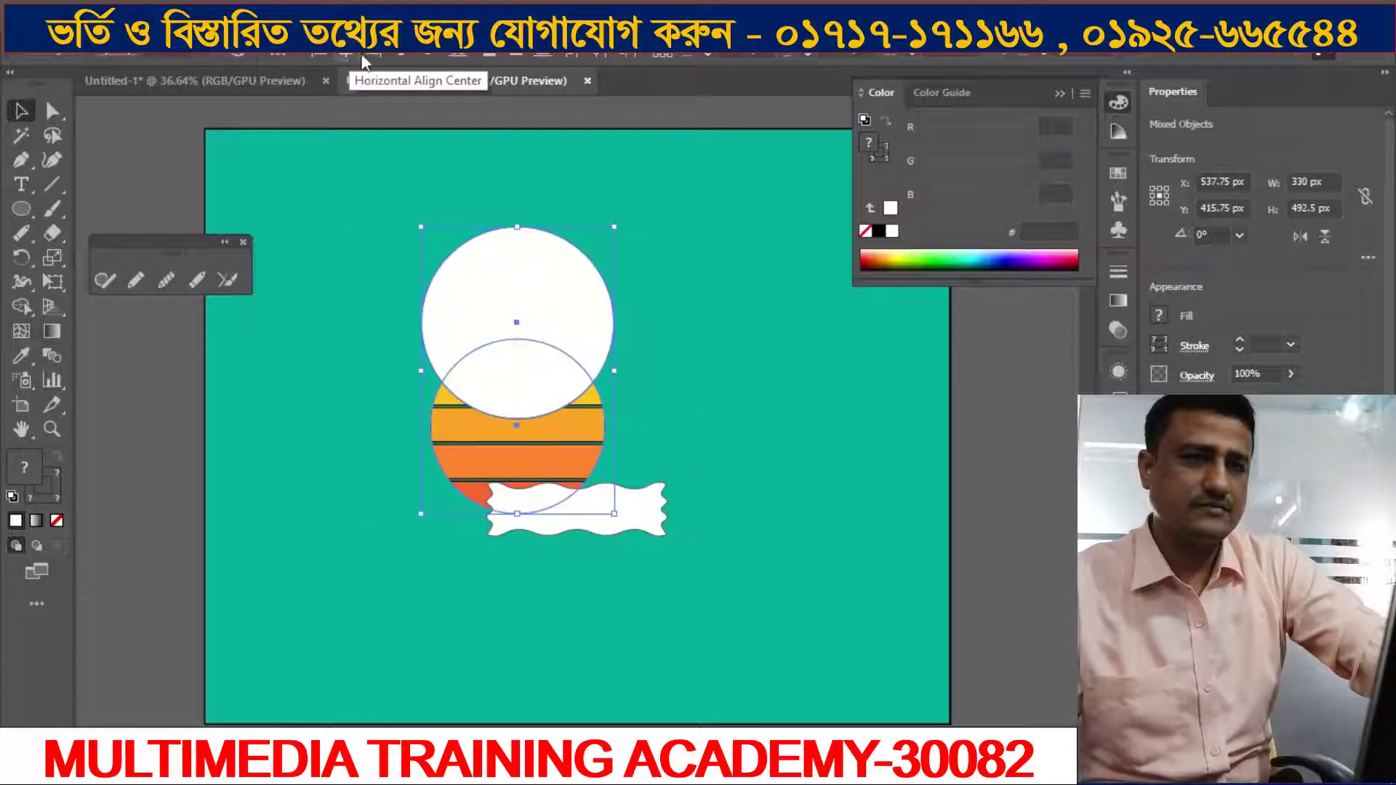
{"action": "left_click", "coordinate": [431, 49]}
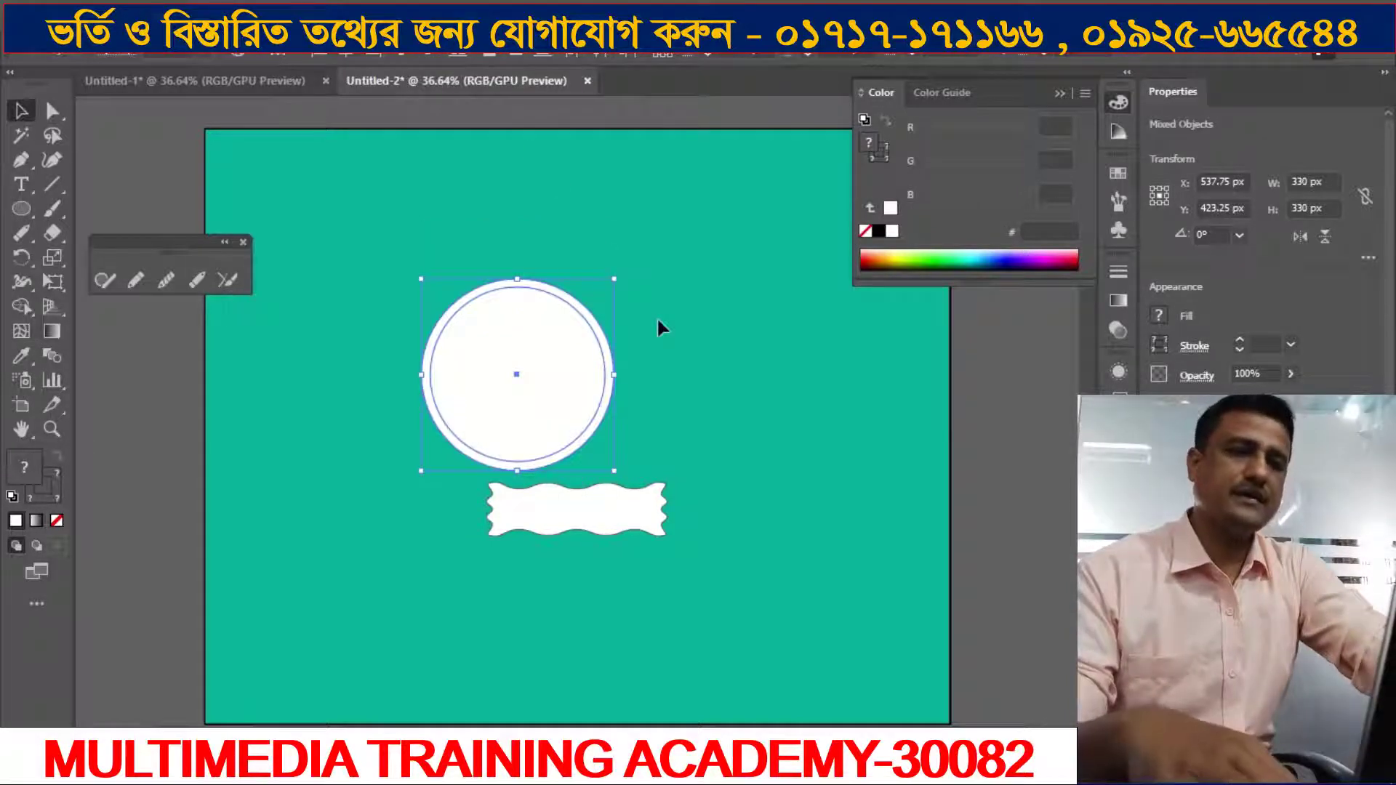
{"action": "key", "text": "ctrl+z"}
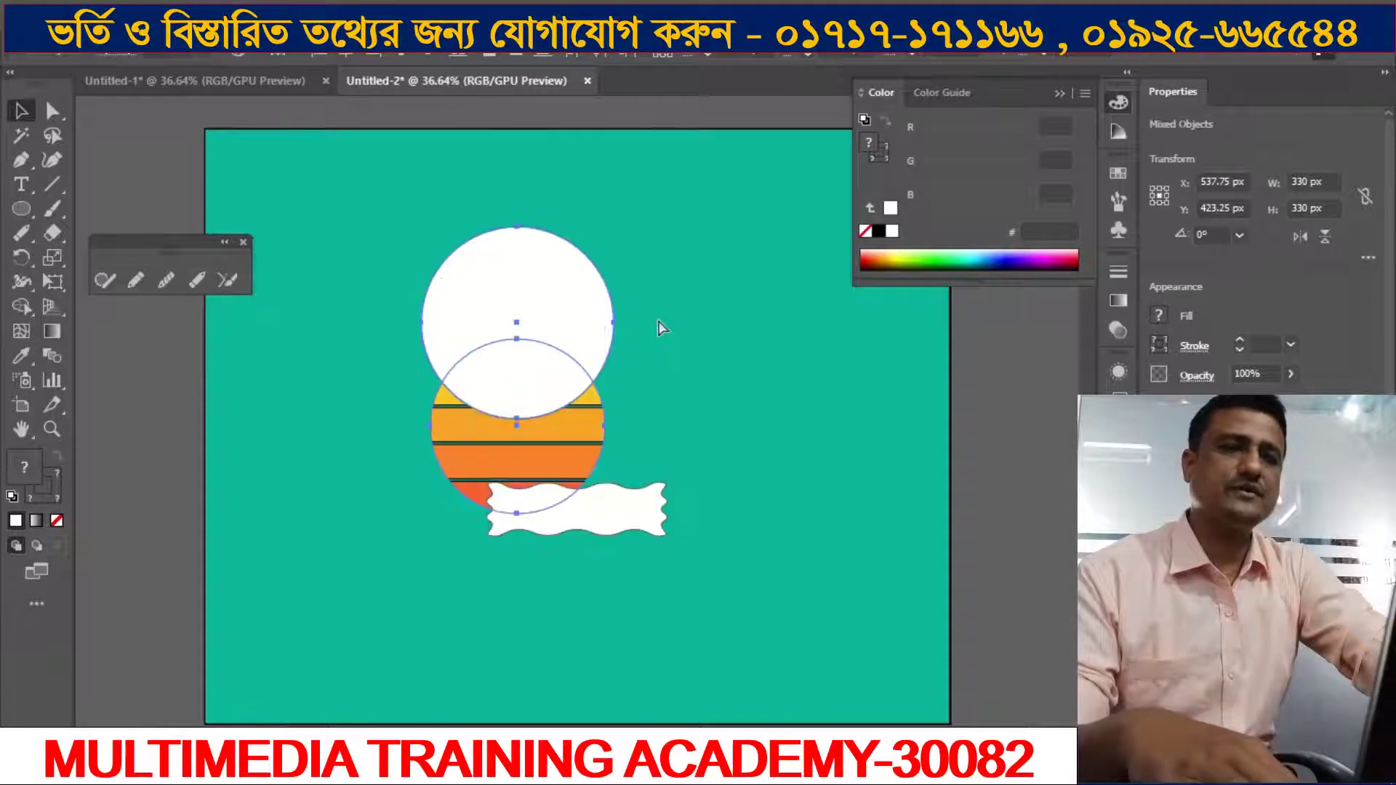
{"action": "key", "text": "ctrl+z"}
Step: Remove the white circle, turn on Pixel Preview, and bring the circle back in its original position
{"action": "key", "text": "Delete"}
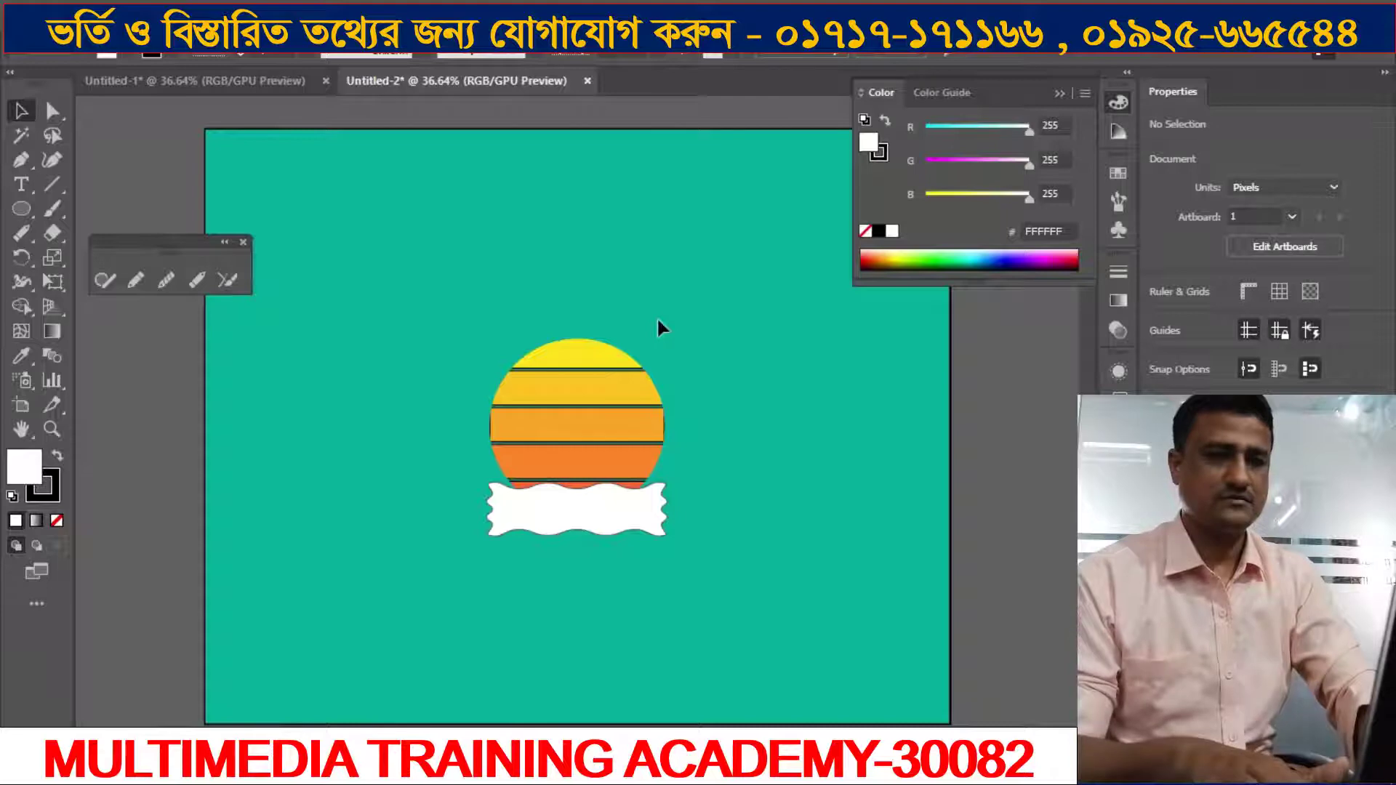
{"action": "key", "text": "ctrl+alt+y"}
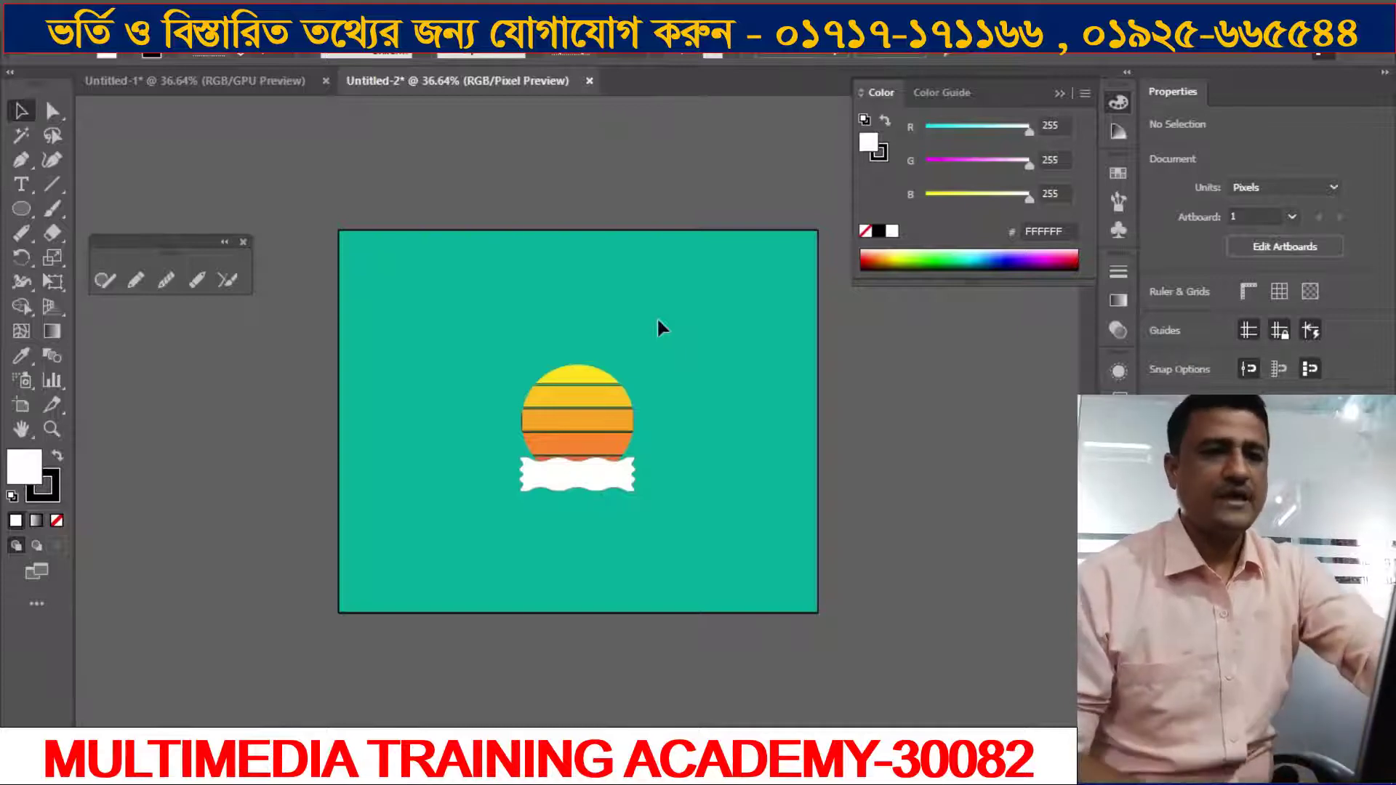
{"action": "key", "text": "ctrl+v"}
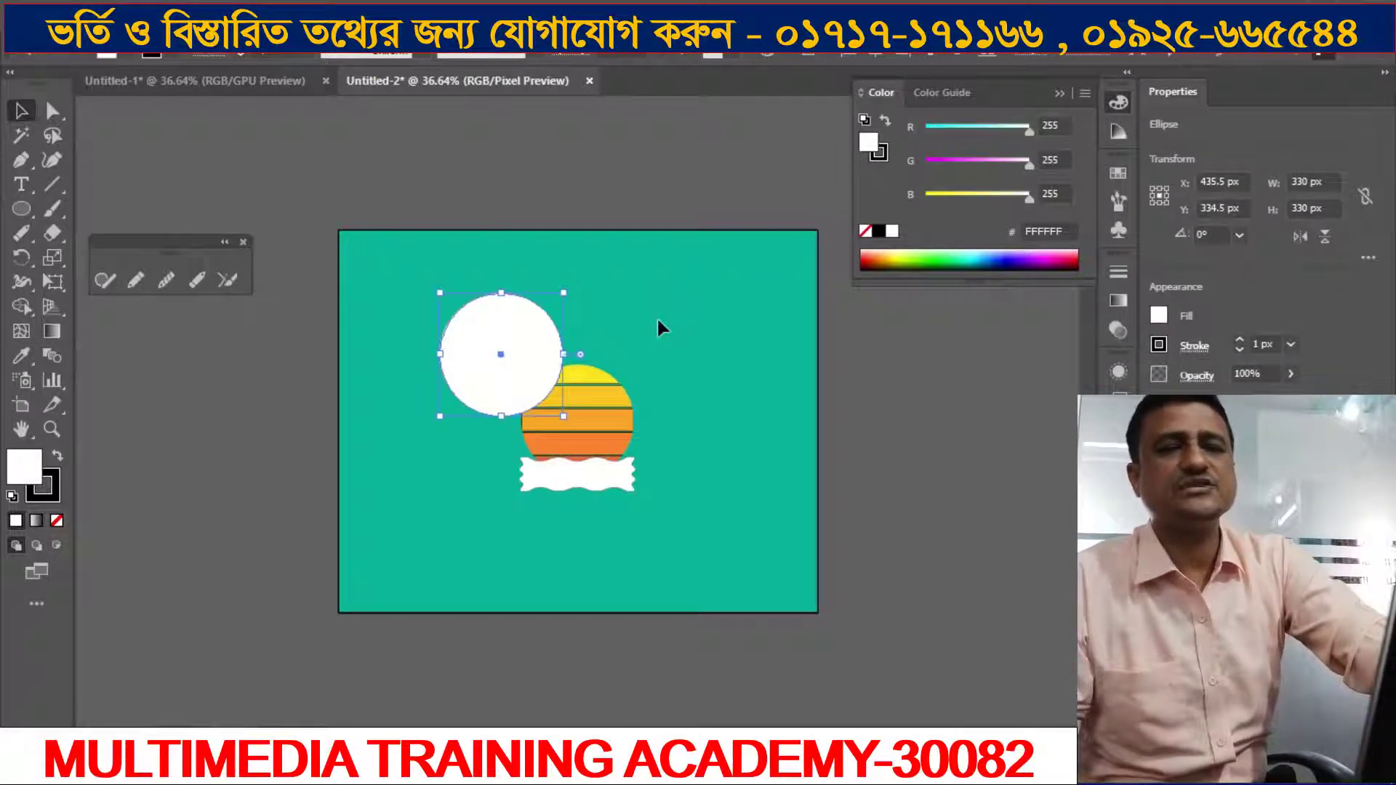
{"action": "left_click", "coordinate": [653, 320]}
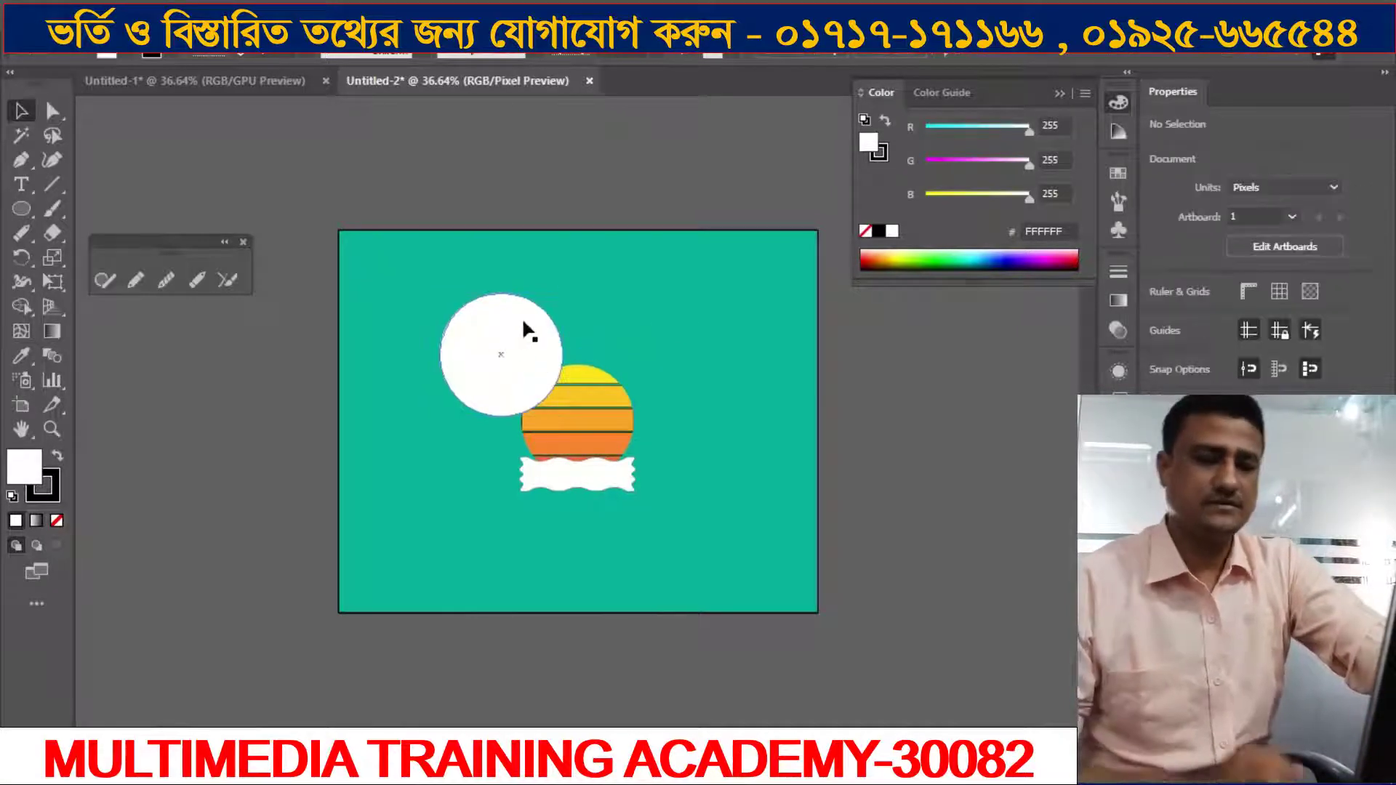
Step: Move the circle clear of the sun, try placing it centred over the sun by eye, and undo that placement
{"action": "left_click_drag", "start_coordinate": [524, 325], "coordinate": [474, 309]}
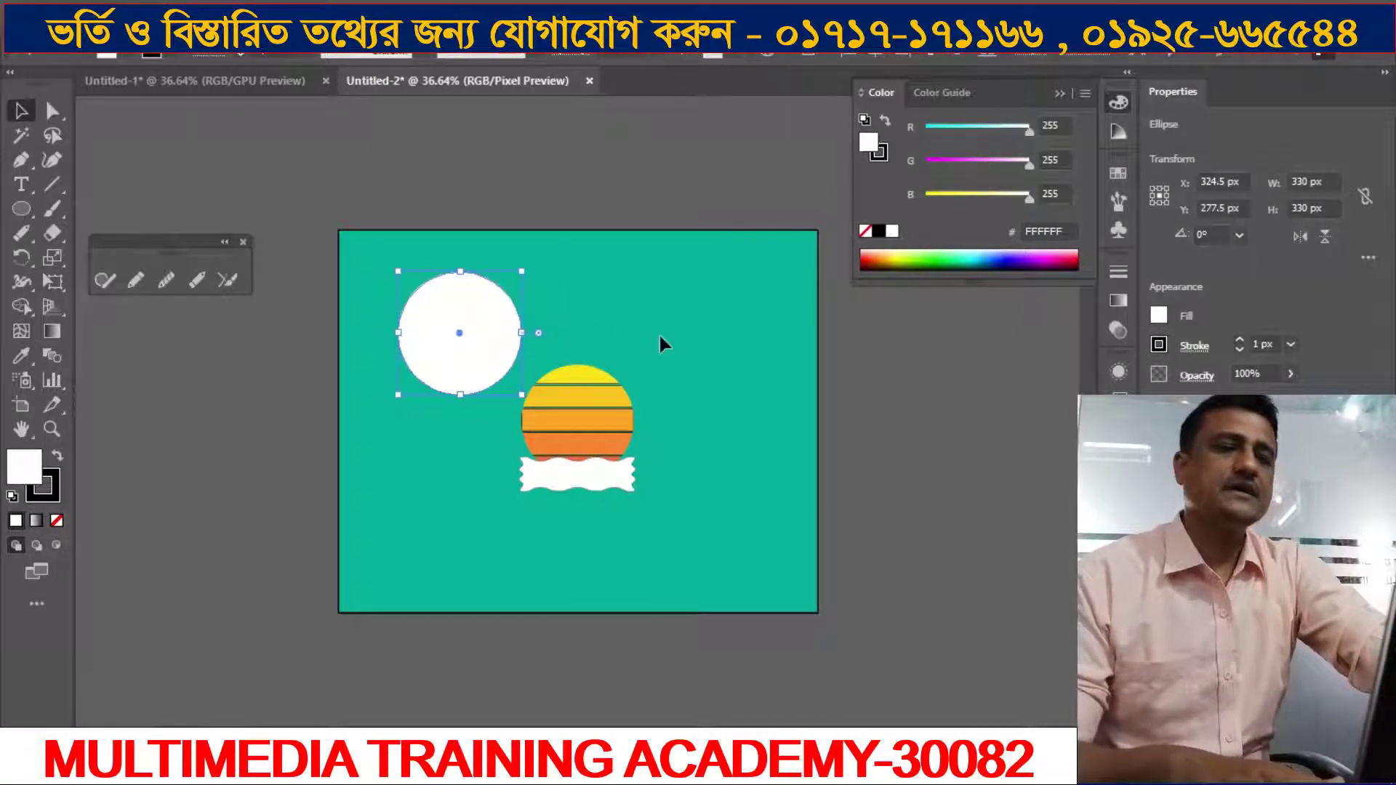
{"action": "scroll", "coordinate": [662, 341], "scroll_direction": "up", "scroll_amount": 1}
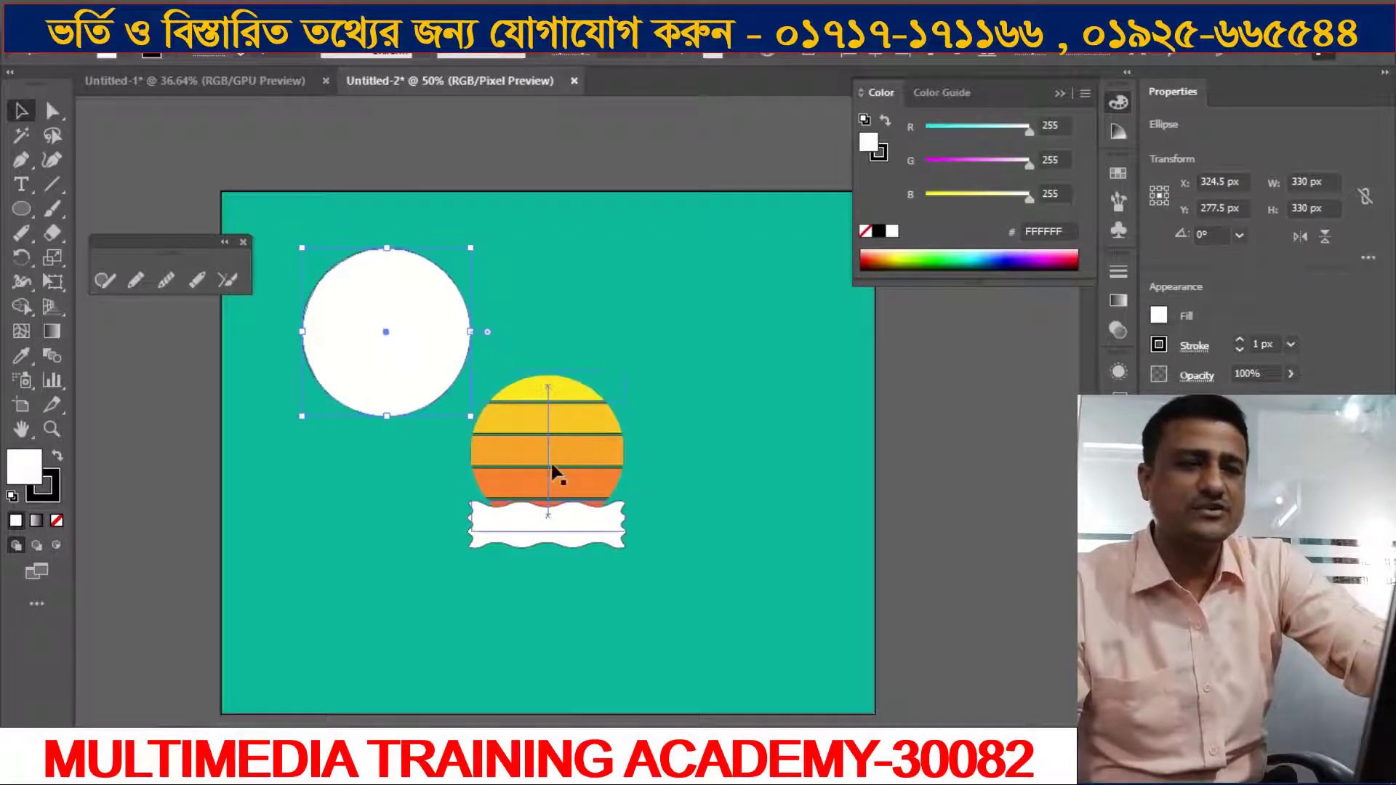
{"action": "left_click_drag", "start_coordinate": [402, 316], "coordinate": [561, 433]}
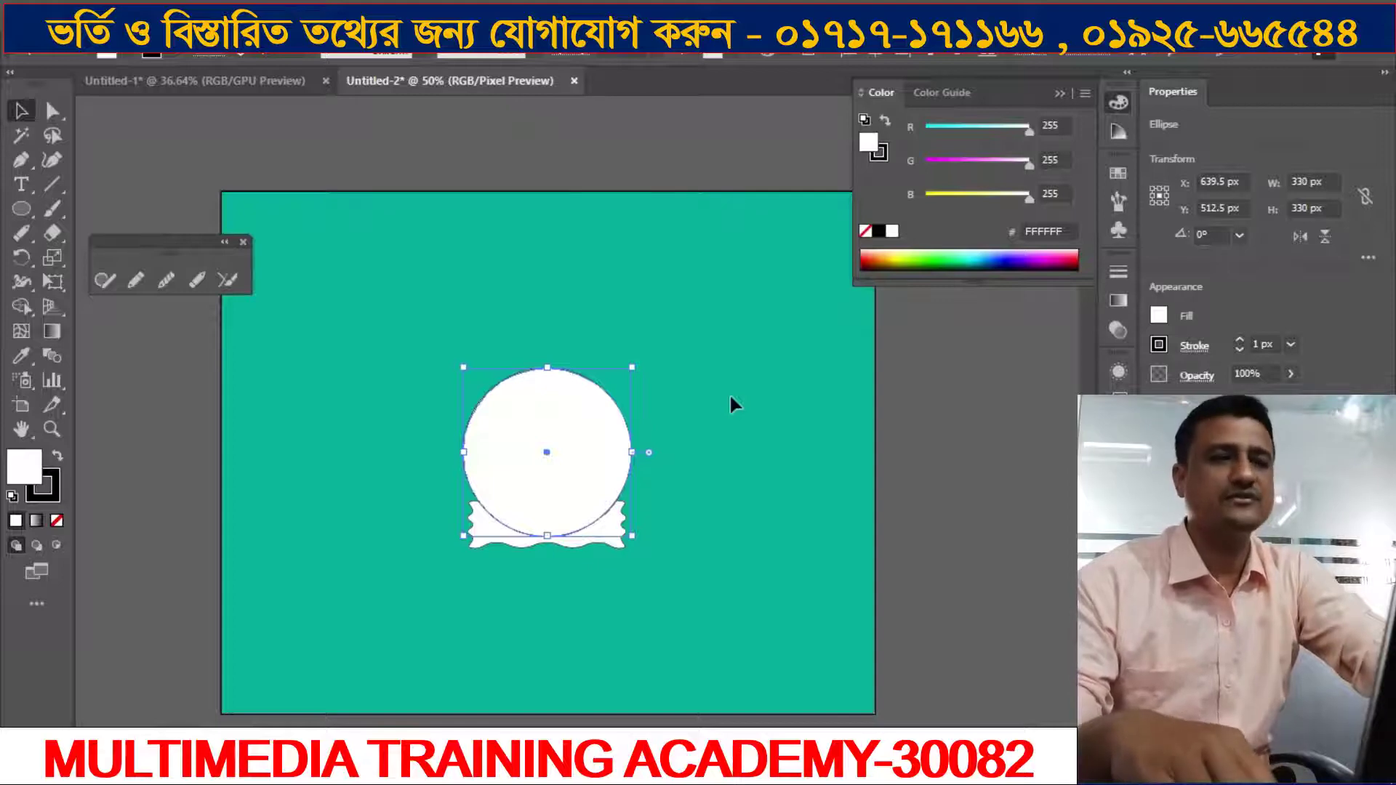
{"action": "key", "text": "a"}
{"action": "key", "text": "v"}
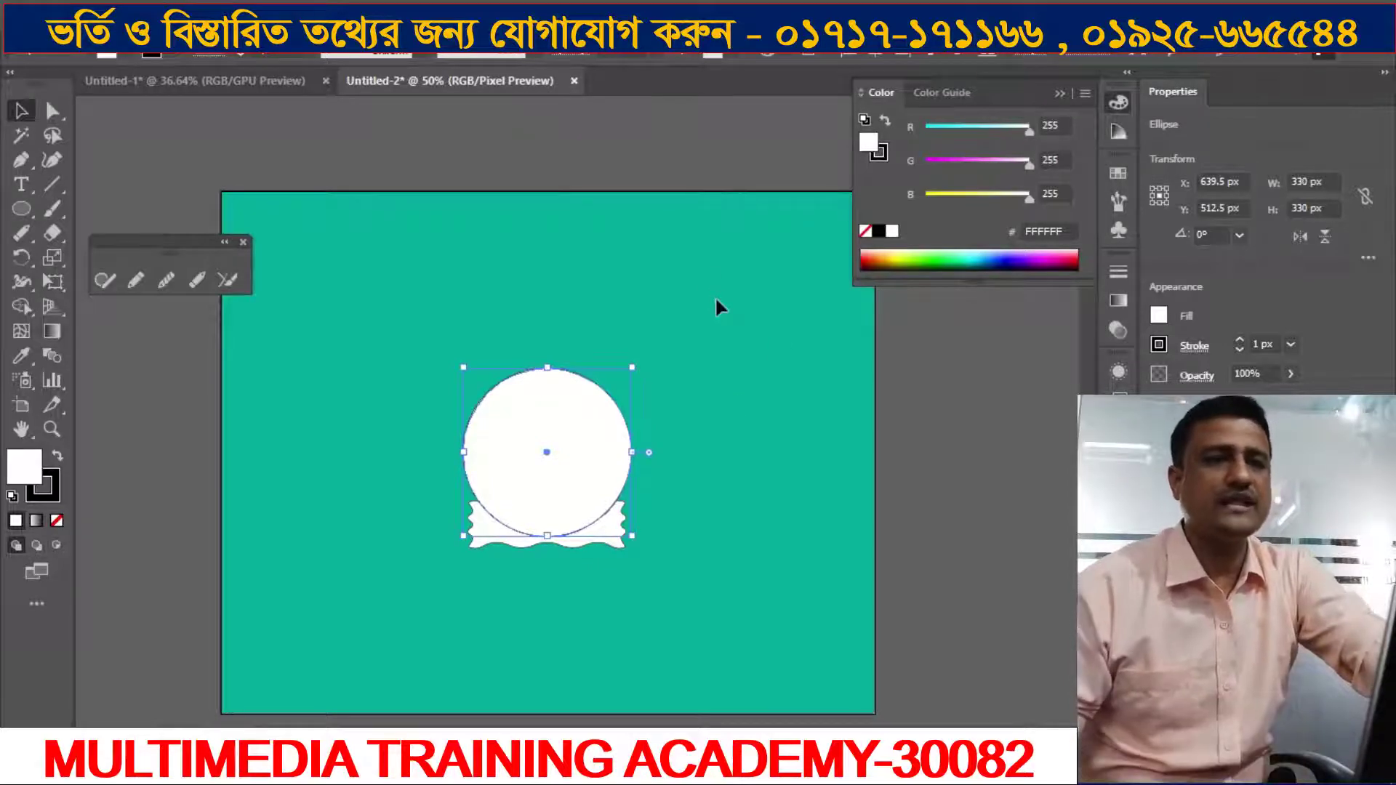
{"action": "key", "text": "a"}
{"action": "key", "text": "ctrl+z"}
{"action": "key", "text": "v"}
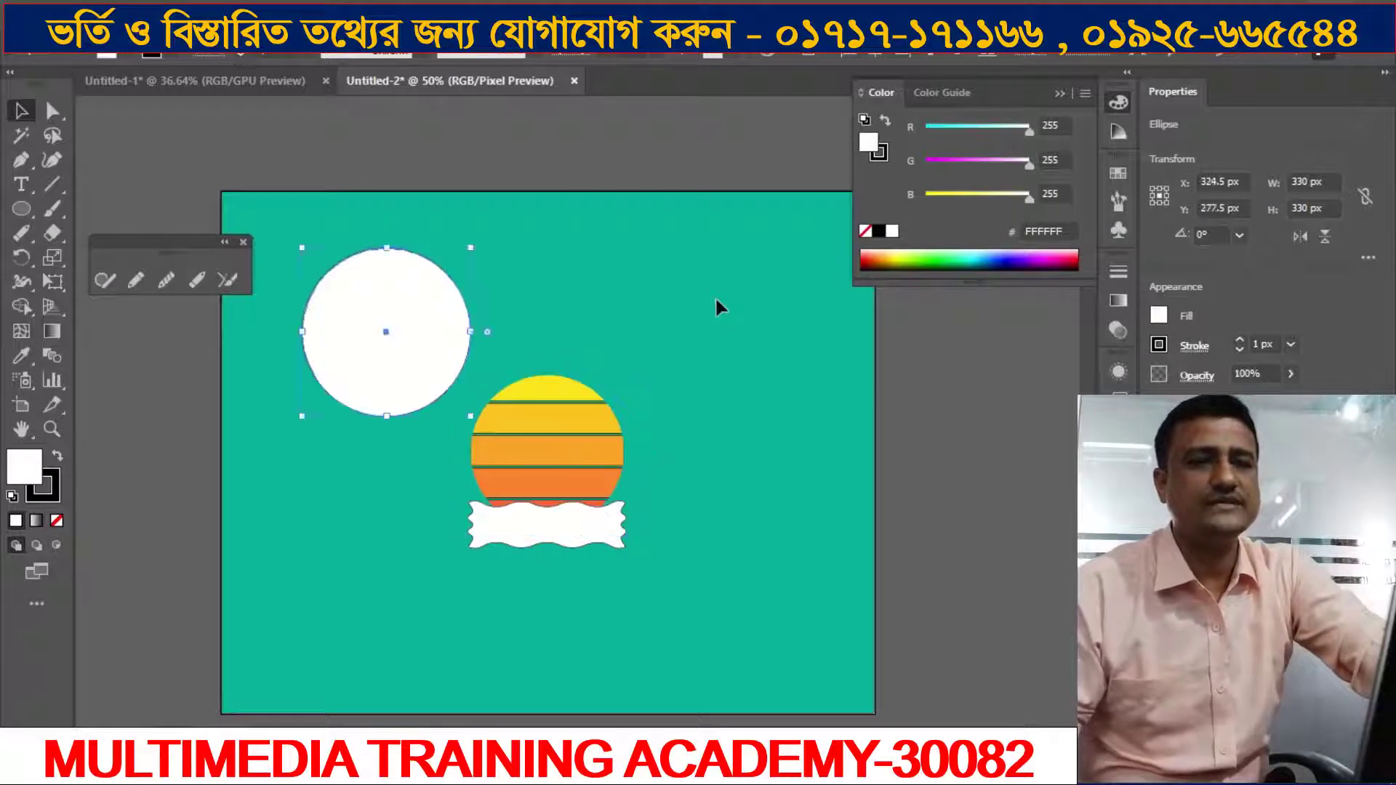
Step: Select the white circle with the striped sun, try centring them on both axes again, and undo both alignments
{"action": "left_click", "coordinate": [680, 331]}
{"action": "left_click_drag", "start_coordinate": [430, 269], "coordinate": [564, 411]}
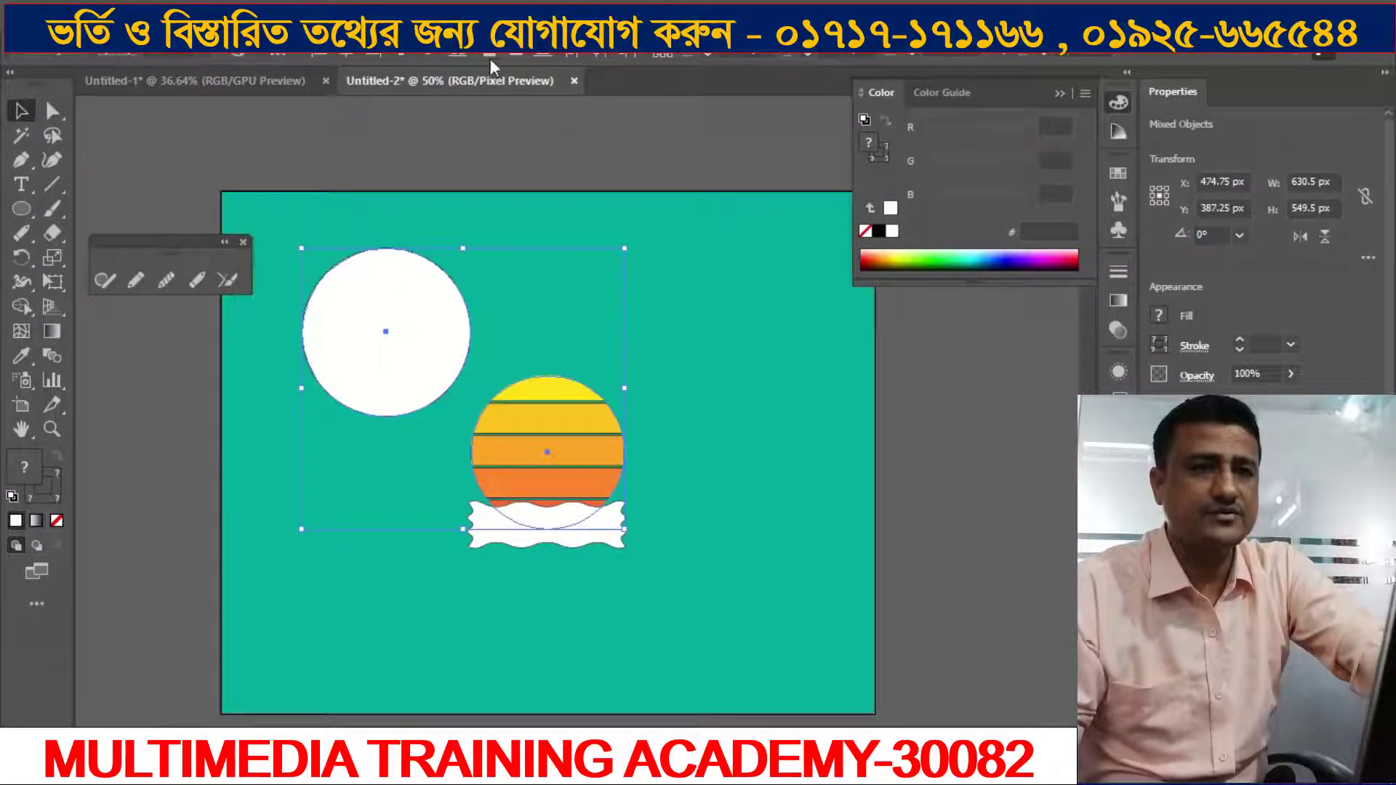
{"action": "left_click", "coordinate": [346, 49]}
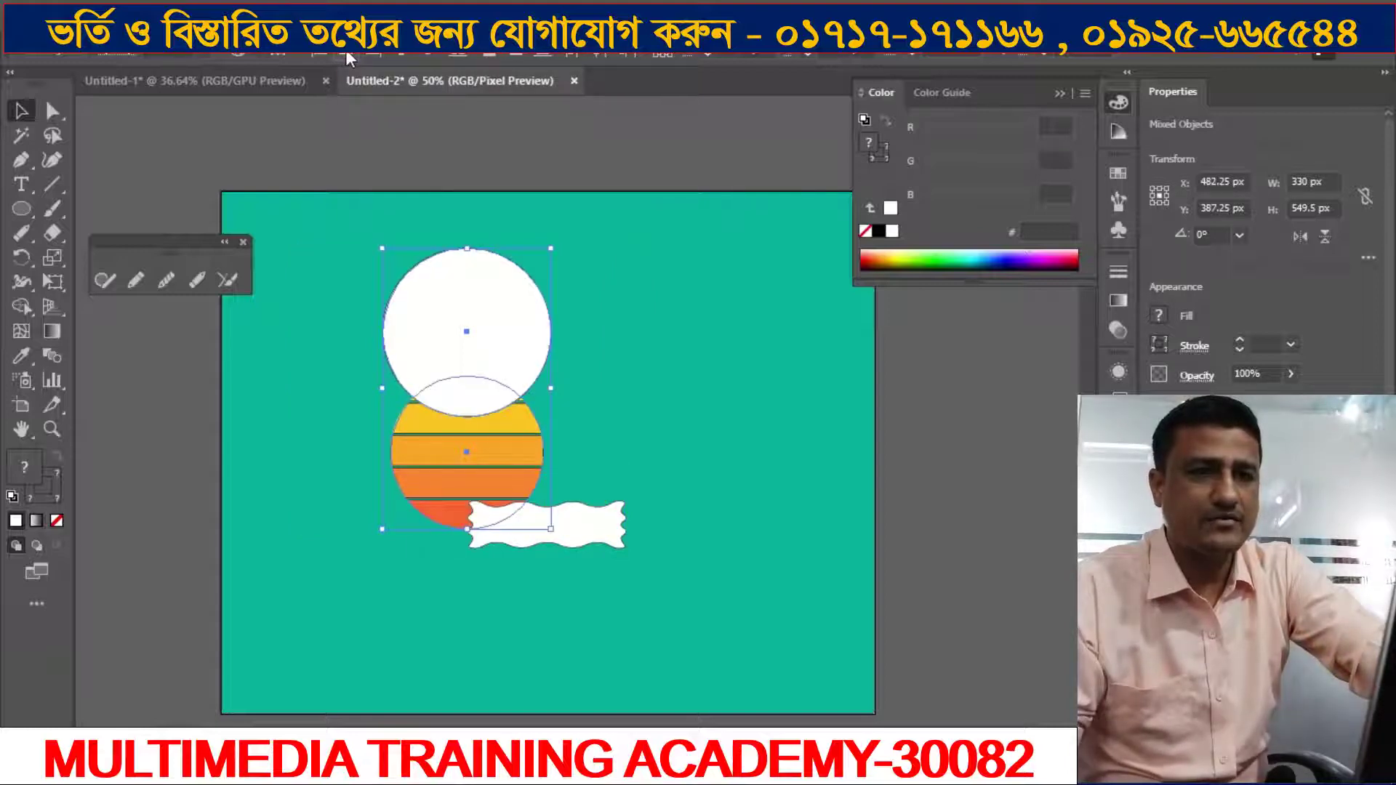
{"action": "left_click", "coordinate": [435, 53]}
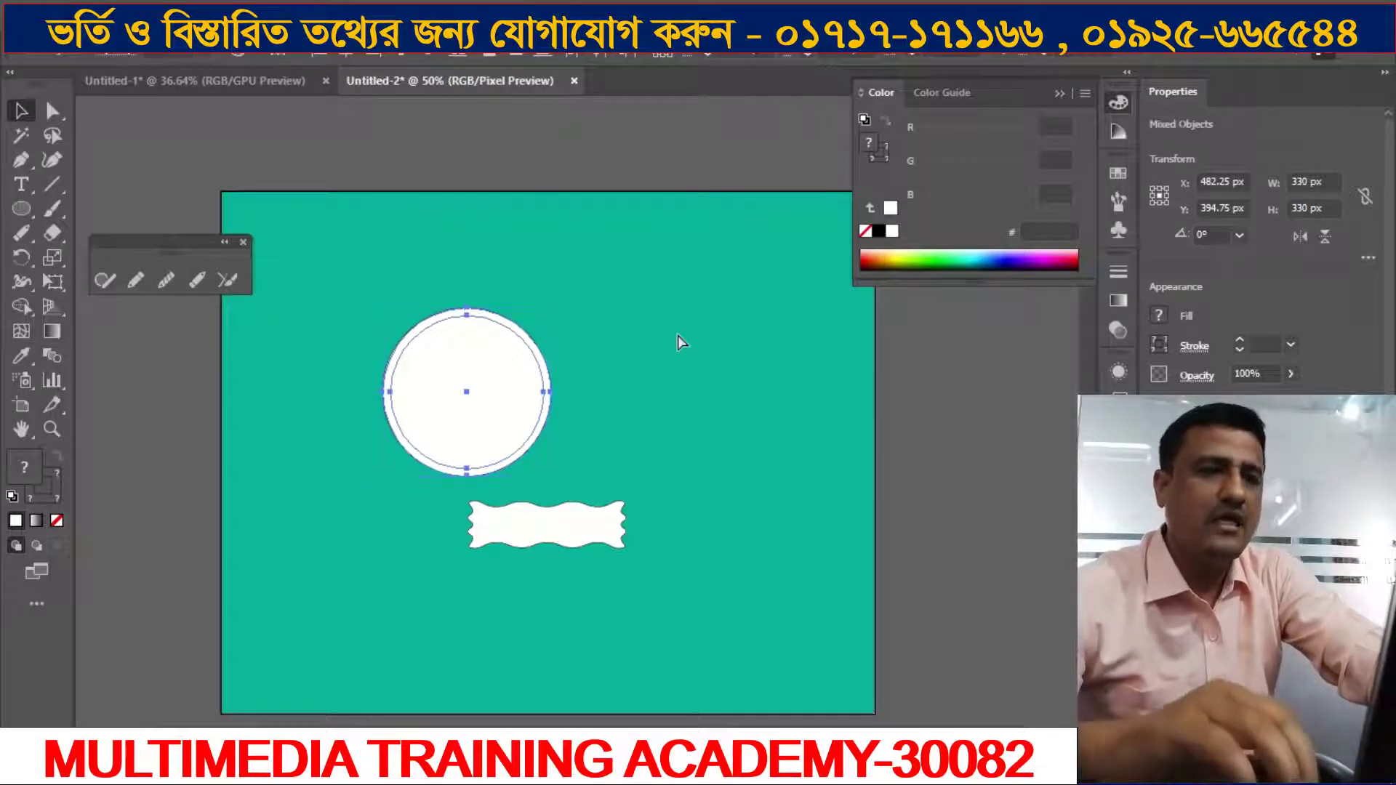
{"action": "key", "text": "ctrl+z"}
{"action": "key", "text": "ctrl+z"}
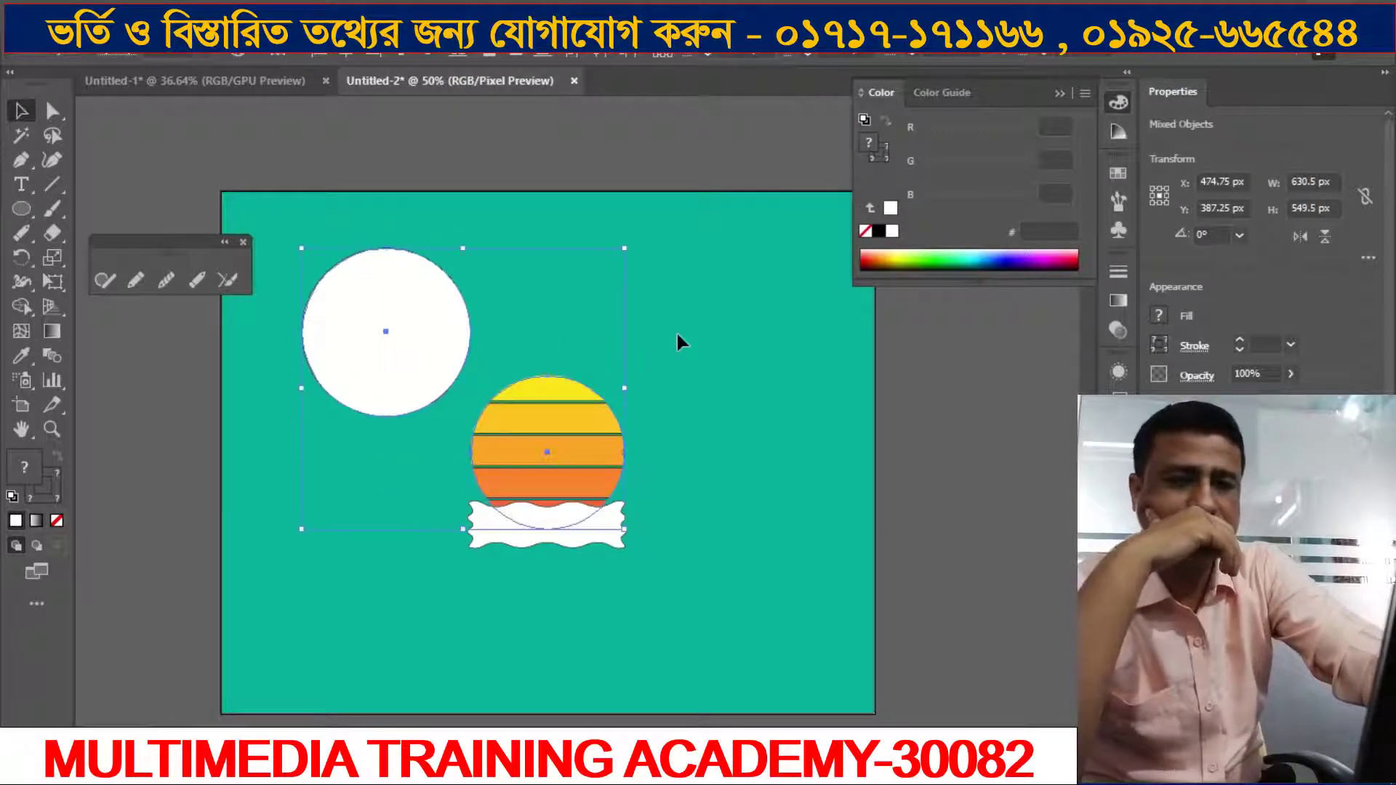
Step: Move the white circle over the striped sun so their centres coincide, and deselect it
{"action": "left_click", "coordinate": [680, 360]}
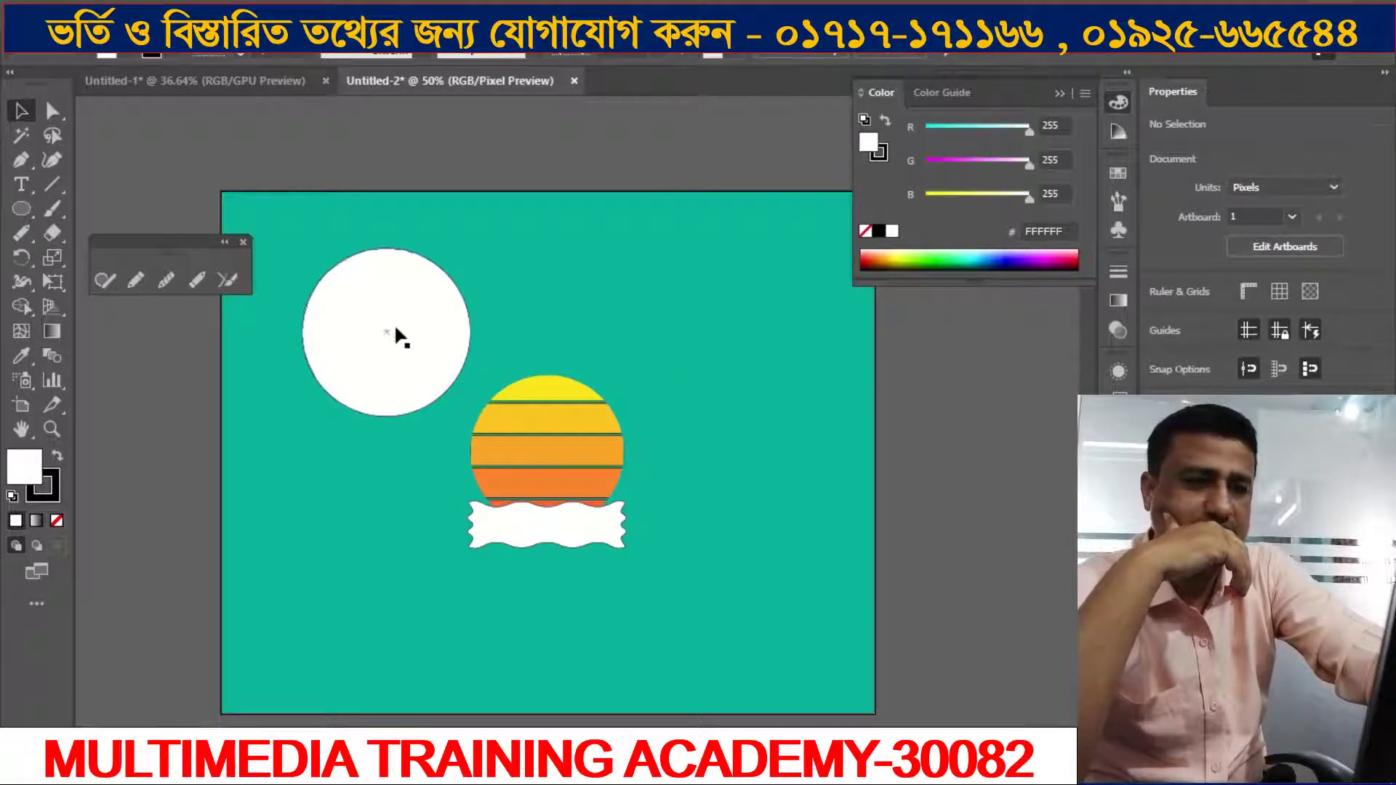
{"action": "left_click_drag", "start_coordinate": [374, 302], "coordinate": [539, 430]}
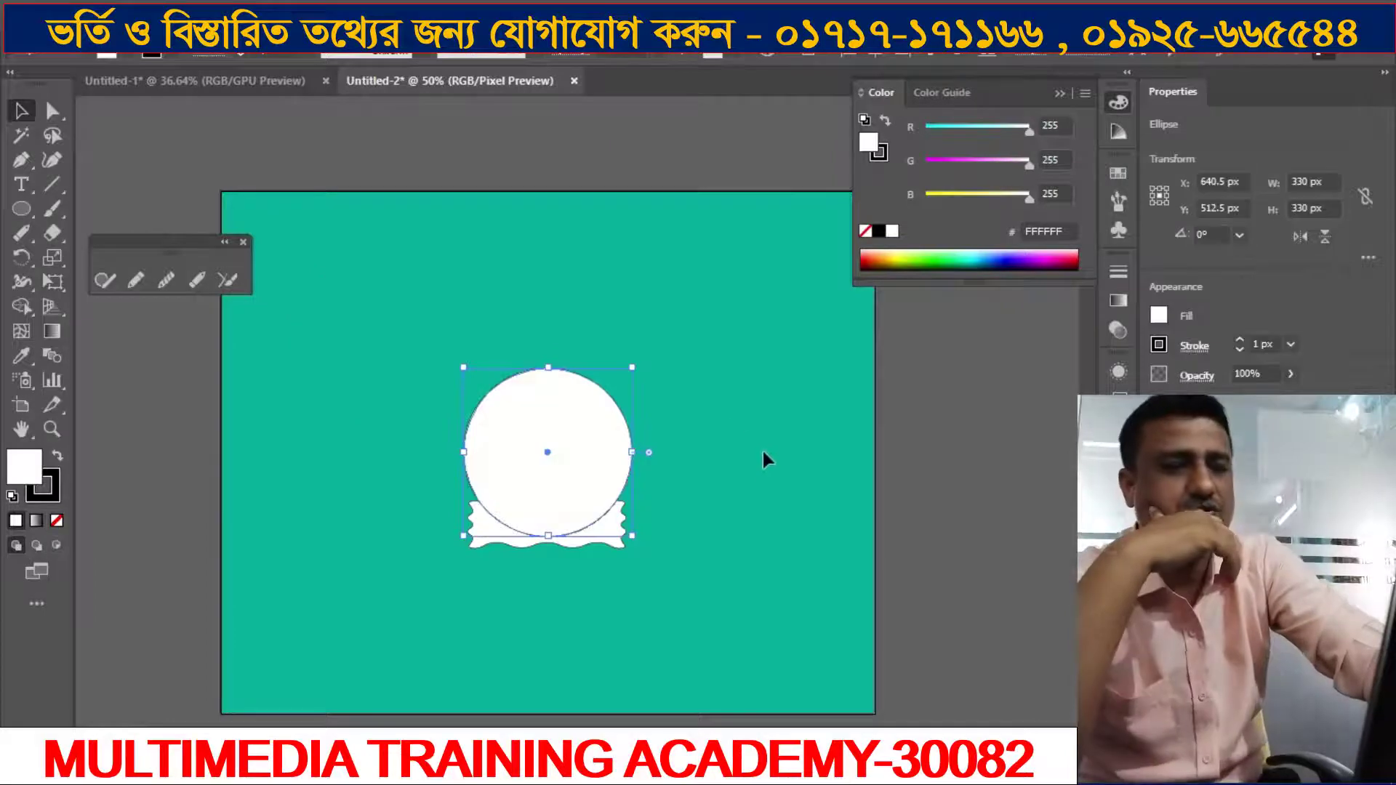
{"action": "left_click", "coordinate": [726, 407]}
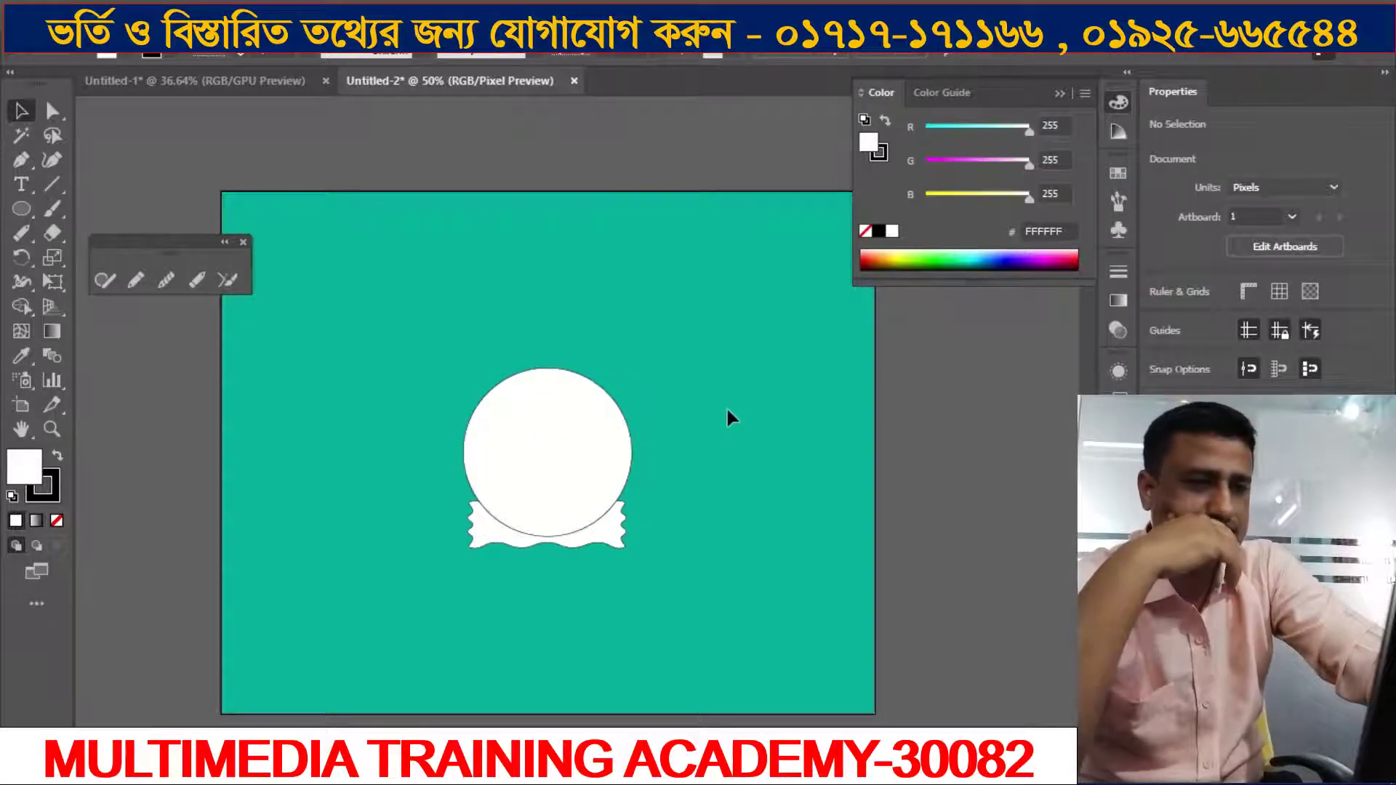
Step: Check Step 6 of the Project - 24 tutorial in the browser, and in Illustrator clip the striped sun and wavy white rectangle with the white circle
{"action": "key", "text": "alt+Tab"}
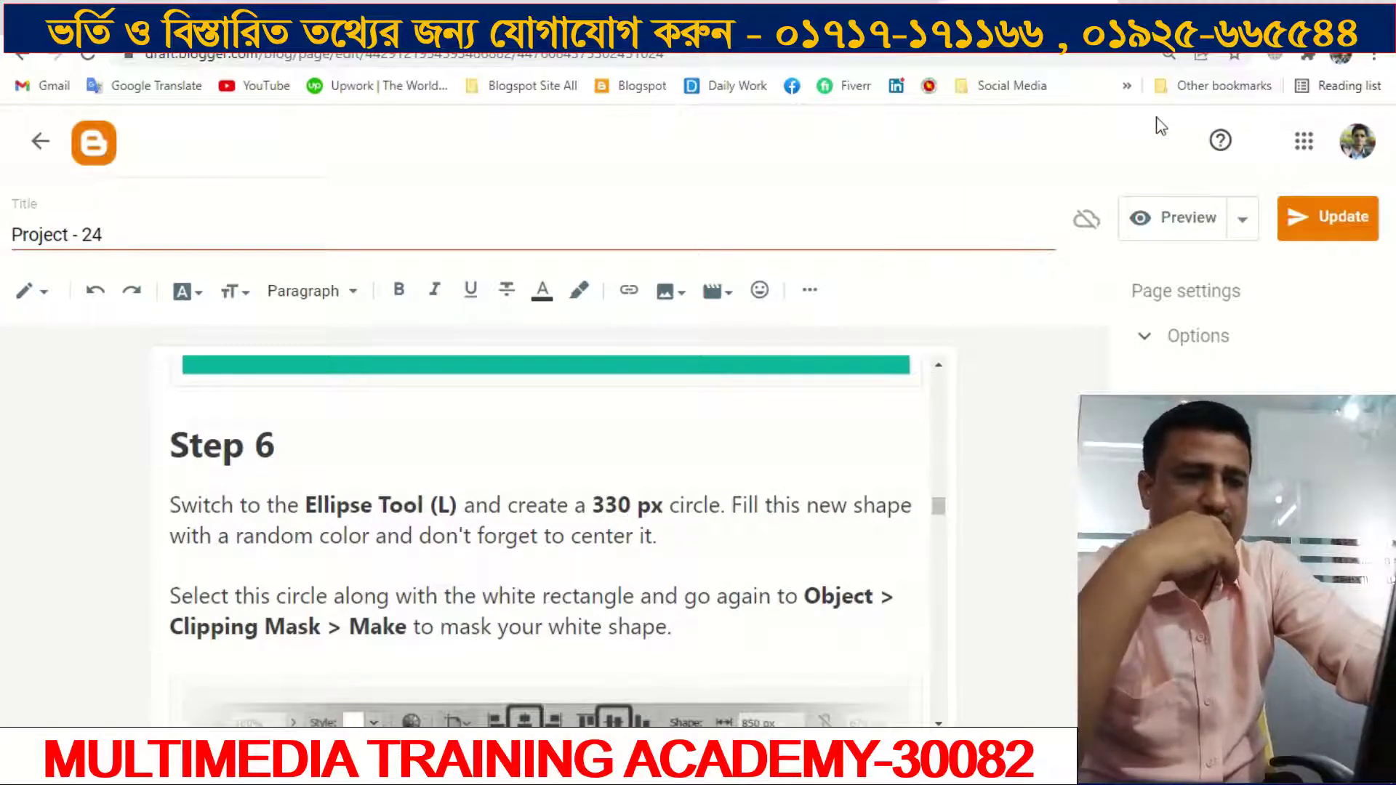
{"action": "scroll", "coordinate": [784, 440], "scroll_direction": "down", "scroll_amount": 4}
{"action": "scroll", "coordinate": [784, 442], "scroll_direction": "down", "scroll_amount": 3}
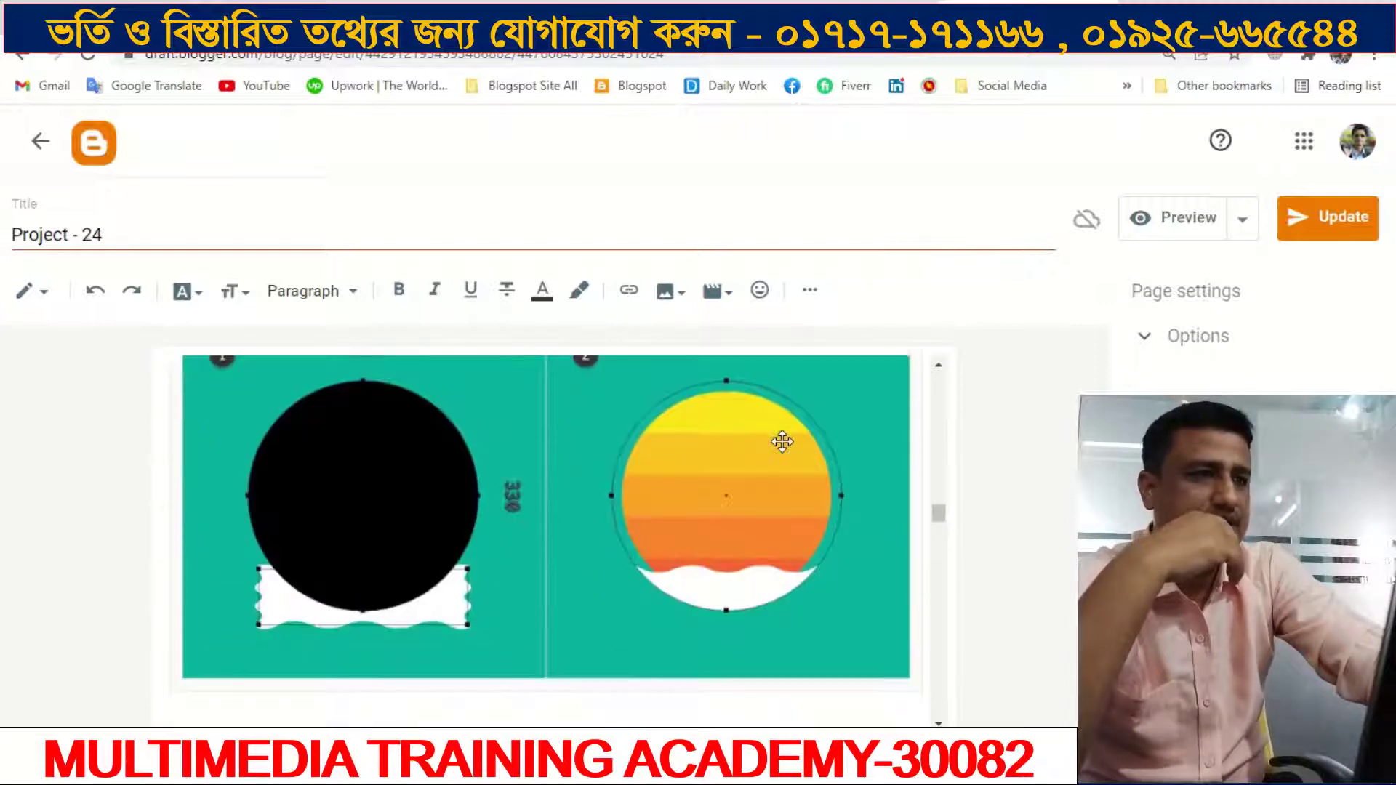
{"action": "scroll", "coordinate": [782, 439], "scroll_direction": "up", "scroll_amount": 2}
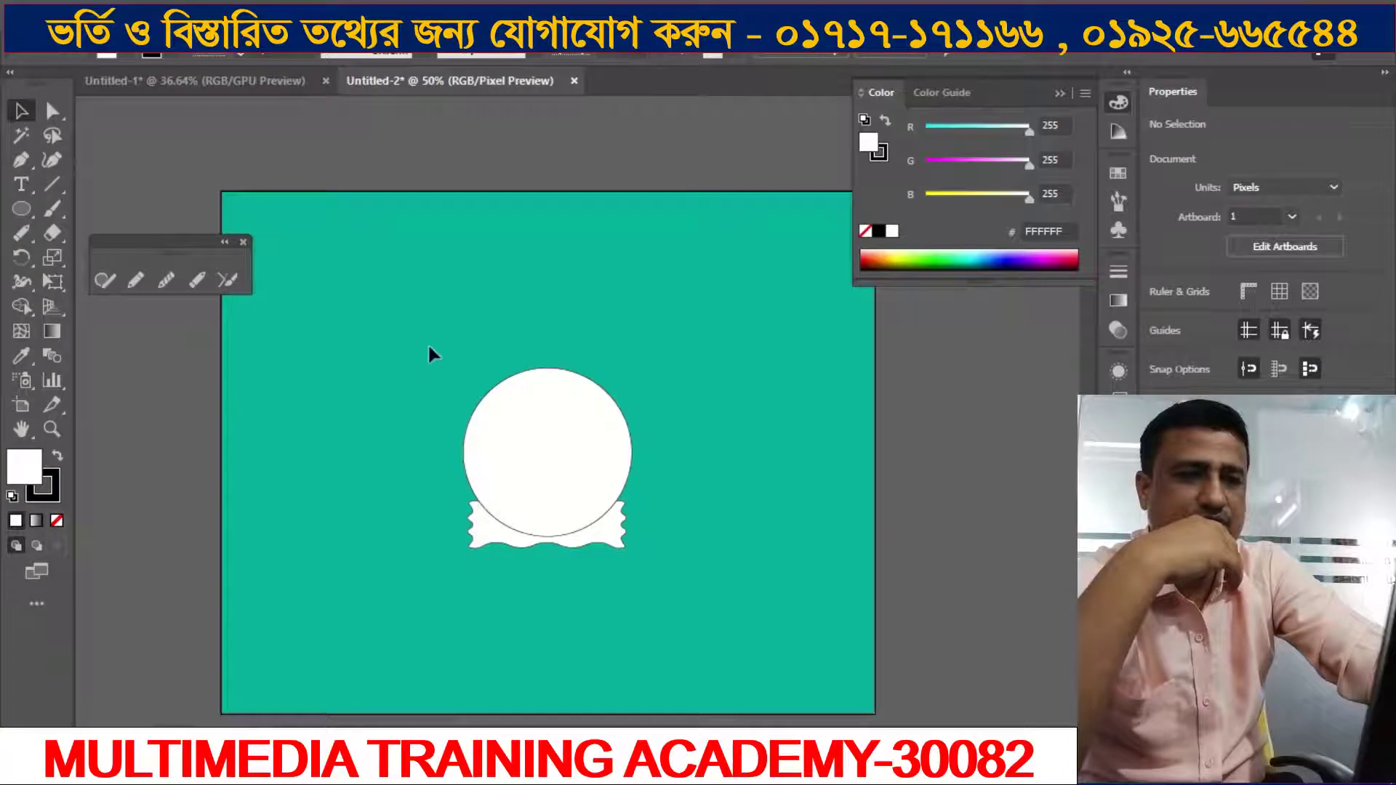
{"action": "mouse_move", "coordinate": [408, 338]}
{"action": "left_mouse_down"}
{"action": "mouse_move", "coordinate": [547, 495]}
{"action": "mouse_move", "coordinate": [651, 575]}
{"action": "left_mouse_up"}
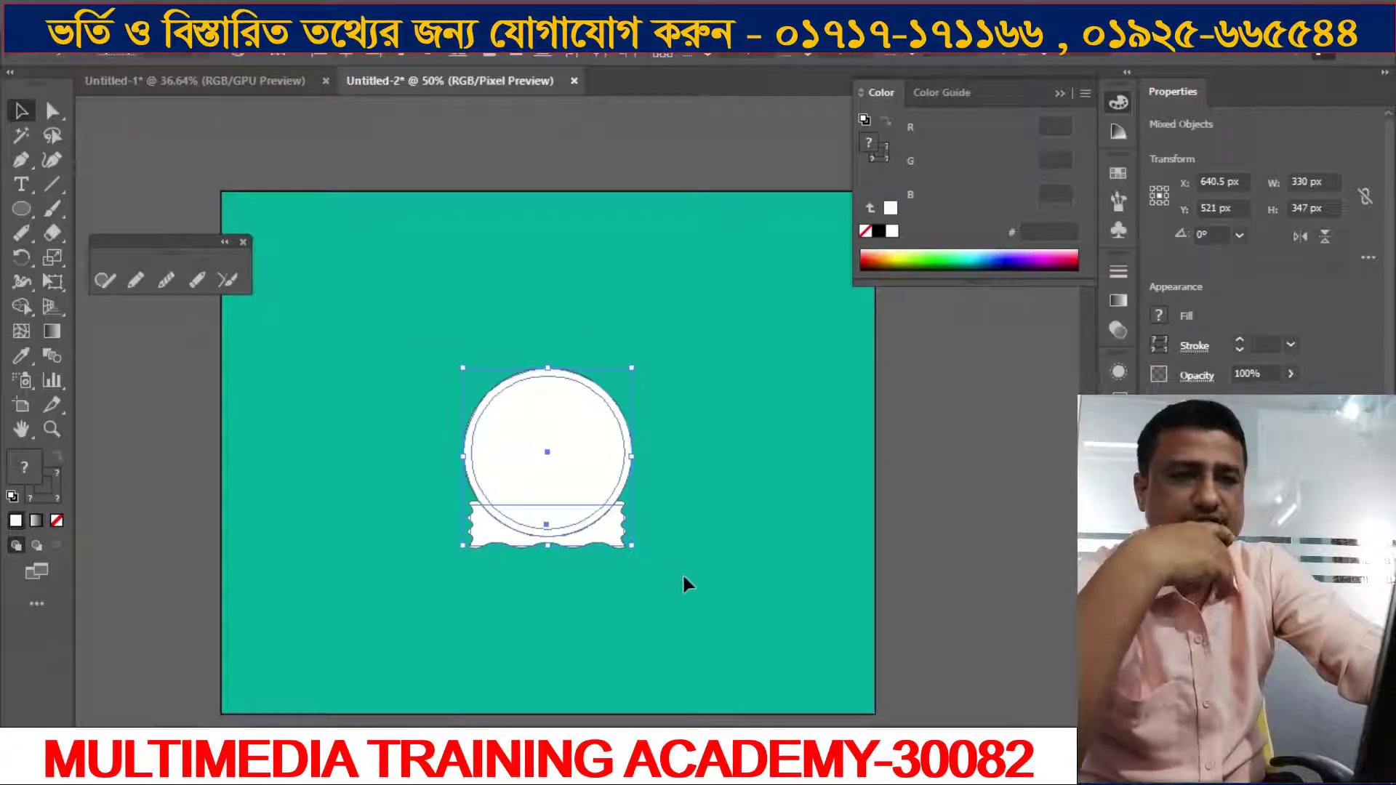
{"action": "left_click", "coordinate": [225, 15]}
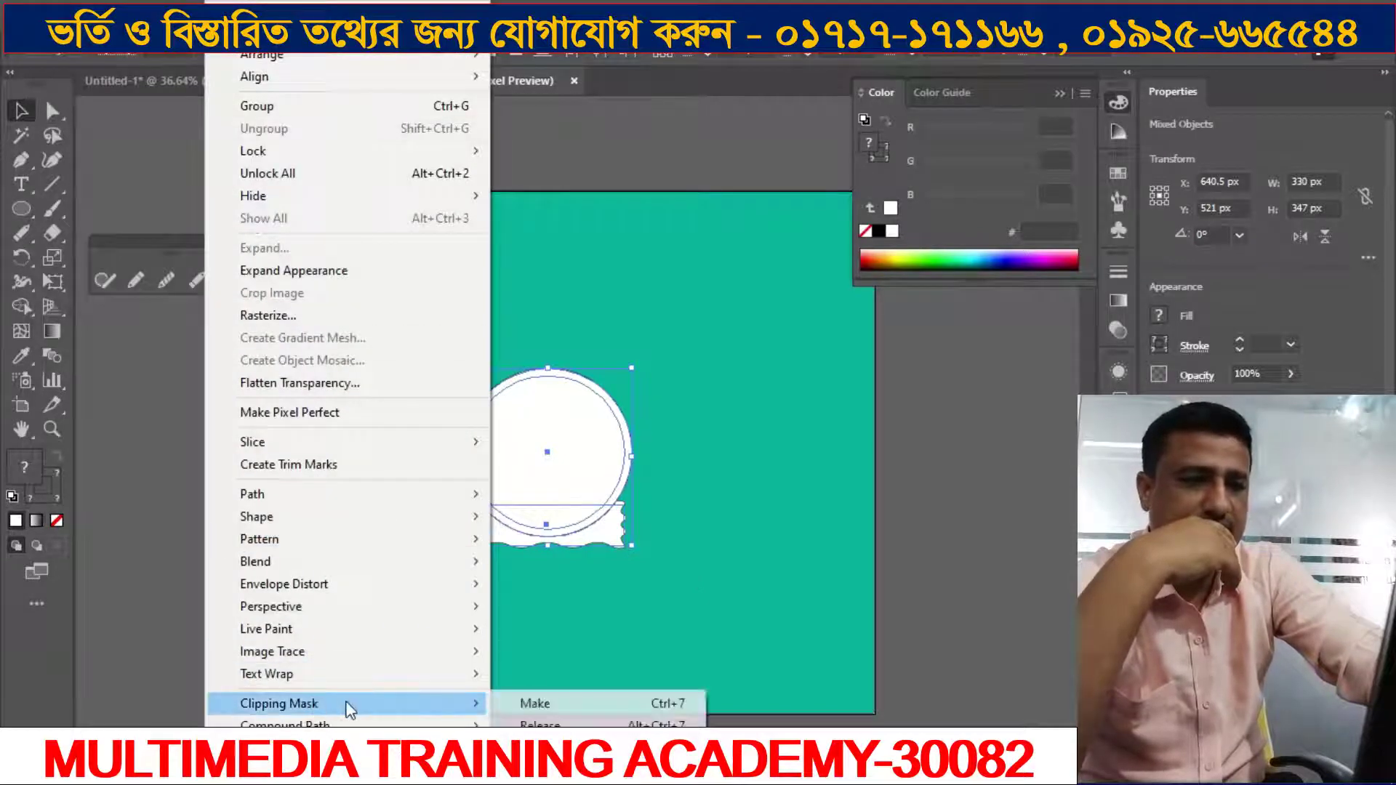
{"action": "left_click", "coordinate": [518, 703]}
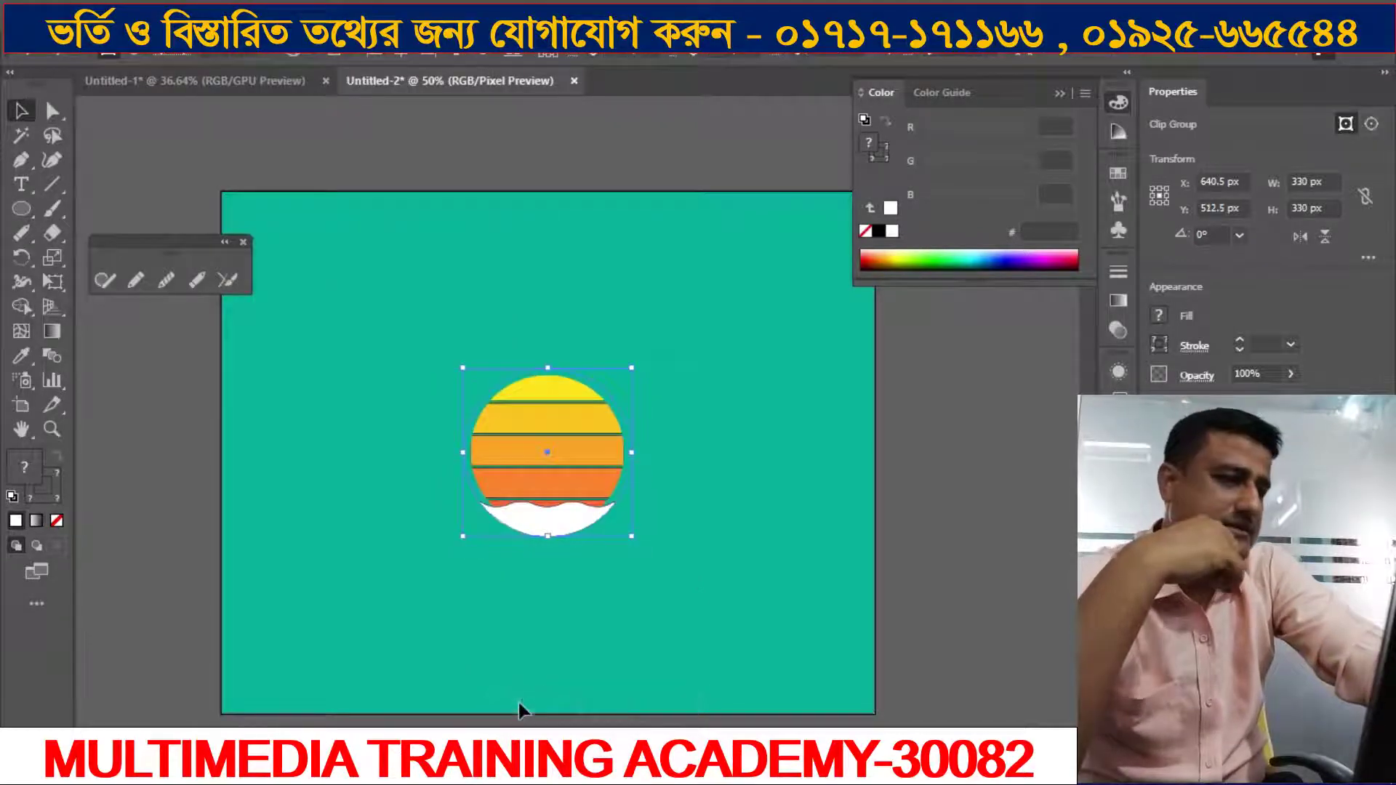
{"action": "left_click", "coordinate": [703, 456]}
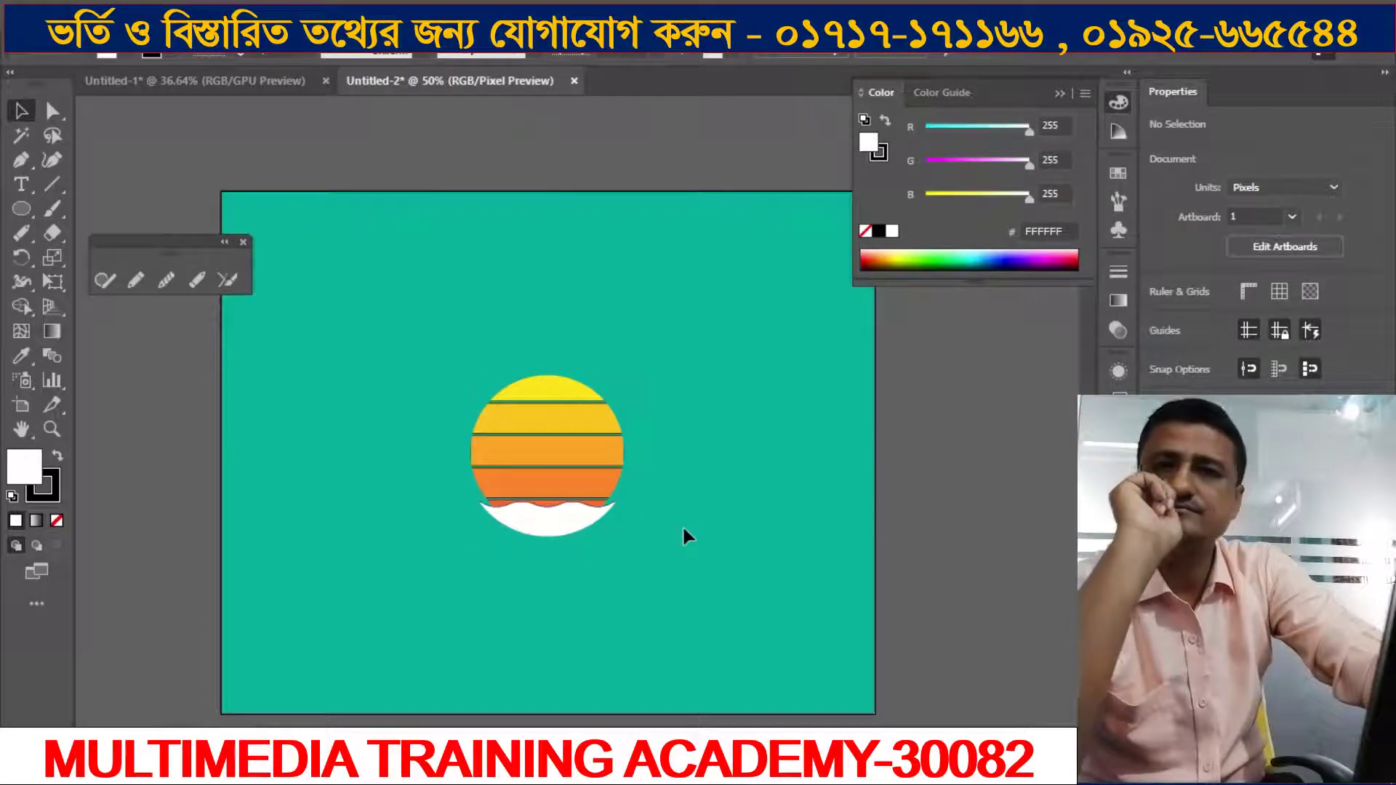
Step: Switch to the Project - 24 tutorial in the browser, examine the first leaf-shape instructions and illustrations of the palm tree section, and return to Illustrator
{"action": "scroll", "coordinate": [688, 482], "scroll_direction": "down", "scroll_amount": 2}
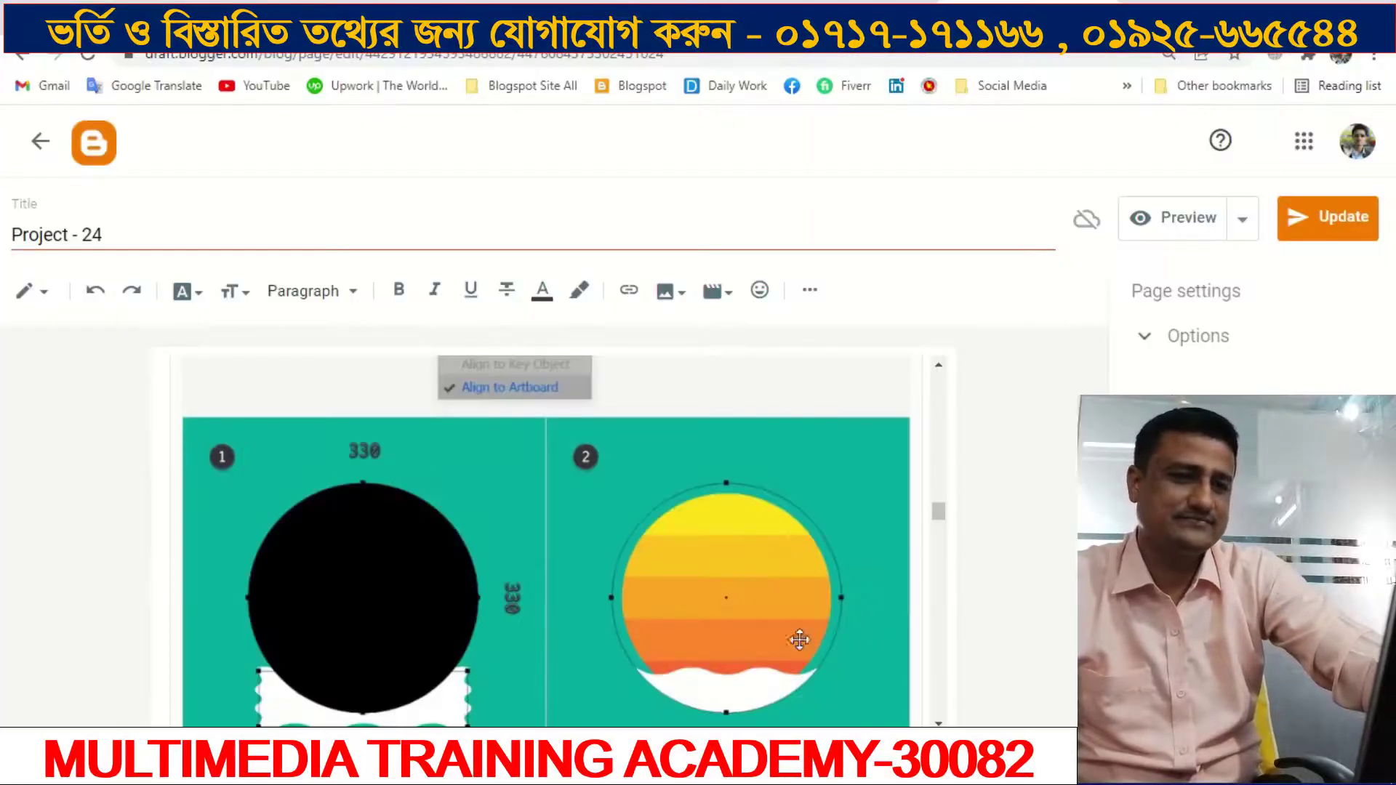
{"action": "scroll", "coordinate": [750, 557], "scroll_direction": "down", "scroll_amount": 10}
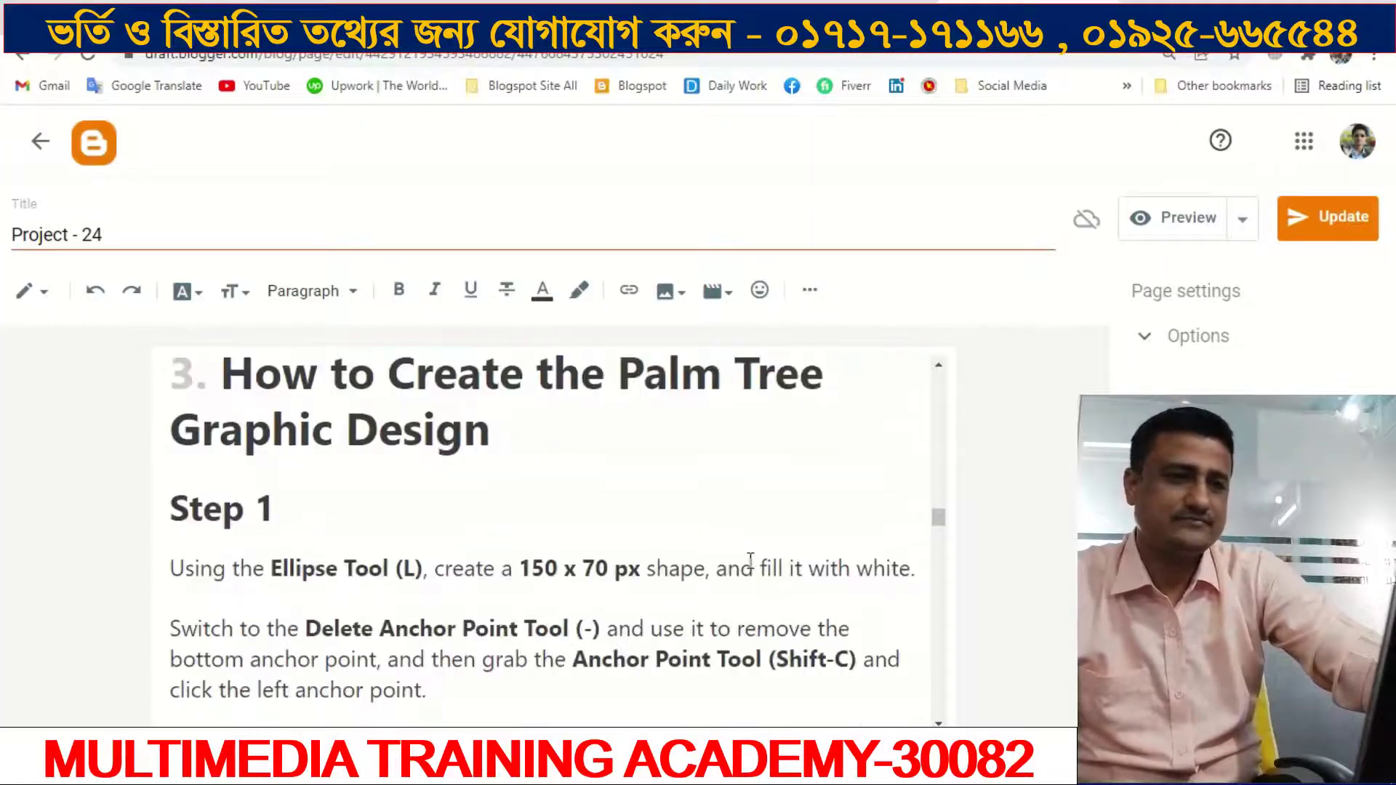
{"action": "scroll", "coordinate": [751, 563], "scroll_direction": "down", "scroll_amount": 4}
{"action": "scroll", "coordinate": [749, 561], "scroll_direction": "up", "scroll_amount": 8}
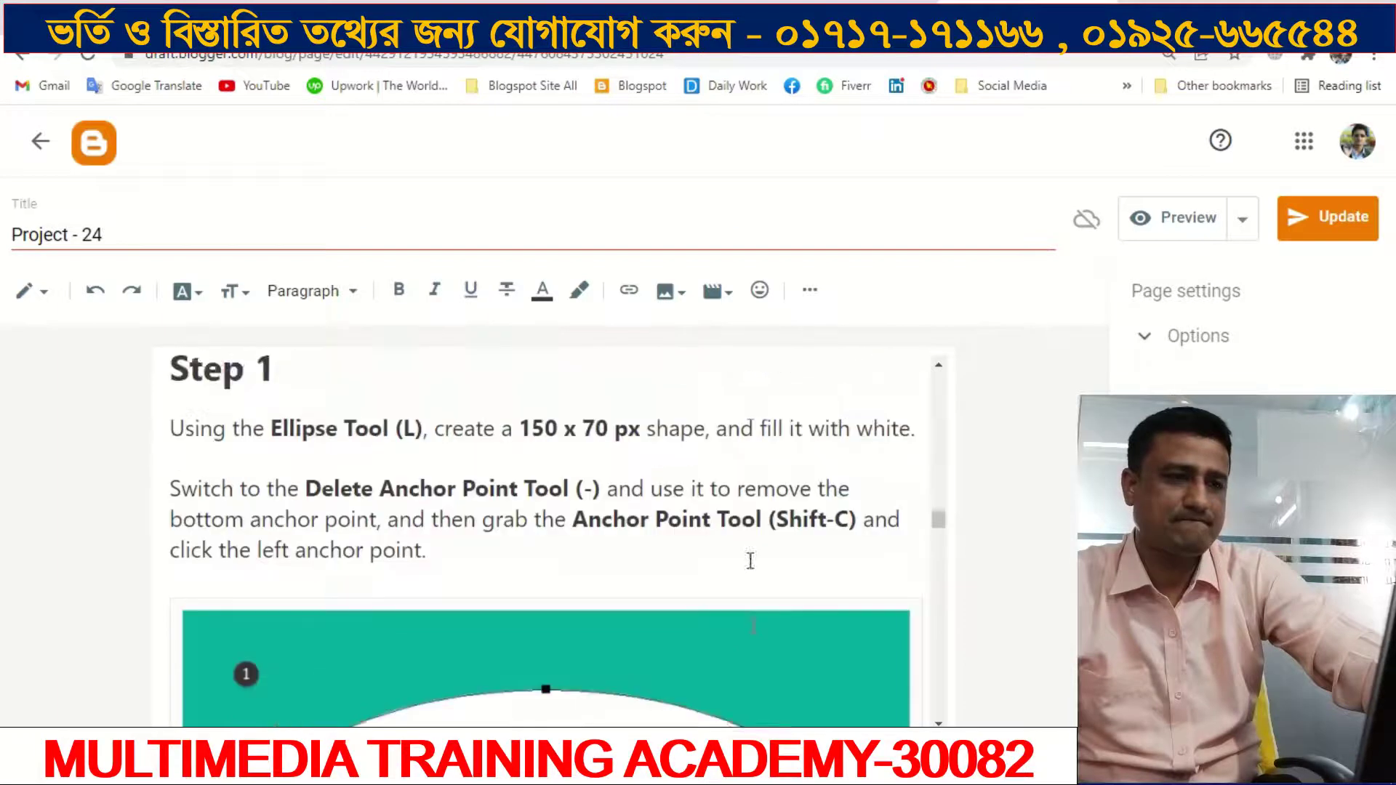
{"action": "scroll", "coordinate": [751, 561], "scroll_direction": "down", "scroll_amount": 4}
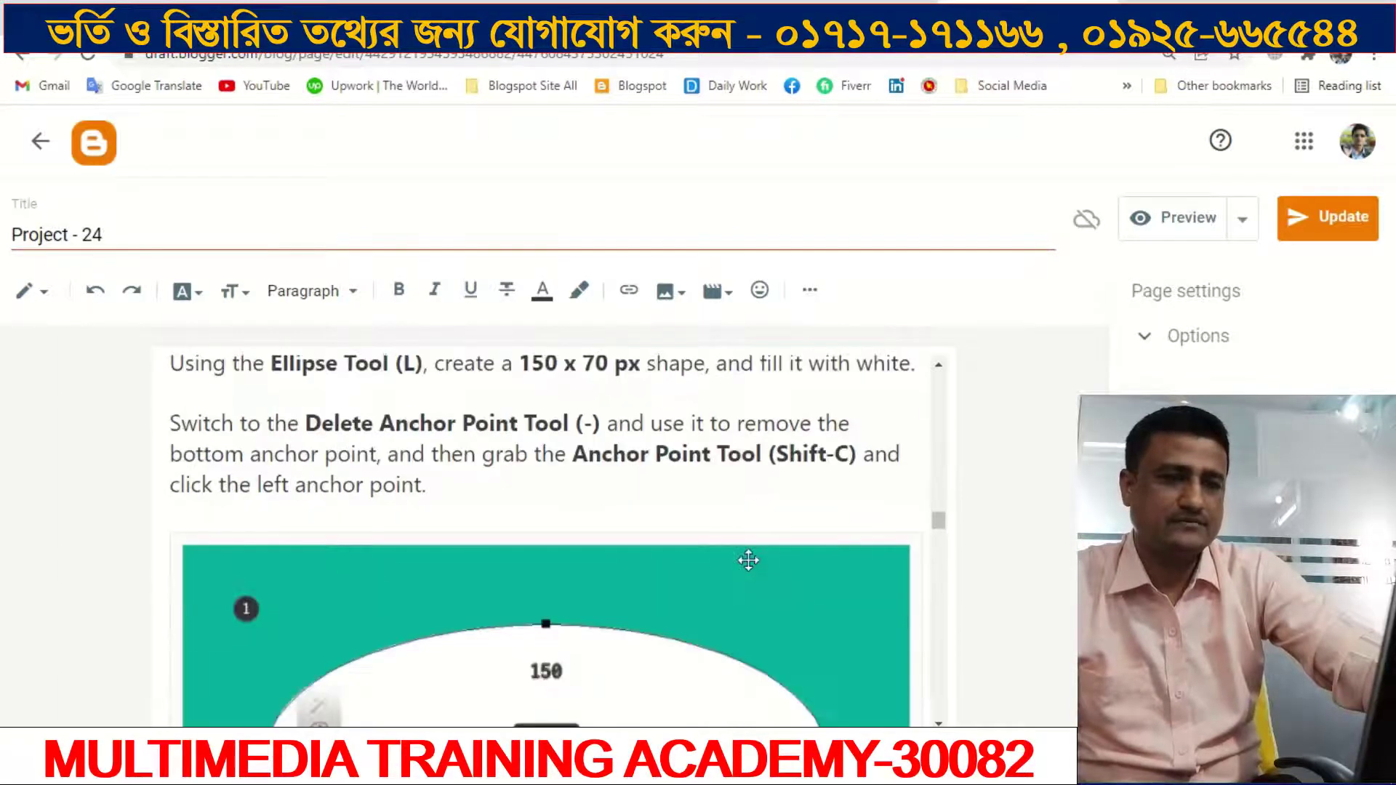
{"action": "scroll", "coordinate": [751, 560], "scroll_direction": "up", "scroll_amount": 8}
{"action": "scroll", "coordinate": [751, 560], "scroll_direction": "up", "scroll_amount": 1}
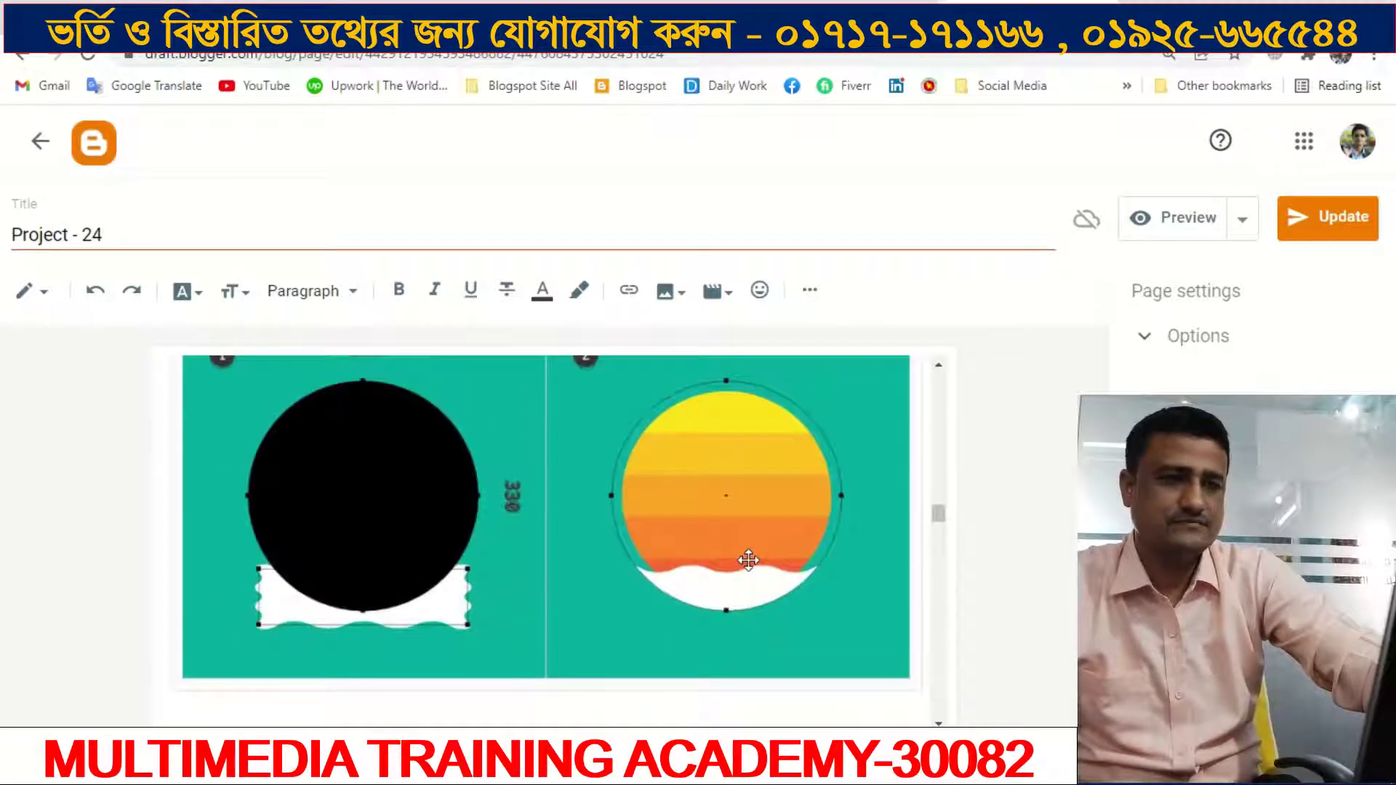
{"action": "scroll", "coordinate": [749, 561], "scroll_direction": "down", "scroll_amount": 5}
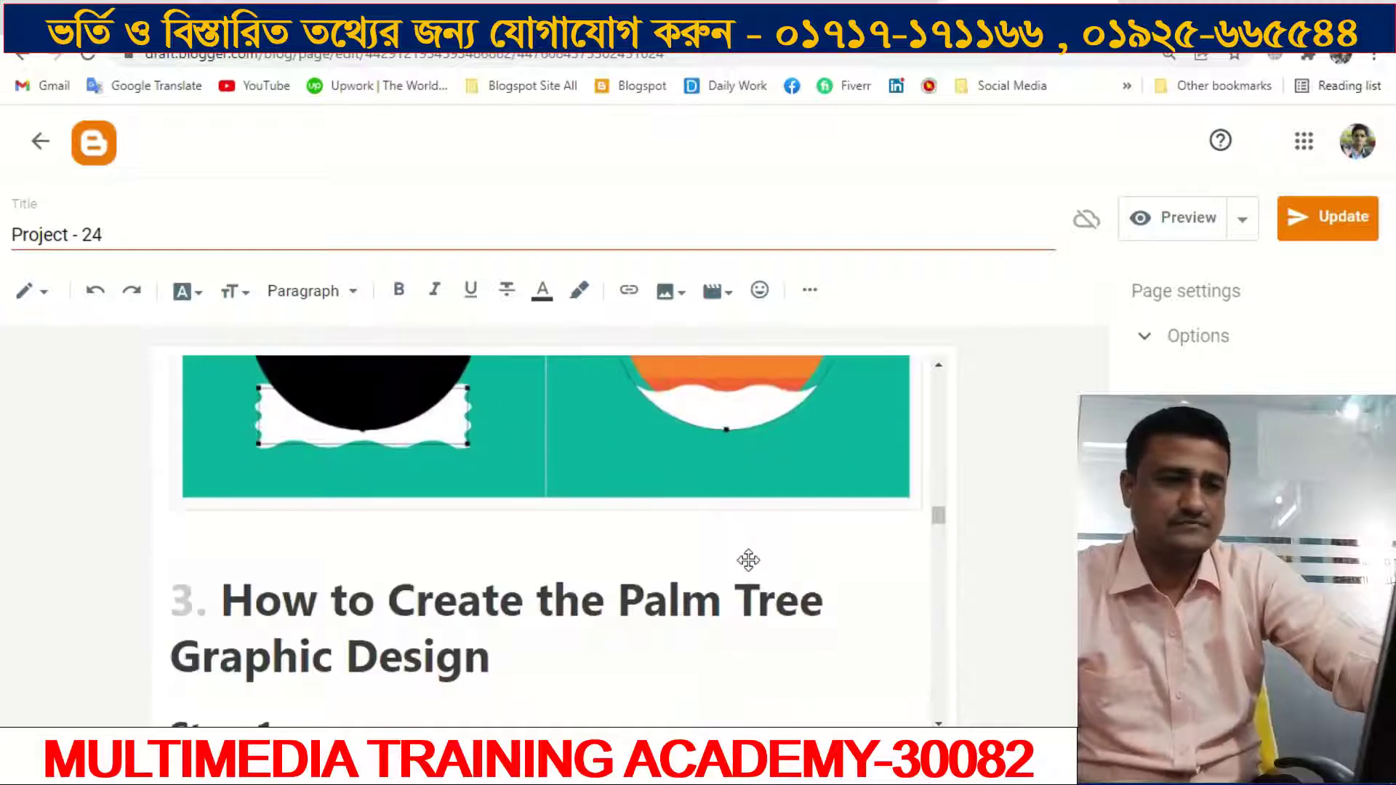
{"action": "scroll", "coordinate": [751, 561], "scroll_direction": "down", "scroll_amount": 10}
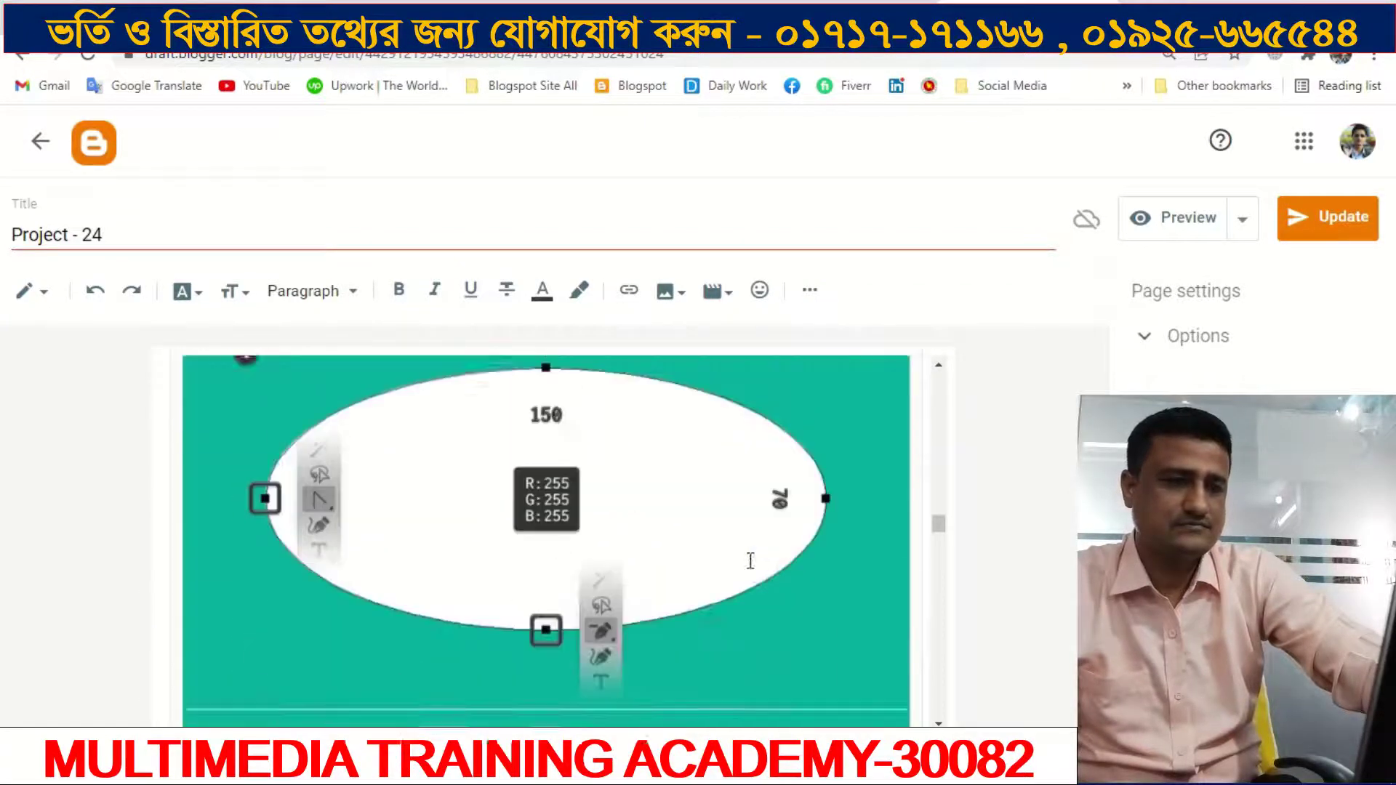
{"action": "scroll", "coordinate": [750, 560], "scroll_direction": "down", "scroll_amount": 4}
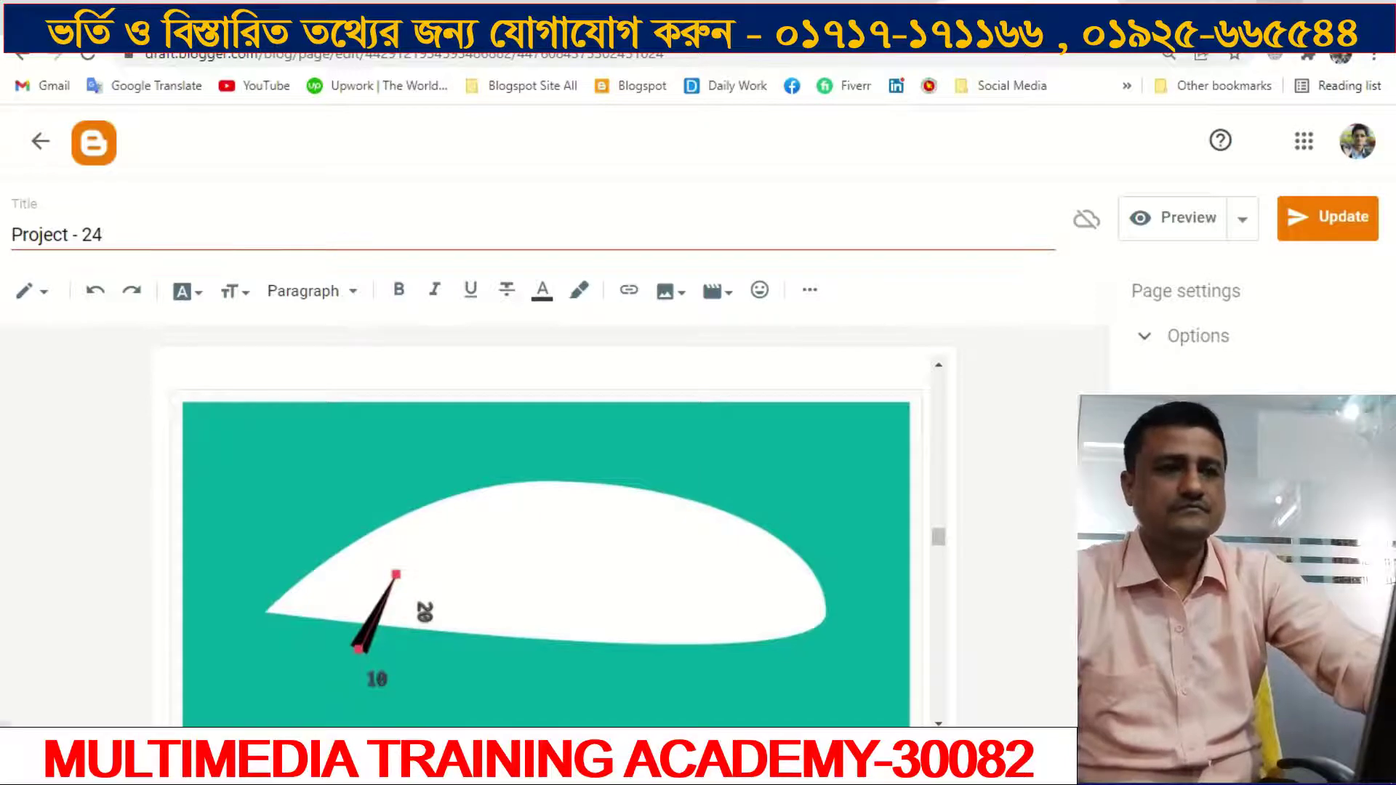
{"action": "key", "text": "alt+Tab"}
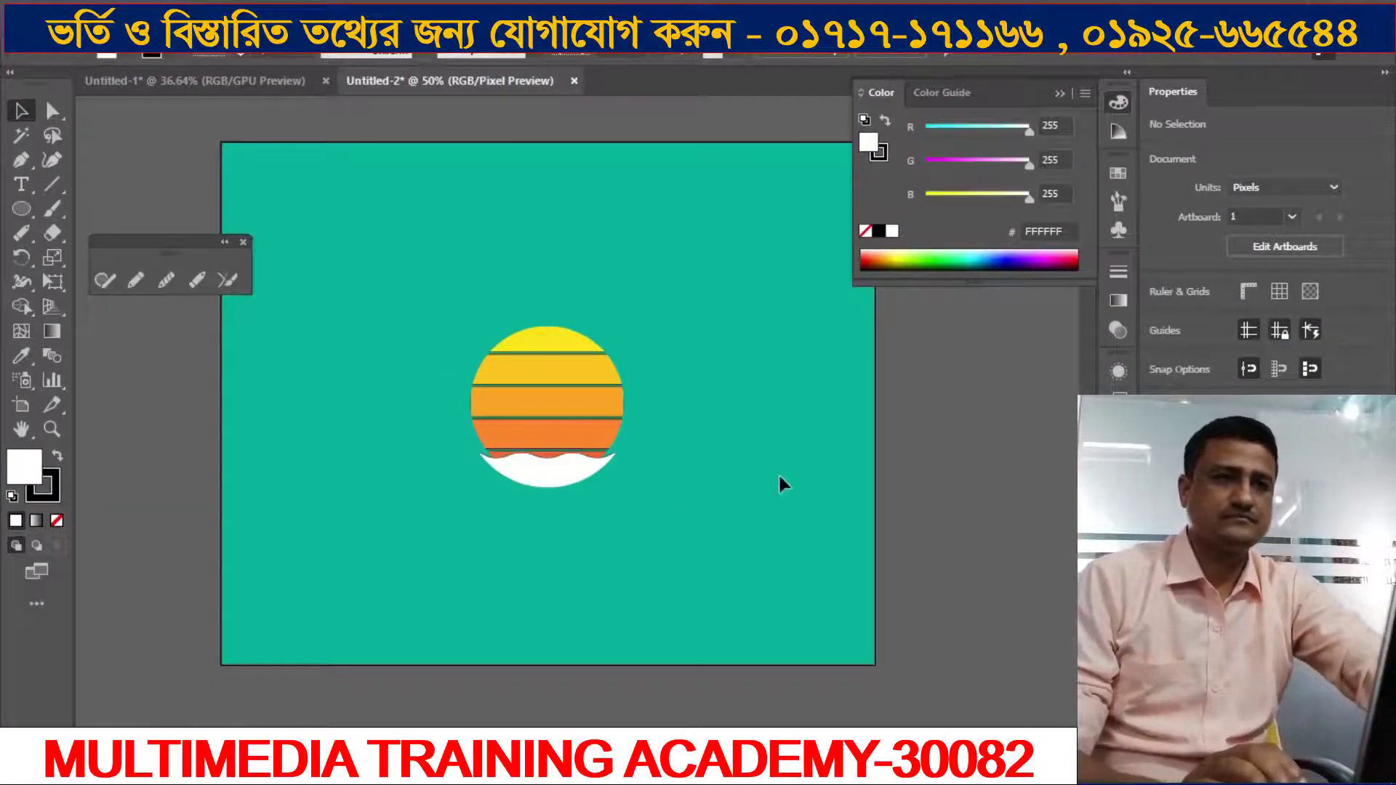